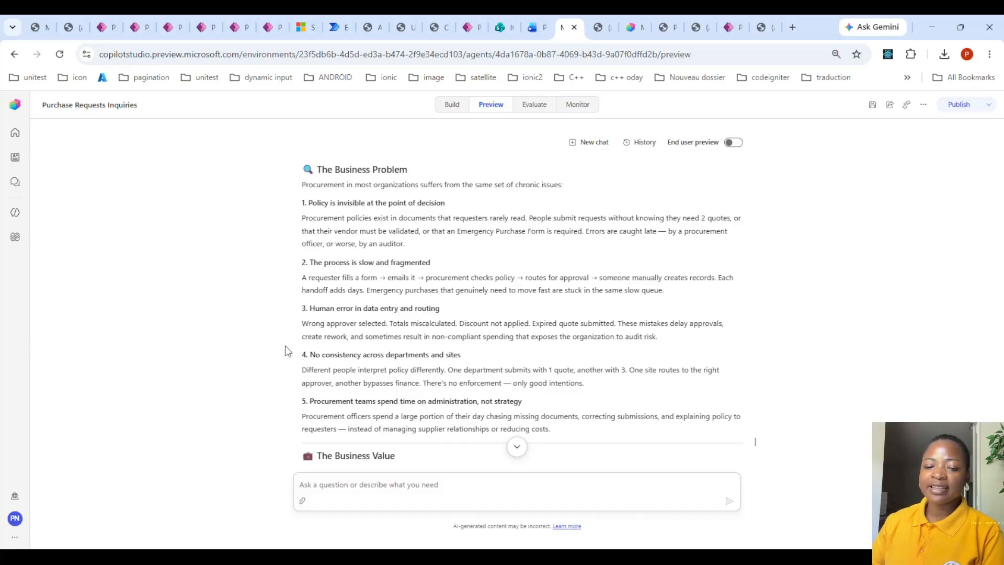
- Read the business problem and value in the agent's chat, then the pain points in the architecture overview PDF
scroll(418, 356, "down", 1)
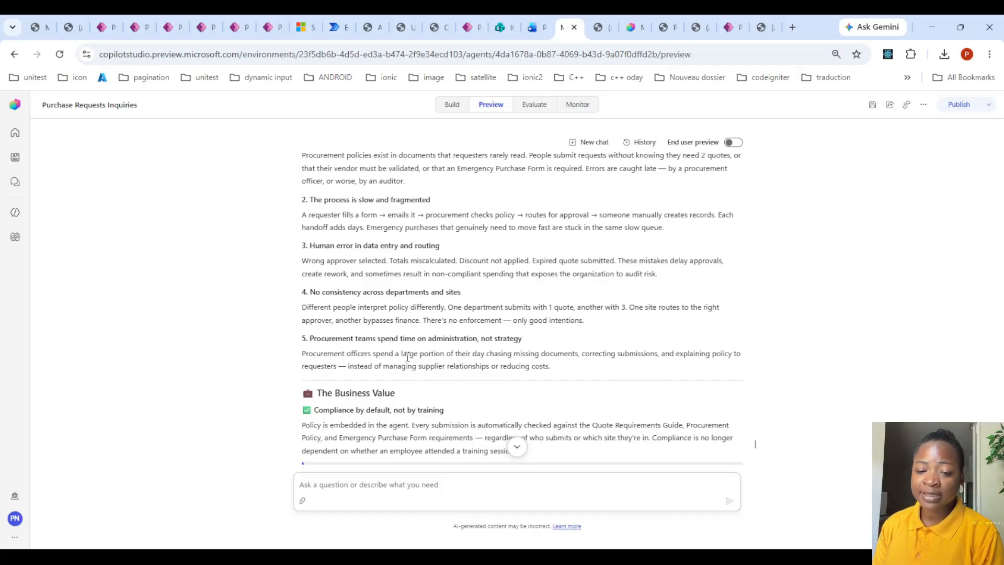
scroll(407, 357, "down", 3)
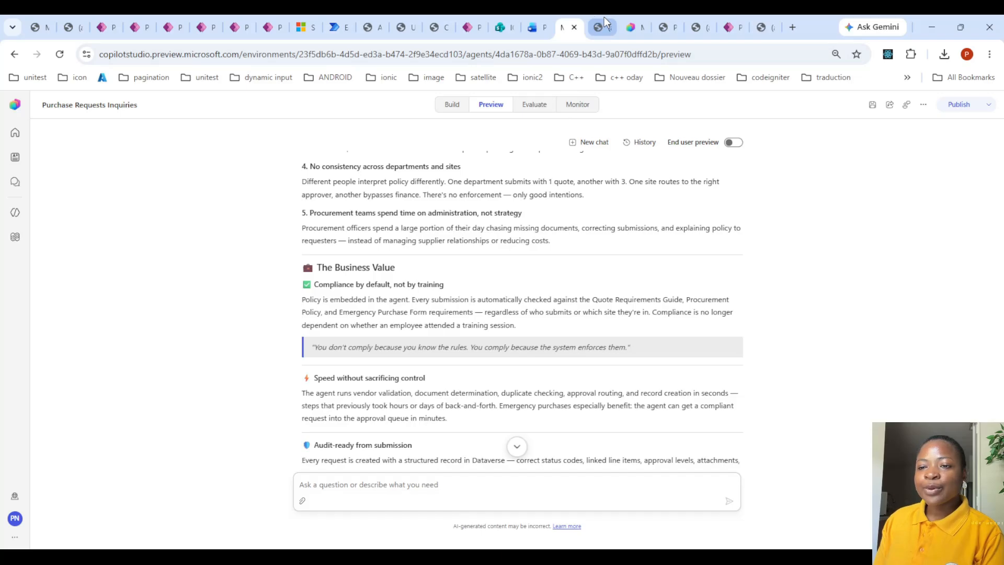
left_click(657, 16)
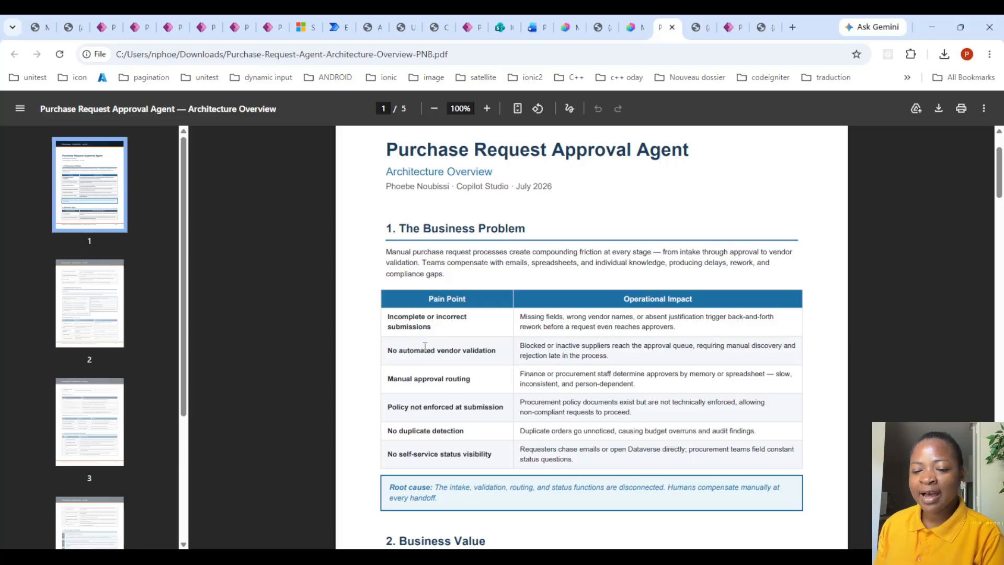
scroll(423, 345, "down", 1)
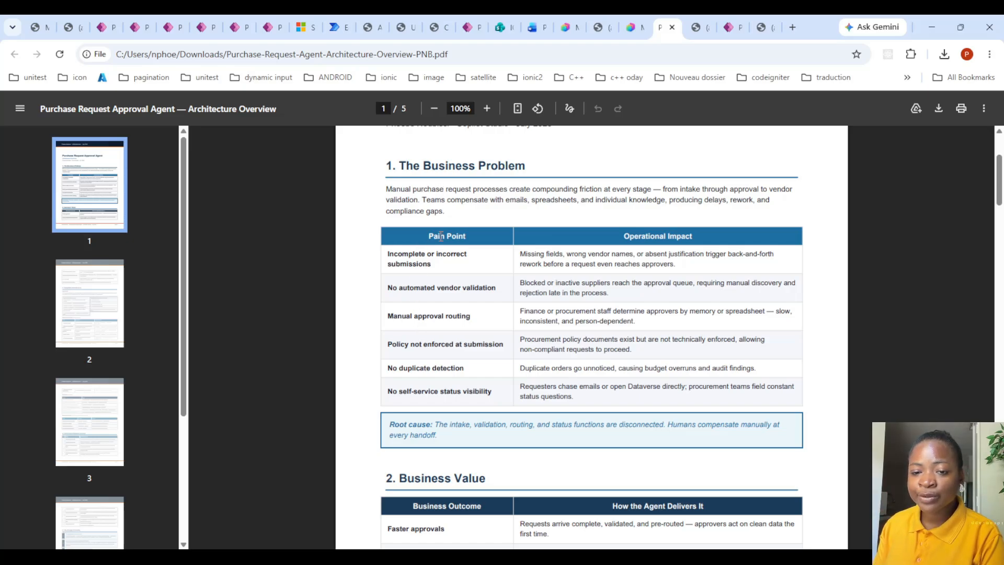
- Examine the vendor statuses in the VendorSR table, then return to the root cause in the architecture overview PDF
left_click(732, 25)
left_click(888, 217)
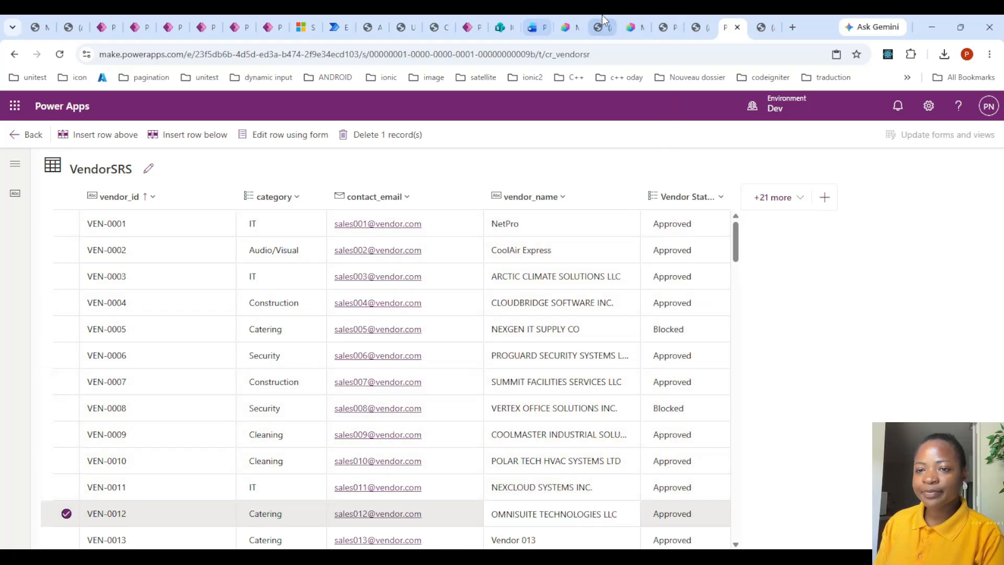
left_click(675, 21)
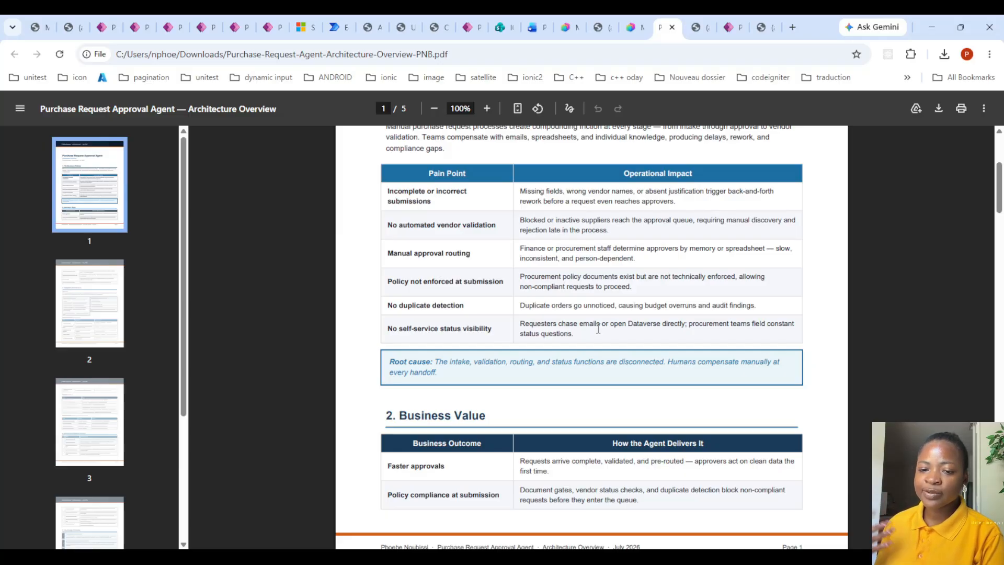
scroll(590, 335, "down", 1)
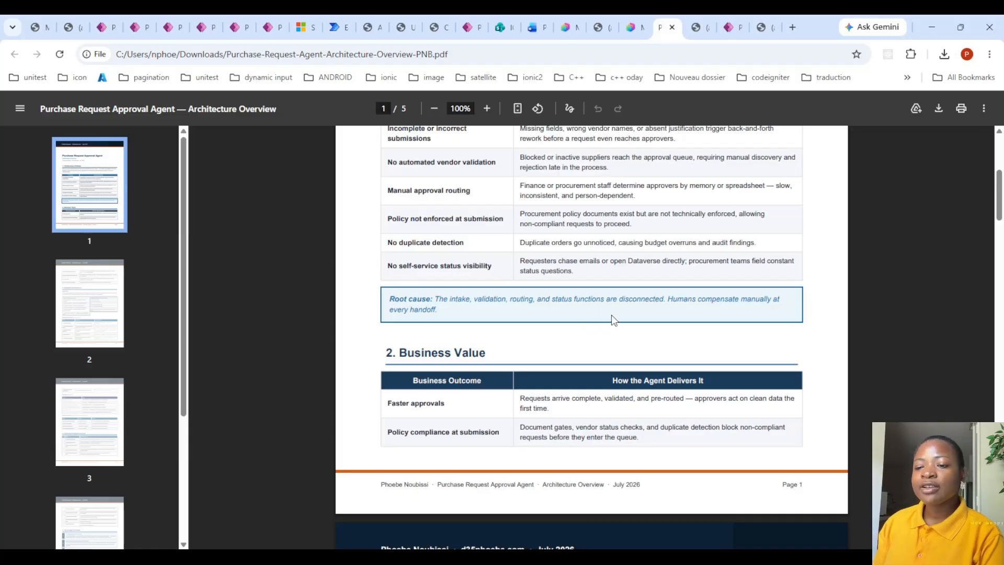
- Examine the Approvers List table in the Purchase Requests solution, including approver levels and maximum and minimum amounts
left_click(111, 21)
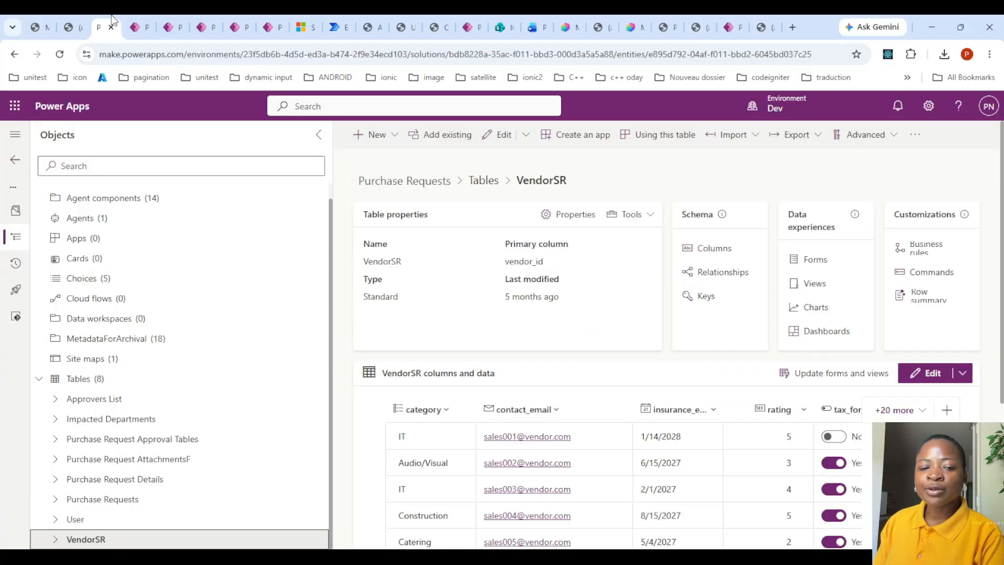
left_click(104, 405)
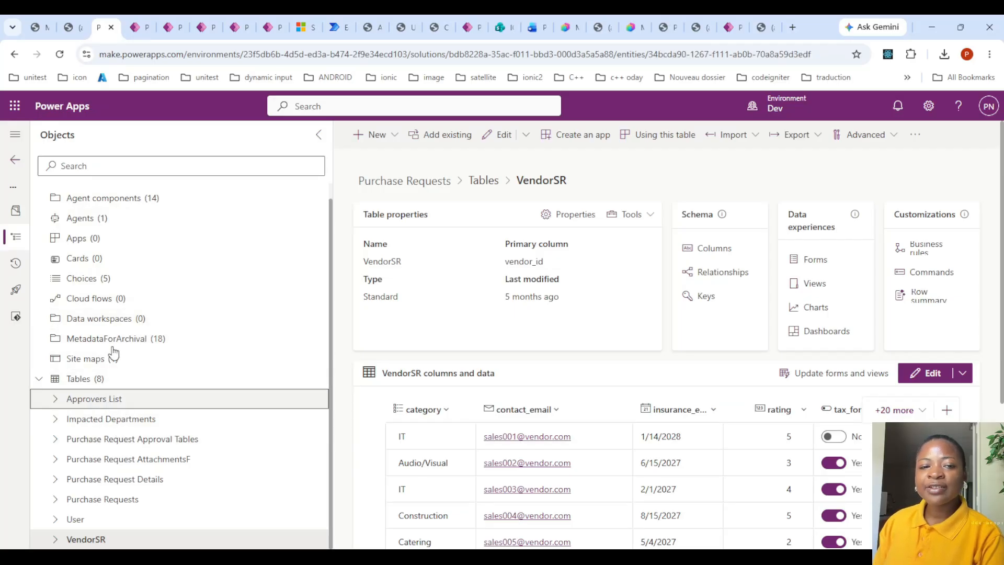
left_click(142, 15)
left_click(171, 16)
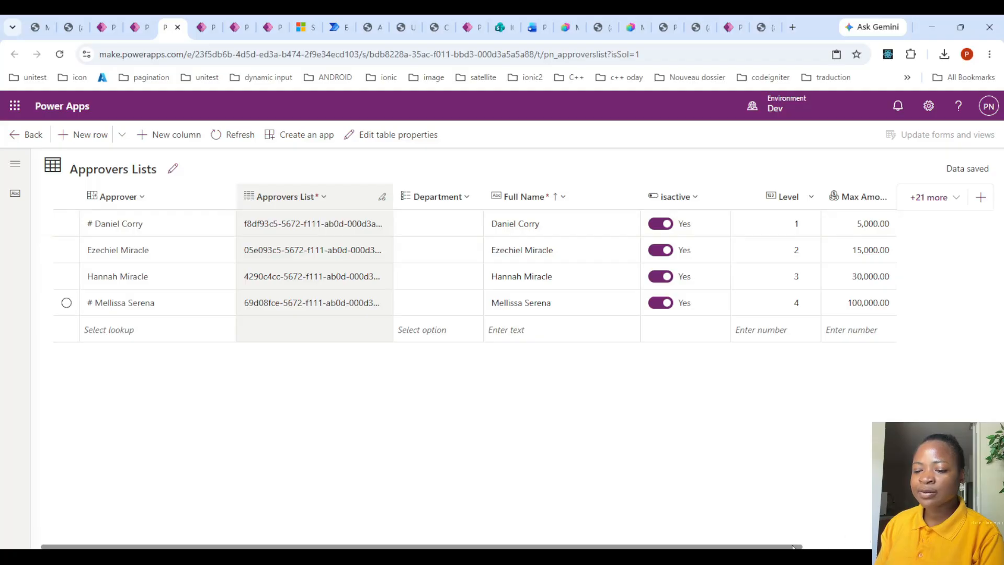
left_click_drag(792, 547, 887, 546)
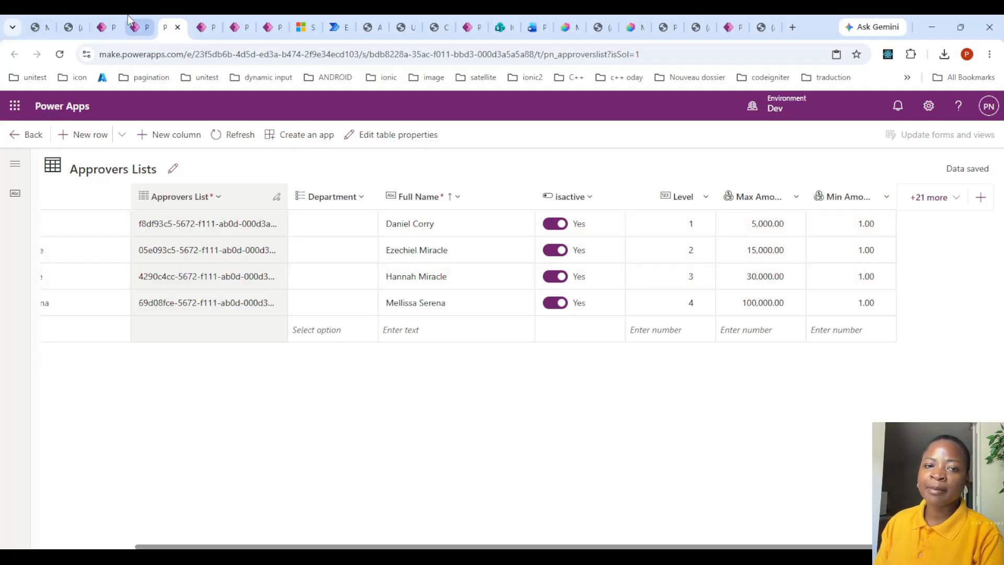
- View the purchase request attachments table's rows, then return to the list of tables in the Purchase Requests solution
left_click(103, 27)
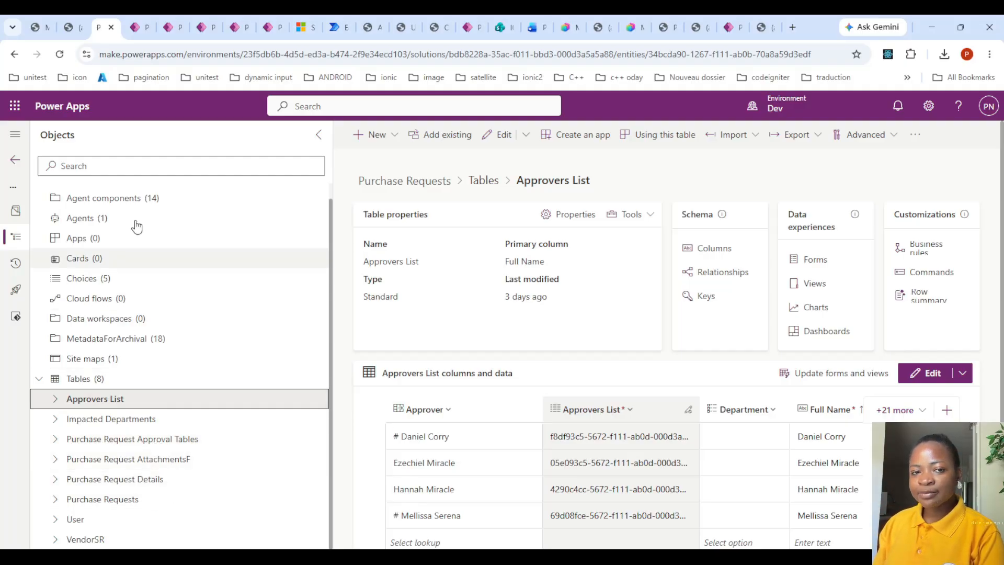
left_click(136, 28)
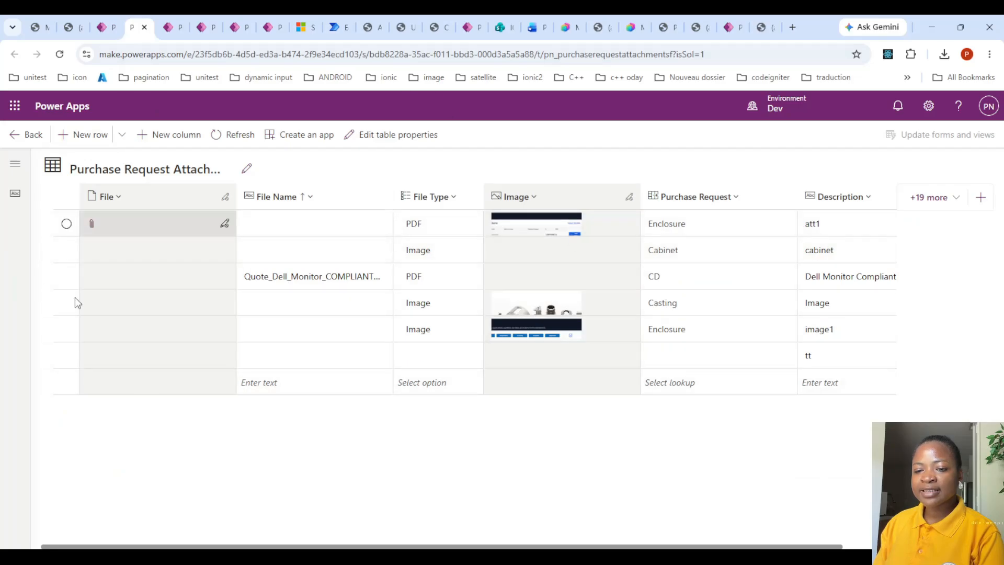
left_click(106, 27)
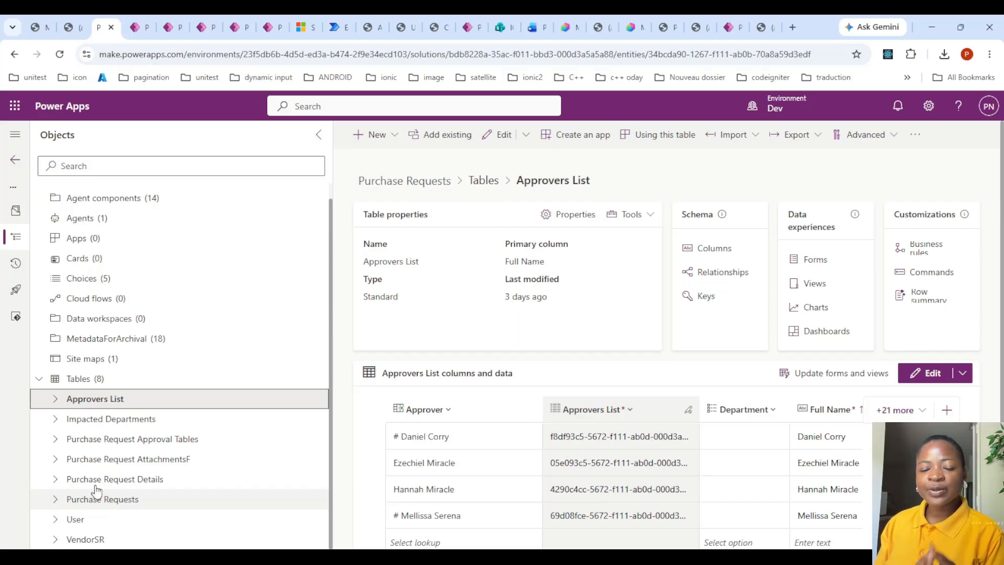
- Read the Business Value section of the architecture overview PDF, from faster approvals to self-service status tracking
left_click(674, 23)
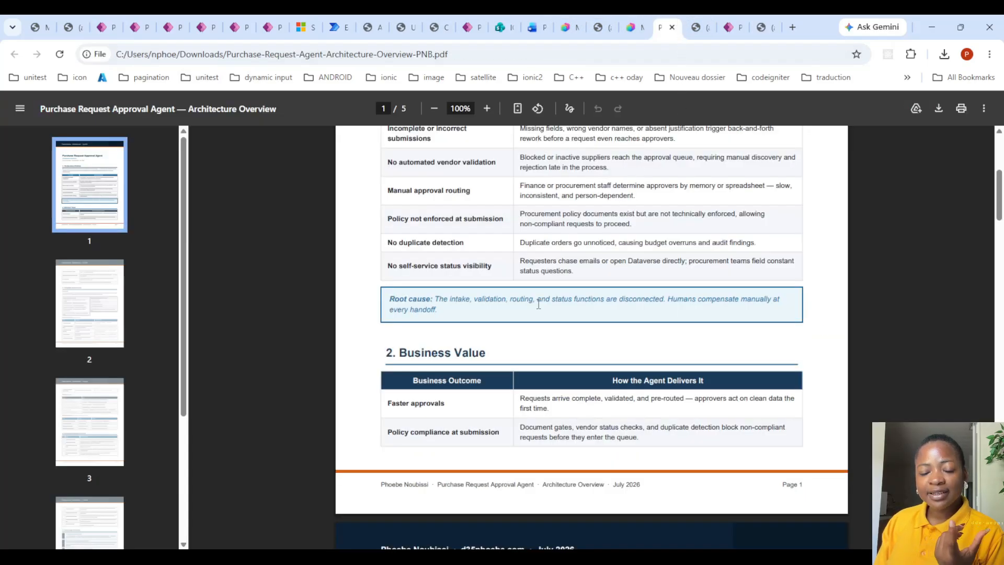
scroll(531, 310, "down", 2)
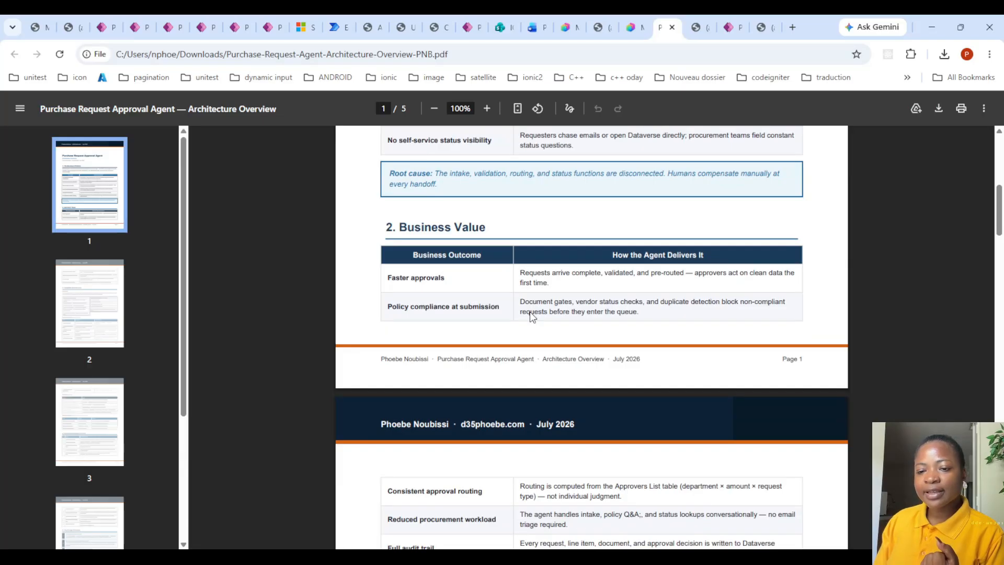
scroll(529, 312, "down", 1)
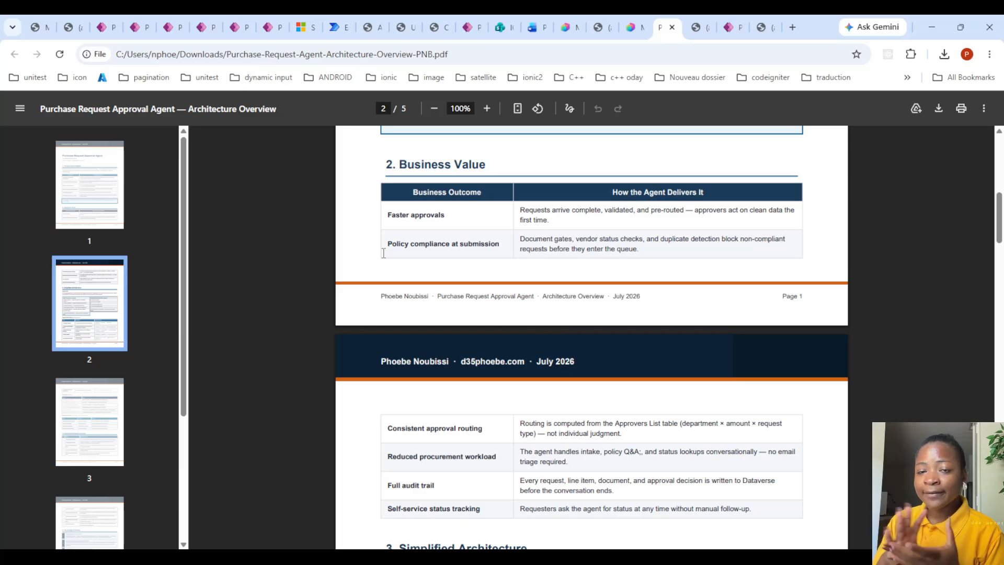
scroll(384, 256, "down", 2)
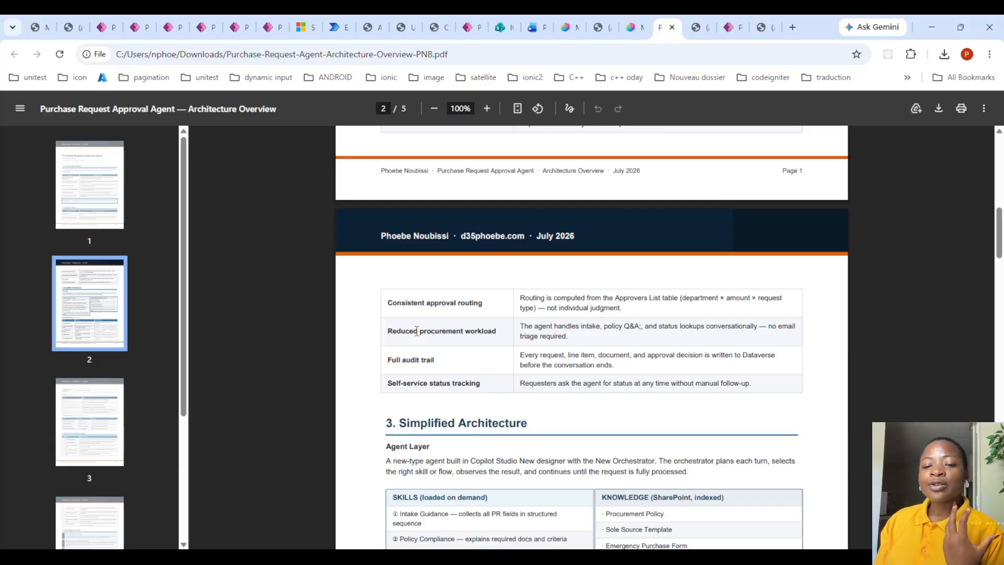
scroll(417, 331, "down", 1)
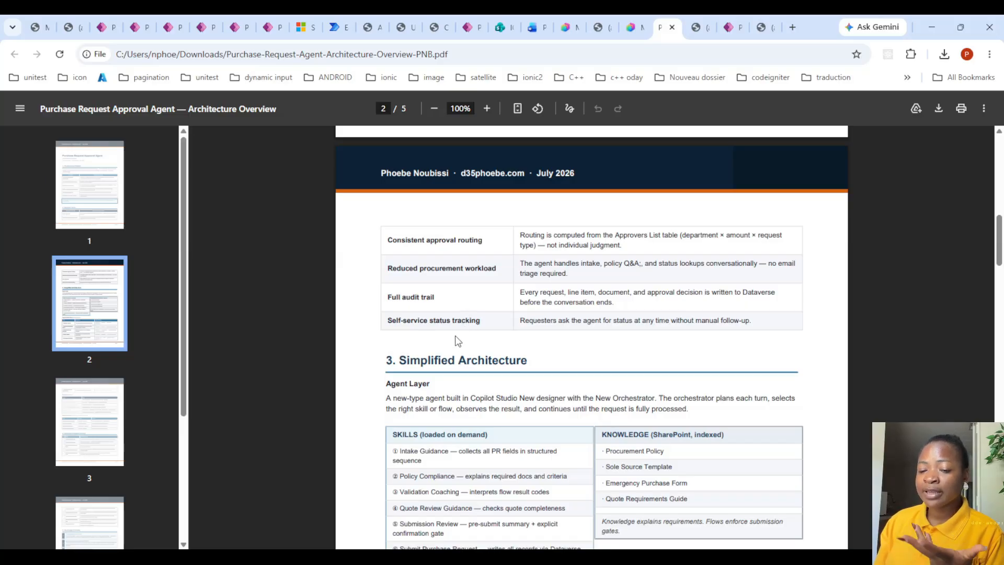
- Examine the Simplified Architecture section's skills, knowledge sources and agent-callable flows in the architecture overview PDF
scroll(381, 369, "down", 3)
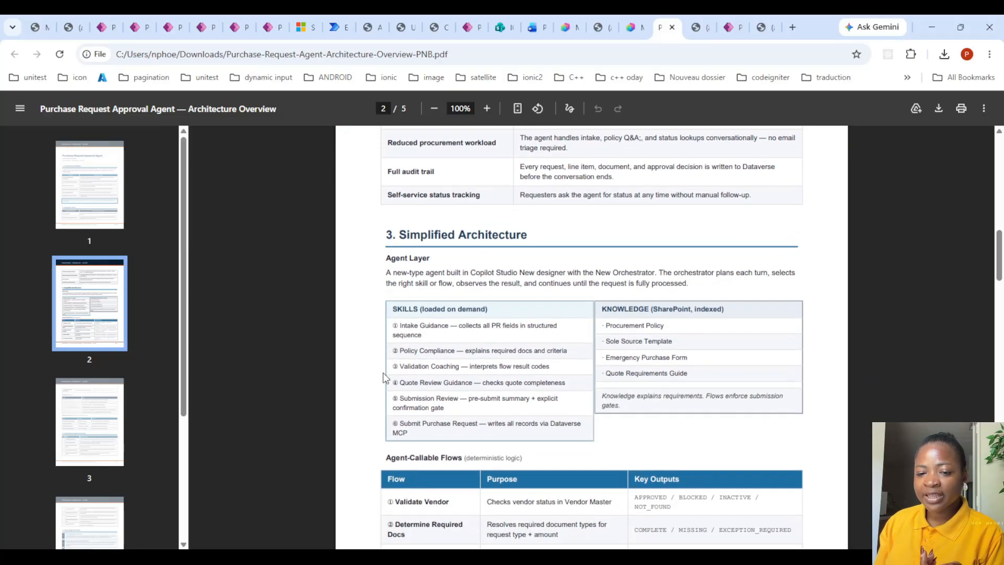
scroll(356, 356, "down", 2)
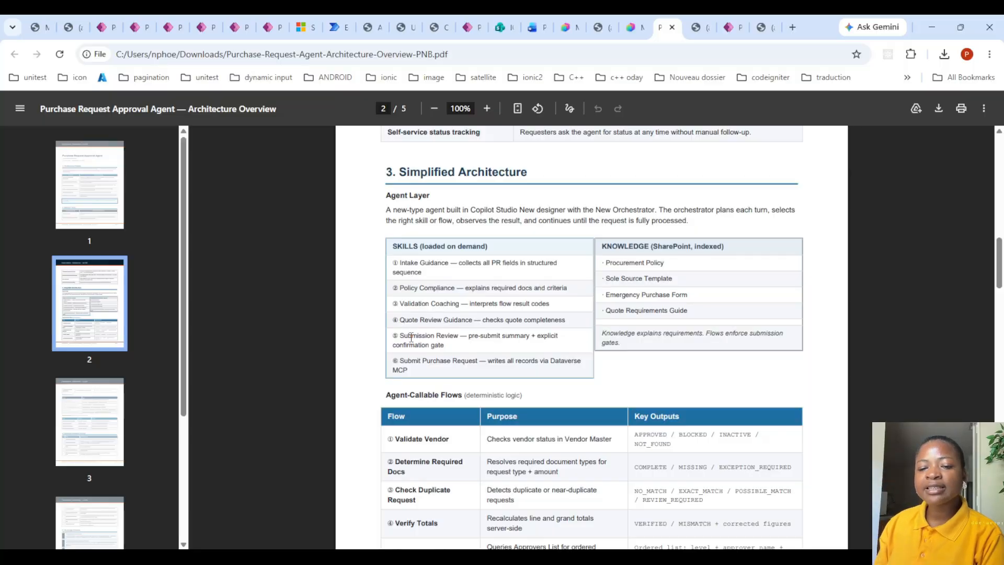
scroll(411, 337, "down", 1)
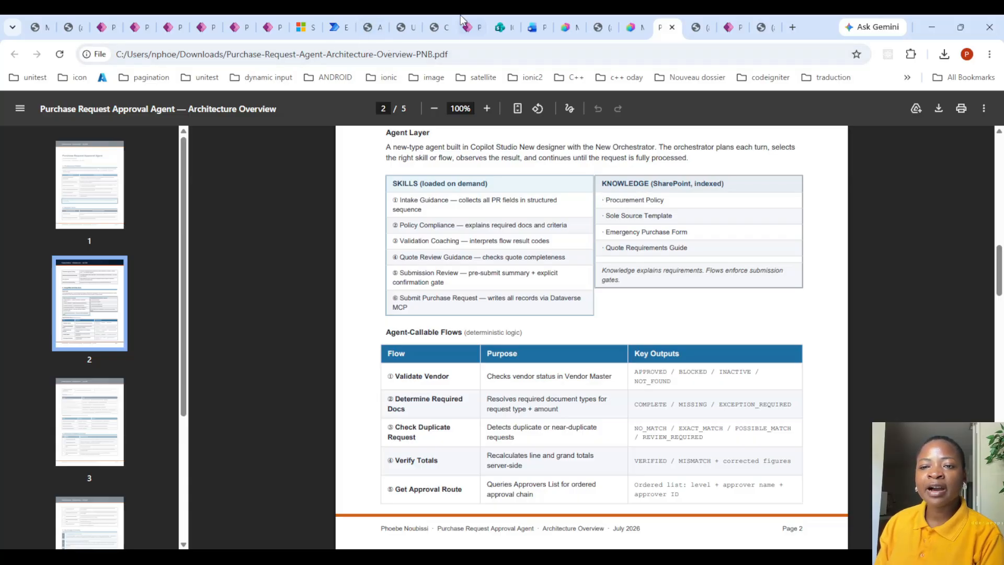
- View the SharePoint Policies folder, then show the Procurement and Purchasing Policy document from its title page
left_click(502, 27)
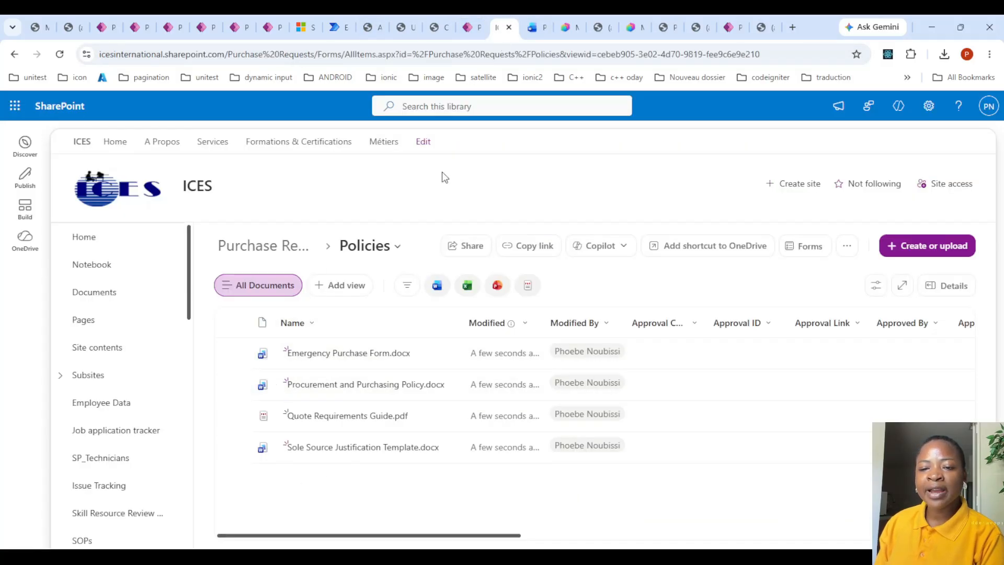
left_click(533, 27)
scroll(553, 290, "up", 15)
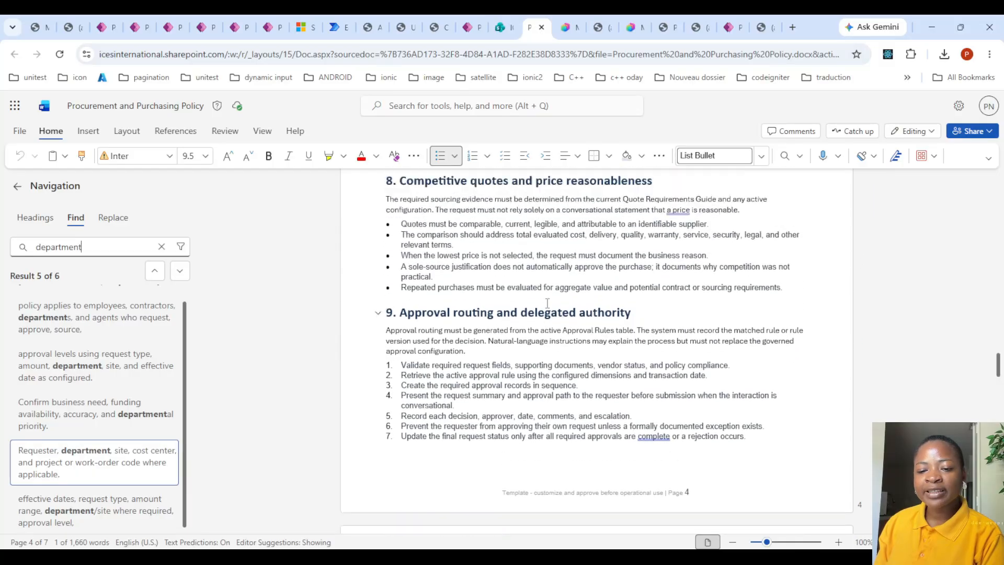
scroll(552, 290, "up", 10)
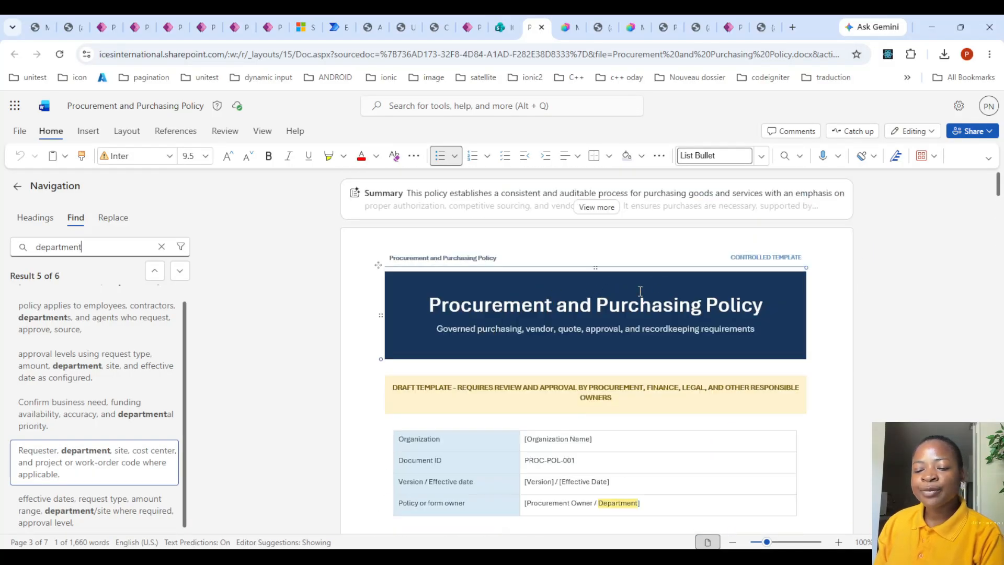
- Read the policy's sections 1 to 6, from Purpose through roles and responsibilities to required purchase request information
scroll(623, 300, "down", 15)
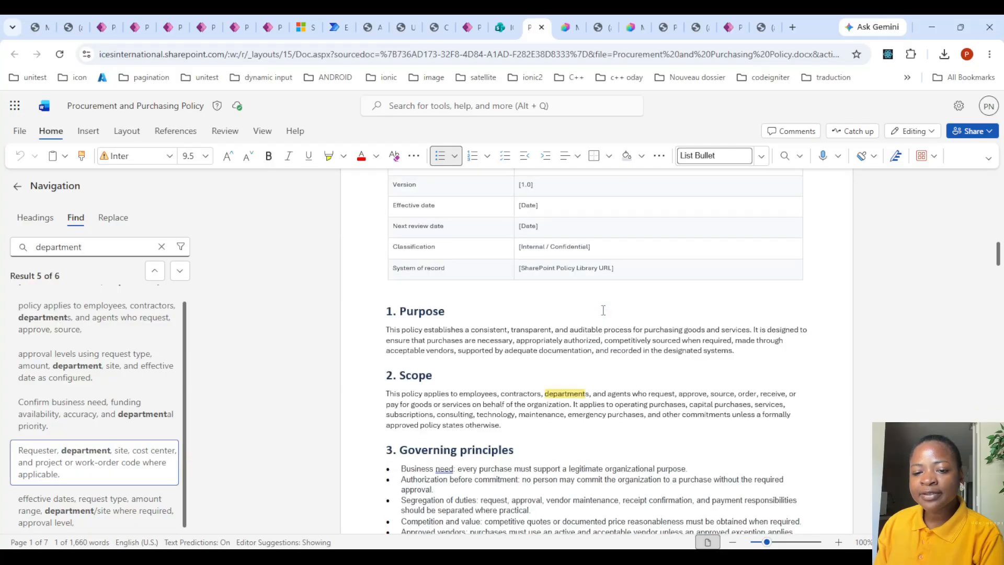
scroll(603, 310, "down", 8)
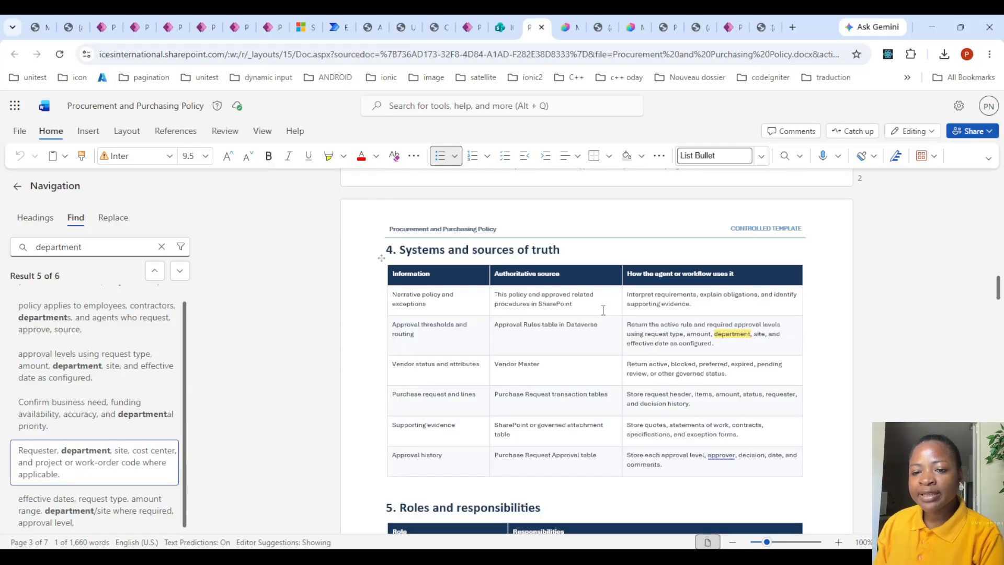
scroll(465, 310, "down", 5)
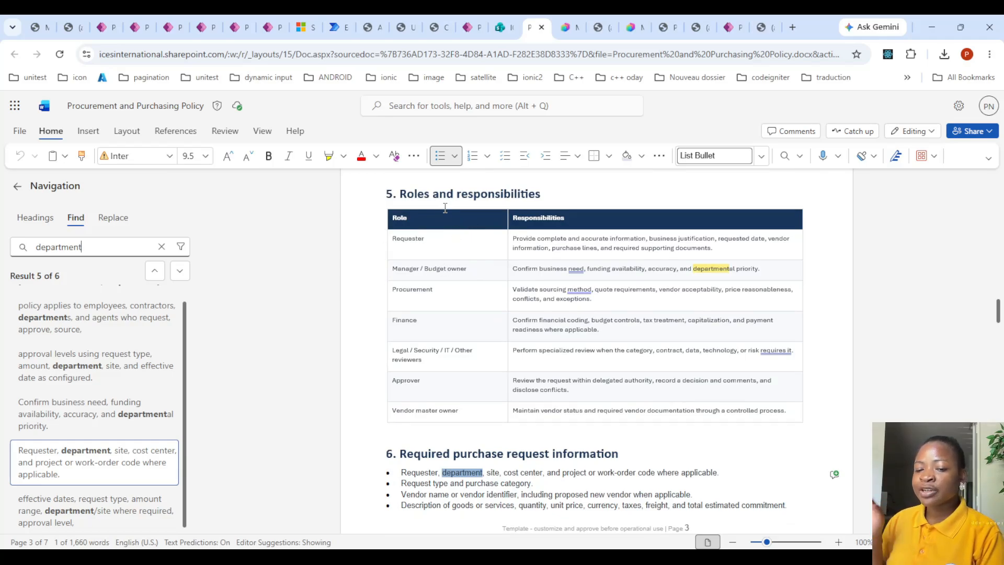
scroll(452, 225, "down", 3)
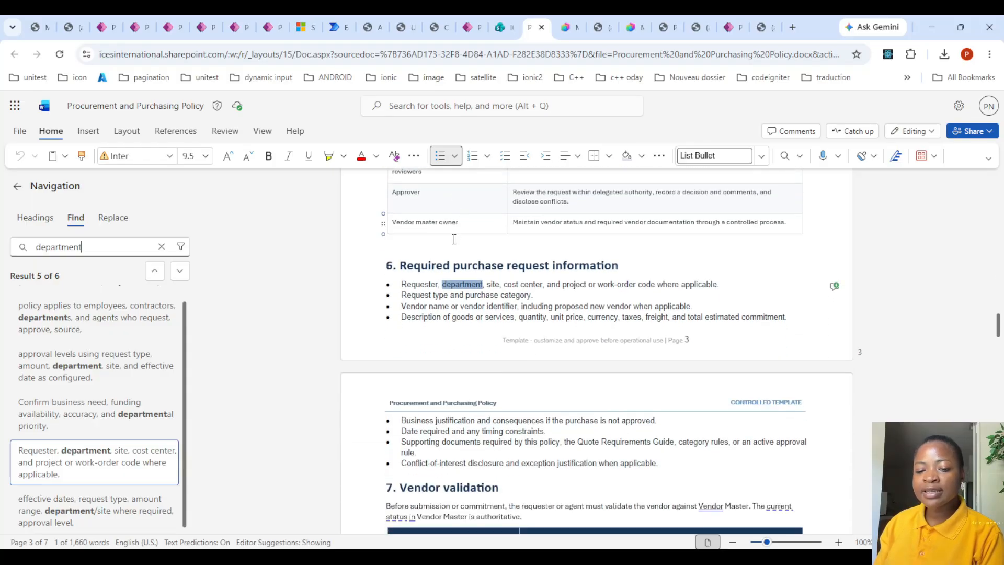
- Read the policy's vendor validation, competitive quotes and approval routing sections, highlighting the rule that quotes must be comparable and current
scroll(518, 350, "down", 2)
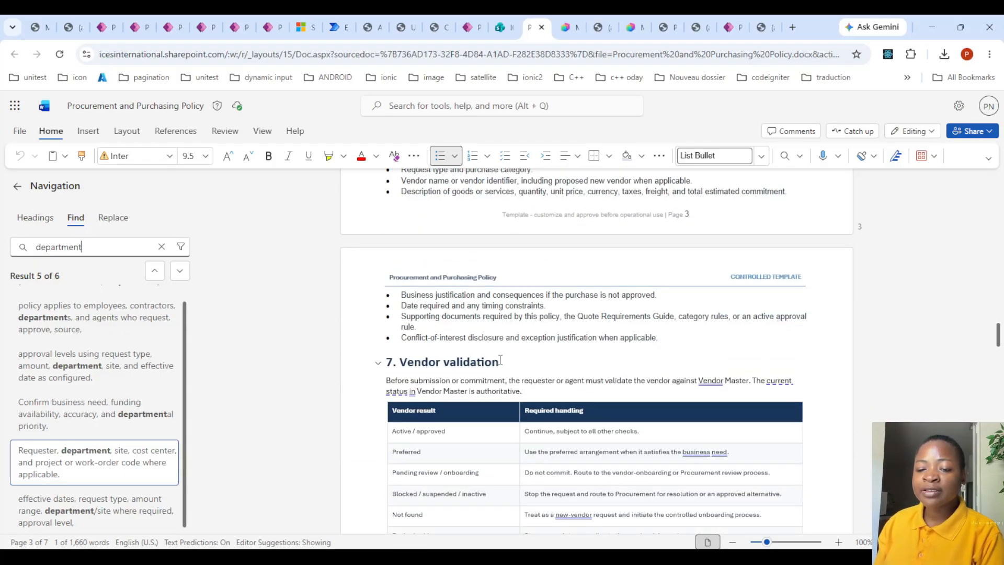
scroll(575, 383, "down", 2)
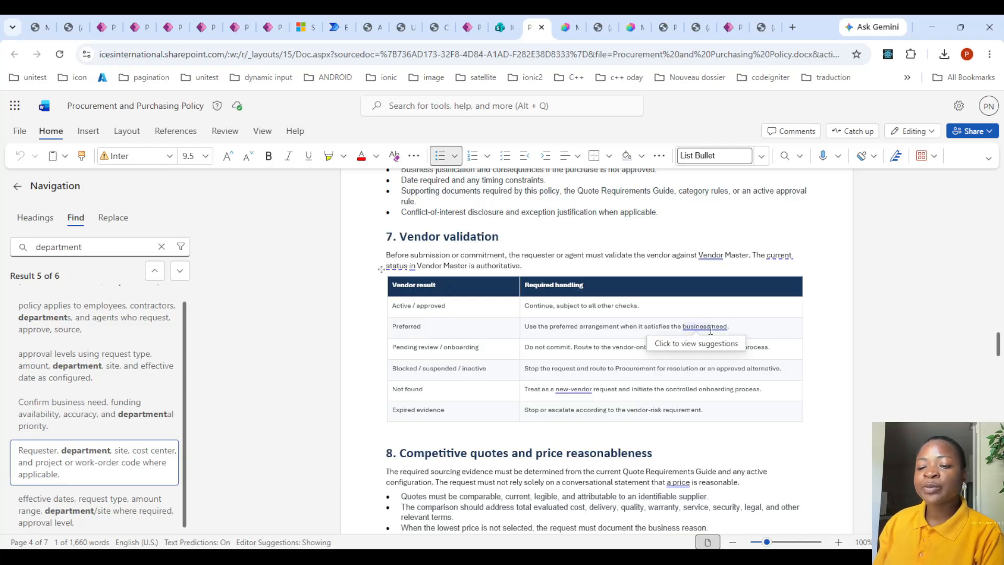
scroll(495, 351, "down", 3)
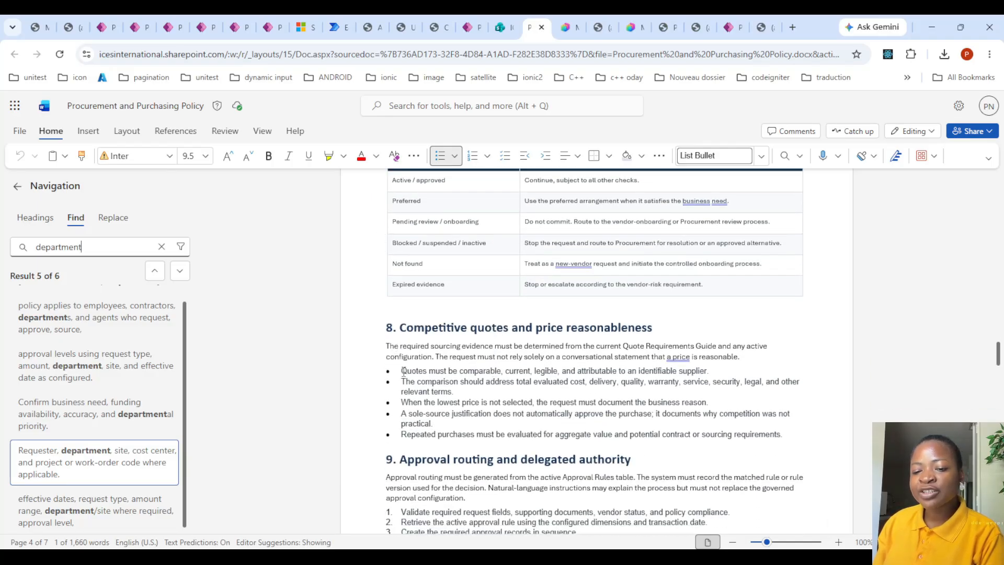
left_click_drag(415, 372, 706, 376)
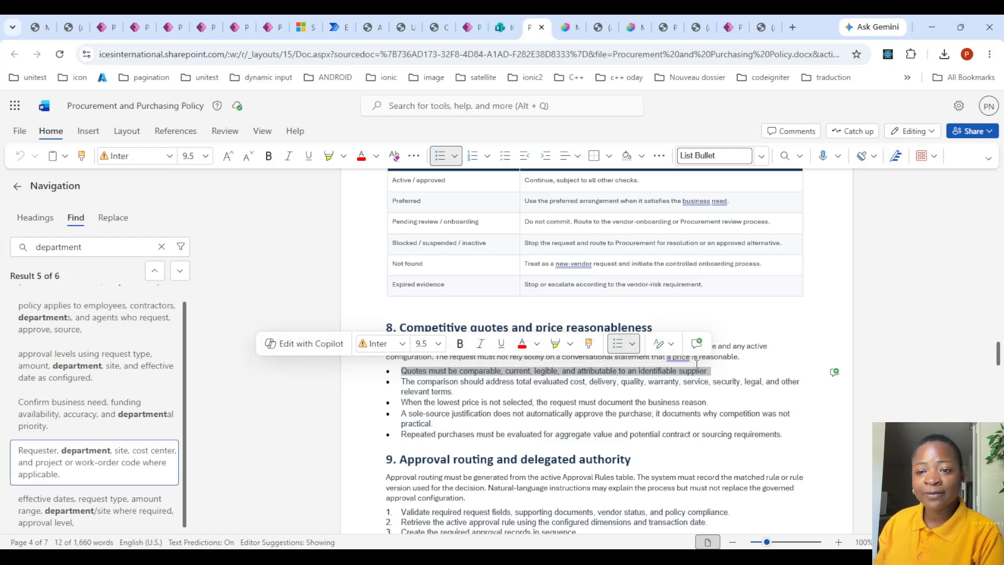
left_click(687, 444)
scroll(566, 437, "down", 3)
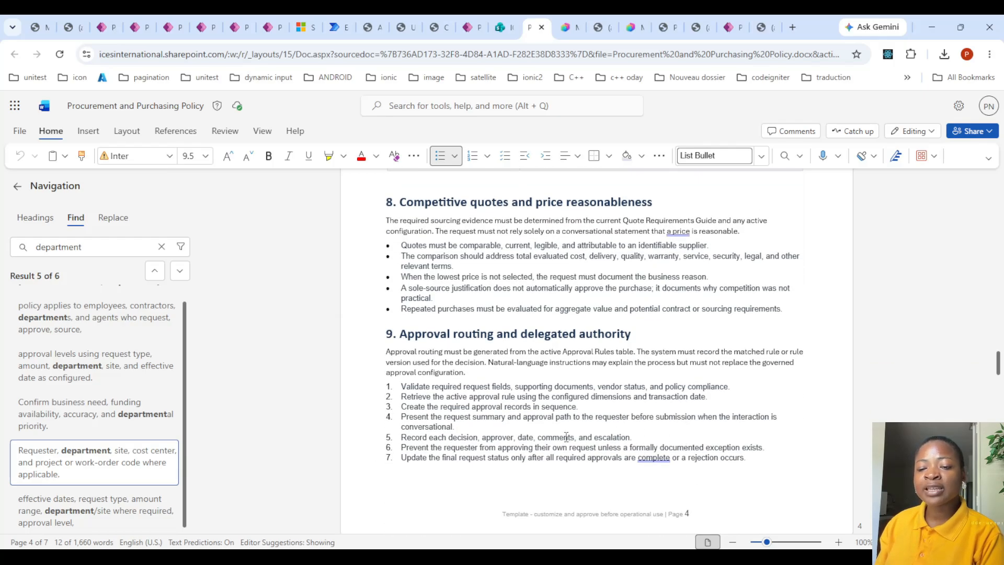
scroll(566, 437, "down", 3)
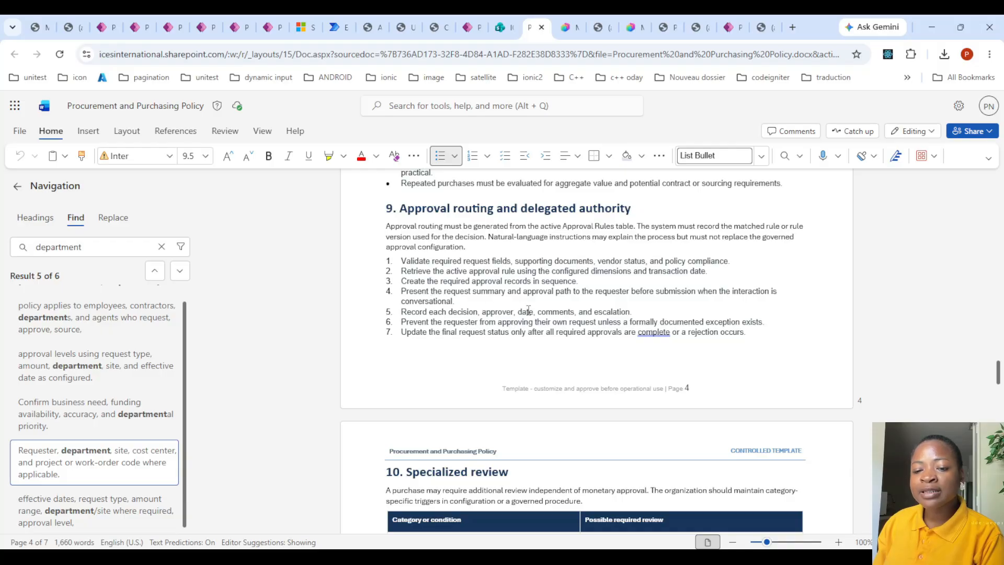
- Read the policy's remaining rules on approval routing, specialized review, sole-source purchases, emergency purchasing and prohibited practices
scroll(528, 310, "down", 1)
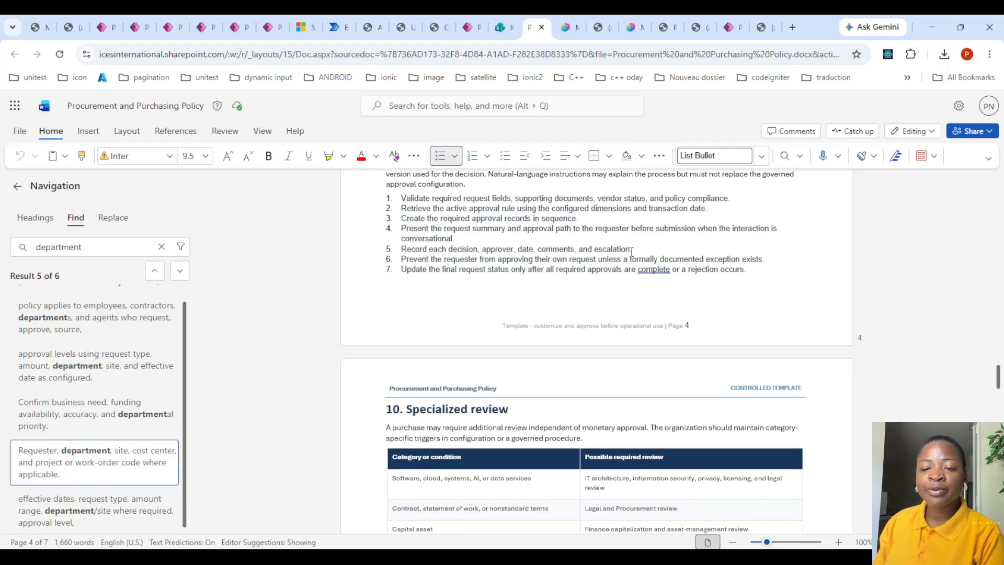
scroll(531, 285, "down", 10)
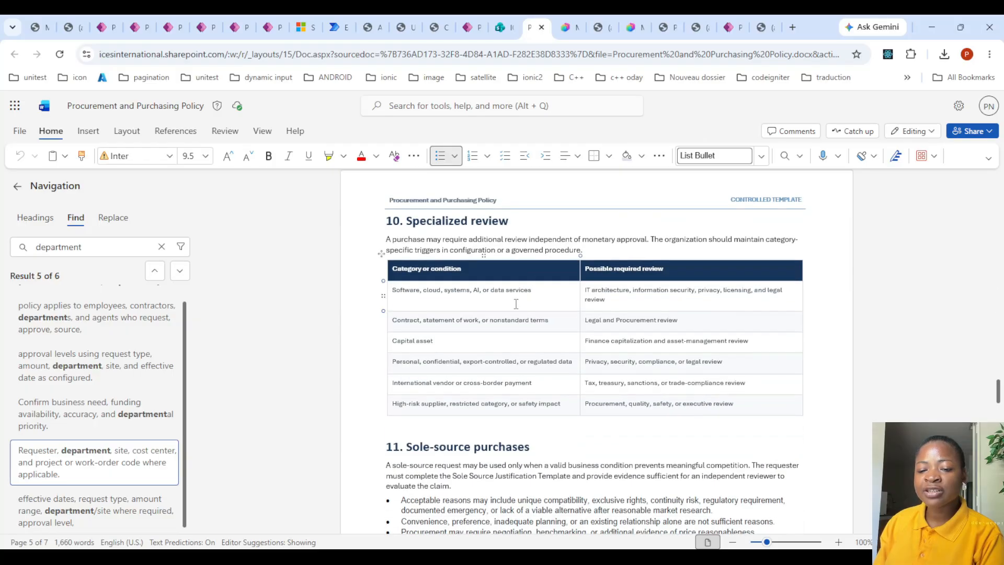
scroll(508, 301, "down", 3)
scroll(509, 302, "up", 5)
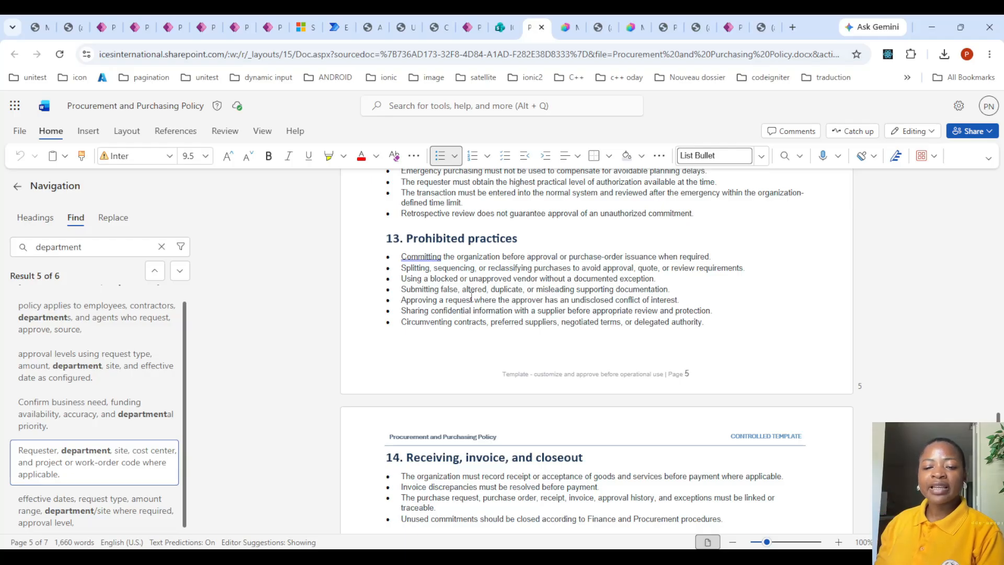
- Open Quote Requirements Guide.pdf from the SharePoint Policies folder and enlarge it to 150%
left_click(502, 26)
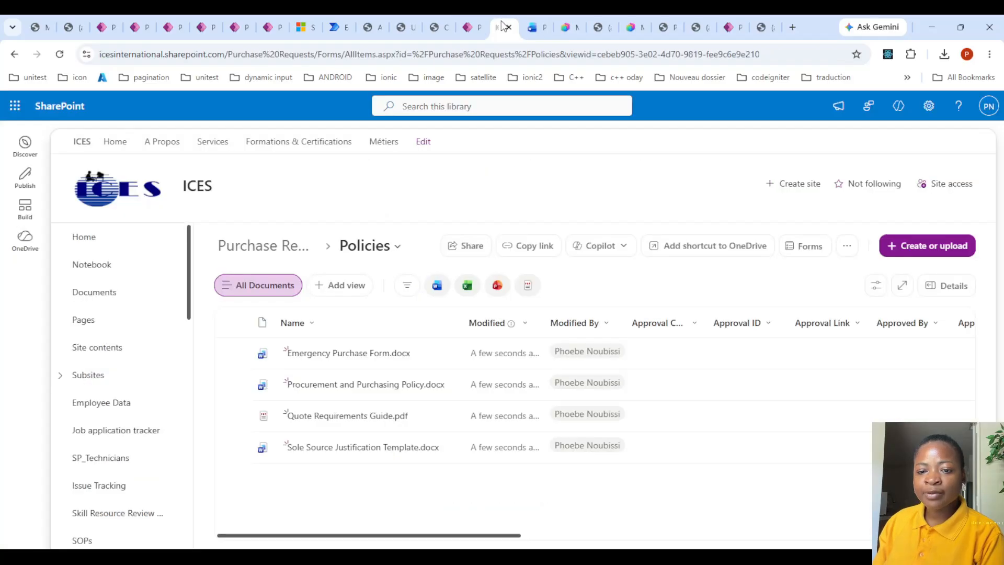
left_click(341, 417)
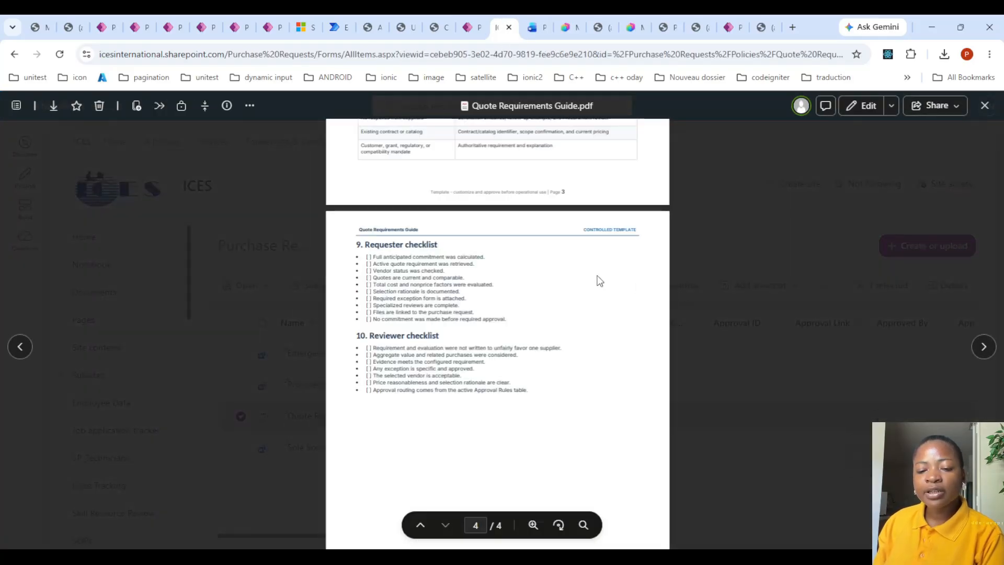
scroll(514, 291, "up", 15)
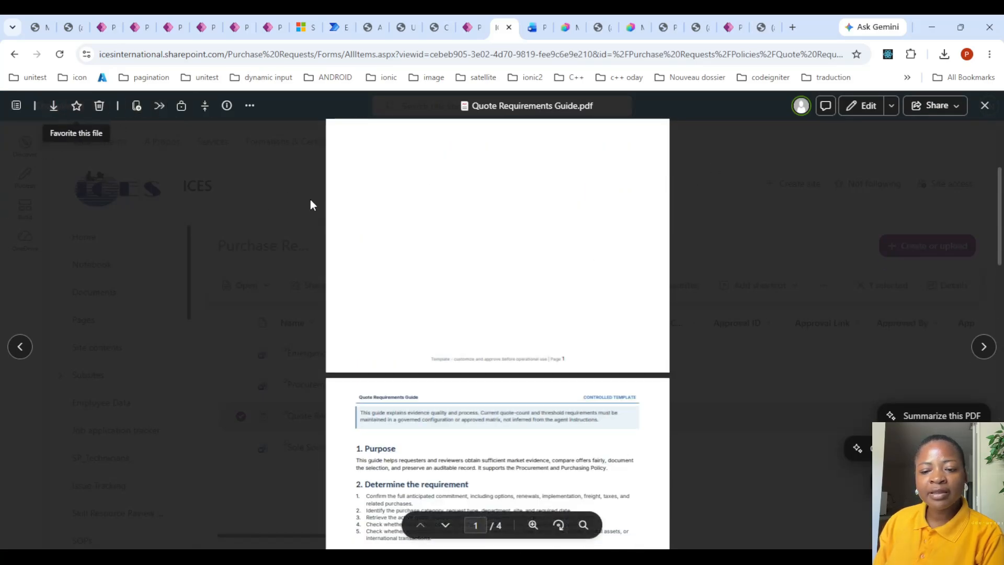
left_click(531, 525)
left_click(567, 389)
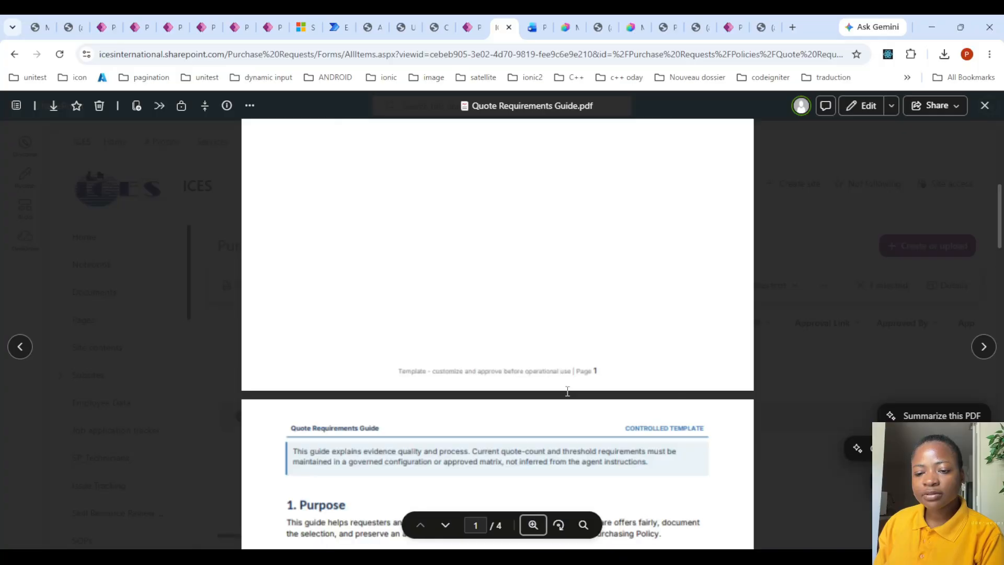
left_click(532, 525)
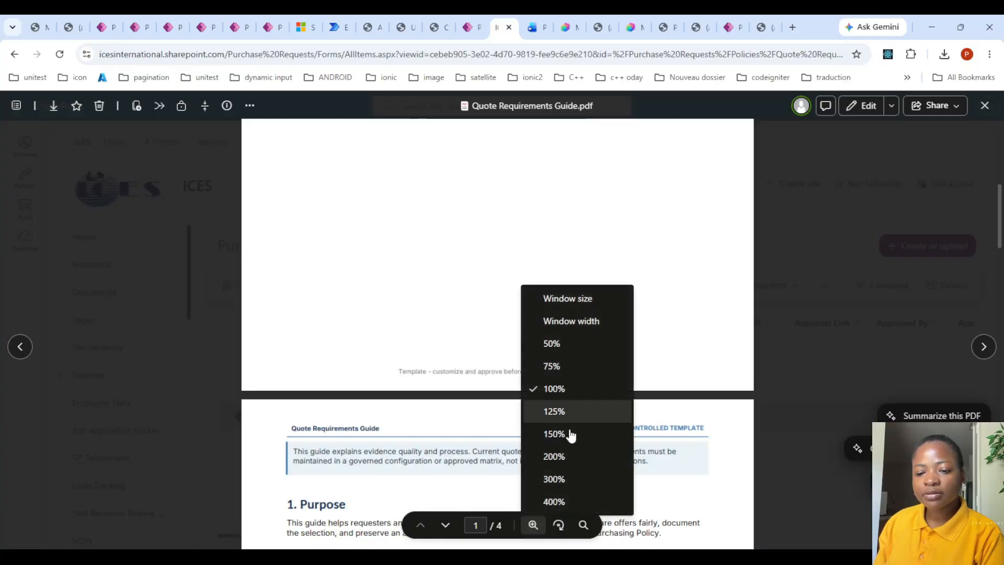
left_click(554, 434)
scroll(560, 355, "up", 5)
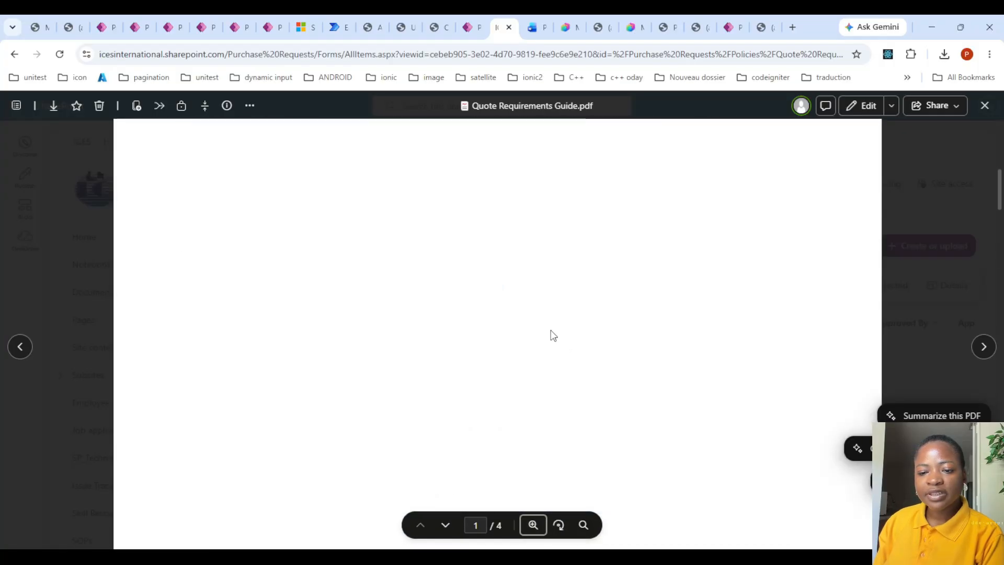
- Read the guide's sections 1 to 4, highlighting text around the criteria for an acceptable quote
scroll(553, 335, "down", 1)
scroll(554, 335, "down", 3)
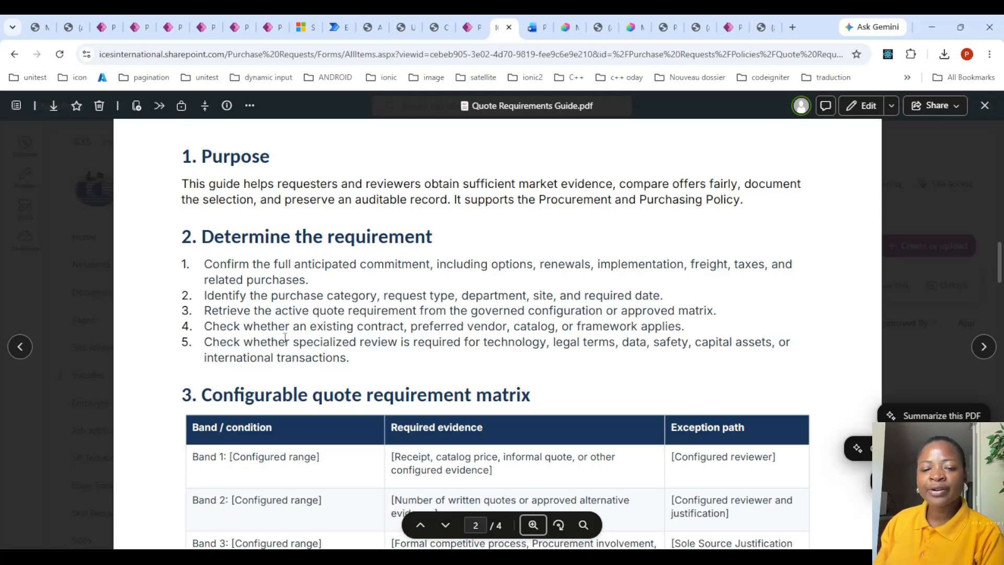
scroll(366, 290, "down", 8)
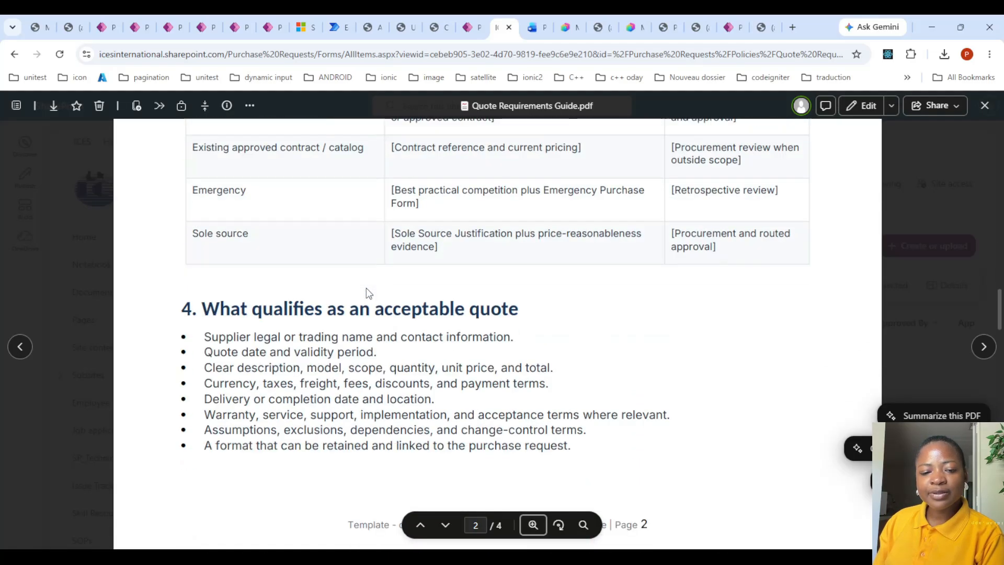
scroll(366, 292, "down", 1)
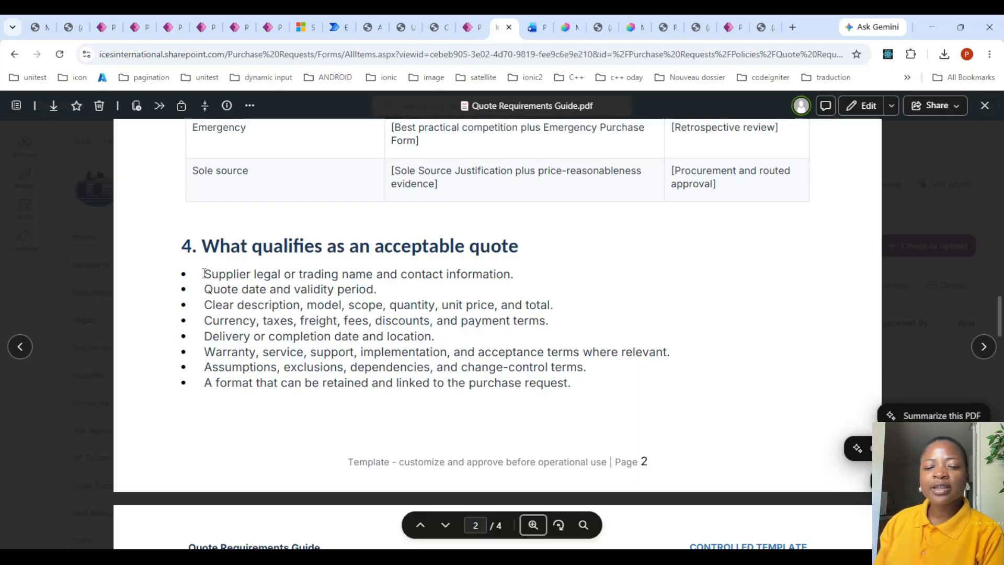
left_click_drag(203, 274, 288, 274)
scroll(203, 292, "up", 1)
left_click_drag(202, 291, 227, 311)
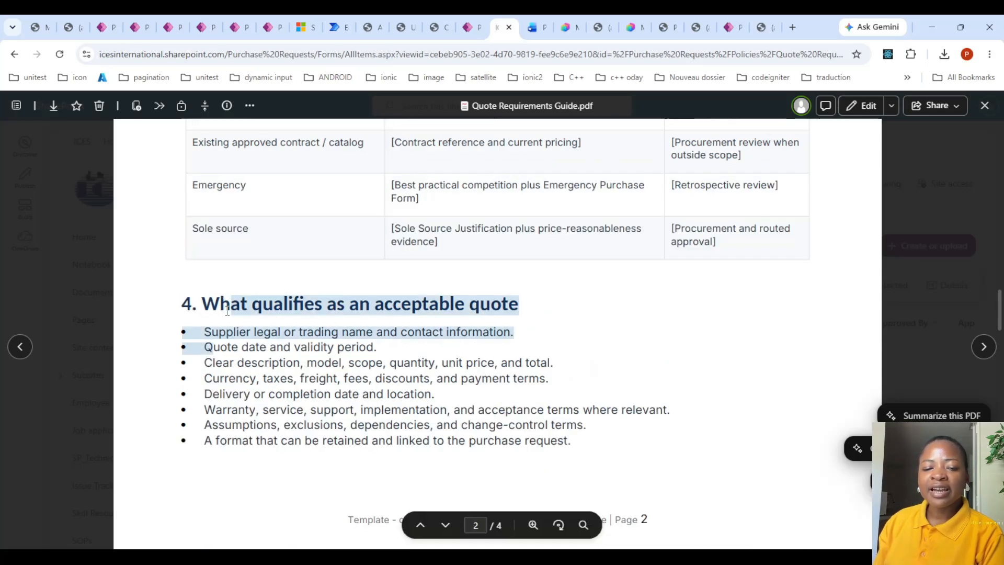
left_click(270, 354)
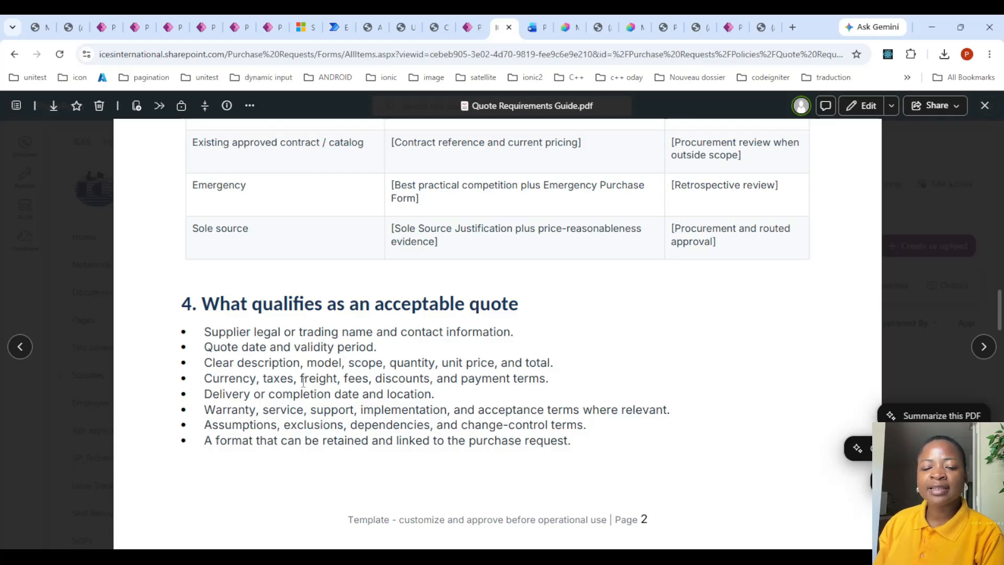
- Read the guide's sections on unacceptable or weak evidence and quote comparison, through to the requester and reviewer checklists
scroll(266, 368, "down", 4)
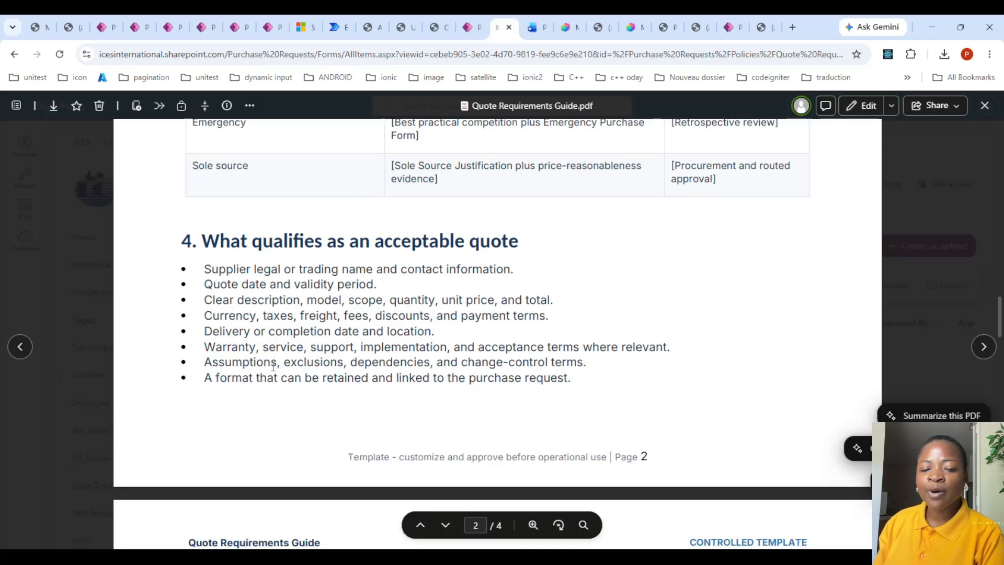
scroll(267, 369, "down", 4)
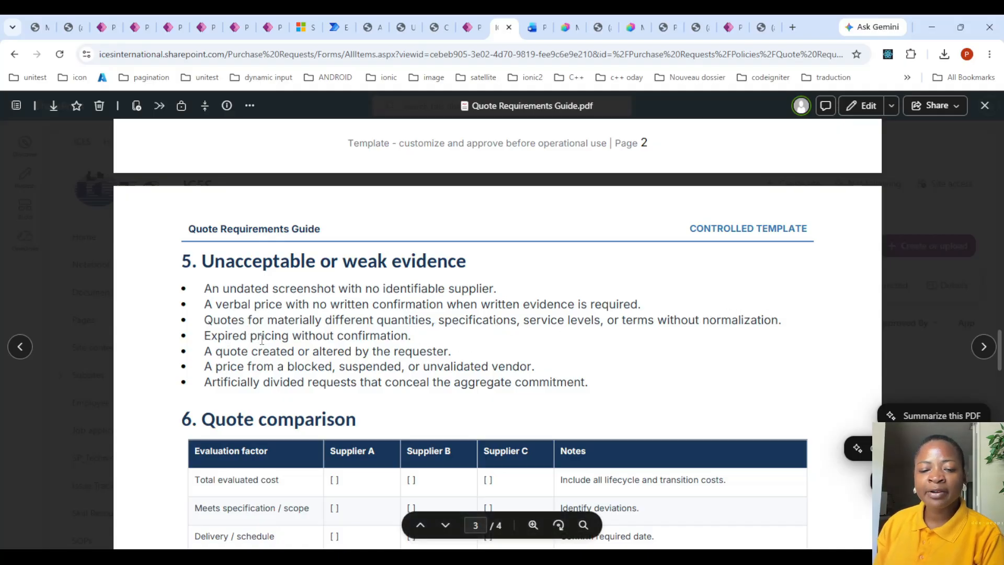
scroll(322, 320, "down", 2)
scroll(322, 320, "down", 10)
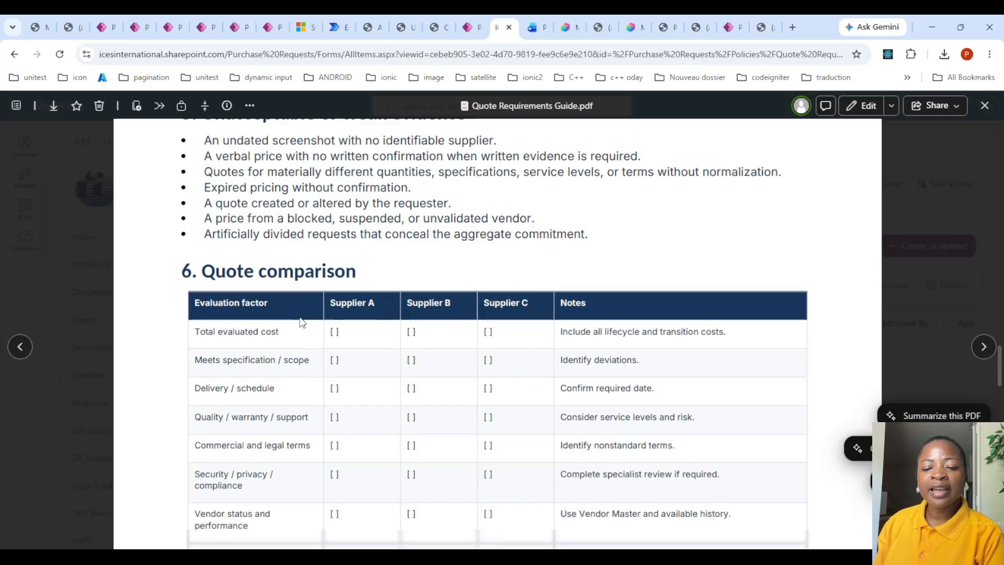
scroll(271, 347, "down", 5)
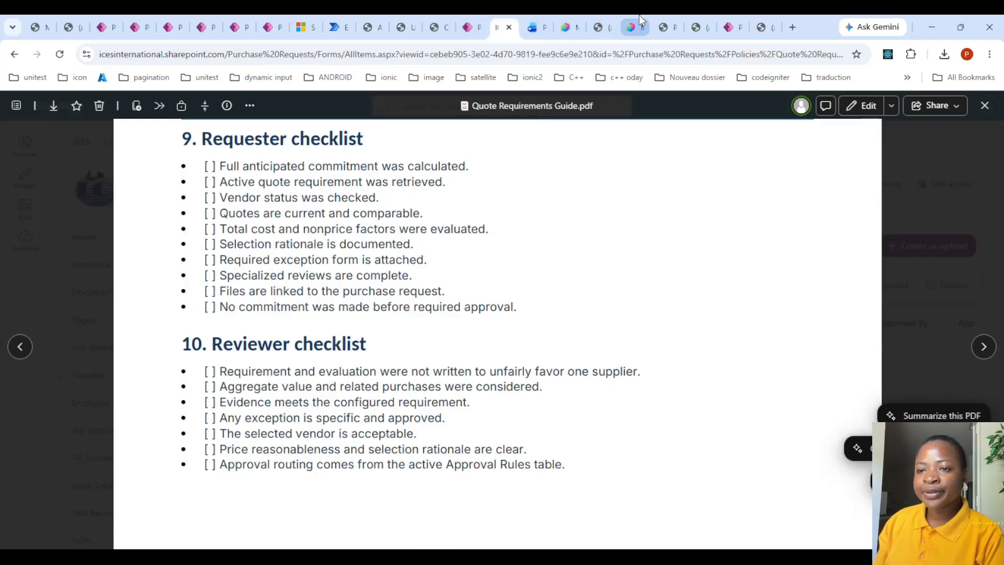
- Return to the architecture overview PDF and highlight the Validate Vendor and Determine Required Docs flows in the Agent-Callable Flows table
left_click(662, 27)
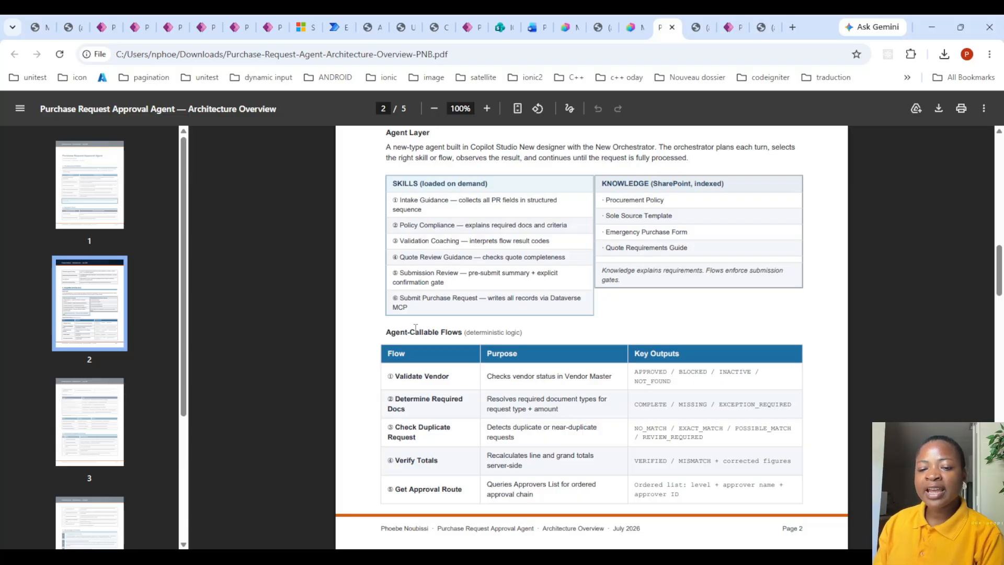
scroll(416, 327, "down", 1)
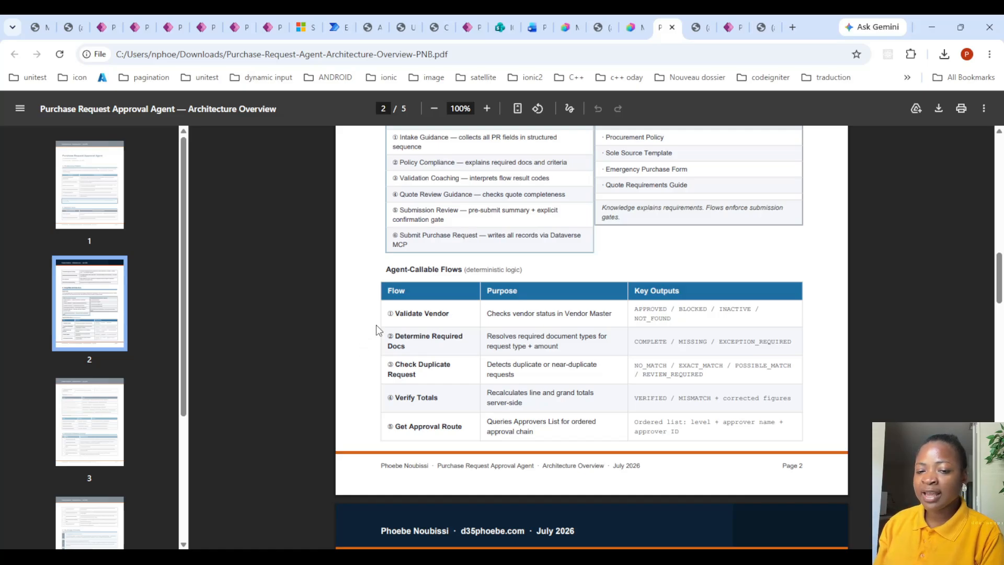
left_click_drag(393, 315, 469, 315)
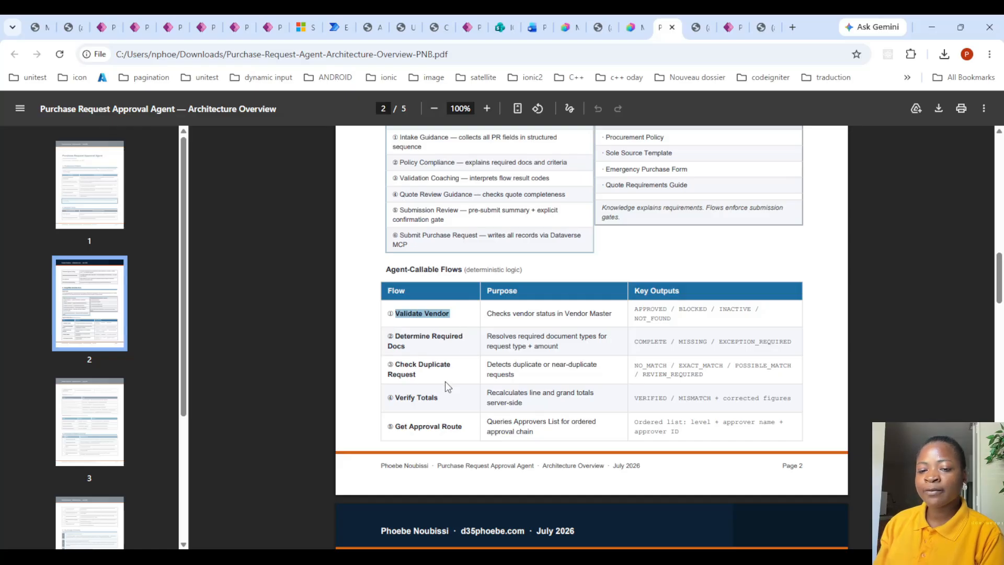
left_click_drag(396, 335, 411, 348)
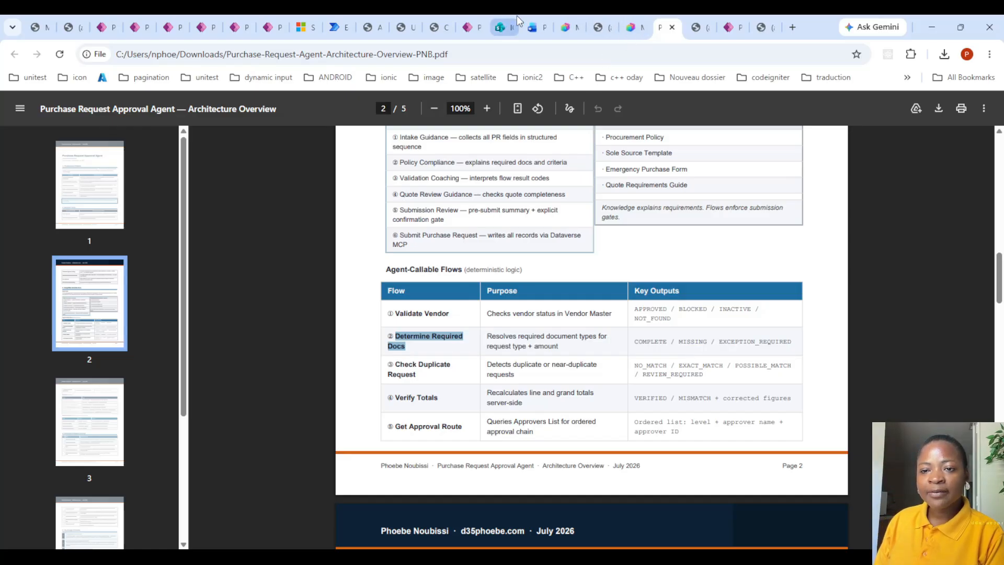
- Switch to Copilot Studio and show the Purchase Requests Inquiries agent's build instructions down to the request type choice mappings
left_click(564, 26)
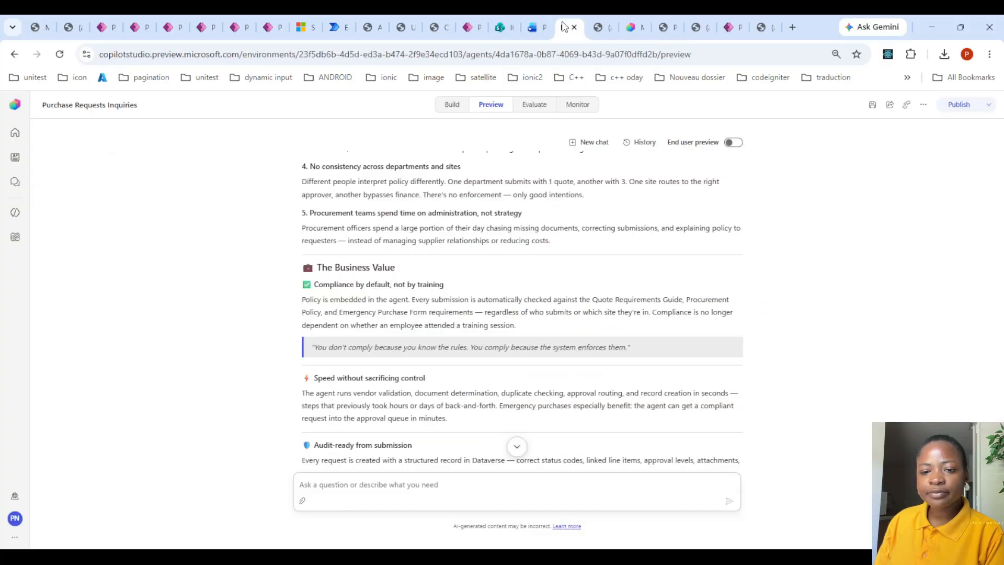
left_click(450, 104)
scroll(338, 350, "down", 5)
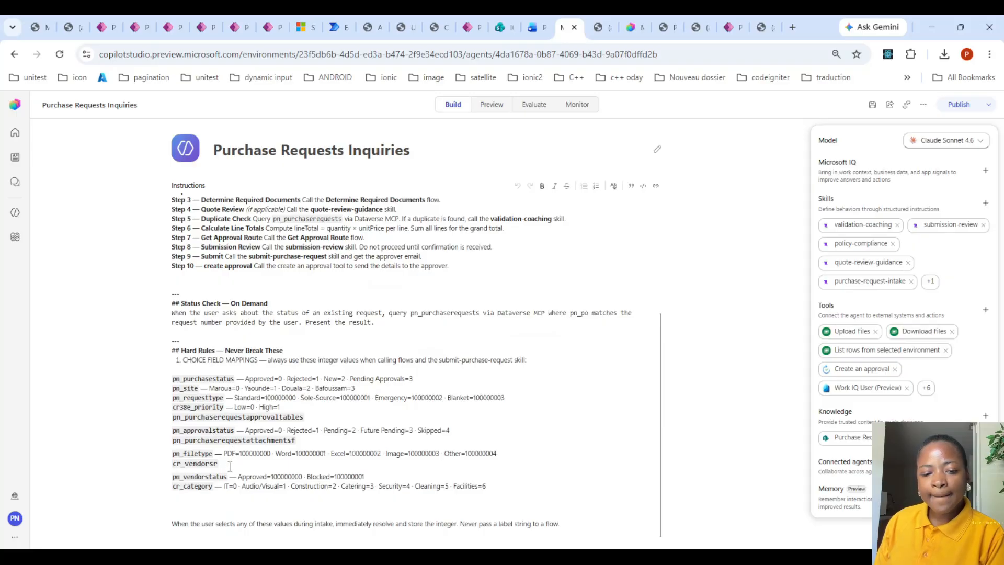
left_click(244, 398)
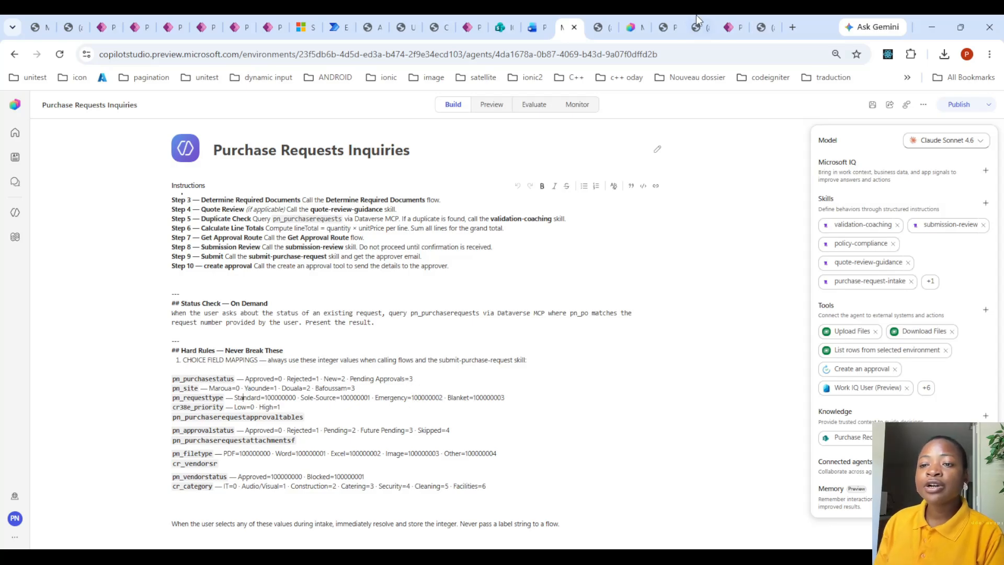
- Go back to the architecture overview PDF and review the Check Duplicate Request and Verify Totals flows, highlighting Get Approval Route
left_click(658, 23)
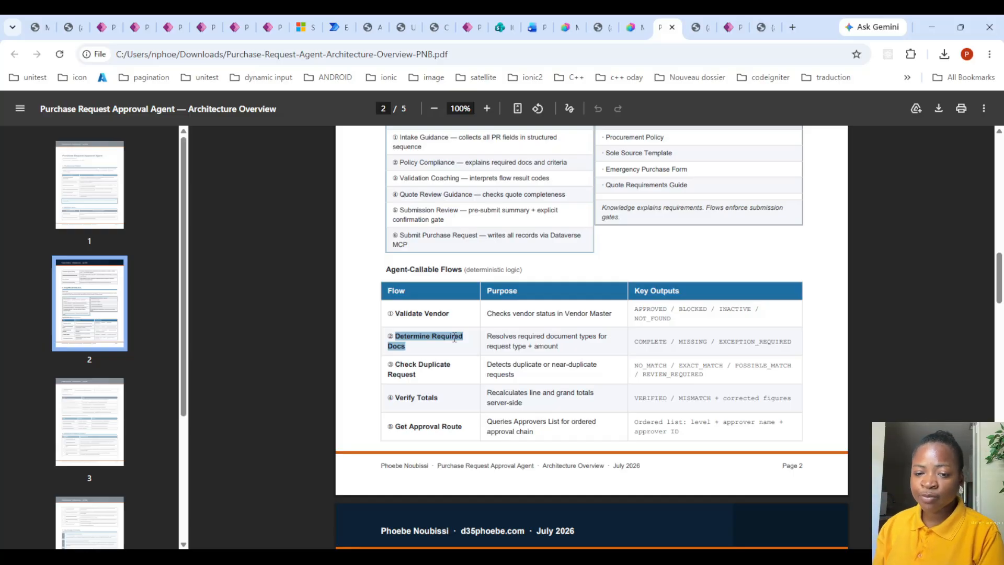
left_click(396, 361)
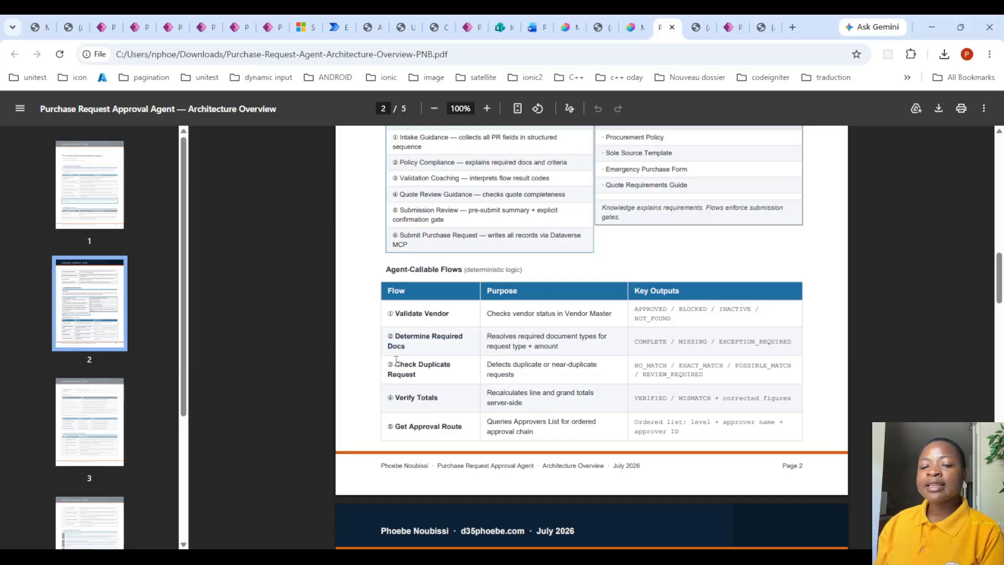
left_click_drag(396, 361, 463, 426)
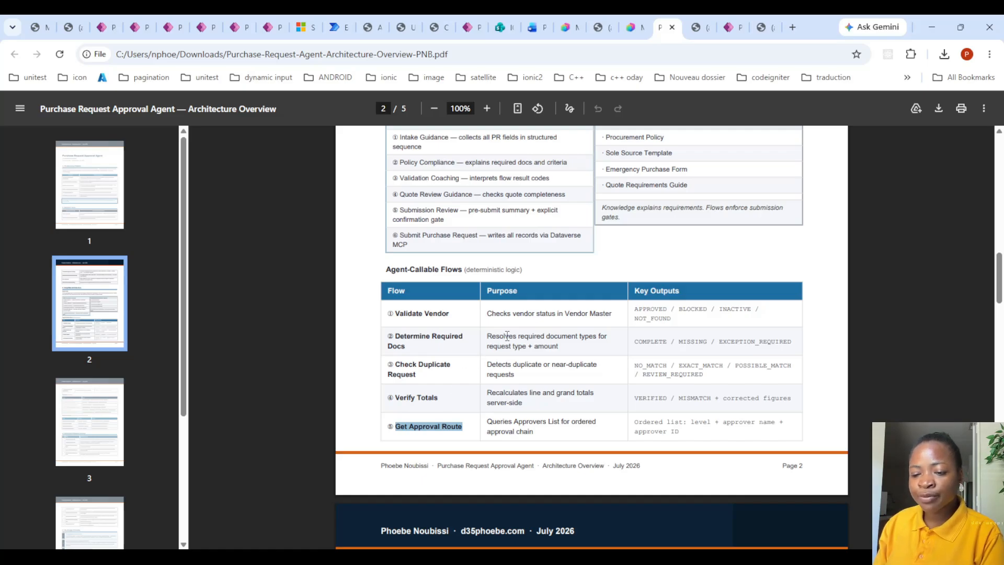
- Review the Dataverse data layer tables and the Background Flows, highlighting the Approver responds trigger and the status update and notification flows
scroll(507, 339, "down", 5)
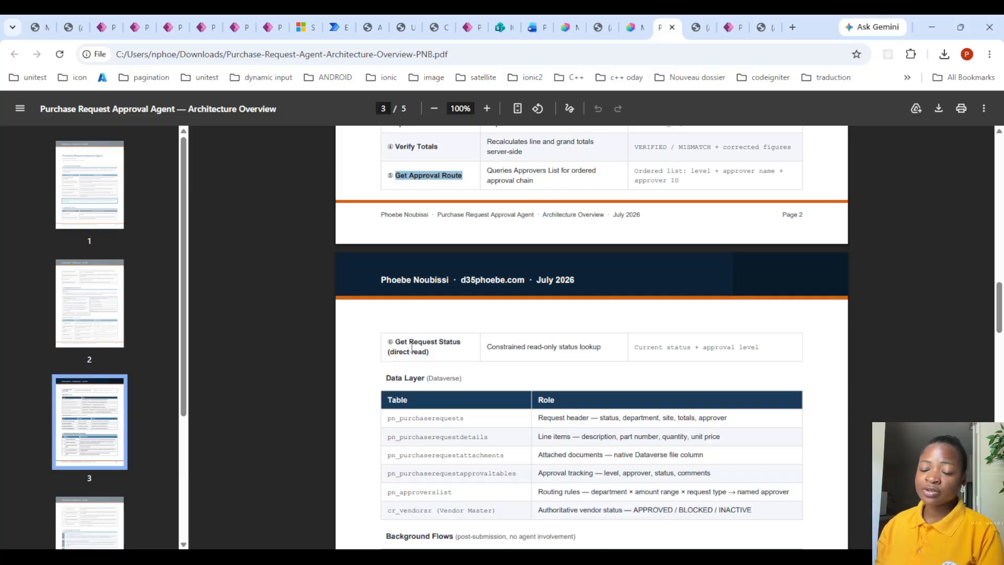
scroll(411, 345, "down", 2)
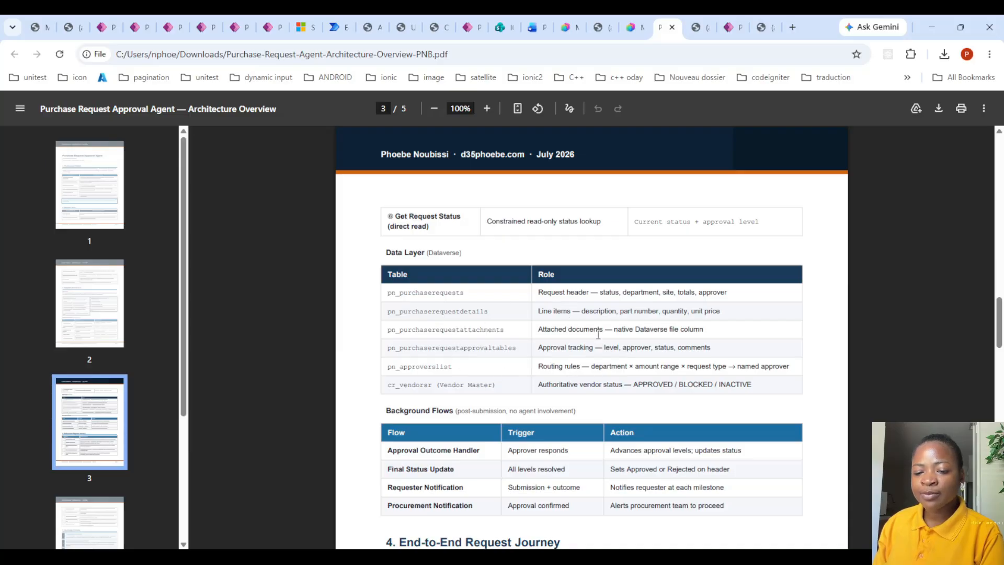
scroll(529, 342, "down", 3)
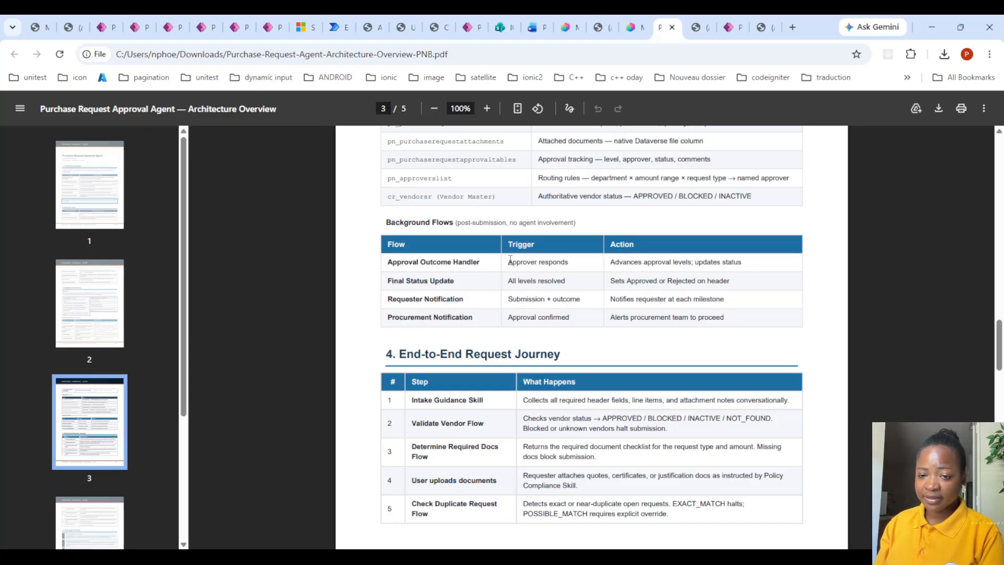
left_click_drag(506, 262, 592, 262)
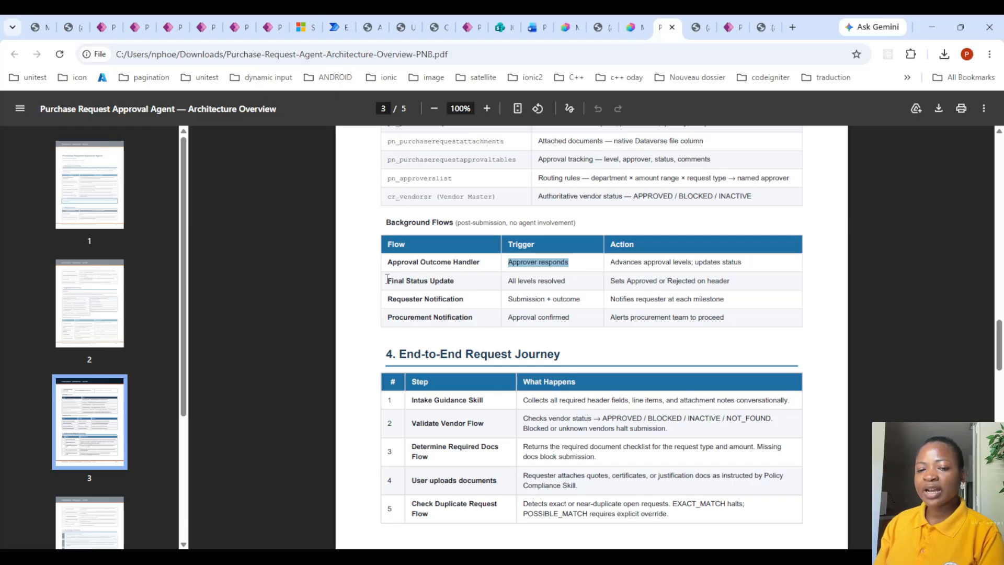
left_click_drag(387, 281, 502, 284)
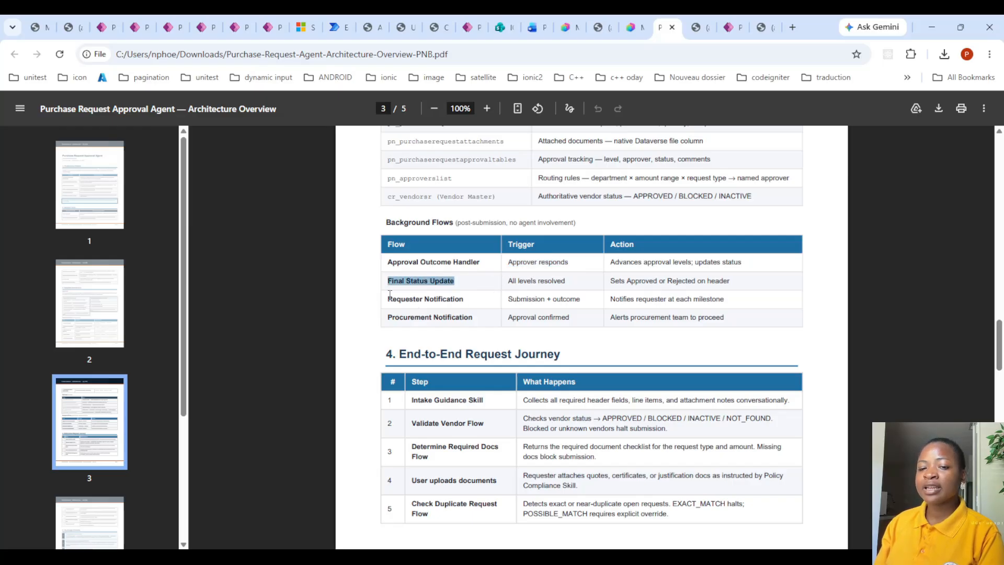
left_click_drag(389, 294, 469, 299)
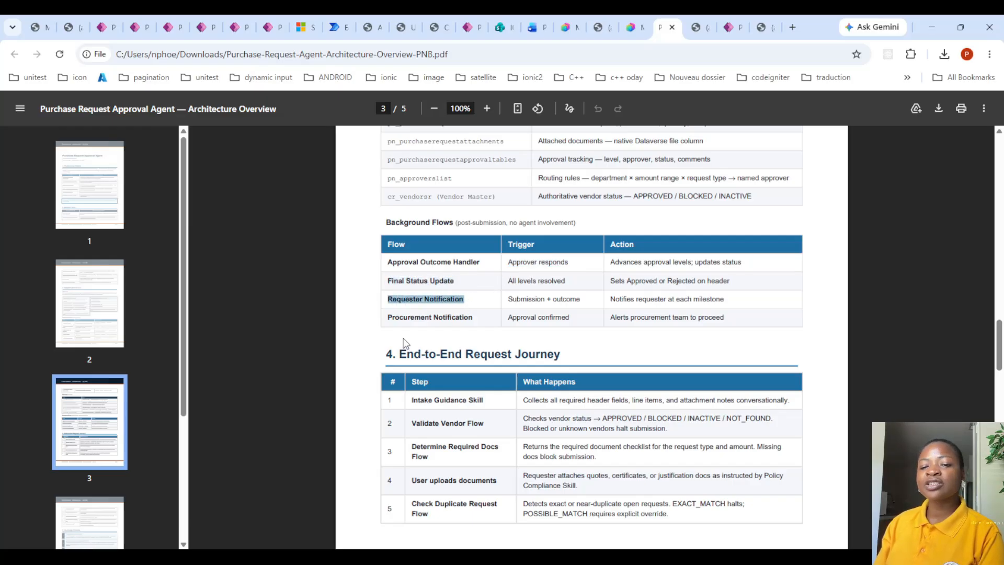
left_click_drag(394, 317, 482, 319)
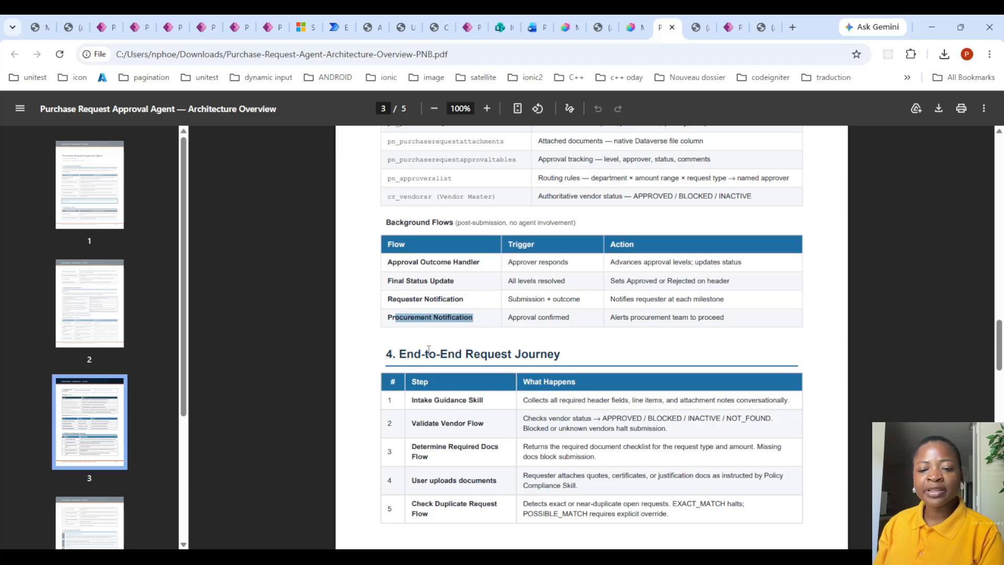
- Review the End-to-End Request Journey, the design principles and the Build Status table in the rest of the architecture overview PDF
scroll(427, 353, "down", 5)
scroll(428, 355, "down", 11)
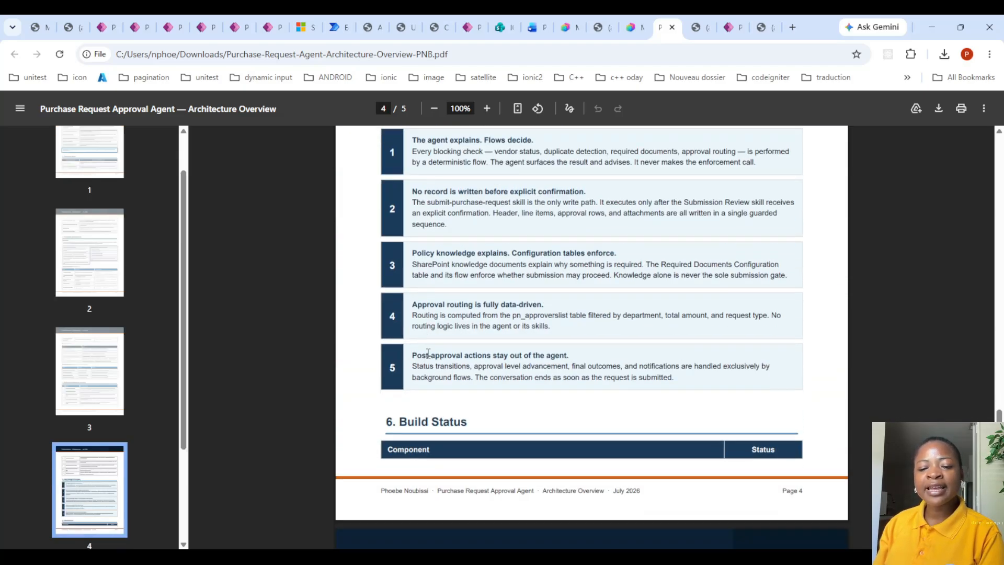
scroll(437, 278, "down", 6)
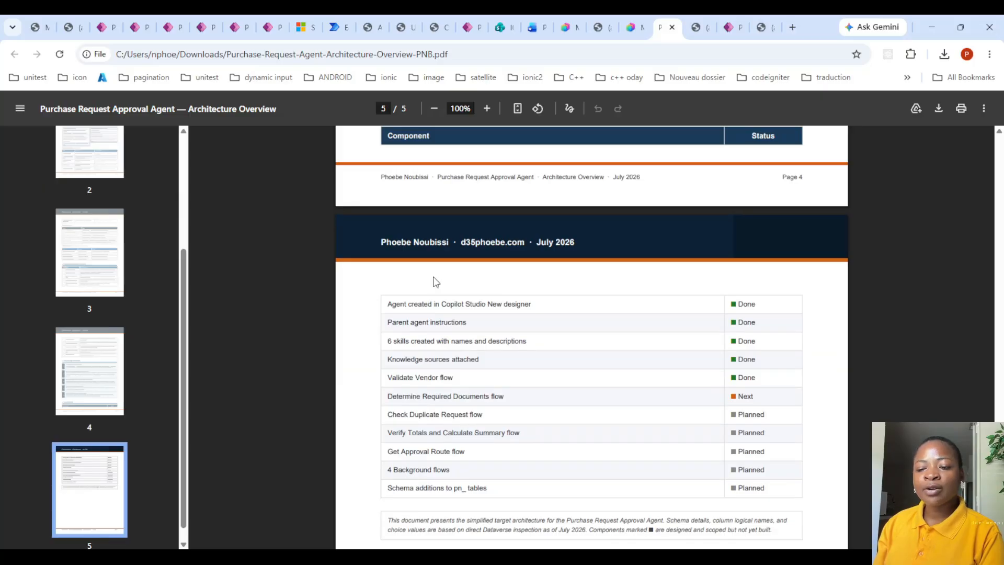
scroll(437, 282, "up", 4)
scroll(436, 282, "down", 4)
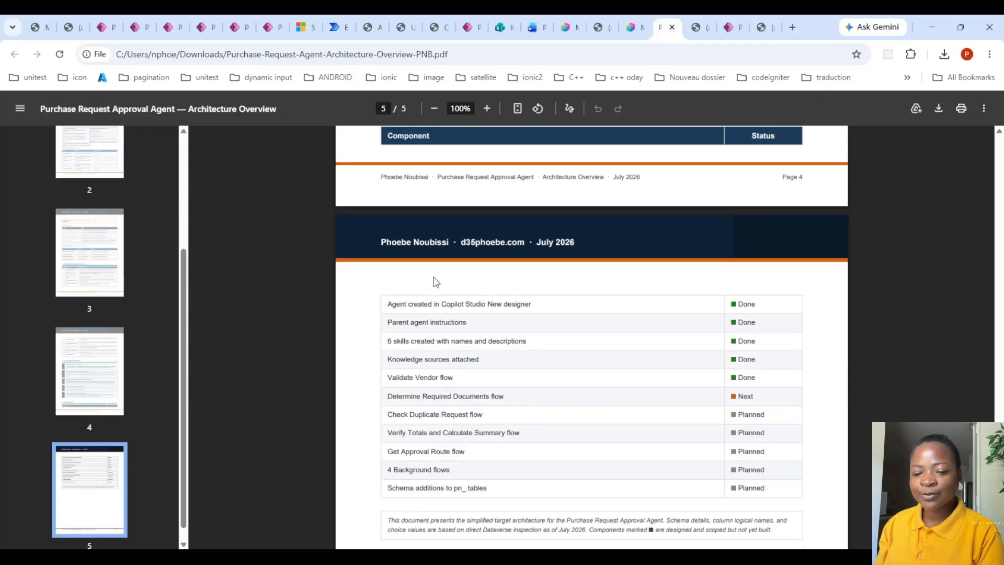
scroll(436, 283, "up", 10)
scroll(436, 256, "up", 2)
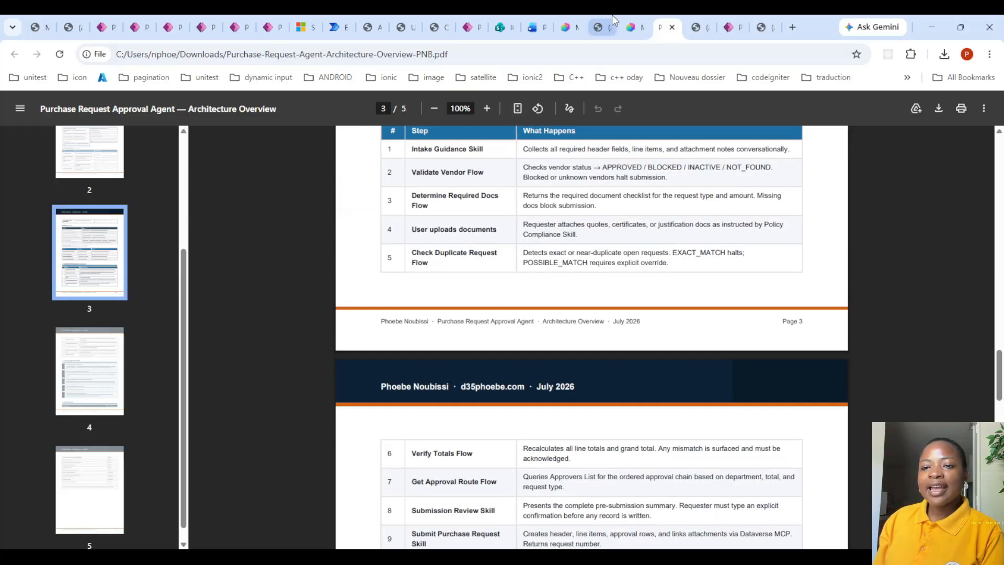
- Switch to the Purchase Requests Inquiries agent in Copilot Studio and go through its preview conversation, from the uploaded quote submission to the policy explanation
left_click(561, 17)
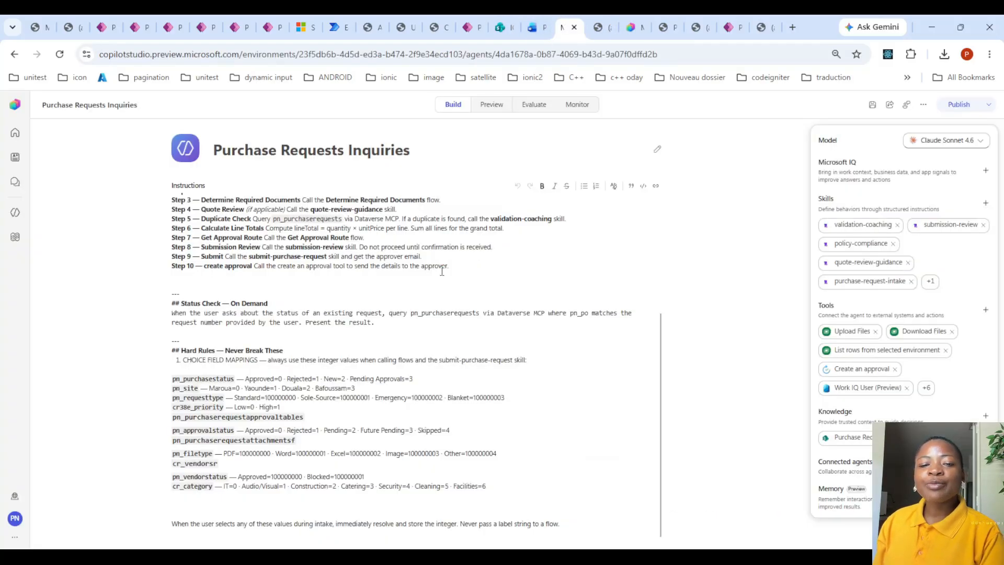
scroll(442, 270, "up", 4)
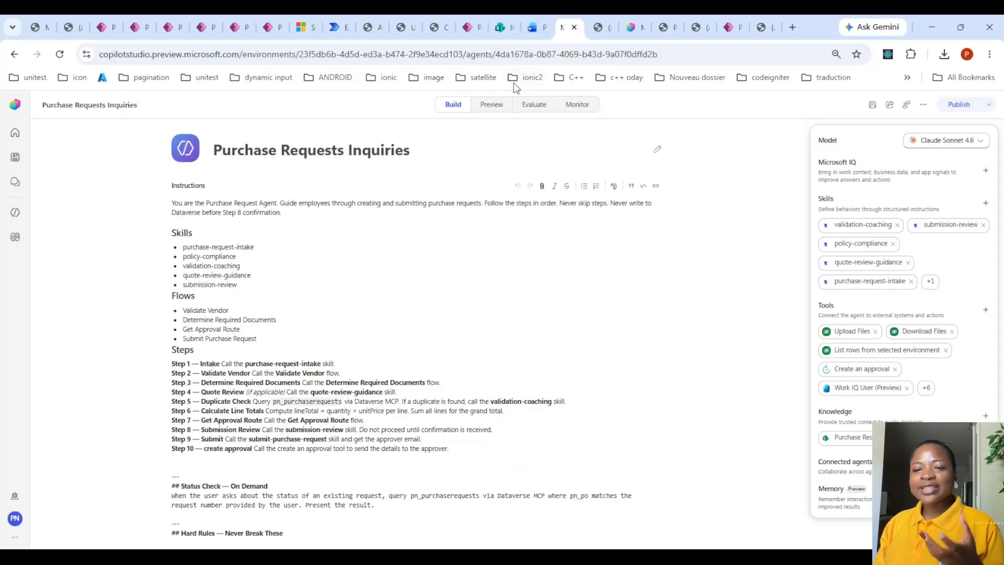
left_click(492, 104)
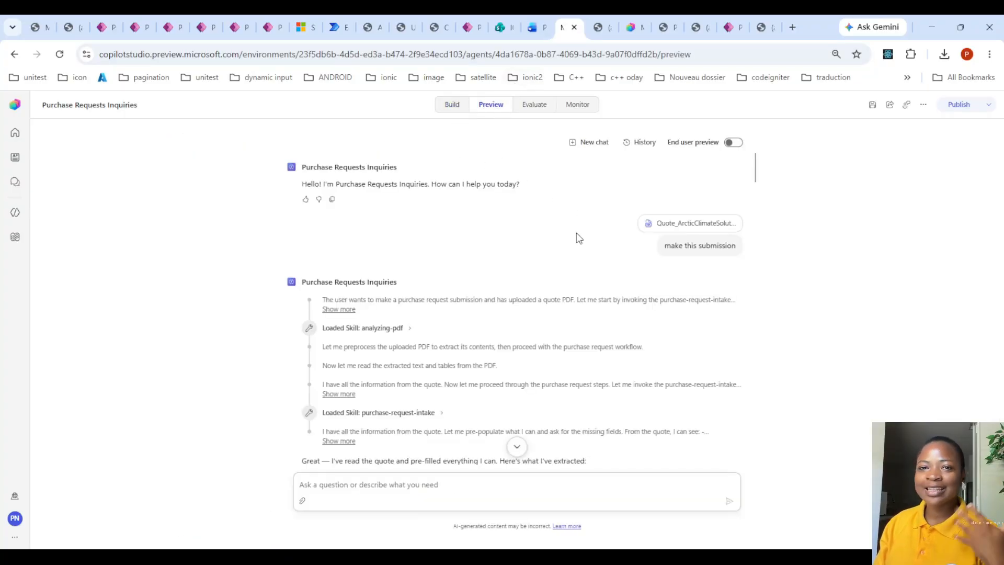
scroll(575, 237, "down", 15)
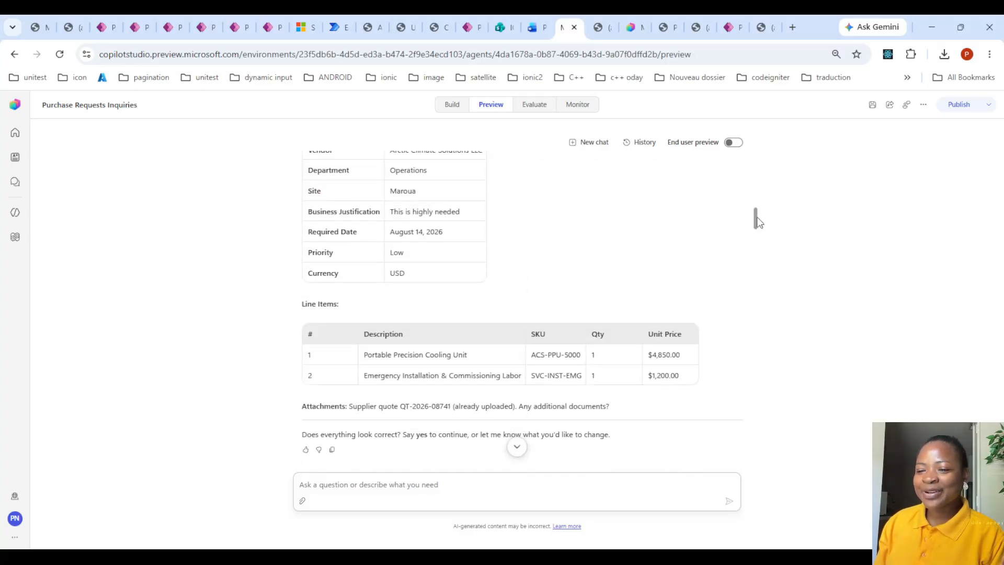
scroll(755, 222, "down", 10)
scroll(732, 392, "down", 10)
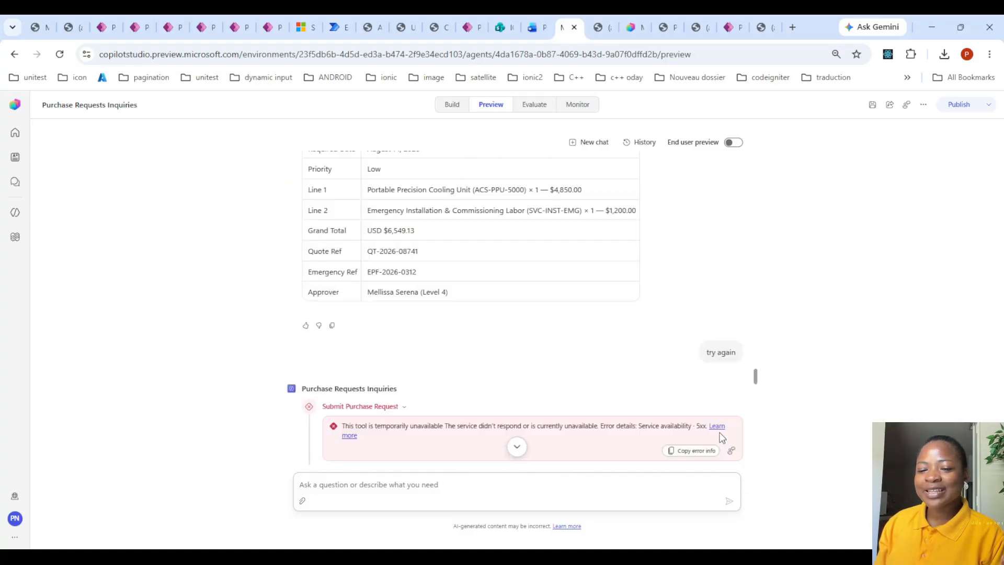
scroll(746, 405, "down", 15)
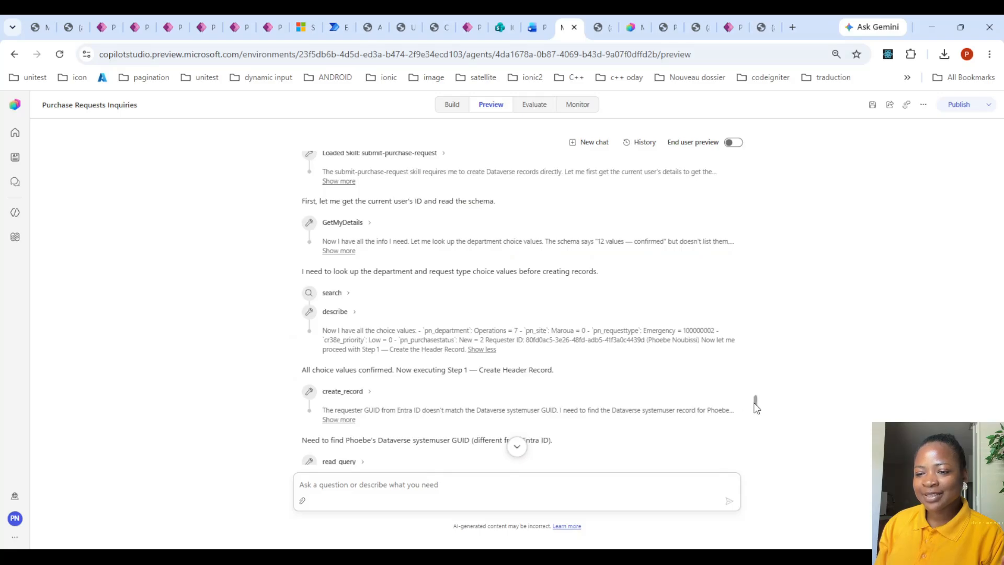
scroll(745, 471, "down", 5)
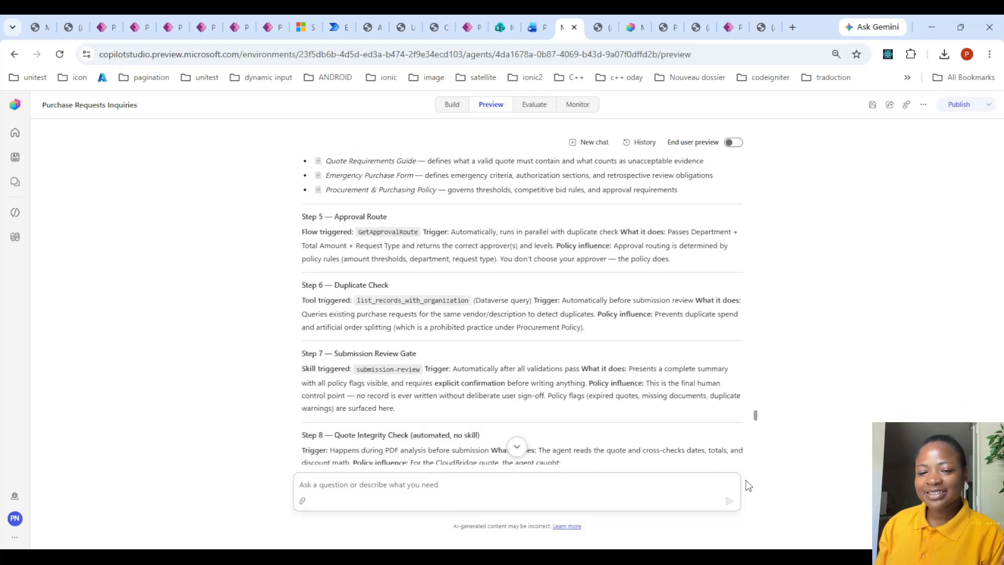
- Find the question about policies and triggers in the preview chat and review the agent's Policy-Driven Steps answer
scroll(632, 299, "up", 10)
scroll(633, 301, "up", 2)
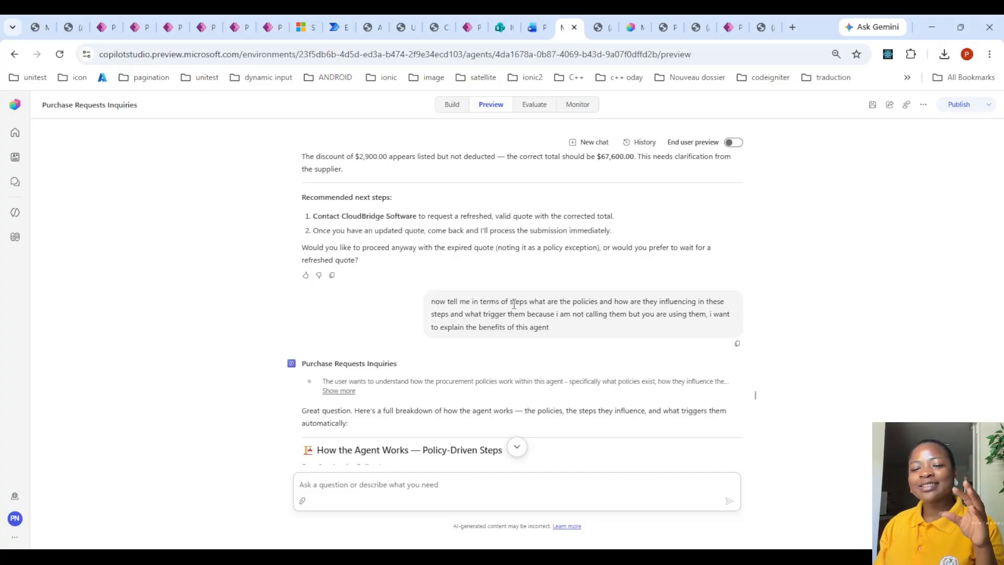
scroll(610, 302, "down", 4)
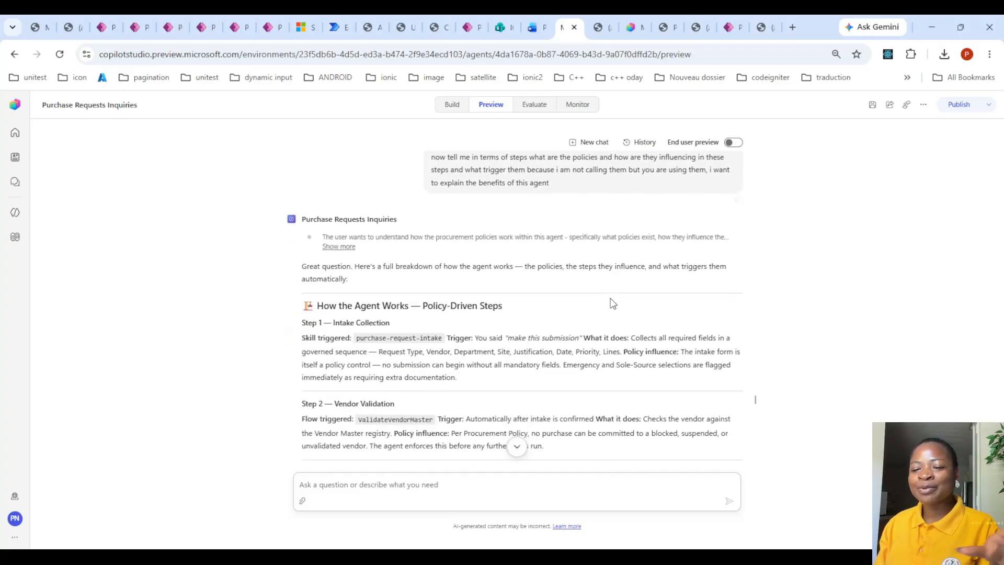
scroll(461, 306, "down", 3)
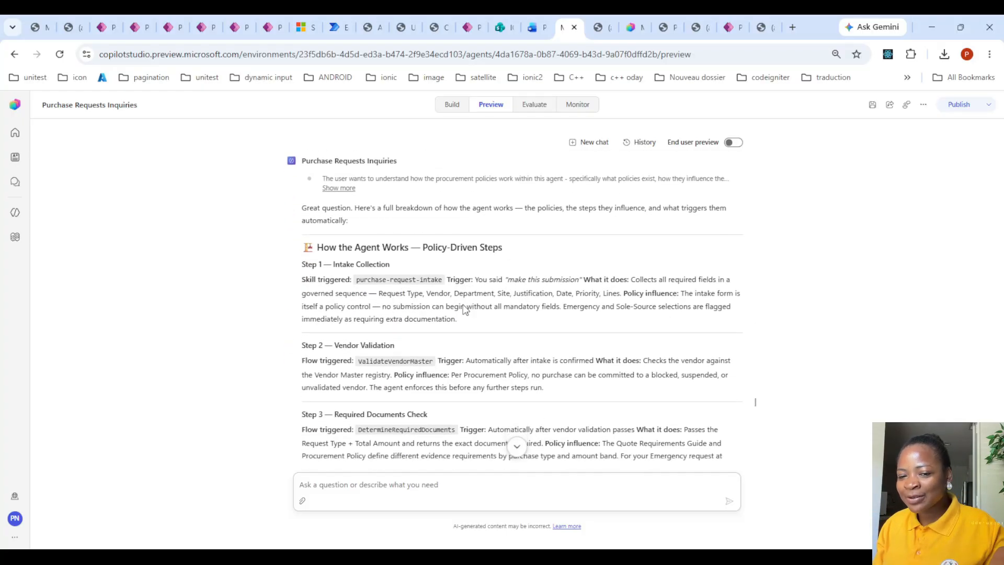
scroll(571, 291, "down", 15)
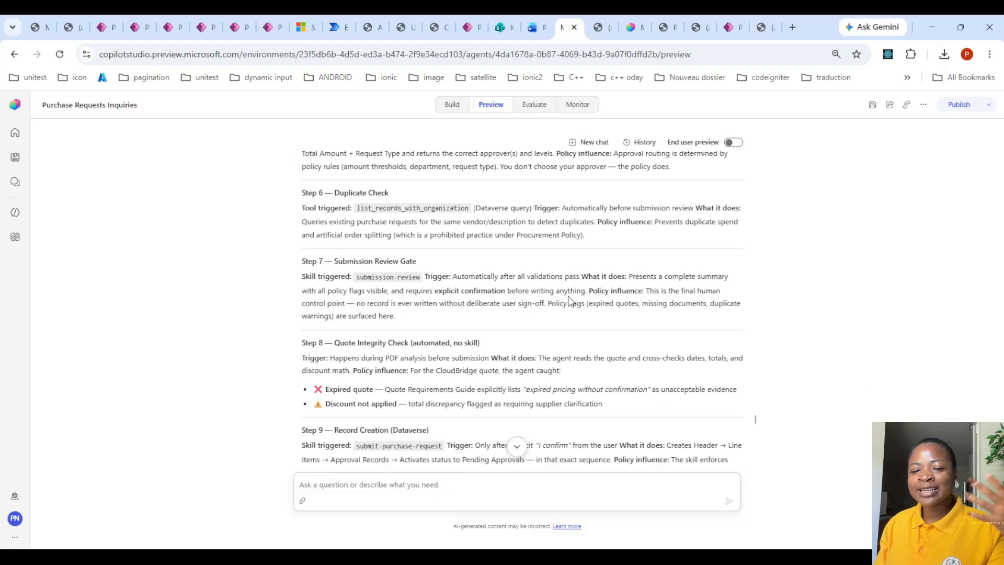
- Review The Business Problem and The Business Value sections of the chat answer, down to The One-Line Summary
scroll(570, 302, "down", 9)
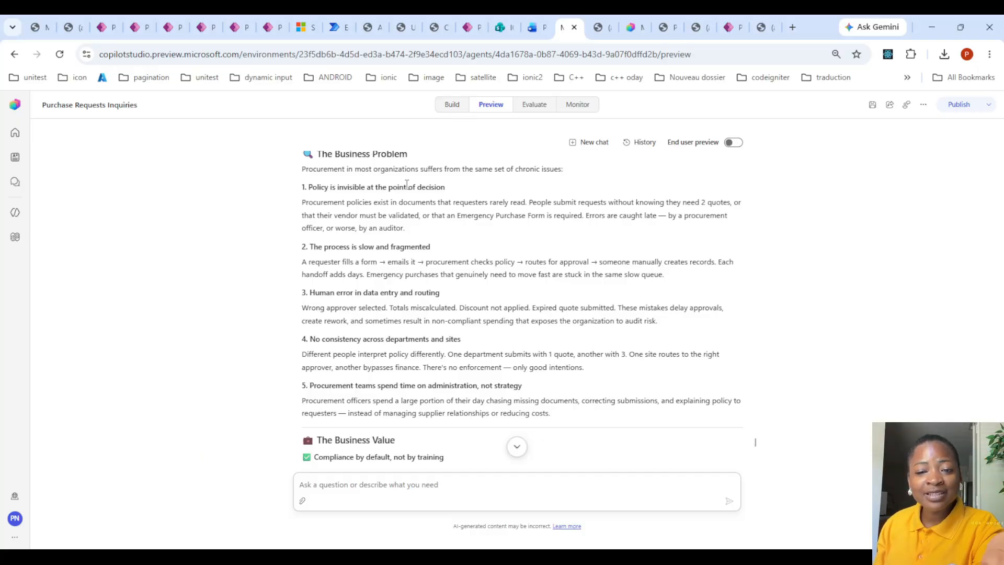
scroll(424, 184, "down", 4)
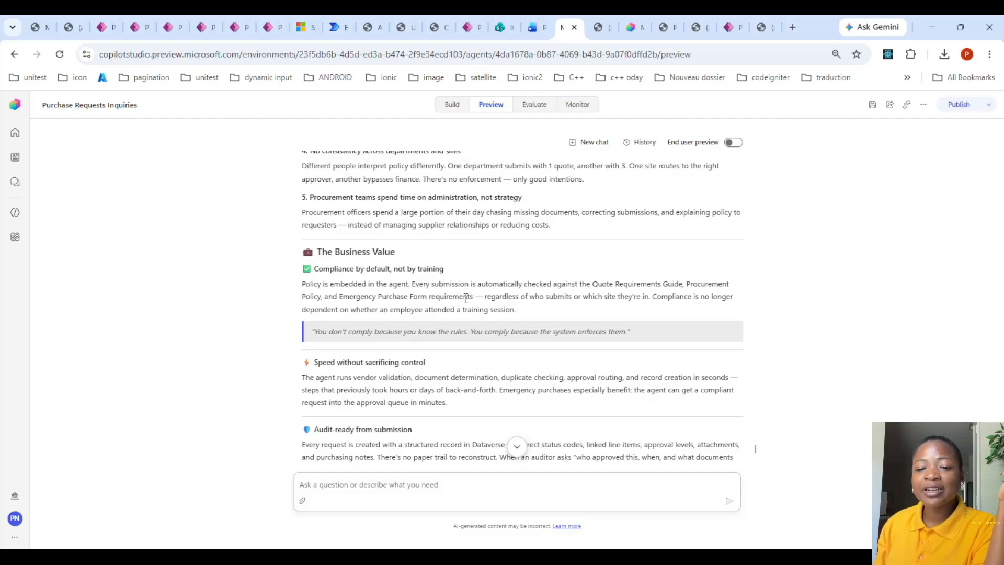
scroll(412, 316, "down", 2)
scroll(339, 272, "up", 1)
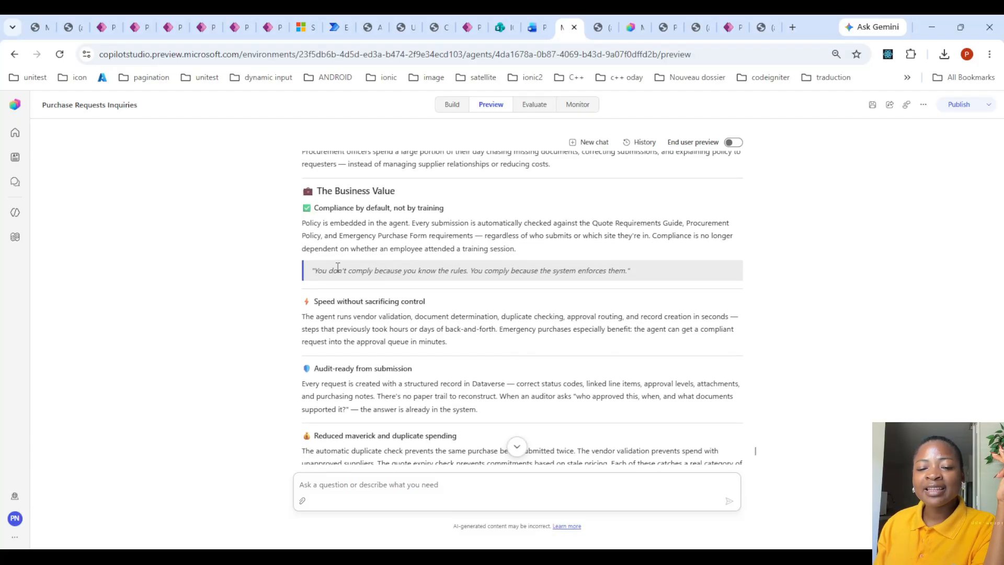
scroll(339, 272, "down", 1)
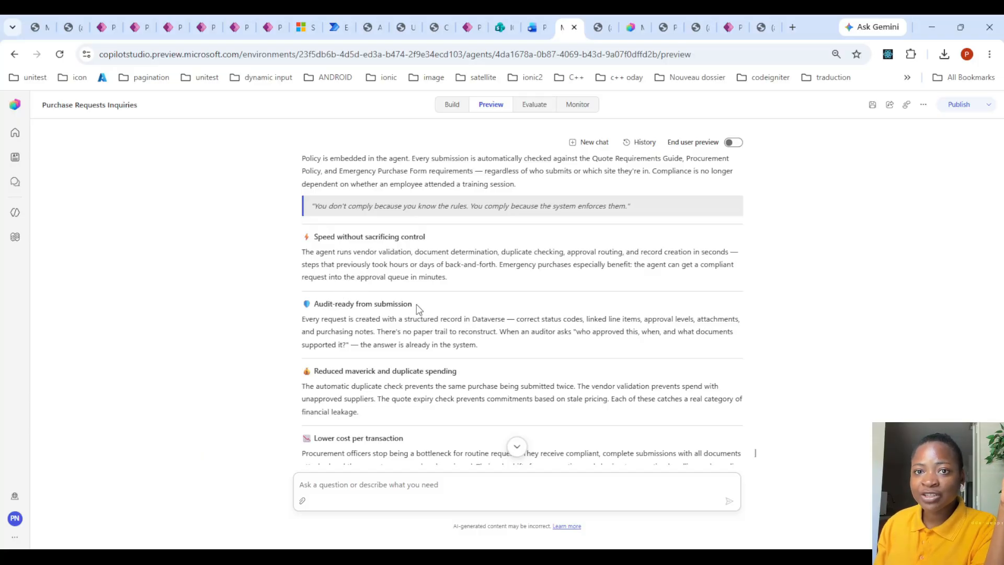
scroll(416, 306, "down", 1)
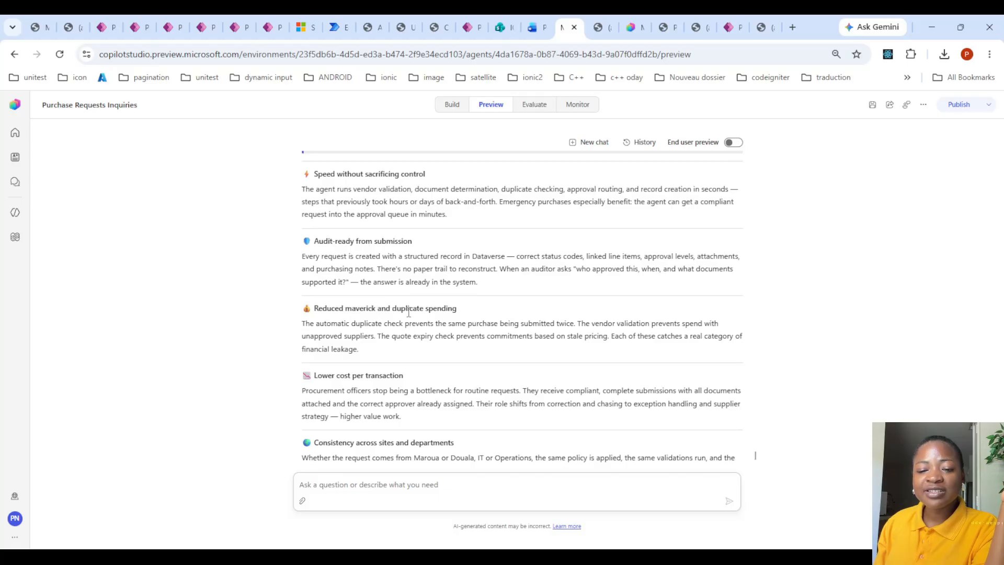
scroll(448, 312, "down", 1)
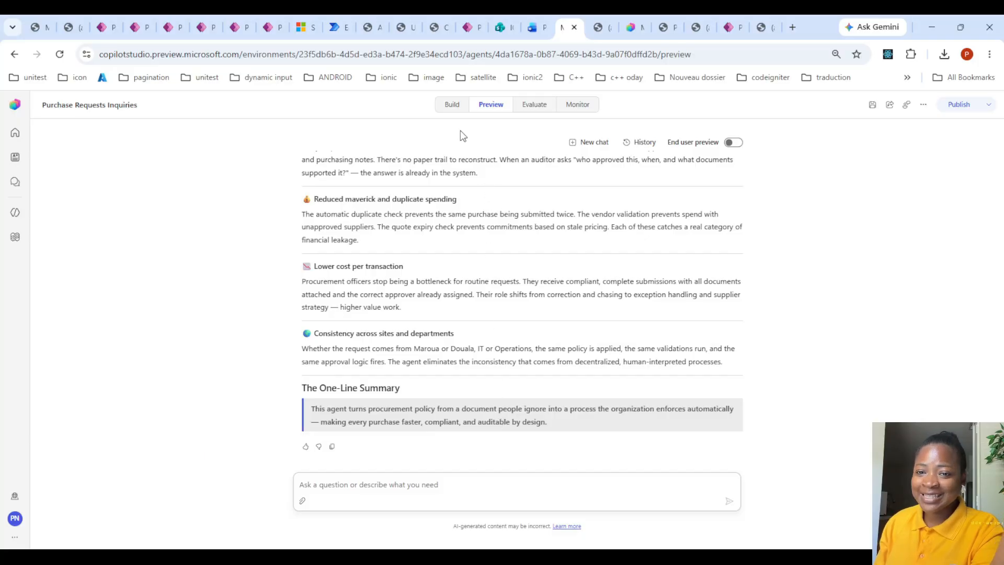
- Return to the agent's build instructions, show the full list of skills with their descriptions, and close the list
left_click(453, 105)
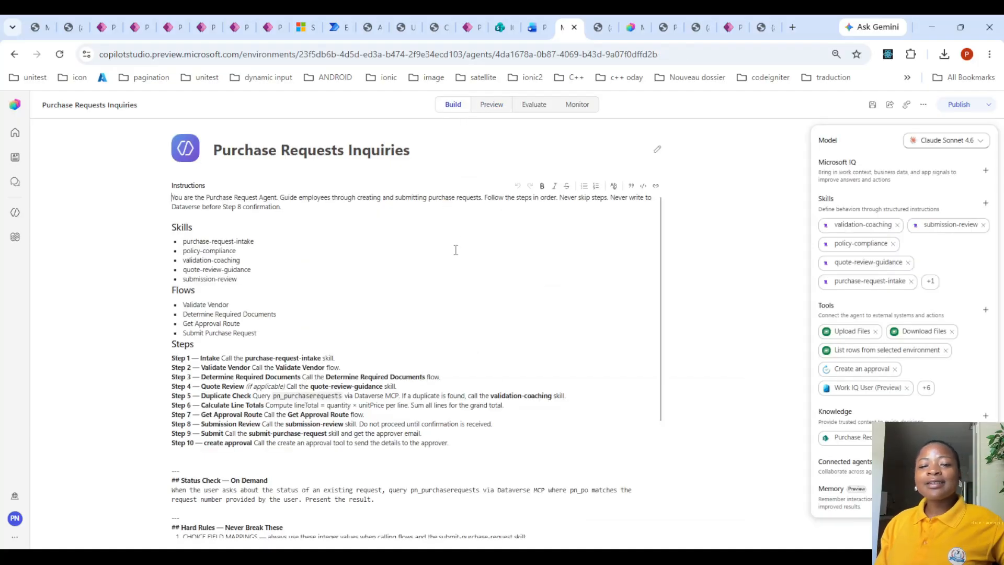
scroll(429, 241, "up", 1)
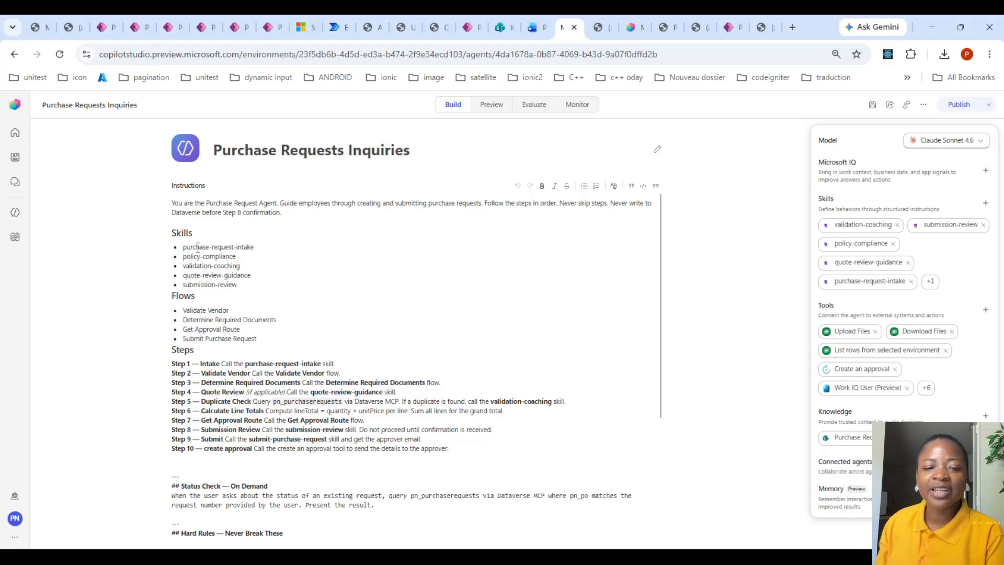
left_click(929, 281)
scroll(919, 209, "down", 2)
scroll(931, 310, "up", 2)
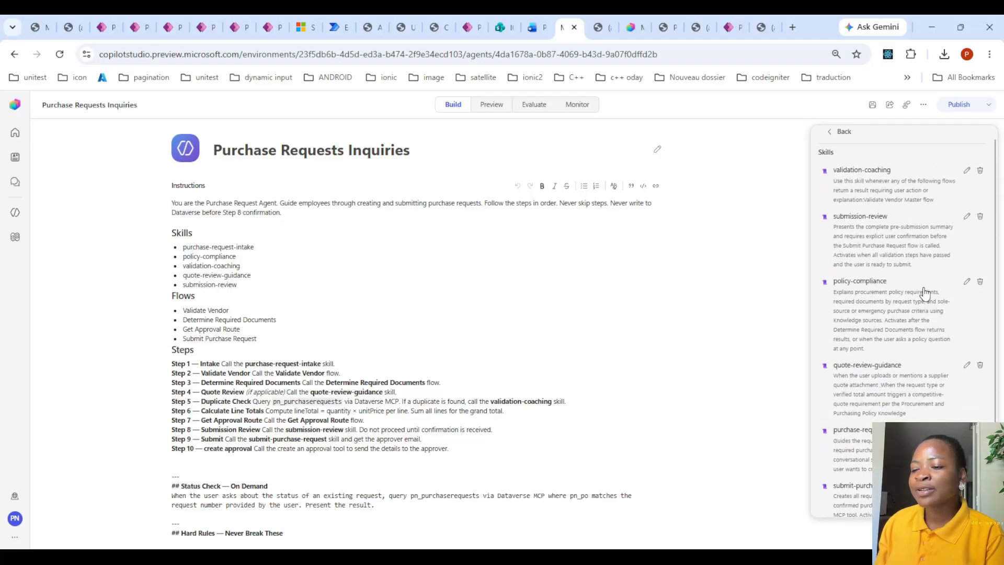
left_click(833, 140)
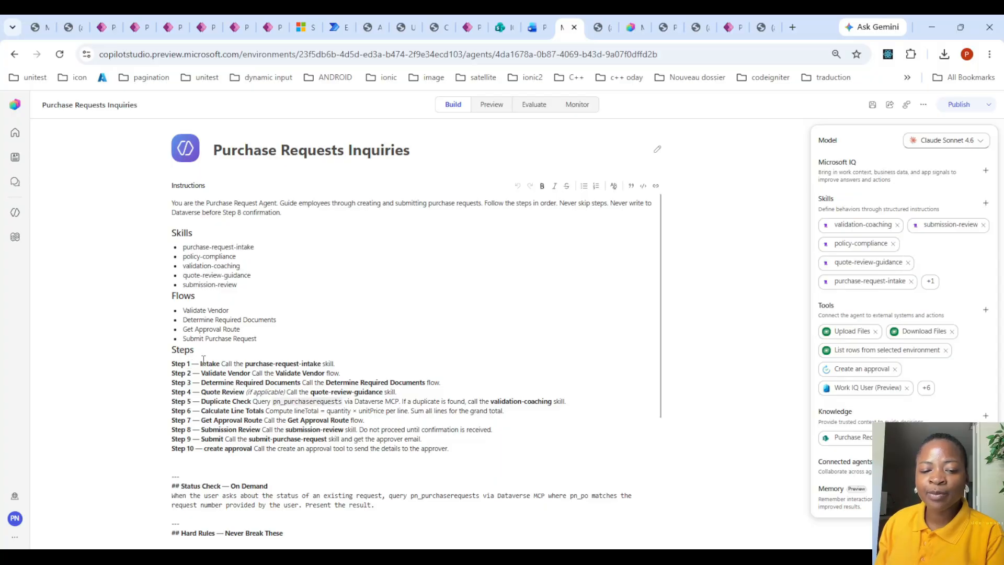
- Point out Step 1 in the instructions, expand the agent's full tools list and open the Validate Vendor Master workflow from its details
left_click(339, 363)
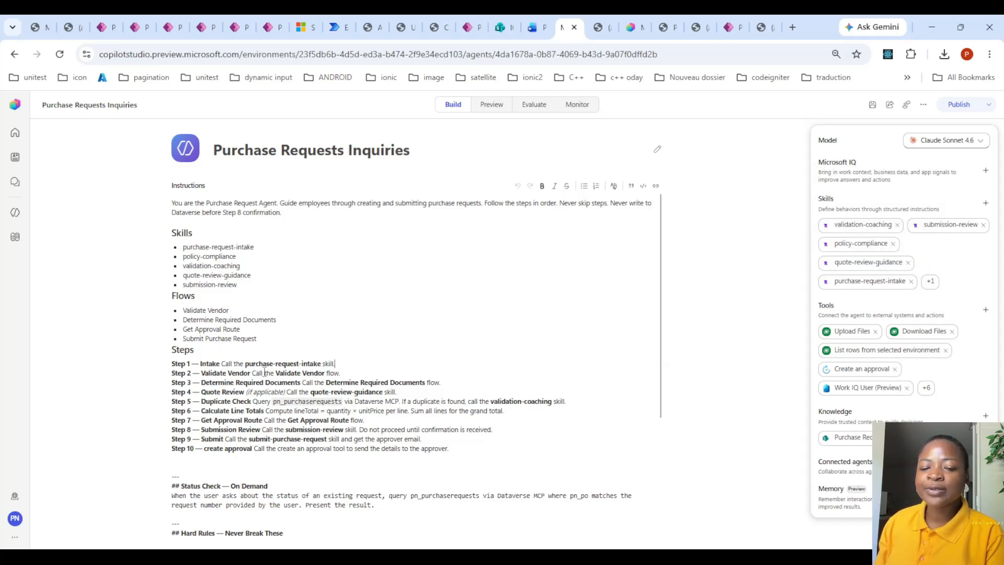
left_click(927, 387)
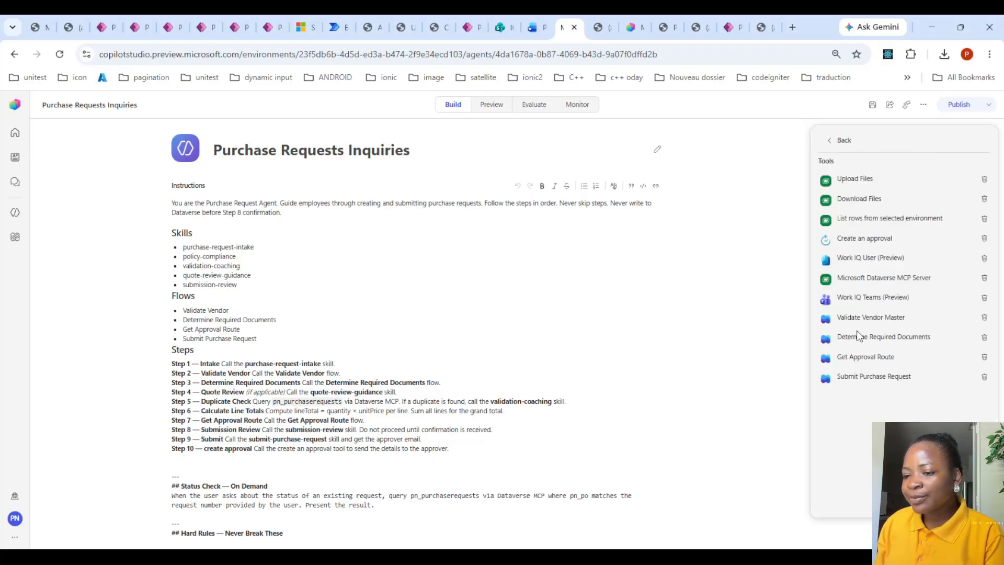
left_click(885, 316)
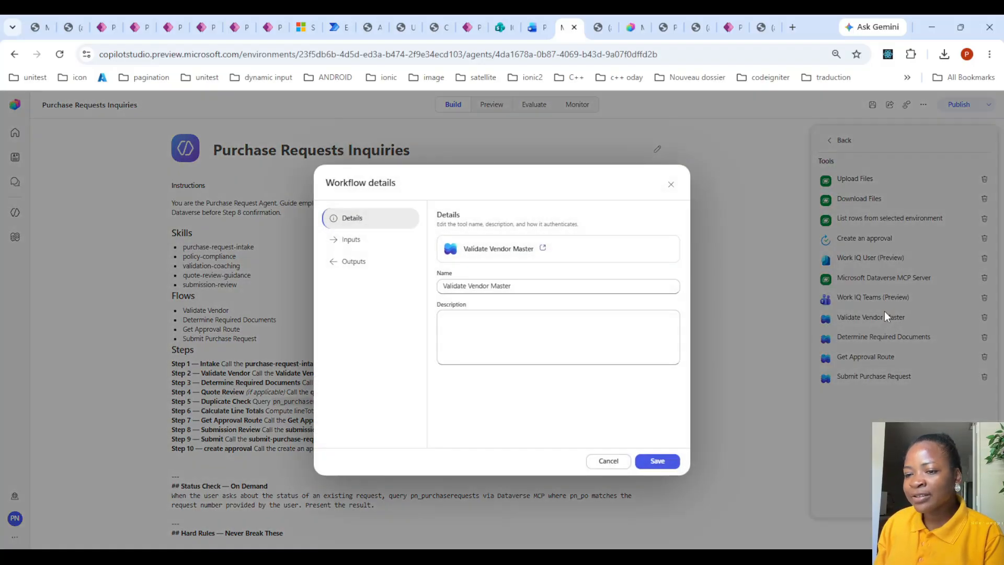
left_click(542, 248)
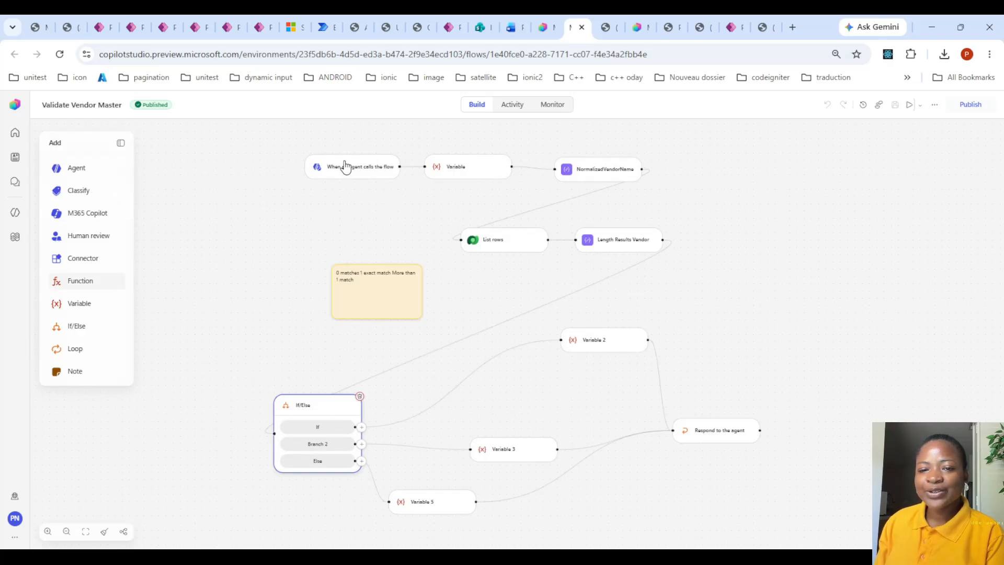
- Inspect the inputs of the agent call trigger and the List rows configuration, highlighting its Row count value
left_click(379, 166)
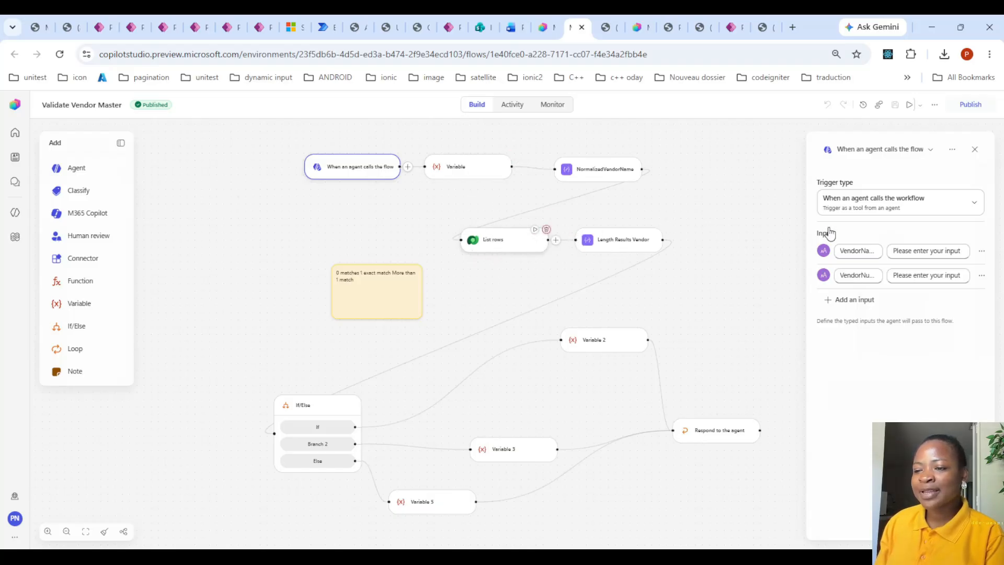
left_click(497, 243)
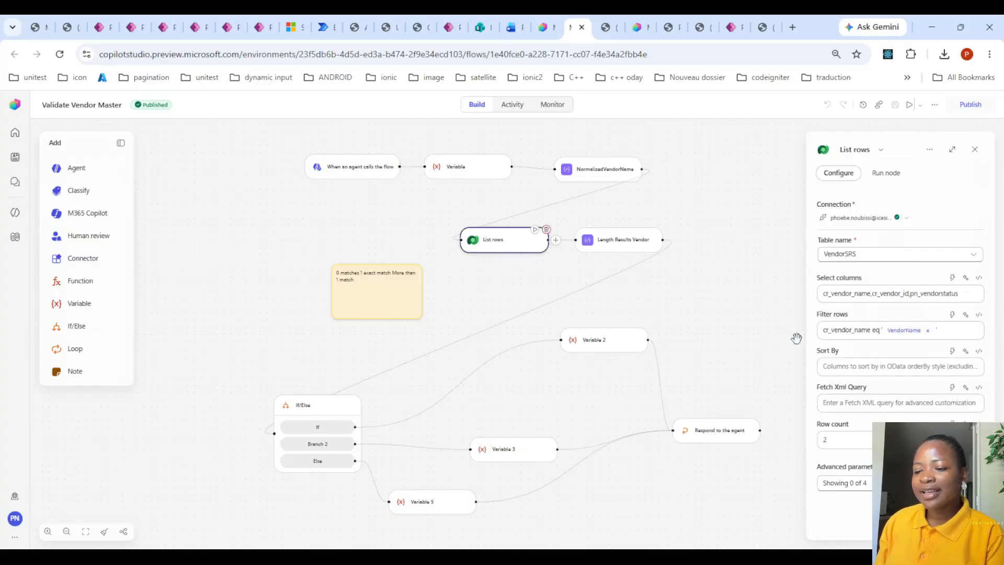
left_click_drag(828, 441, 823, 435)
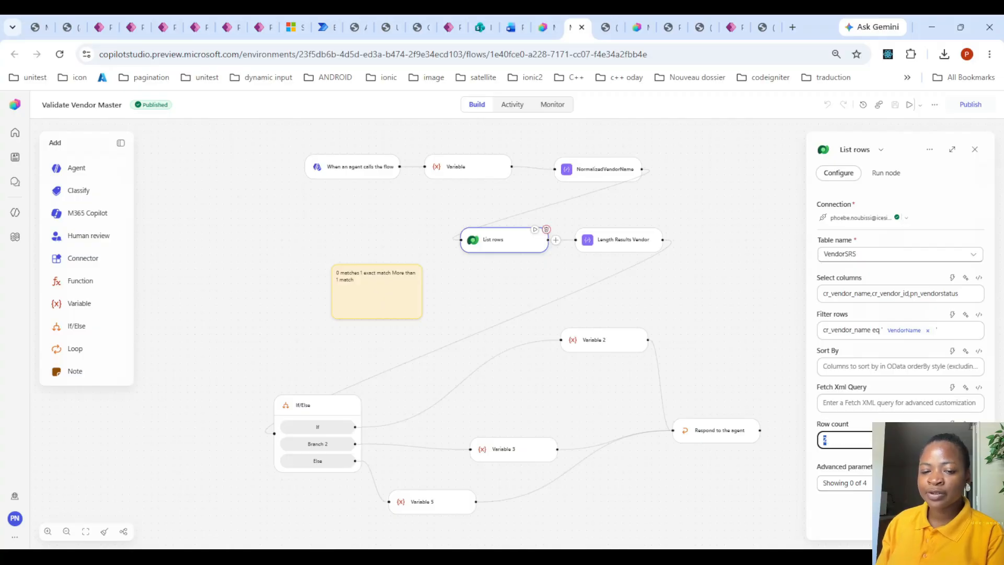
- Examine the If/Else branch conditions on the vendor result length and the ResultCode assignment in the Variable 2 node
left_click(302, 415)
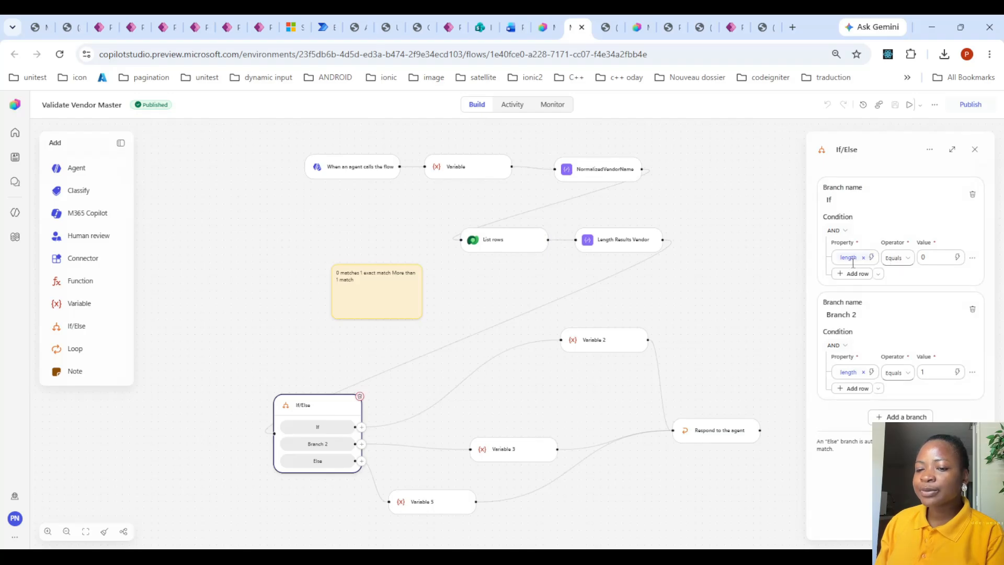
left_click(601, 352)
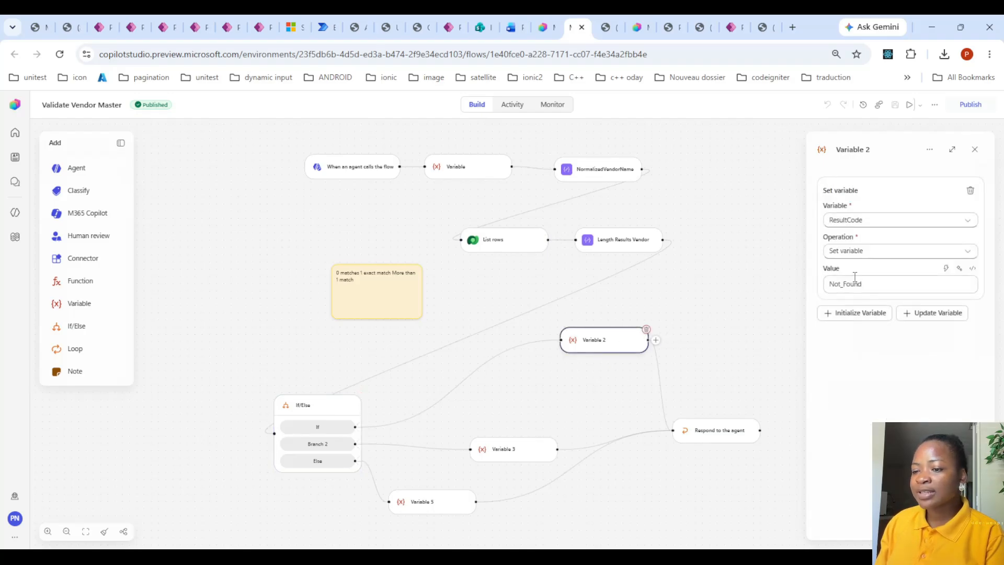
left_click(318, 416)
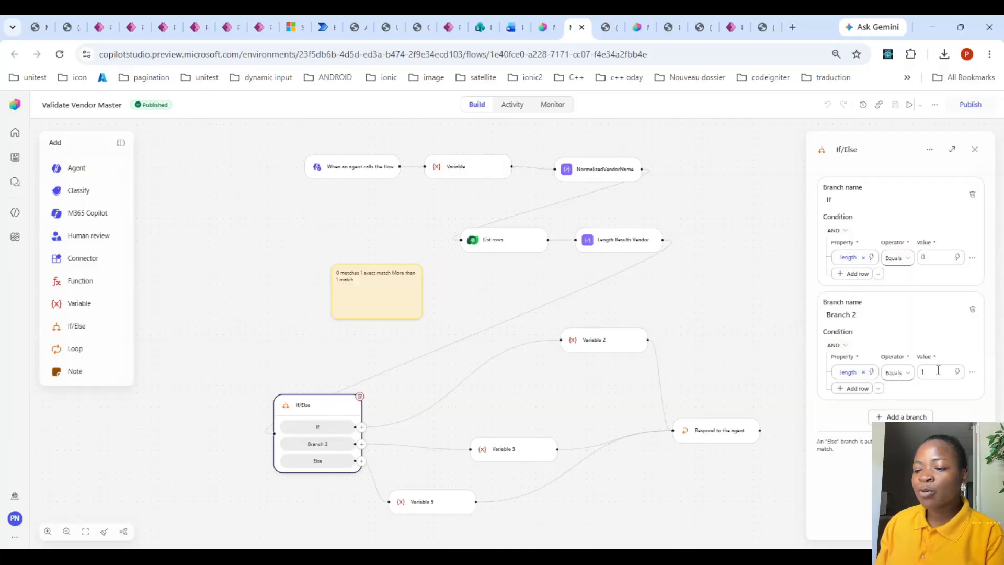
- Examine the ResultCode and CanProceed assignments in the Variable 3 and Variable 5 nodes of the vendor validation flow
left_click(507, 460)
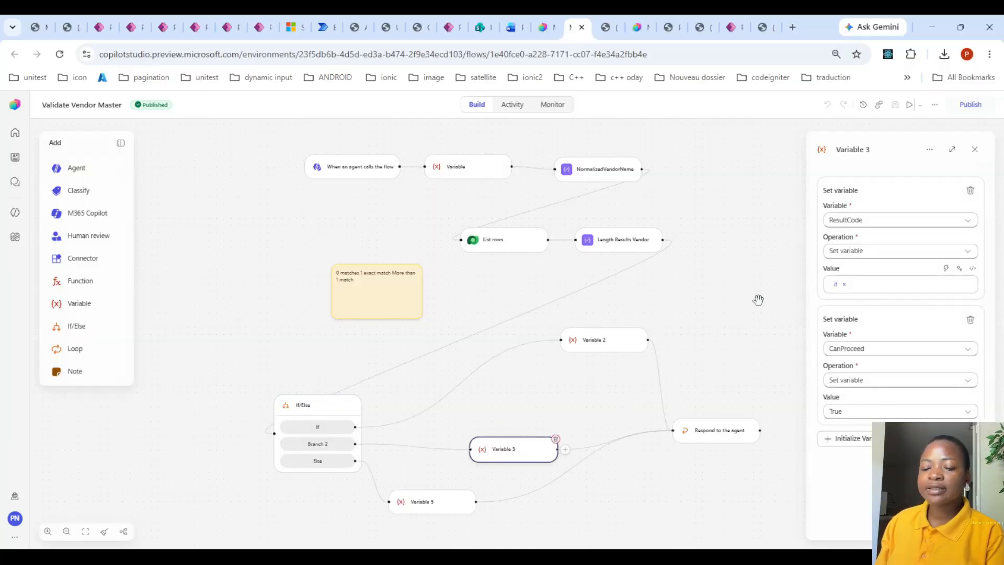
left_click(428, 508)
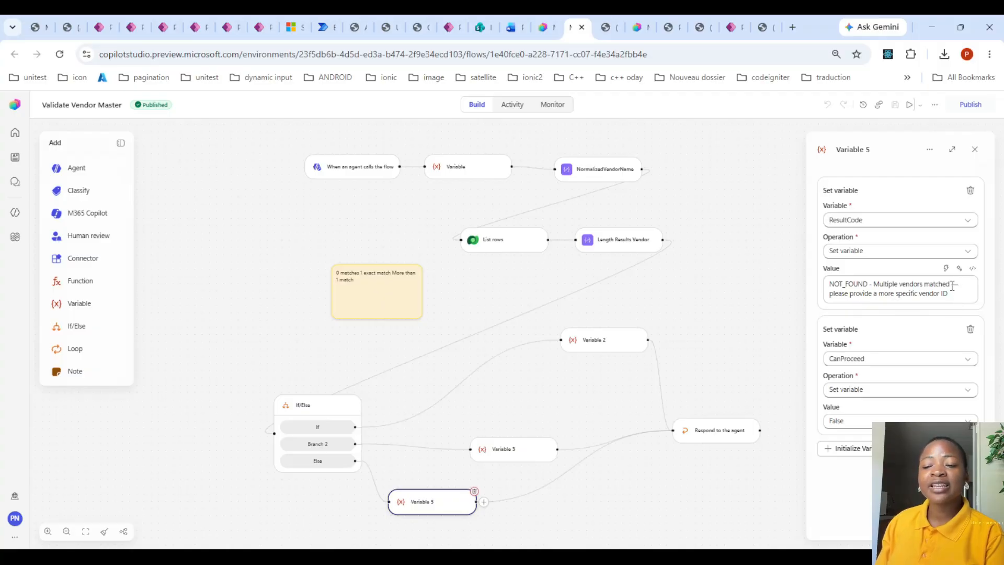
- Return to the agent's instructions, point out the Determine Required Documents flow, and open that workflow from its details
left_click(544, 20)
left_click(671, 184)
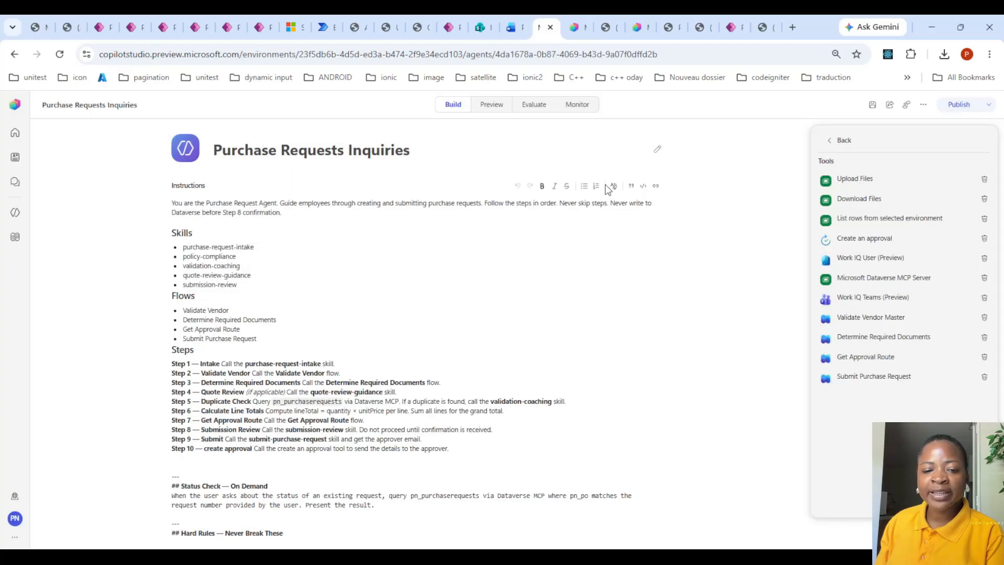
left_click(205, 321)
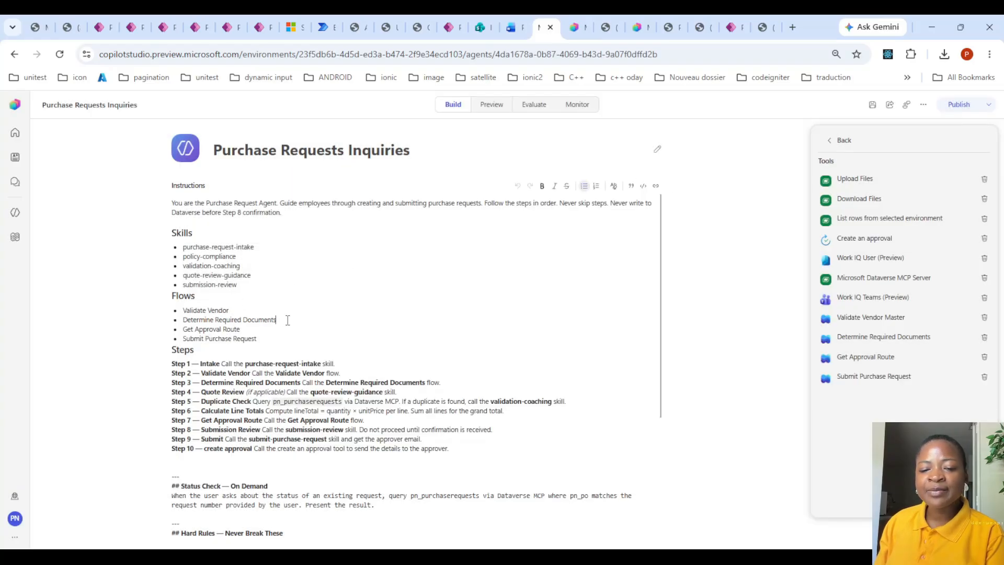
left_click(908, 335)
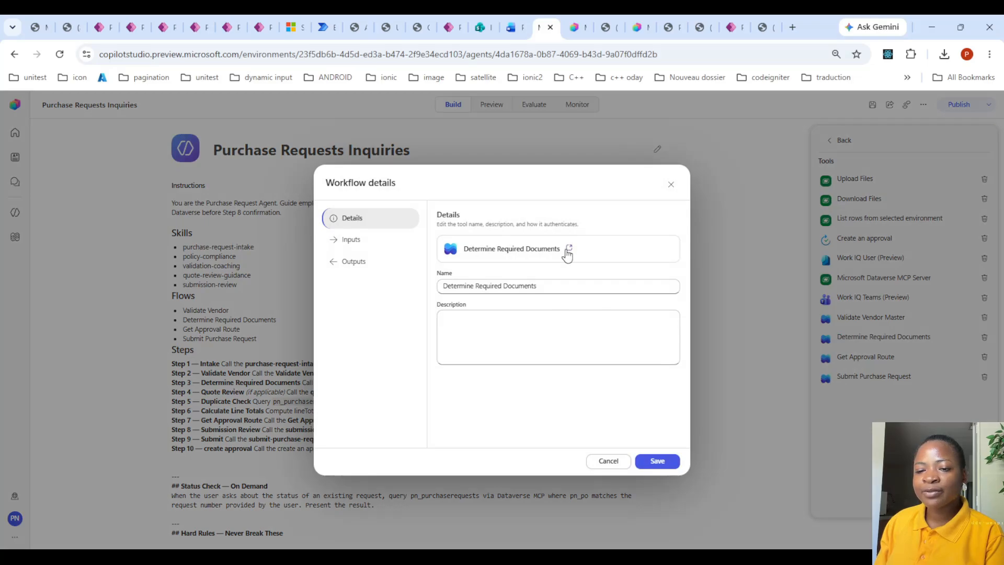
left_click(567, 248)
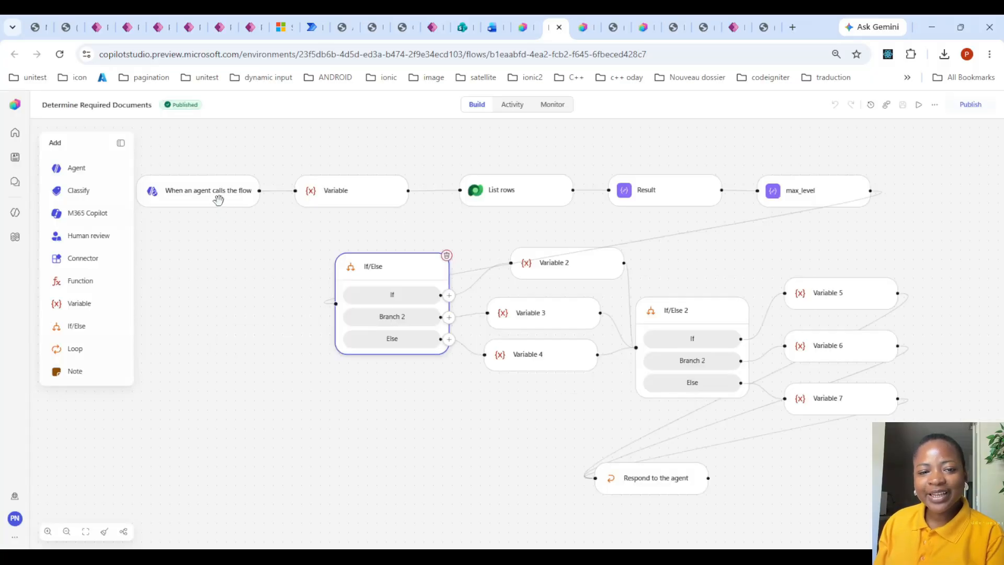
- Inspect the agent call trigger's inputs and point out the pn_requesttype choice mappings in the agent's hard rules
left_click(220, 204)
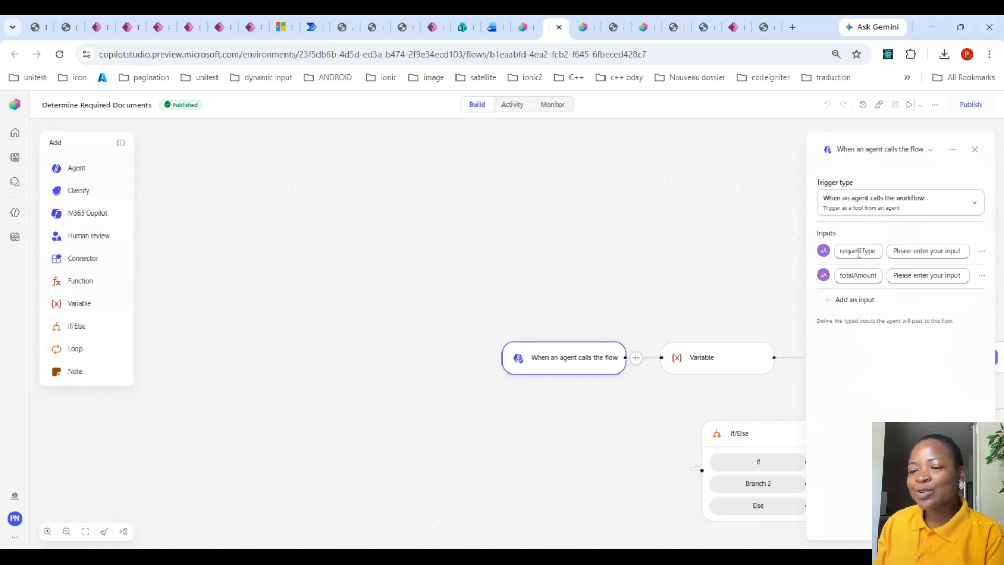
left_click_drag(636, 249, 352, 164)
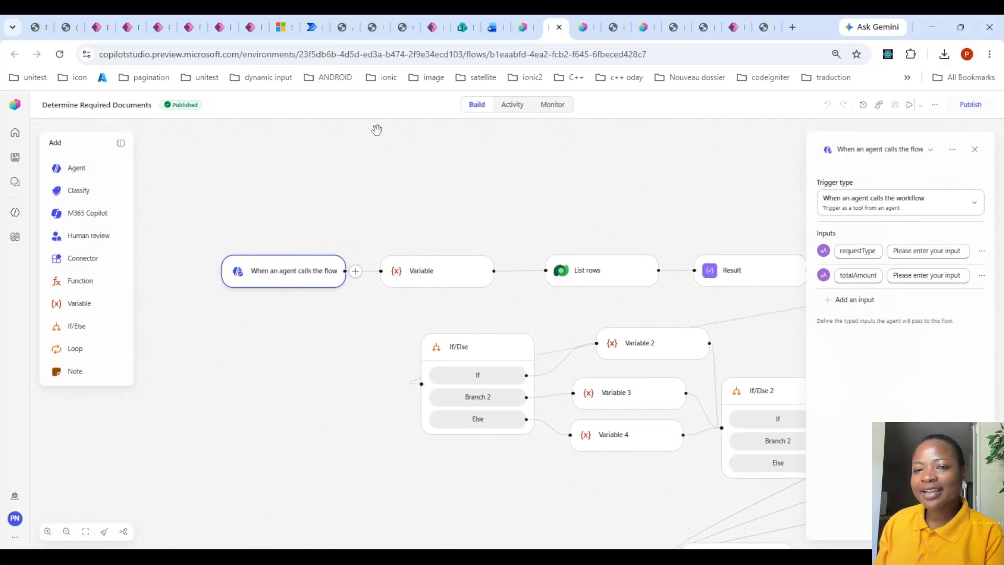
left_click(525, 23)
left_click(608, 459)
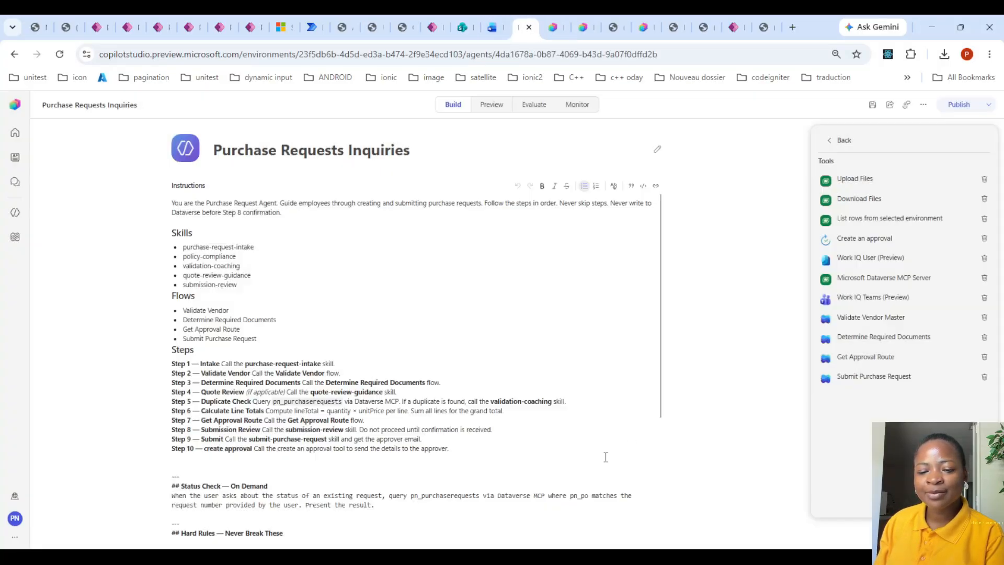
scroll(335, 437, "down", 3)
scroll(335, 437, "down", 1)
left_click(251, 396)
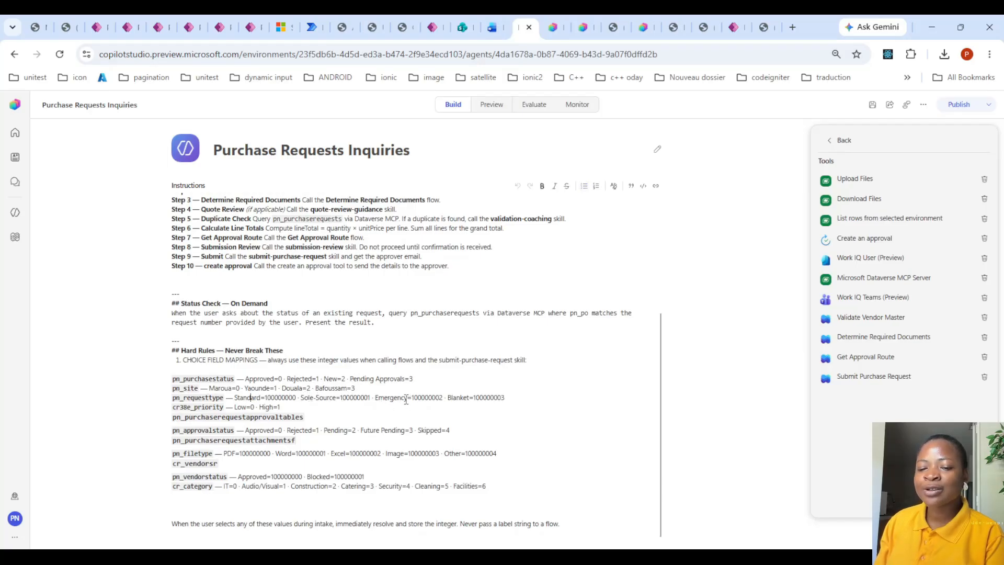
- Back in Determine Required Documents, review the If/Else amount conditions and the DocumentNeeded values in Variable 2, Variable 3 and Variable 4
left_click(559, 16)
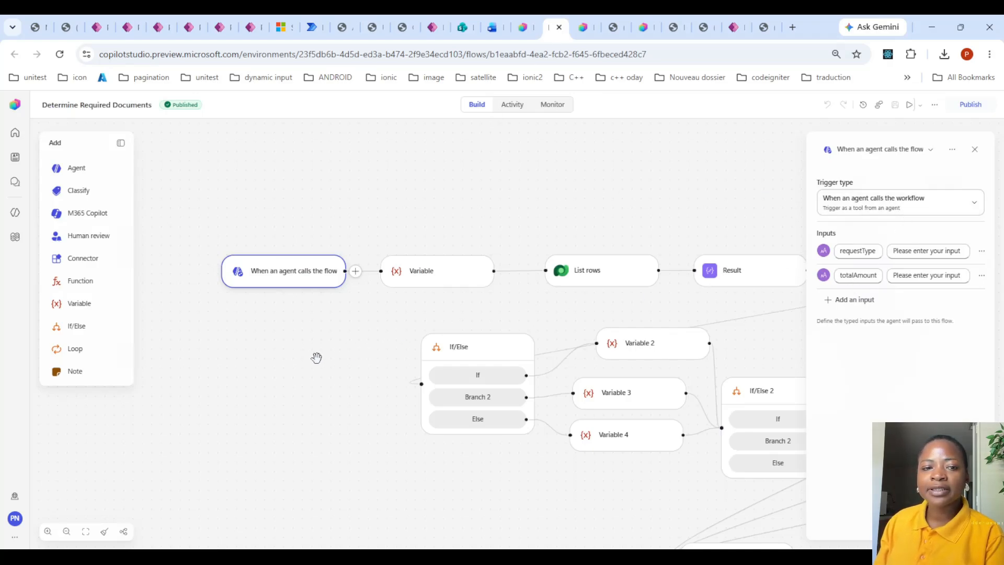
left_click_drag(316, 359, 240, 336)
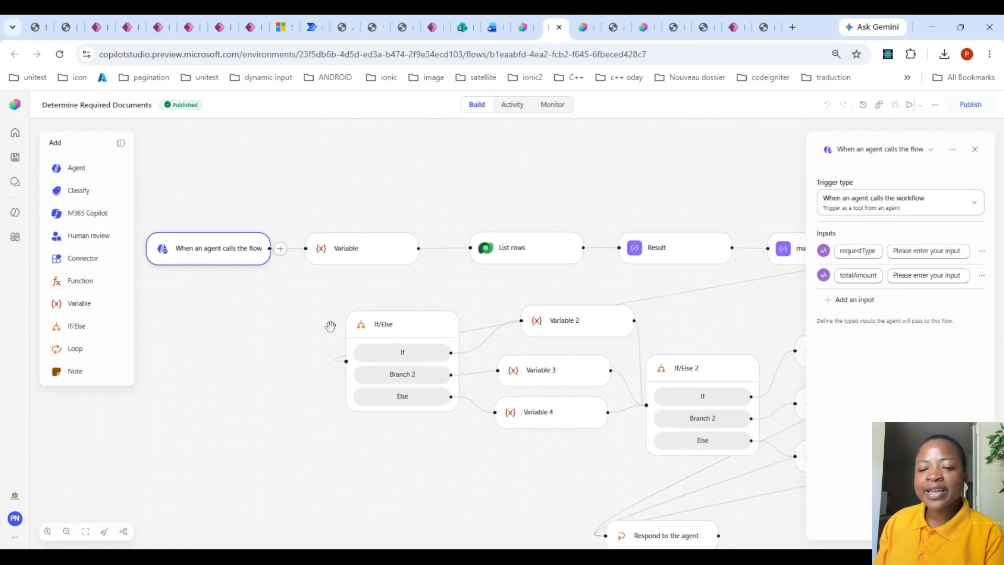
left_click(401, 333)
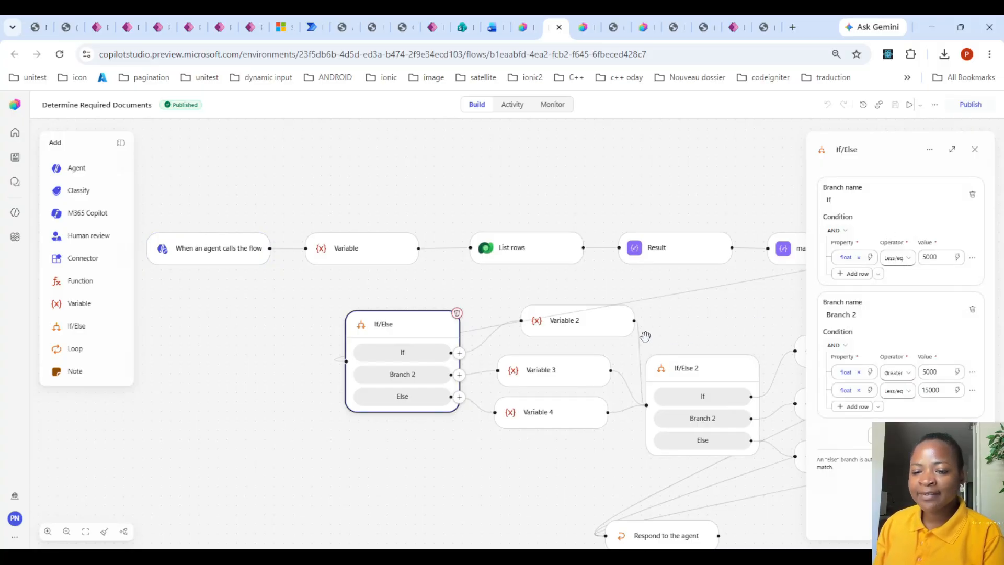
left_click(592, 340)
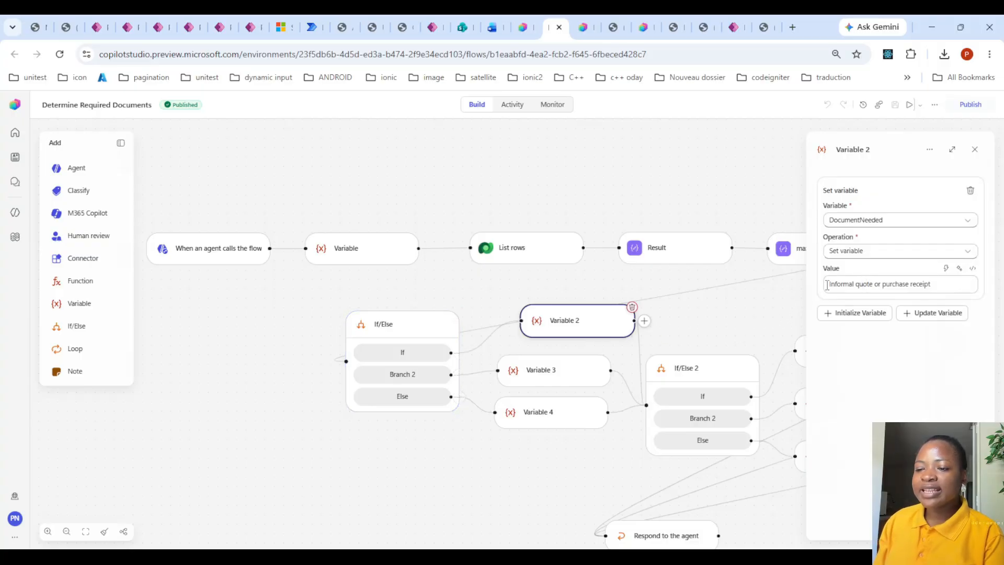
left_click_drag(826, 285, 944, 297)
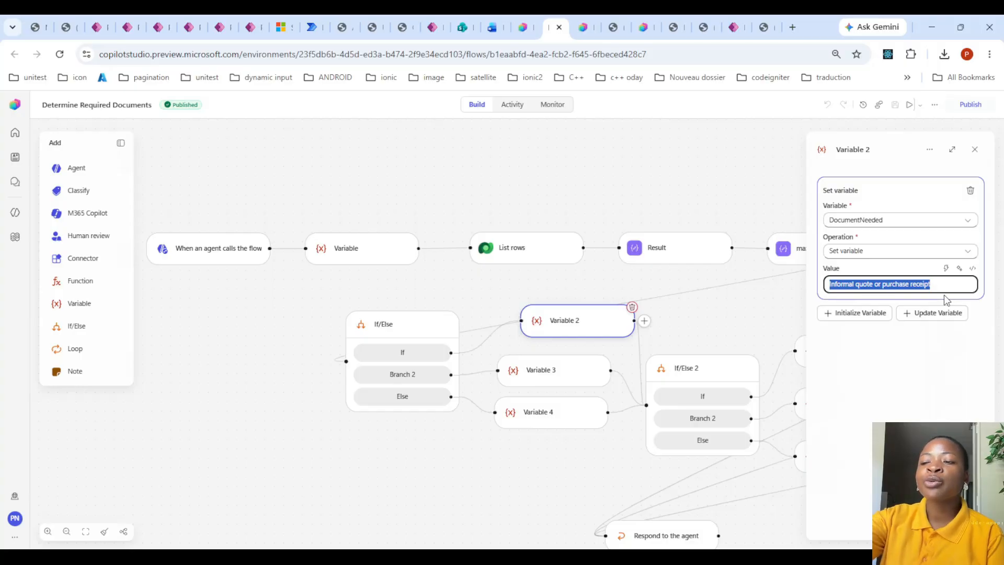
left_click(406, 329)
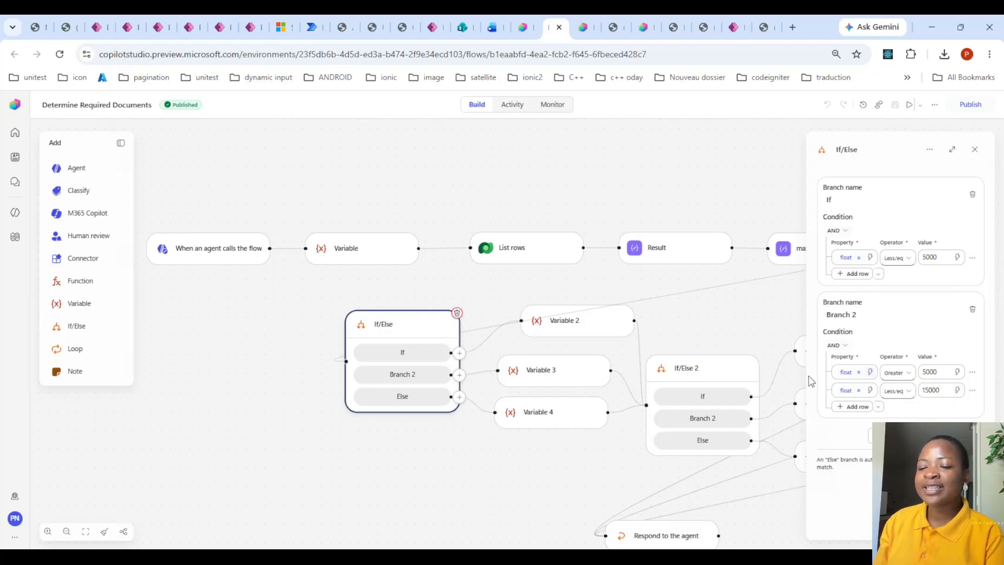
left_click(547, 383)
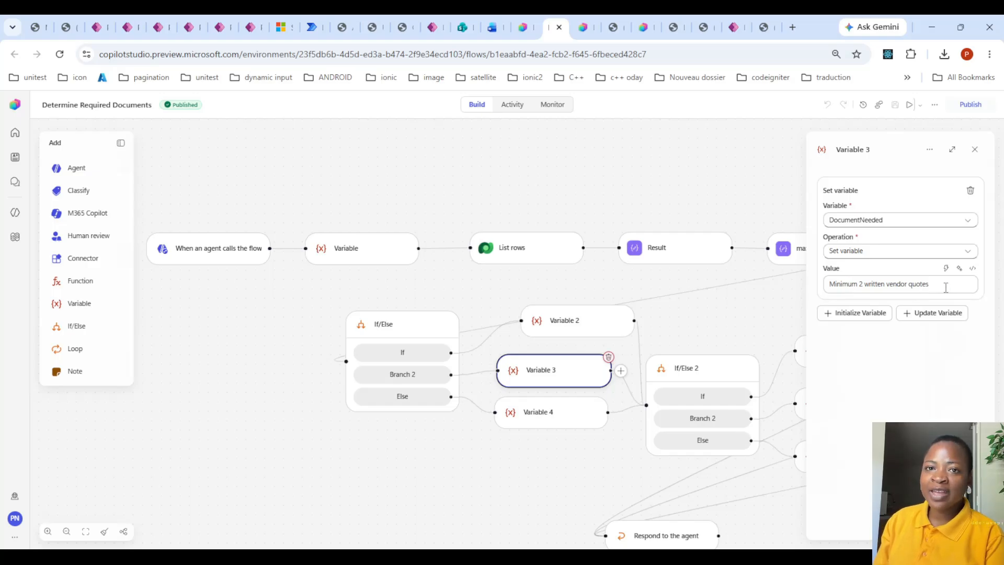
left_click(575, 422)
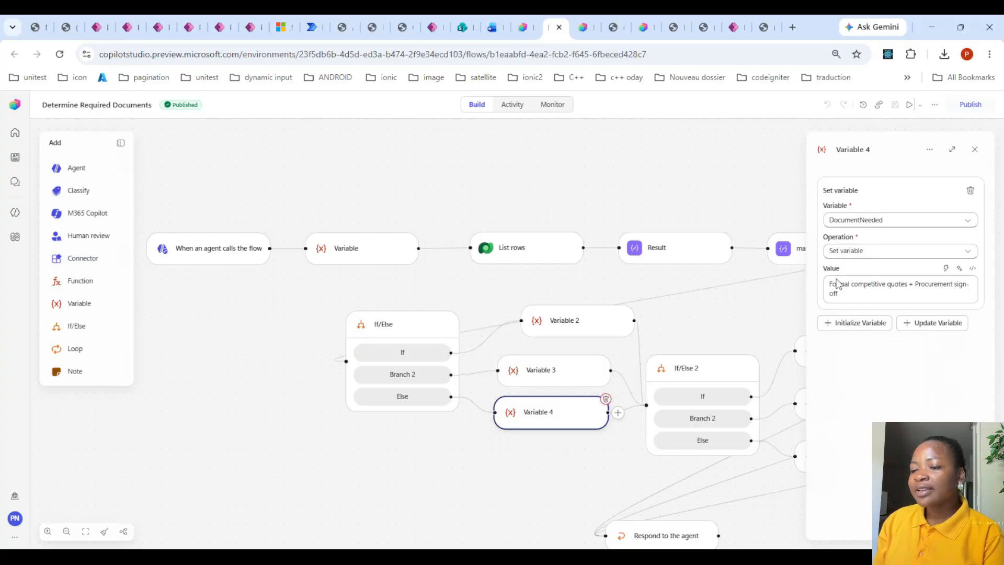
left_click_drag(833, 284, 942, 294)
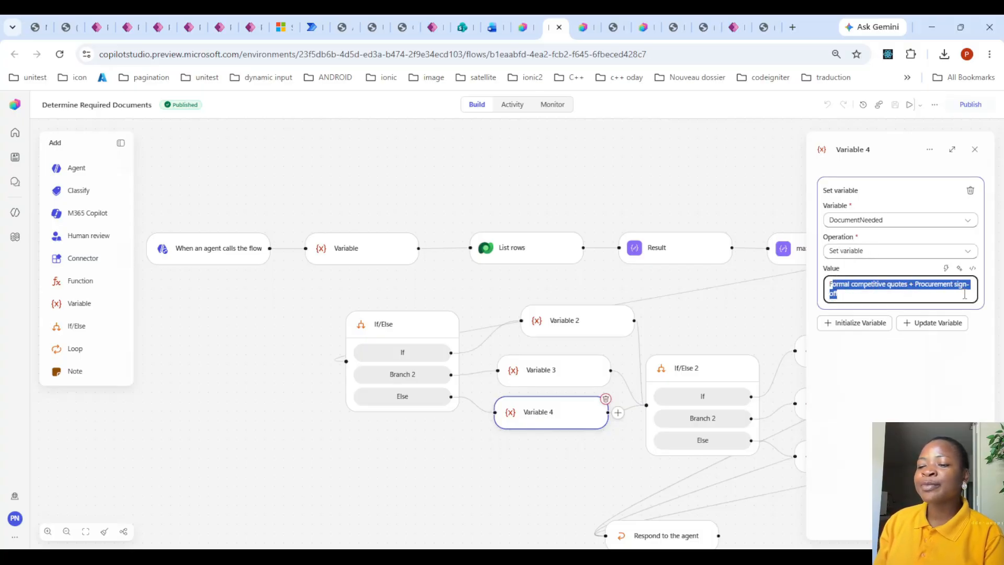
- Examine the request type conditions in If/Else 2 and show the concat expressions behind Variable 5 and Variable 6
left_click(737, 366)
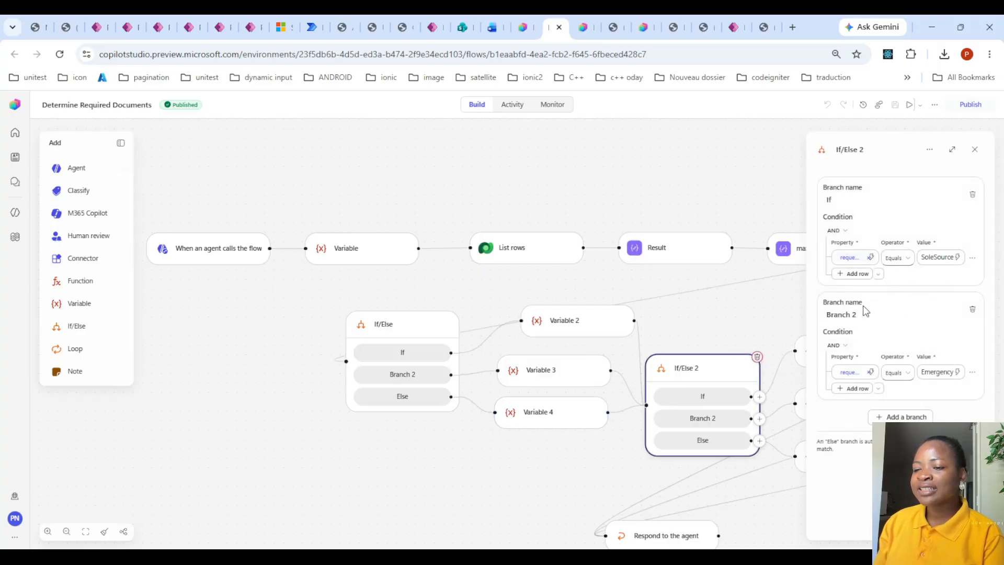
left_click_drag(565, 469, 369, 463)
left_click(668, 351)
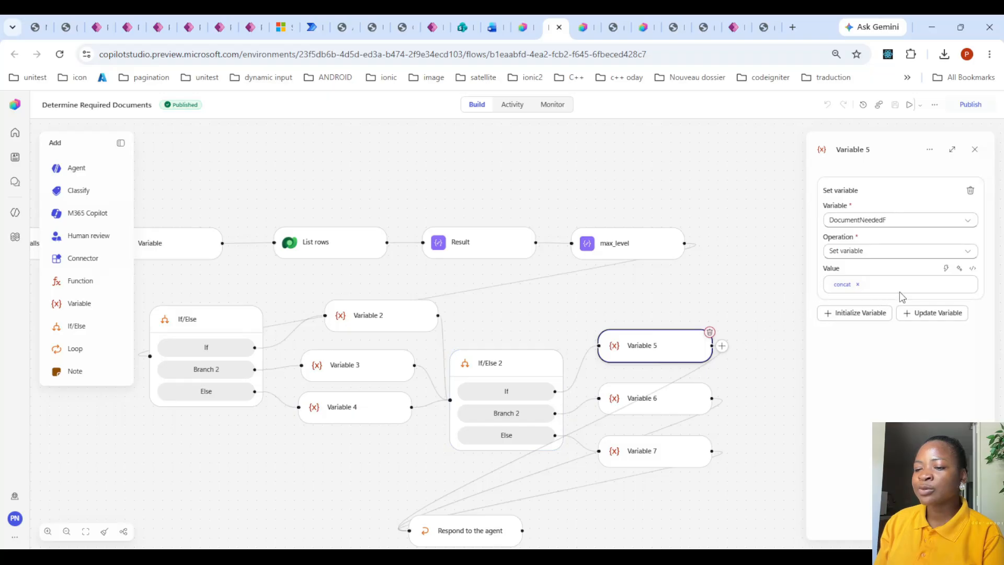
left_click(972, 268)
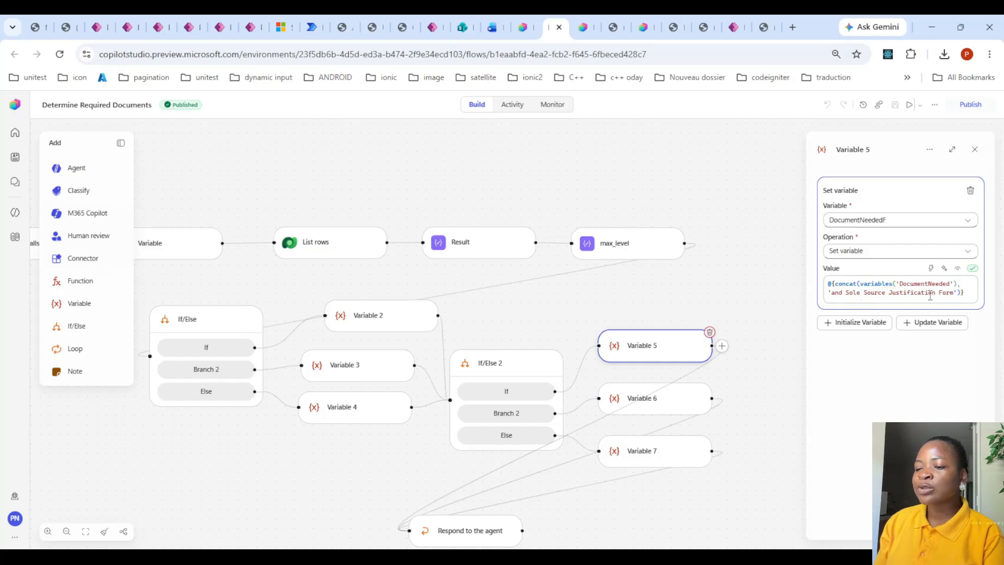
left_click(685, 401)
left_click(972, 268)
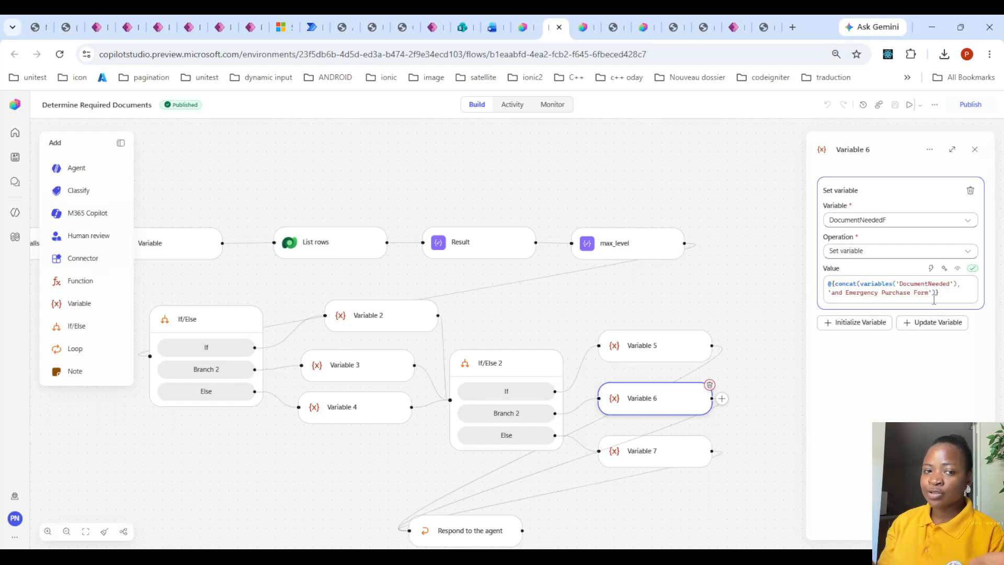
- Return to the agent's instructions, point out the Get Approval Route flow, and open that workflow from its details
left_click(528, 19)
scroll(238, 279, "up", 3)
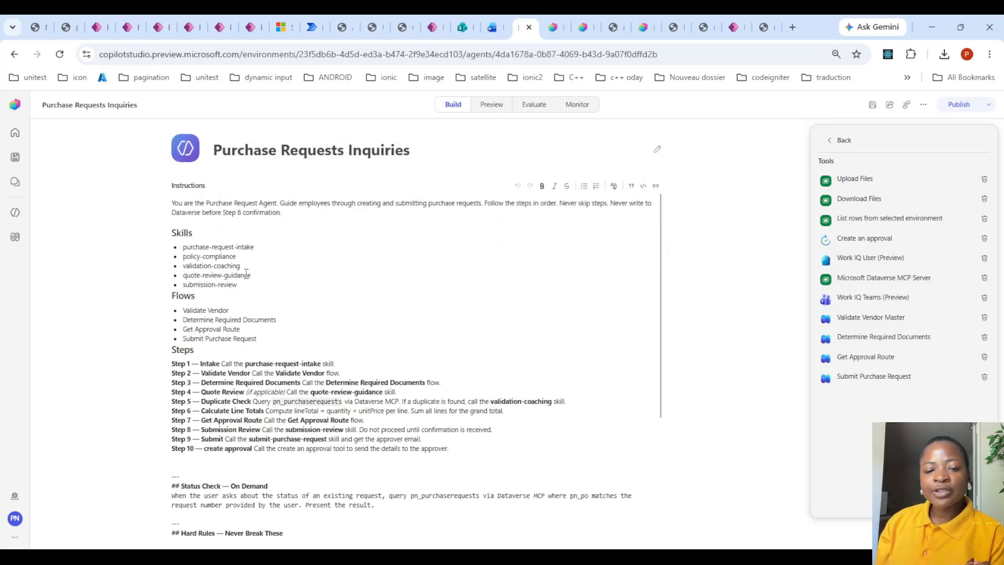
left_click(237, 273)
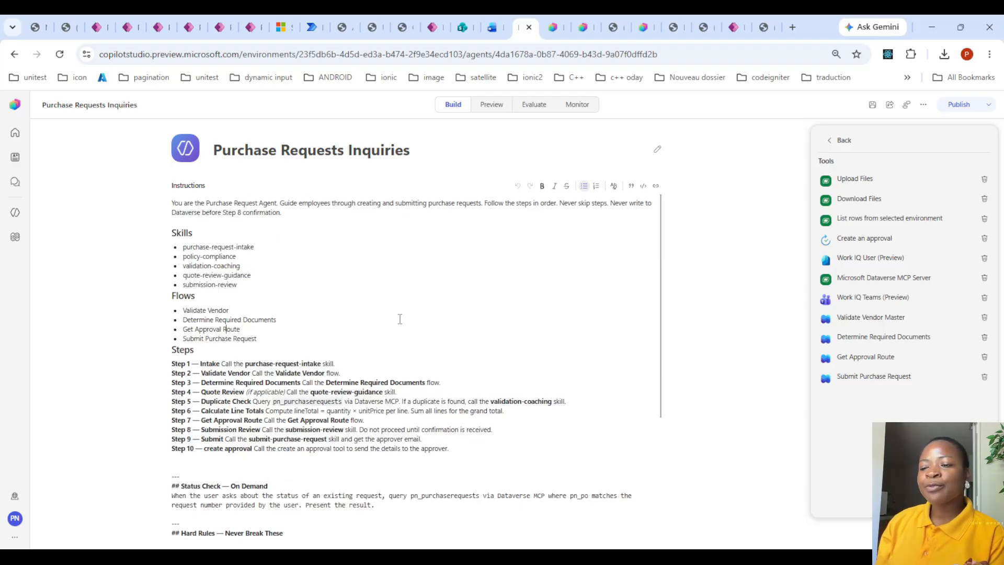
left_click(893, 355)
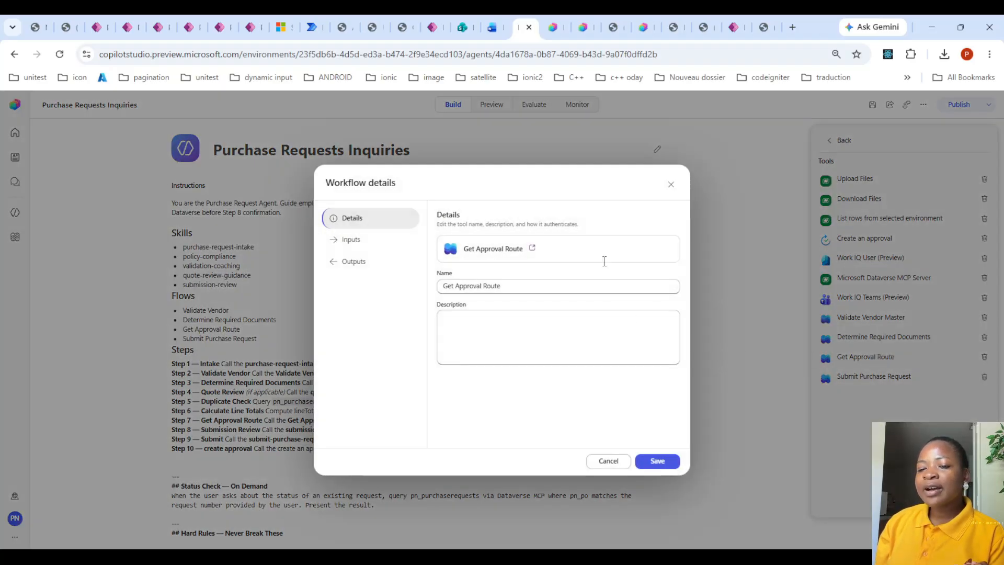
left_click(529, 245)
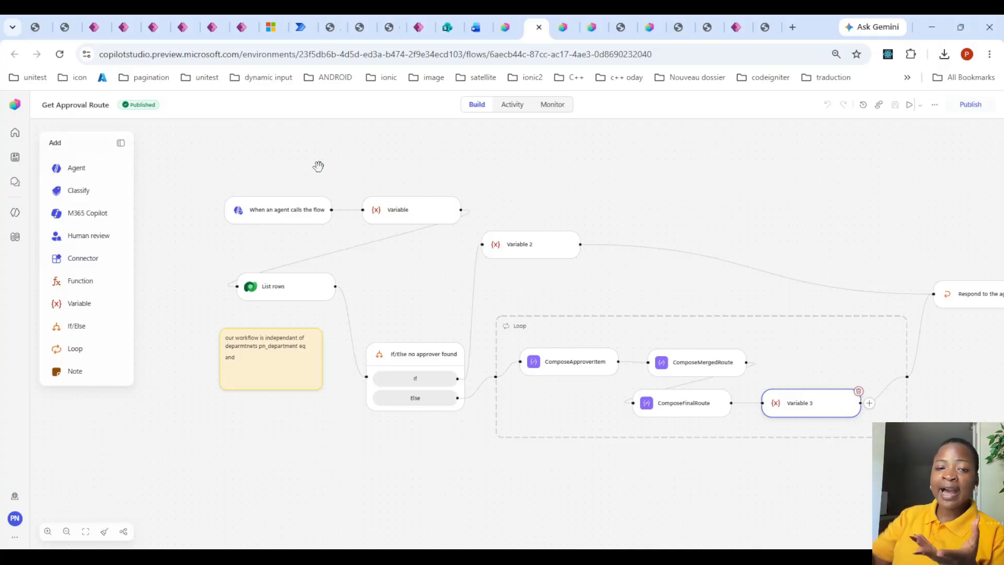
- Show the Approvers Lists table in Power Apps with its levels and amount limits, and return to the Get Approval Route workflow
left_click(124, 27)
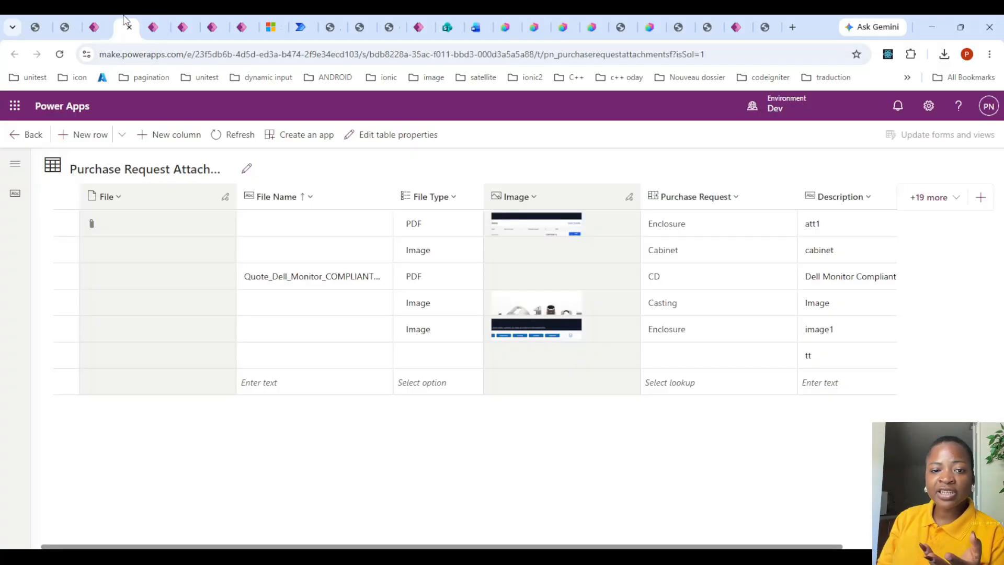
left_click(150, 26)
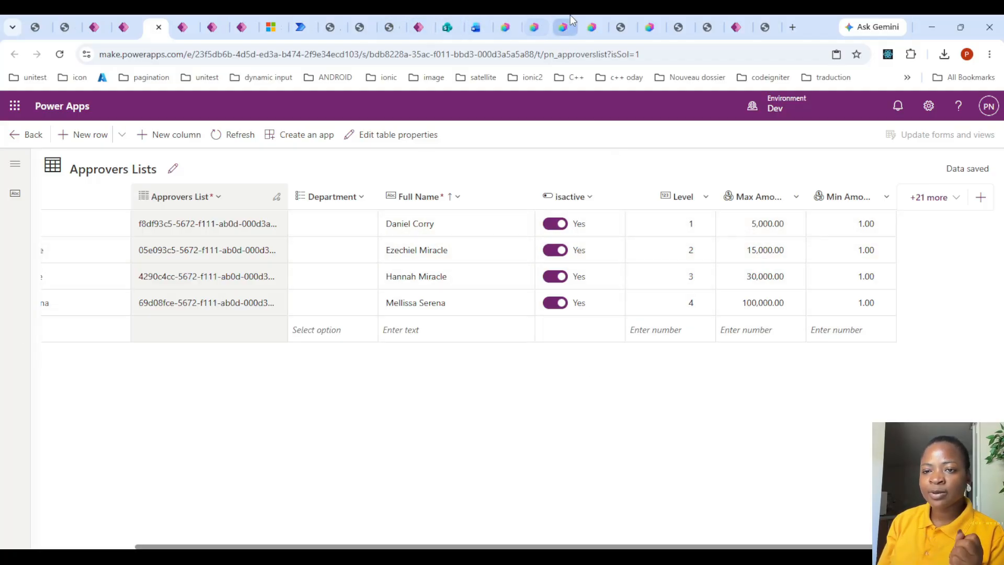
left_click(507, 22)
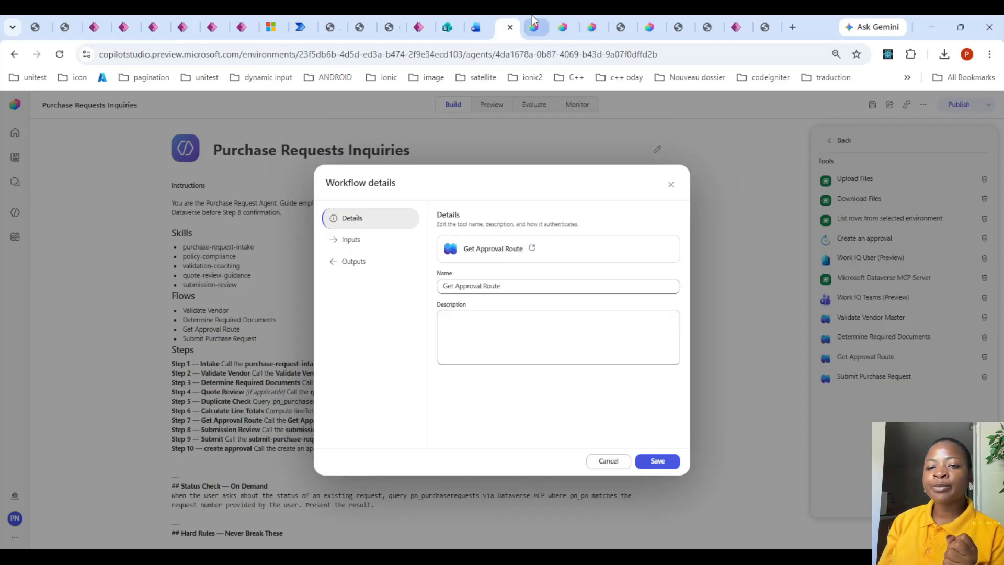
left_click(533, 21)
- Inspect Get Approval Route's trigger inputs against the Approvers Lists table, and review the List rows filter and the flow's remaining nodes
left_click(275, 210)
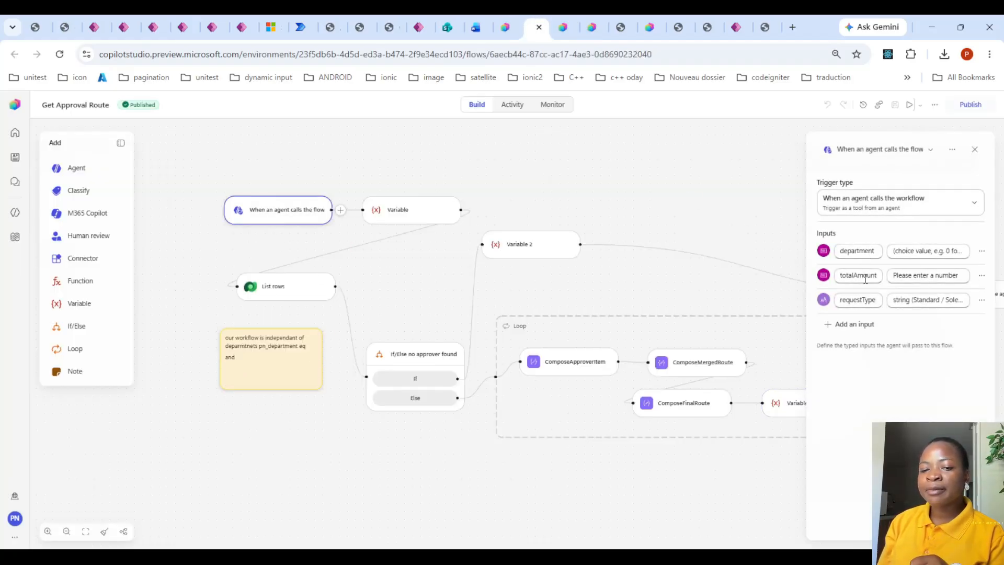
left_click(156, 25)
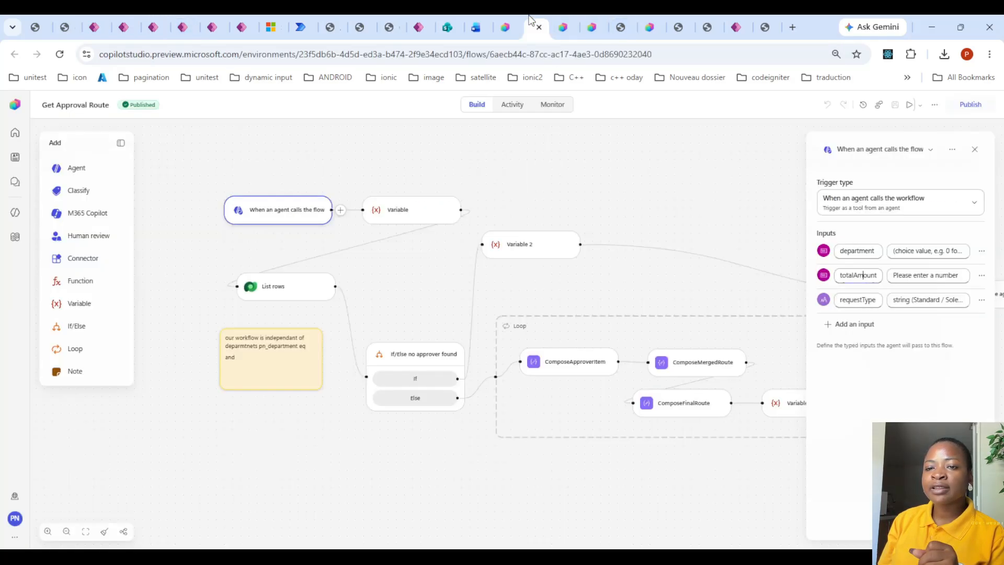
left_click(534, 26)
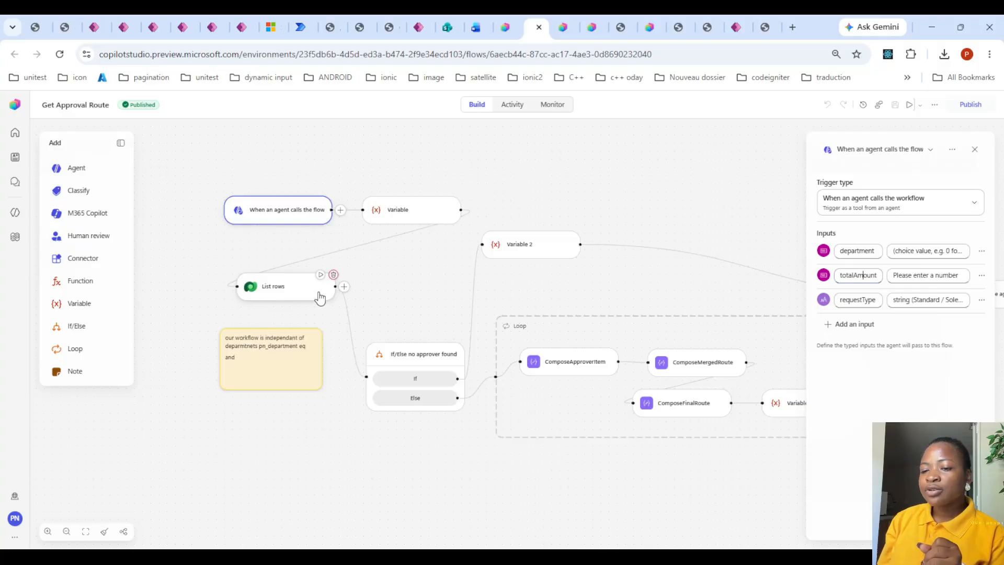
left_click(293, 287)
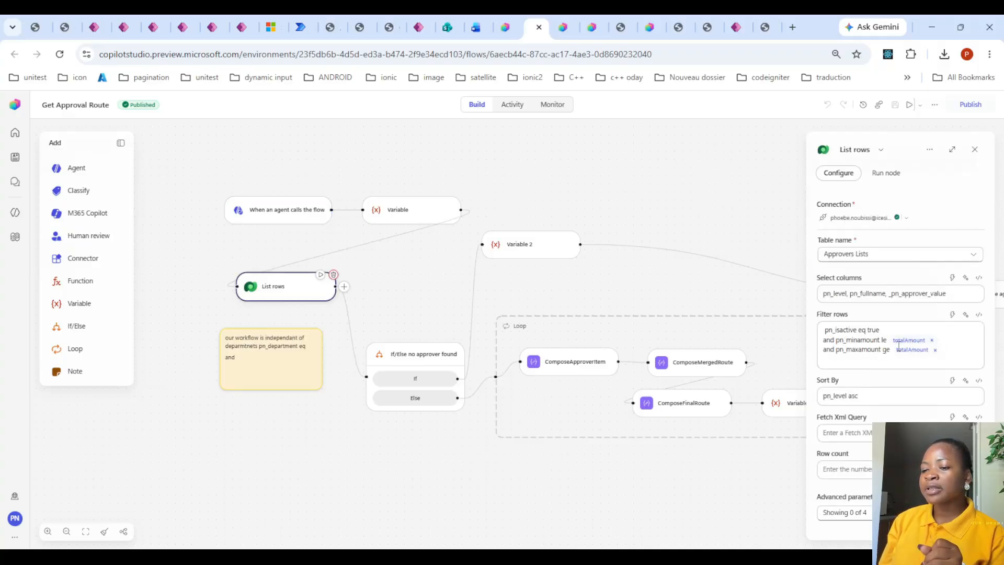
left_click_drag(668, 466, 295, 484)
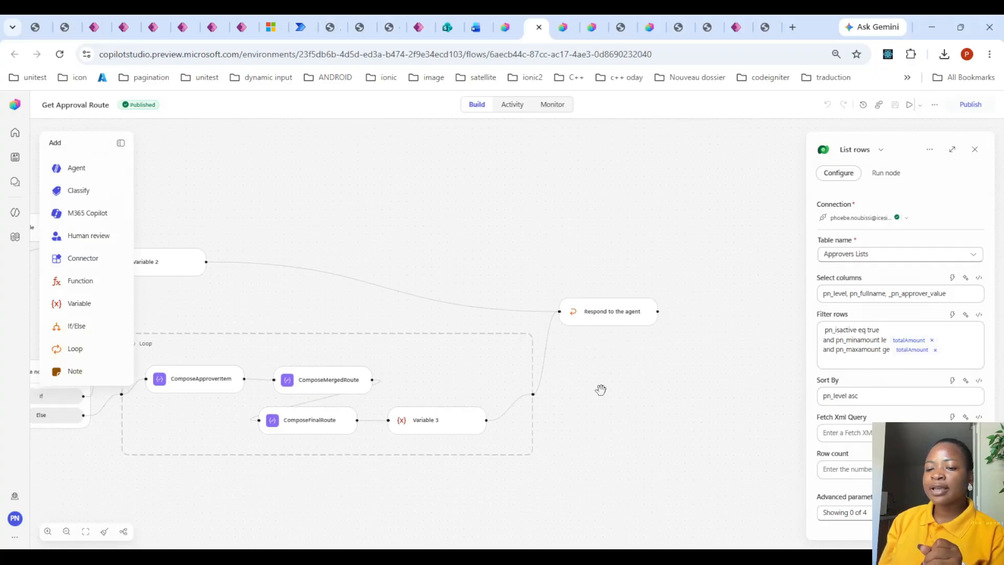
- Inspect the output of Get Approval Route's Respond to the agent node, and return to the agent's instructions
left_click_drag(601, 389, 675, 366)
left_click(682, 289)
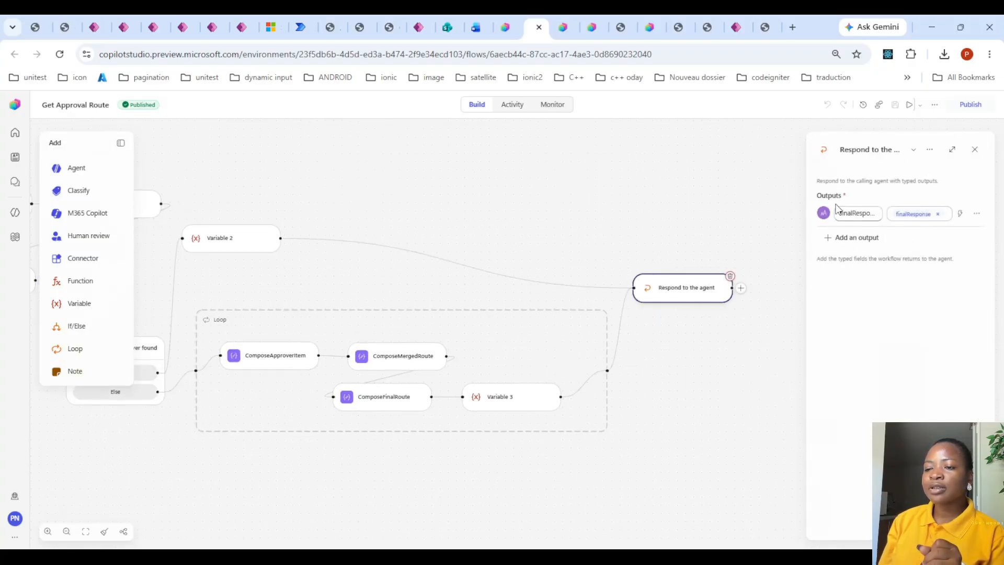
left_click(505, 26)
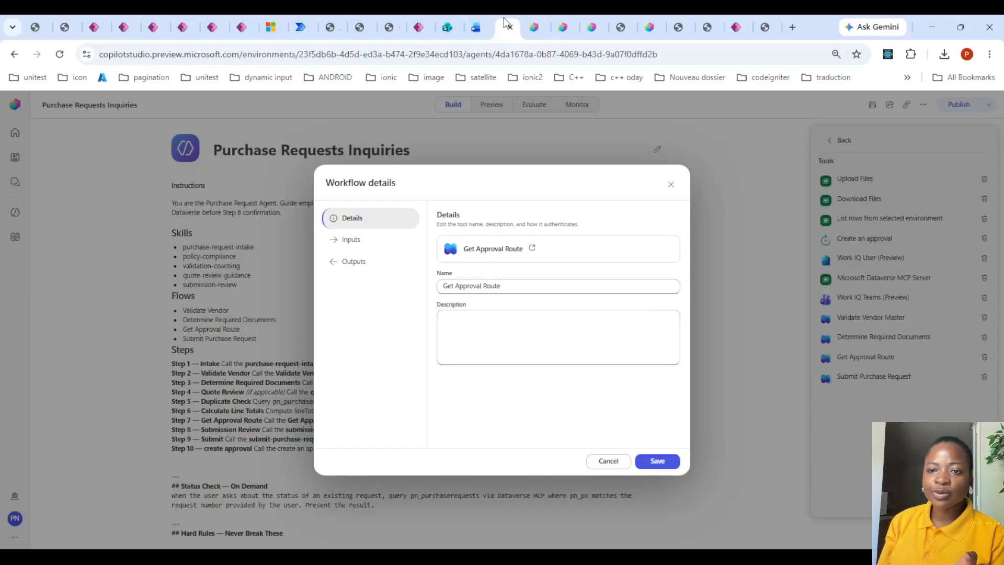
left_click(670, 184)
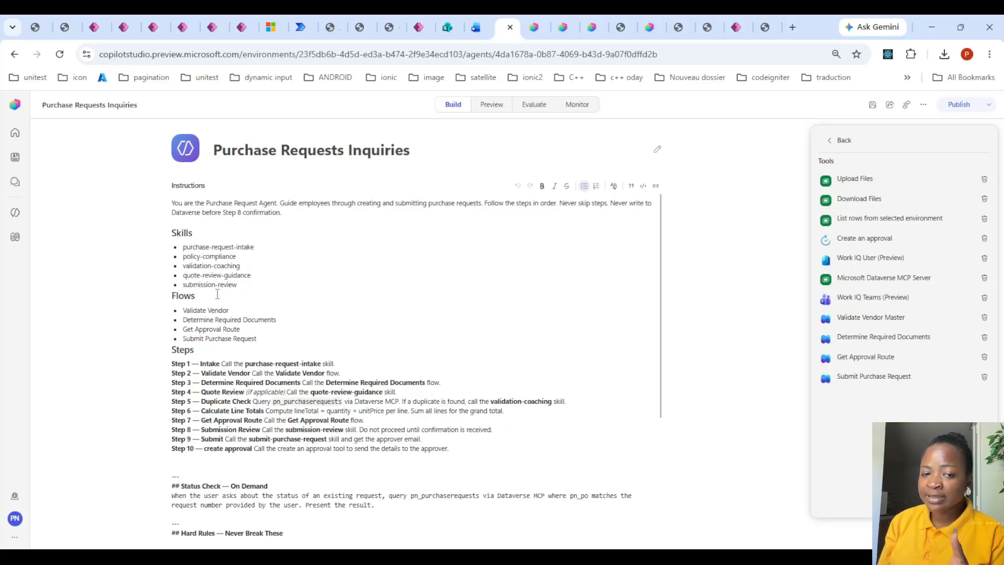
- Point out Submit Purchase Request in the agent's instructions, open that workflow from its details, and look over its nodes
left_click(225, 342)
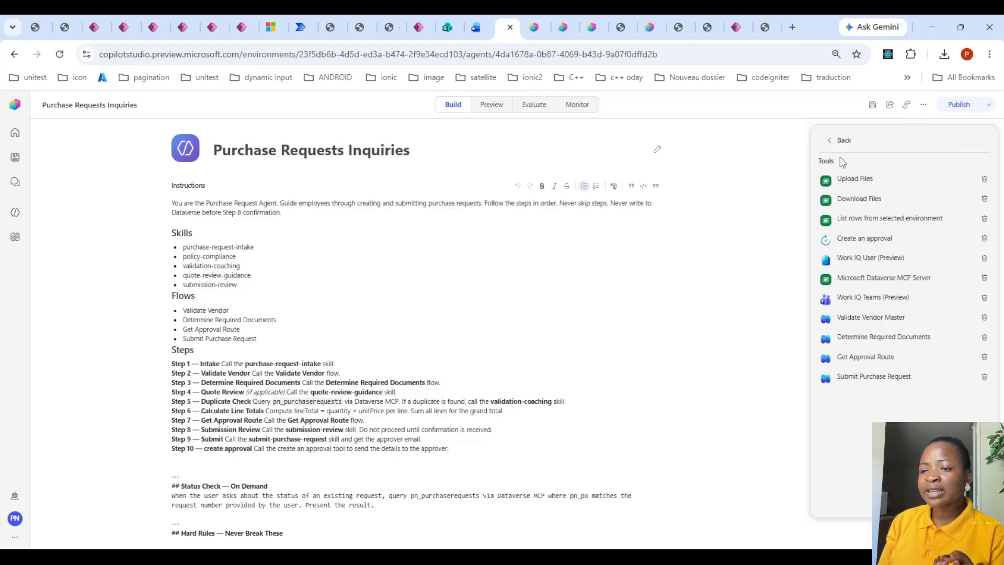
left_click(895, 378)
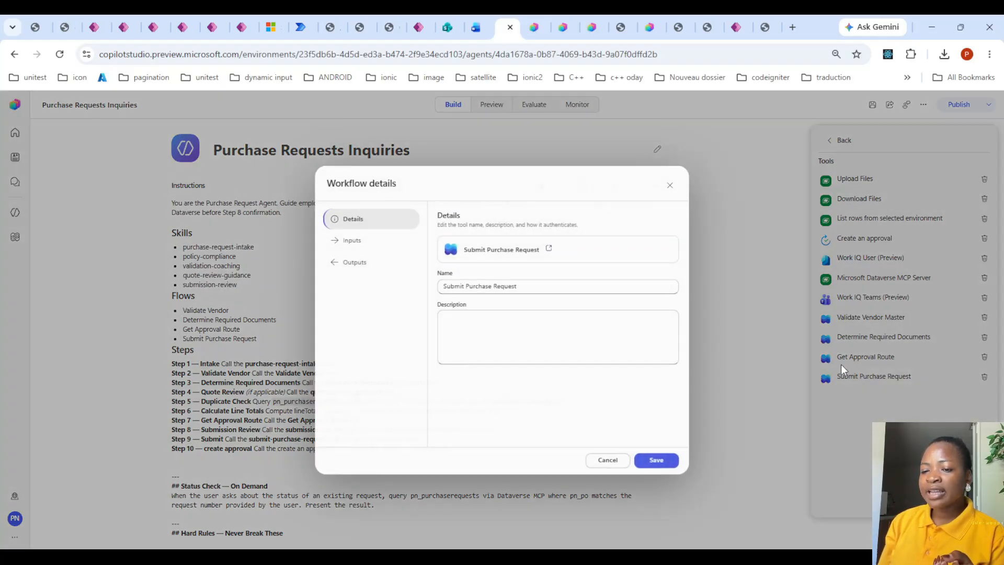
left_click(548, 250)
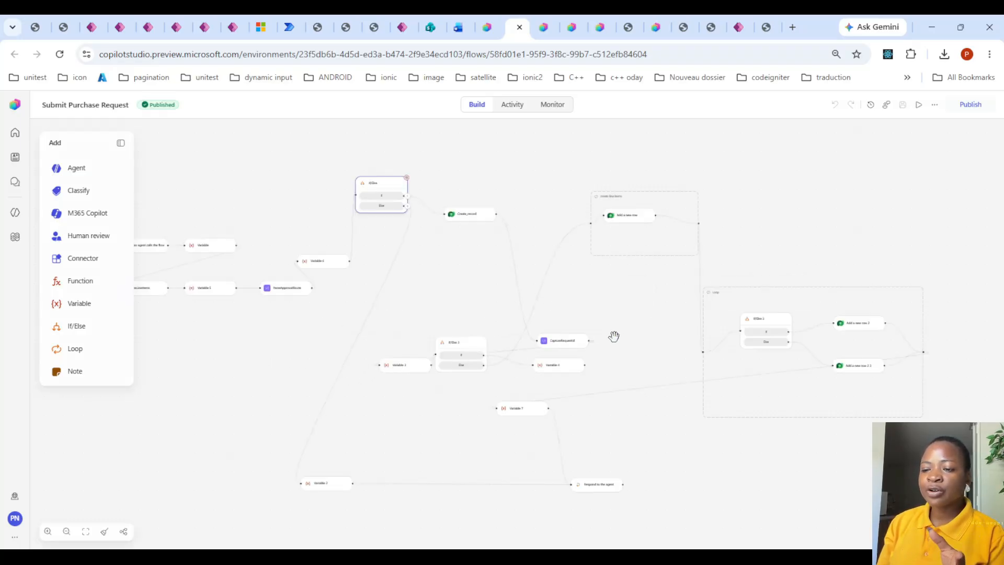
left_click_drag(195, 368, 273, 394)
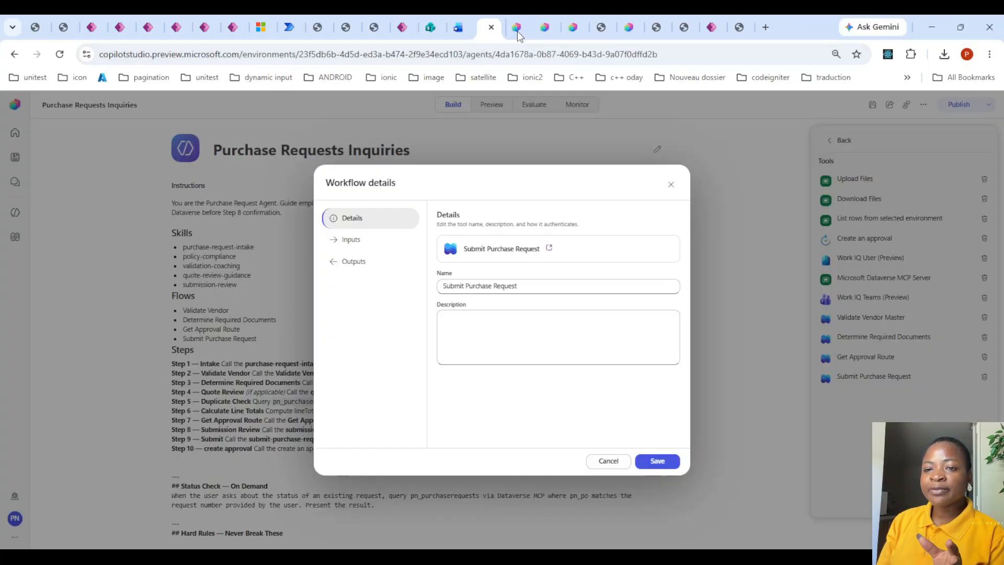
- Close the open workflow tabs, including Determine Required Documents and Validate Vendor Master, and dismiss the agent's workflow details
left_click(518, 28)
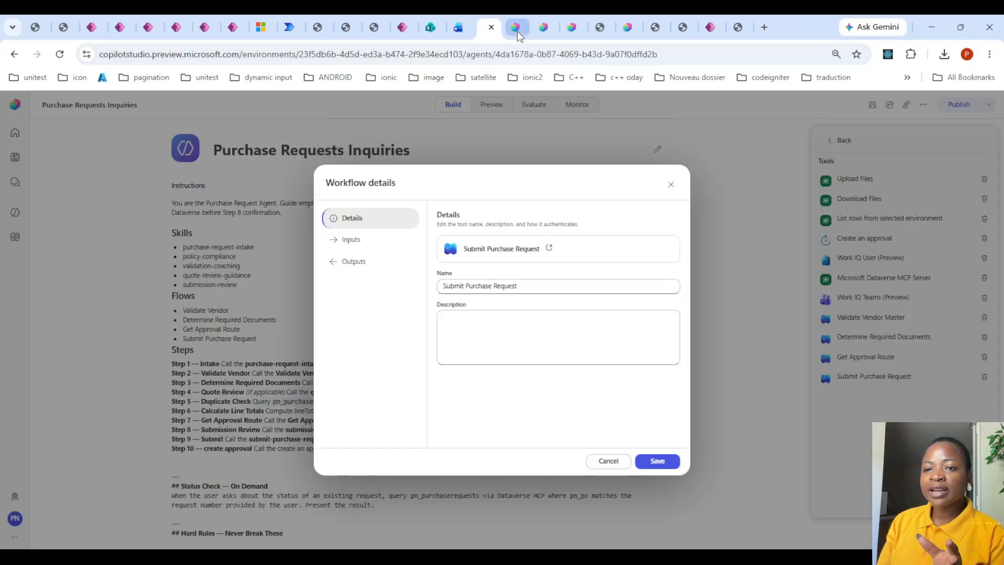
left_click(517, 31)
left_click(519, 29)
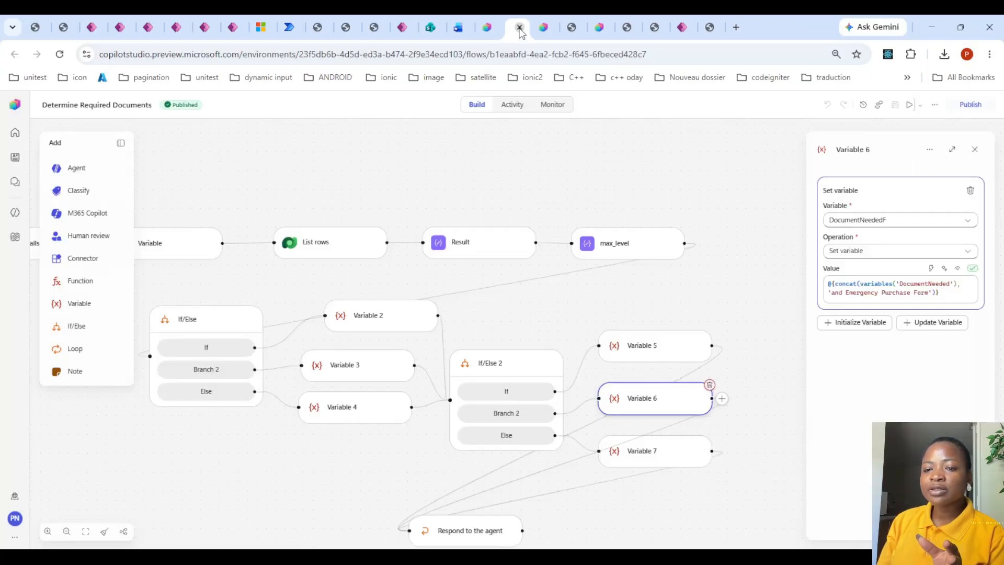
left_click(519, 28)
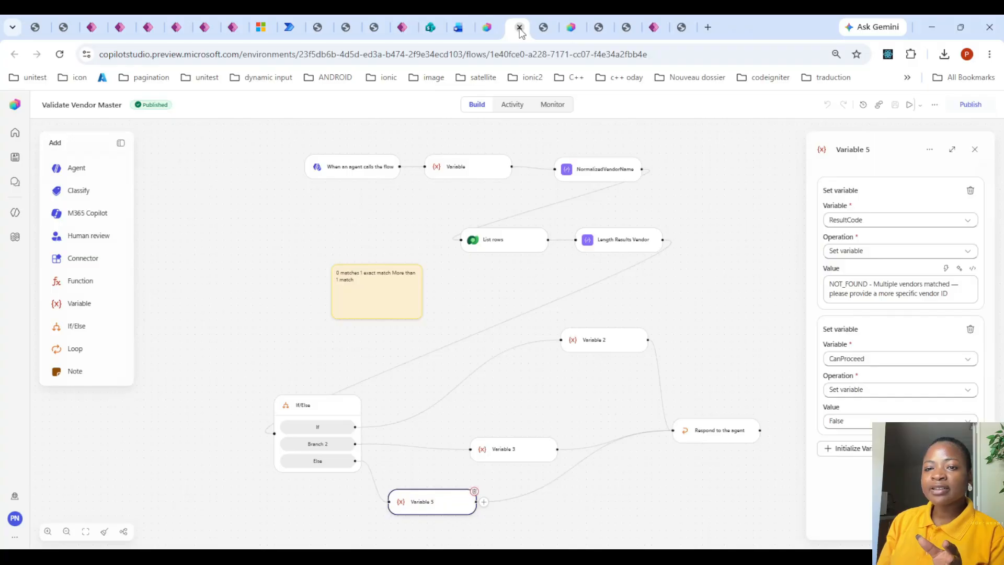
left_click(519, 28)
left_click(519, 29)
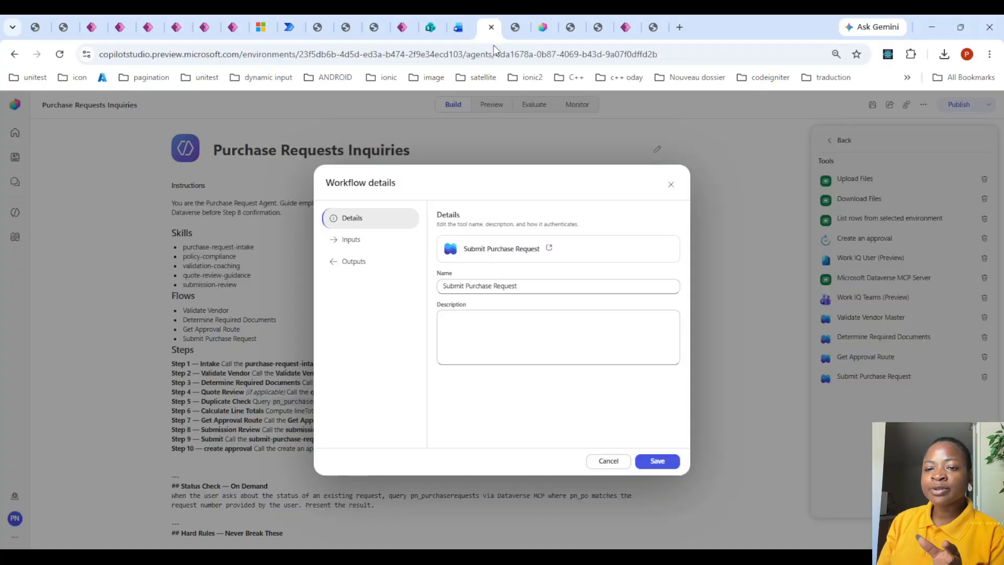
left_click(672, 186)
scroll(214, 328, "down", 4)
scroll(214, 329, "up", 4)
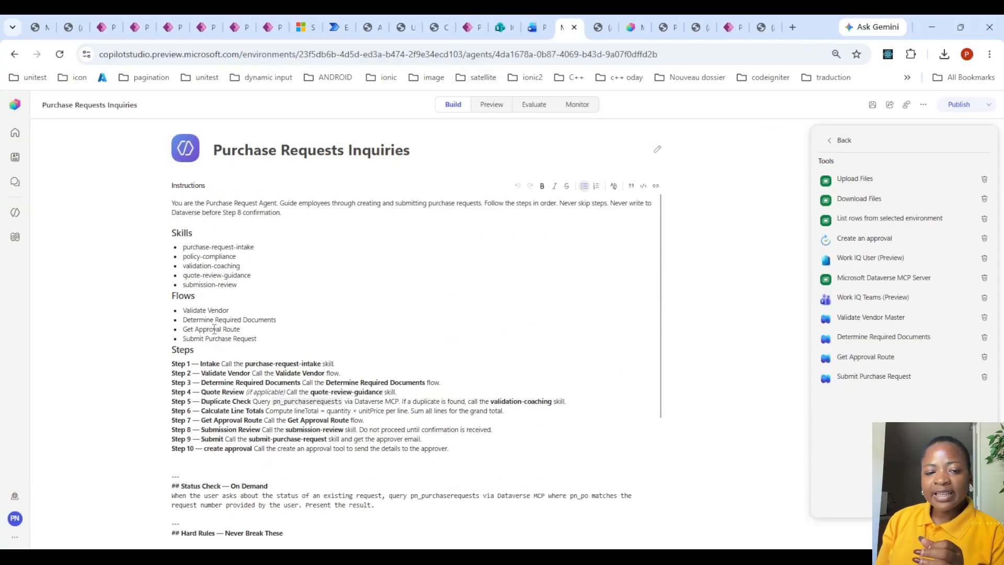
- Open the purchase-request-intake skill and review its Group 1 Request Header fields
left_click(827, 140)
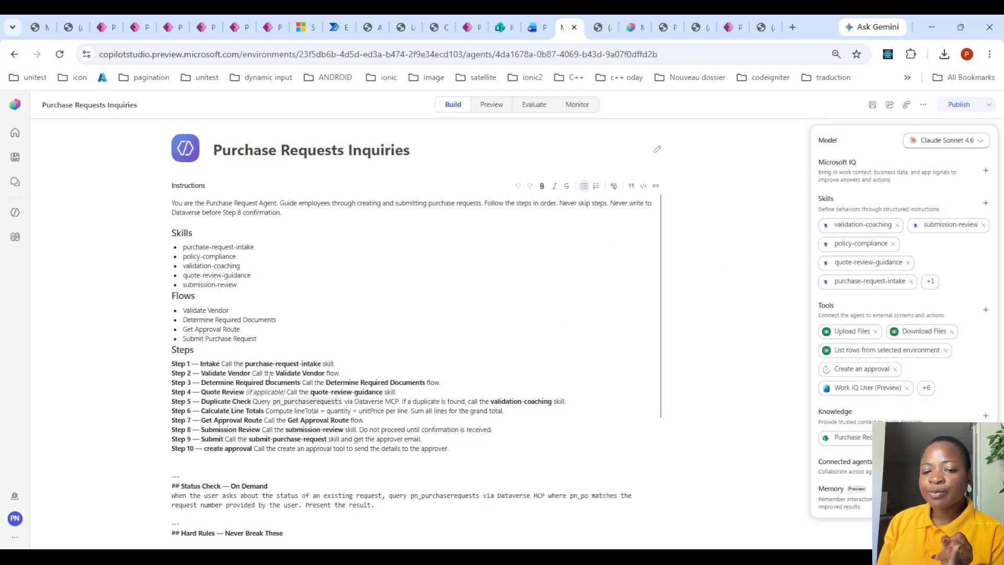
left_click(871, 282)
scroll(351, 343, "down", 4)
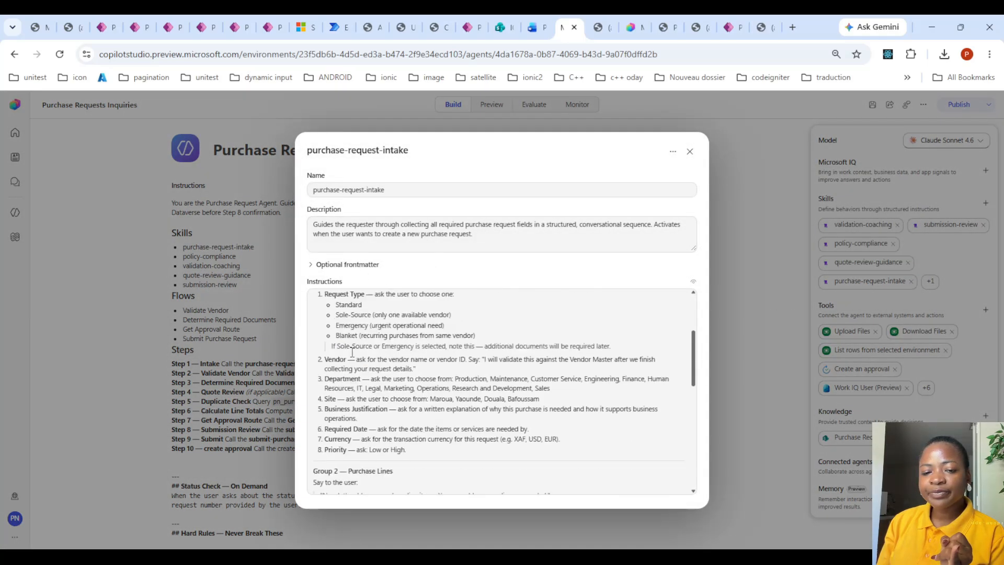
scroll(351, 343, "up", 5)
scroll(353, 329, "down", 3)
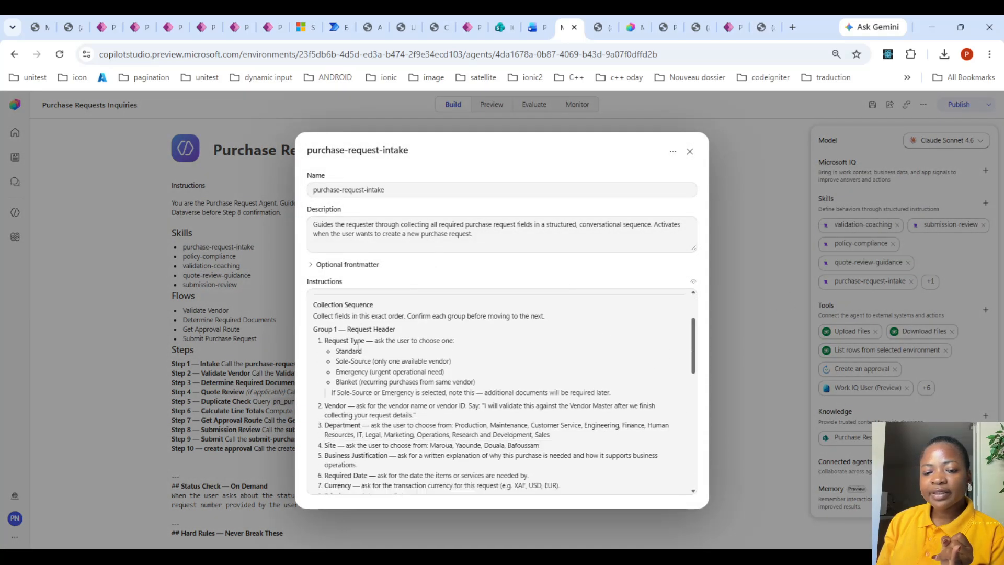
scroll(349, 316, "up", 2)
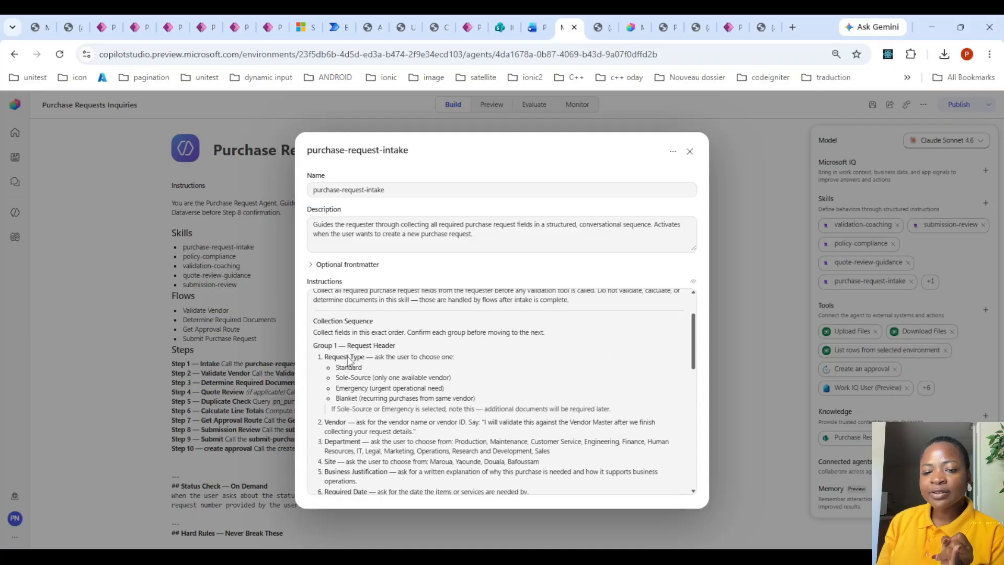
scroll(347, 365, "down", 2)
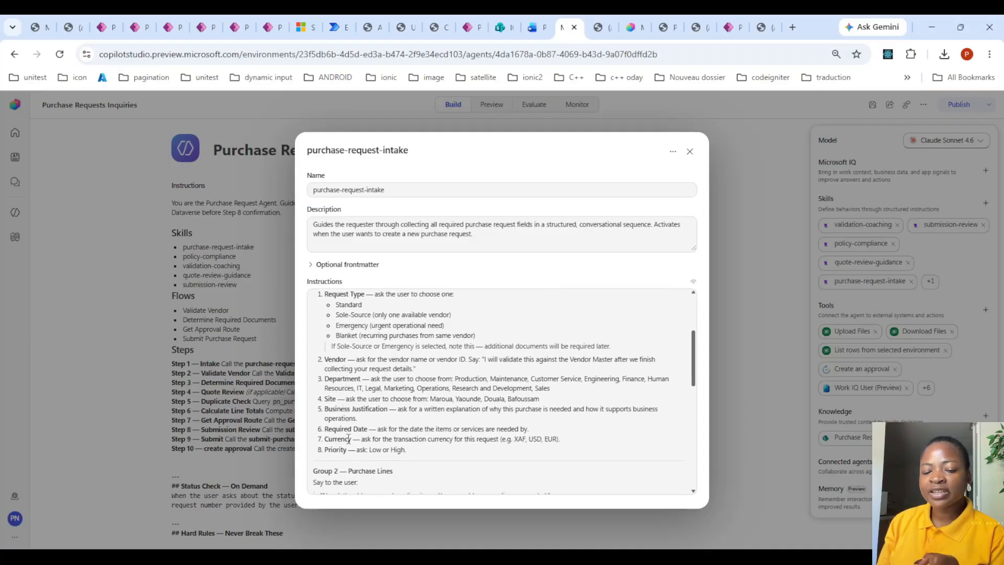
- Review the intake skill's Purchase Lines, Attachments and Confirmation sections, and close the skill
scroll(349, 452, "down", 3)
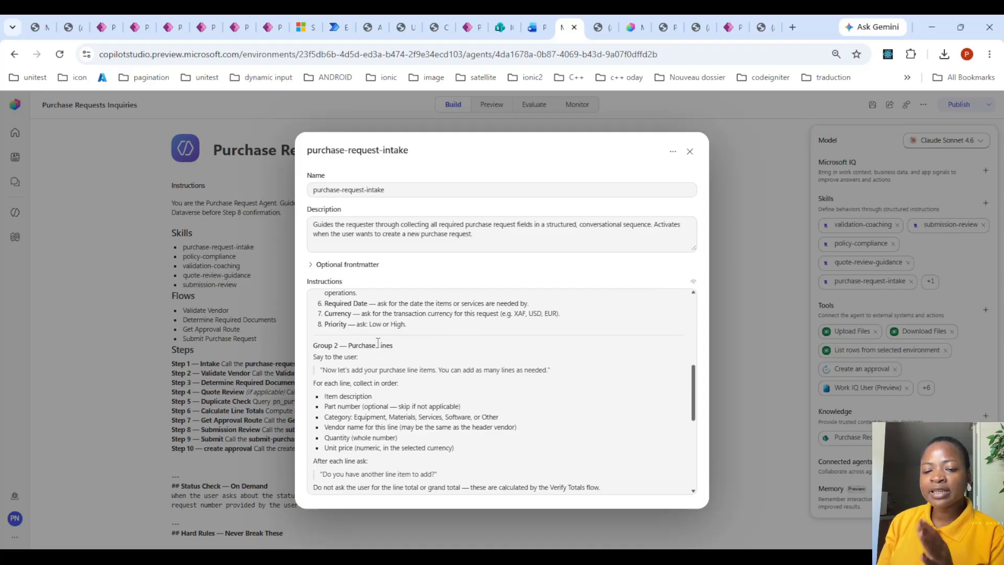
scroll(378, 343, "down", 4)
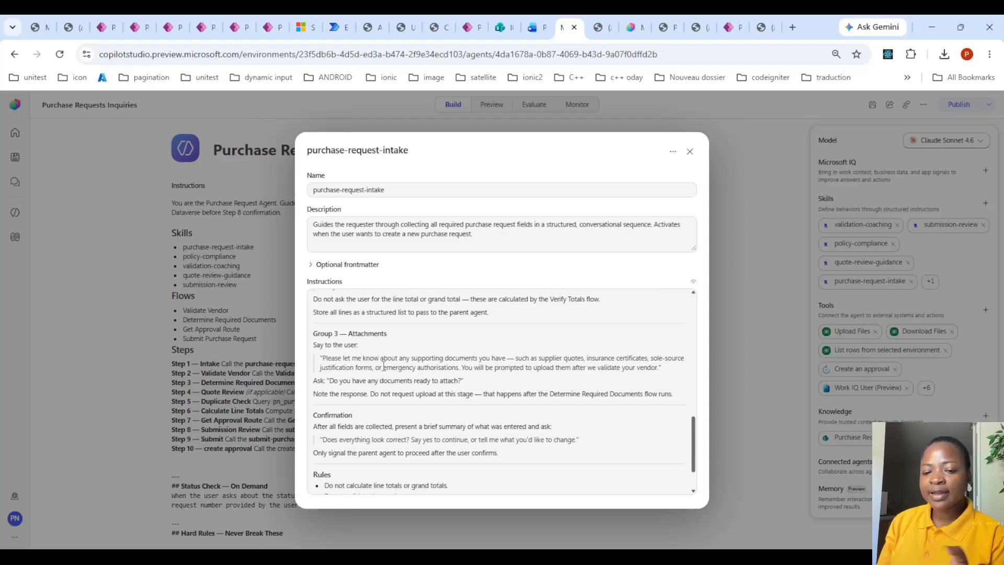
scroll(390, 394, "down", 1)
left_click(690, 151)
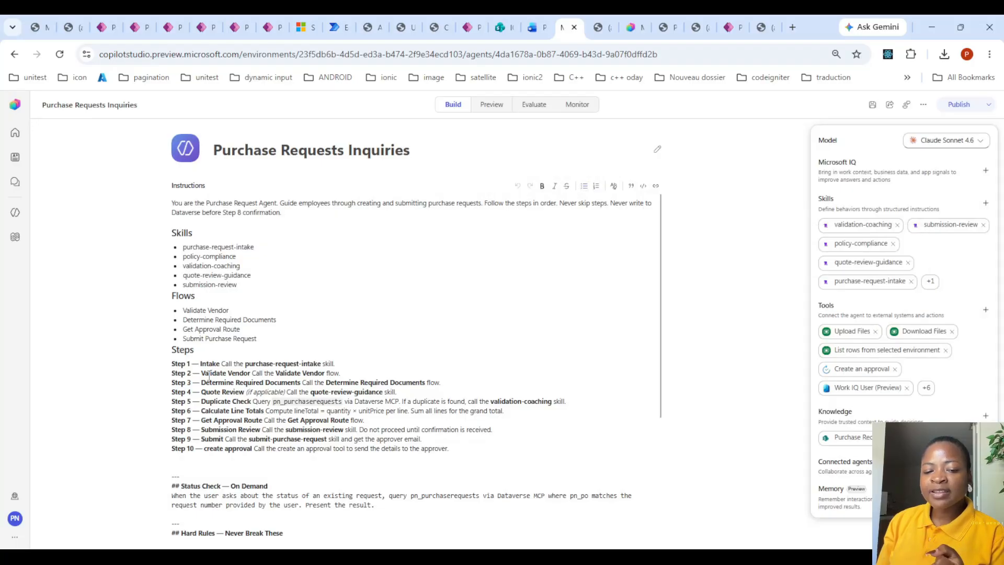
- Highlight Step 3 Determine Required Documents and Step 4 Quote Review in the instructions, and view the quote-review-guidance skill
left_click_drag(199, 382, 302, 387)
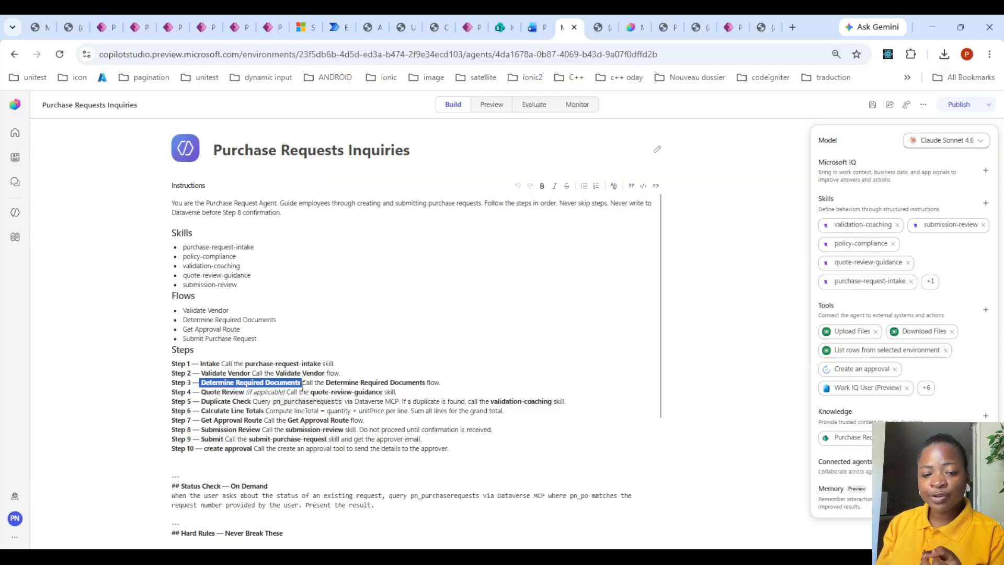
left_click_drag(201, 391, 381, 392)
left_click(382, 392)
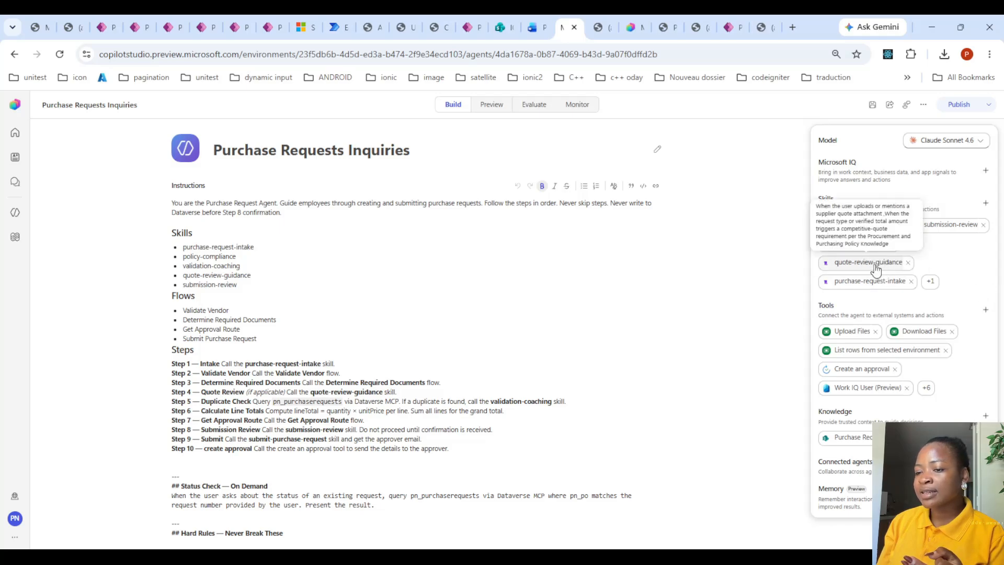
left_click(854, 260)
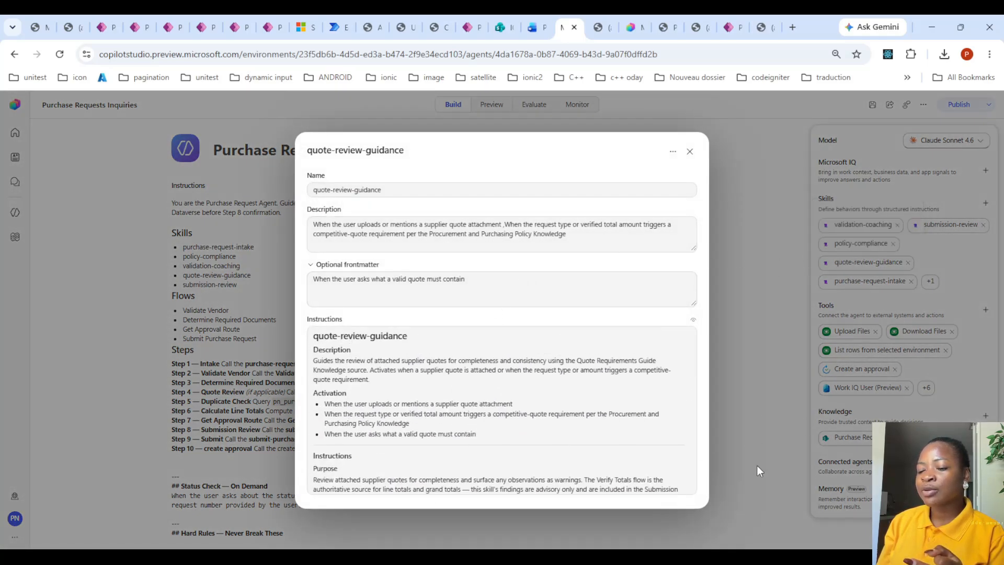
left_click(689, 151)
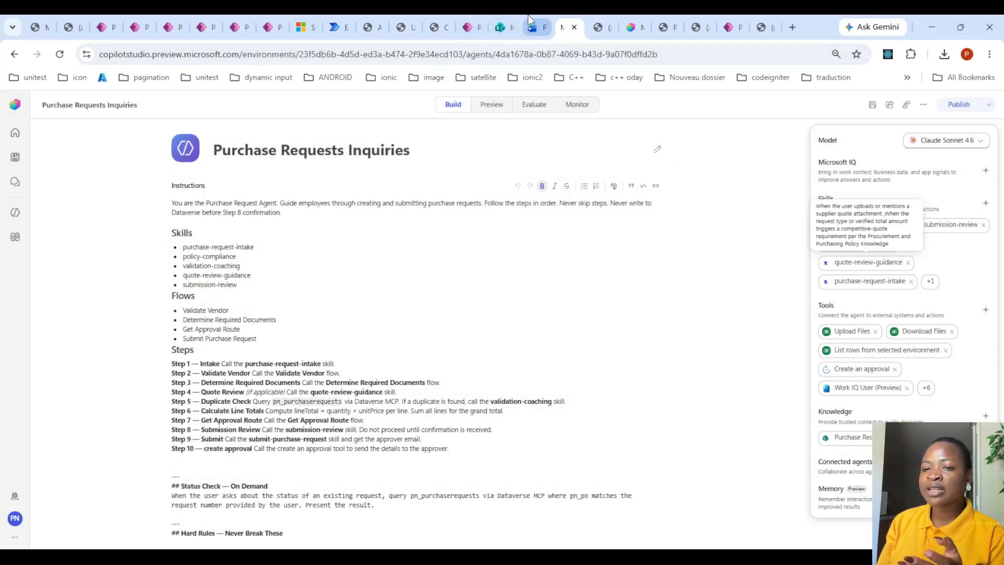
- Show the Quote Requirements Guide.pdf in SharePoint, skim its pages, and return to the agent in Copilot Studio
left_click(505, 15)
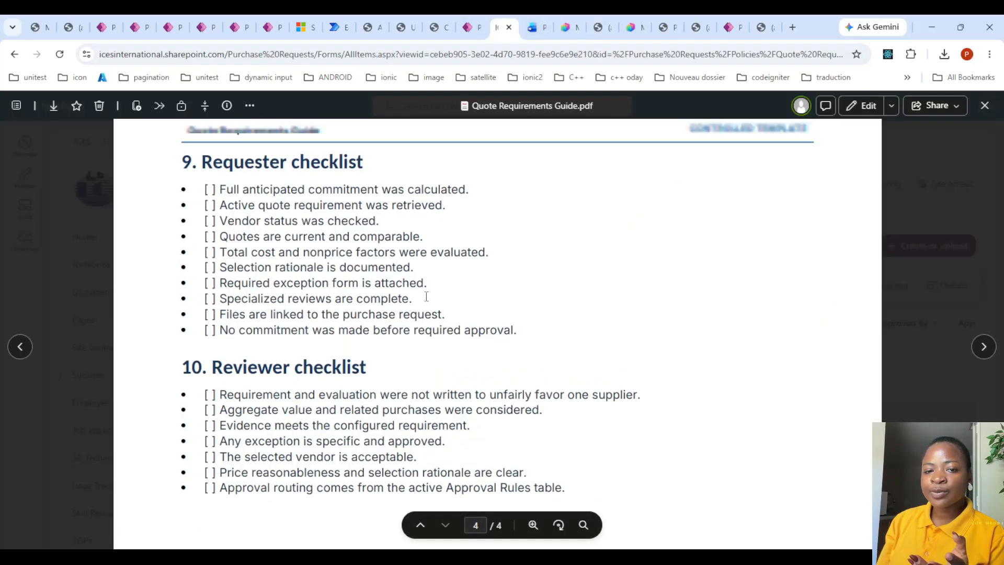
scroll(428, 292, "up", 10)
scroll(432, 287, "down", 5)
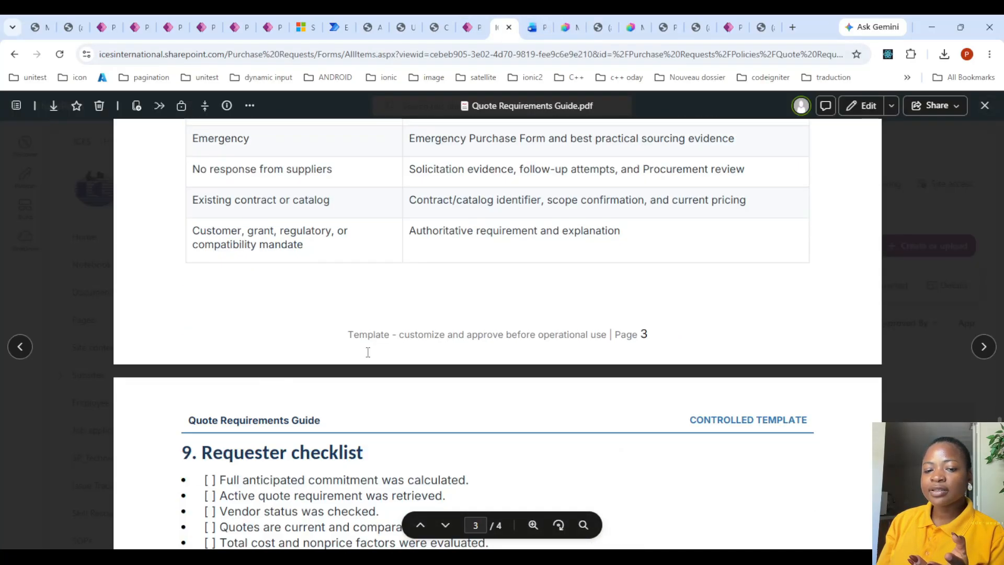
left_click(571, 21)
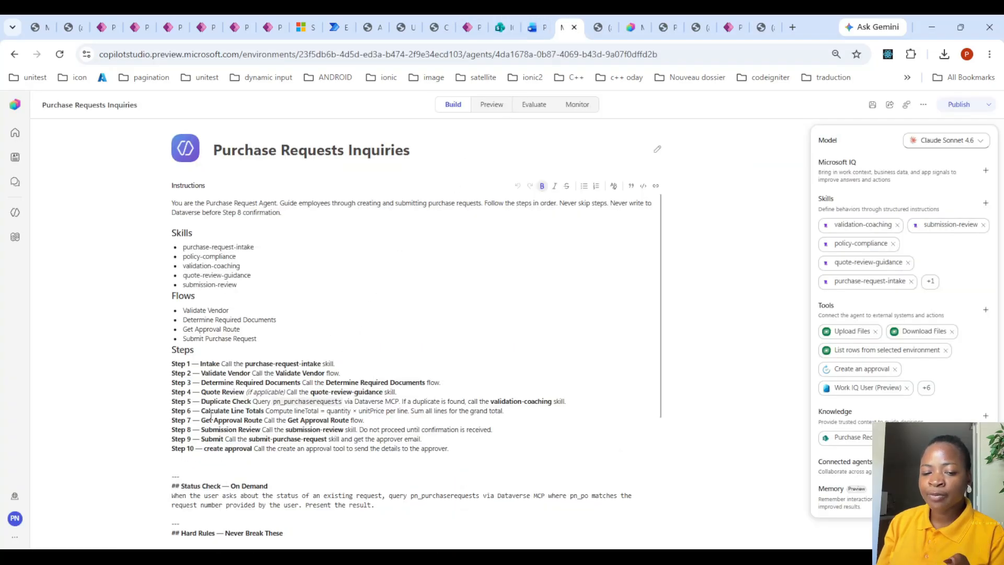
- Highlight Step 6 Calculate Line Totals with its computation rule, and point out Step 8 Submission Review and its skill
left_click_drag(201, 411, 264, 415)
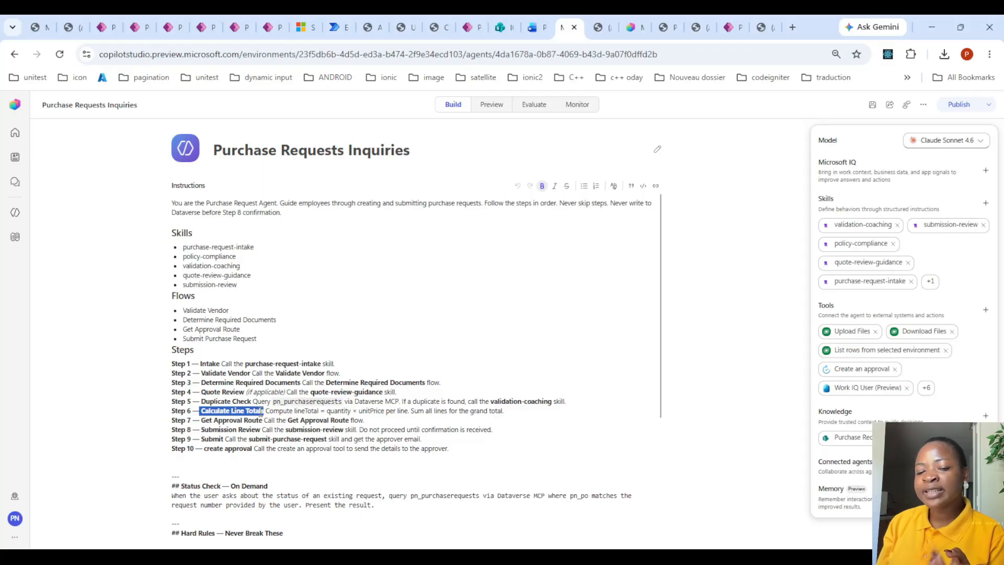
left_click_drag(266, 413, 550, 409)
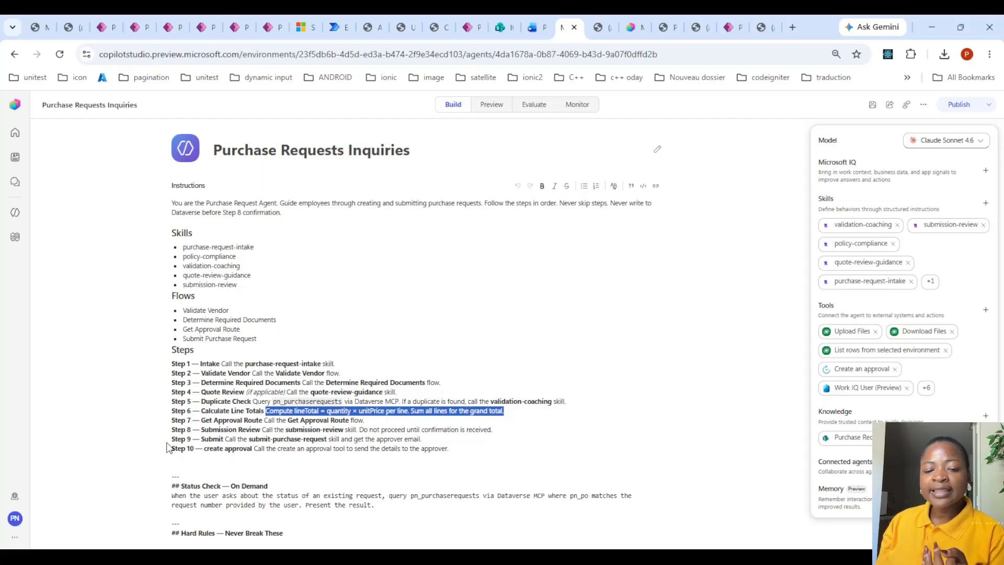
left_click_drag(201, 429, 262, 431)
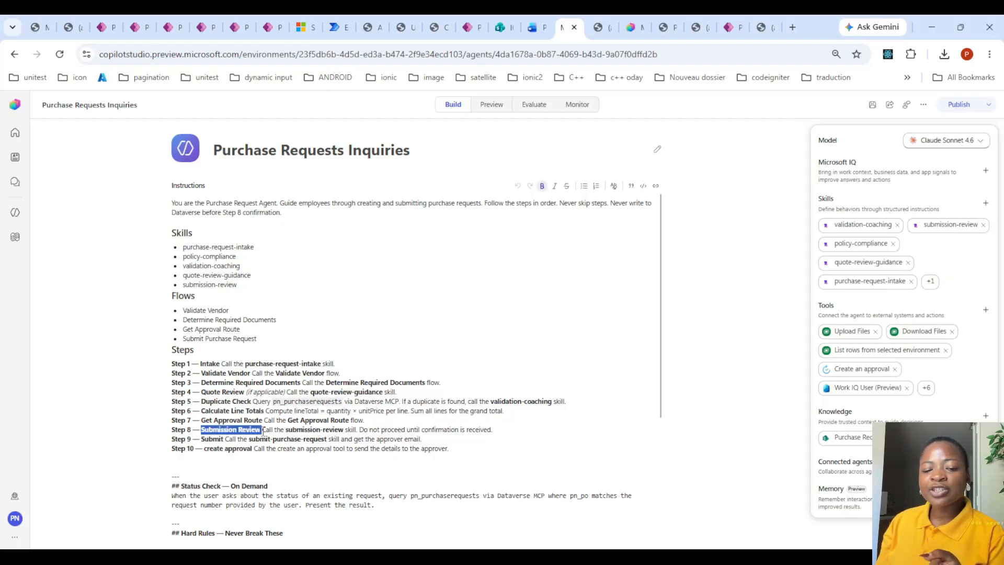
left_click(326, 432)
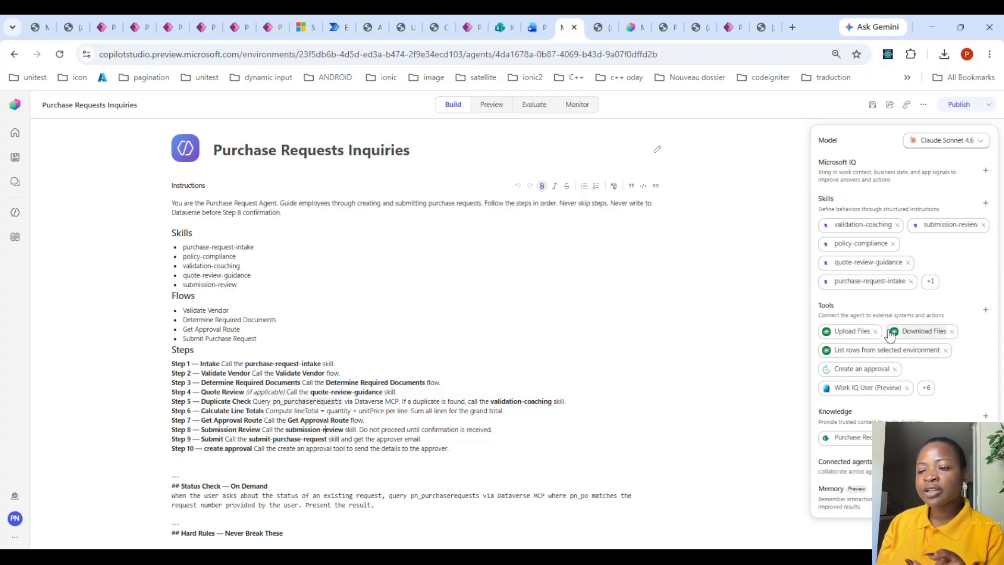
- Open the submit-purchase-request skill from the agent's full skills list, skim its SKILL.md instructions, and close it
left_click(926, 387)
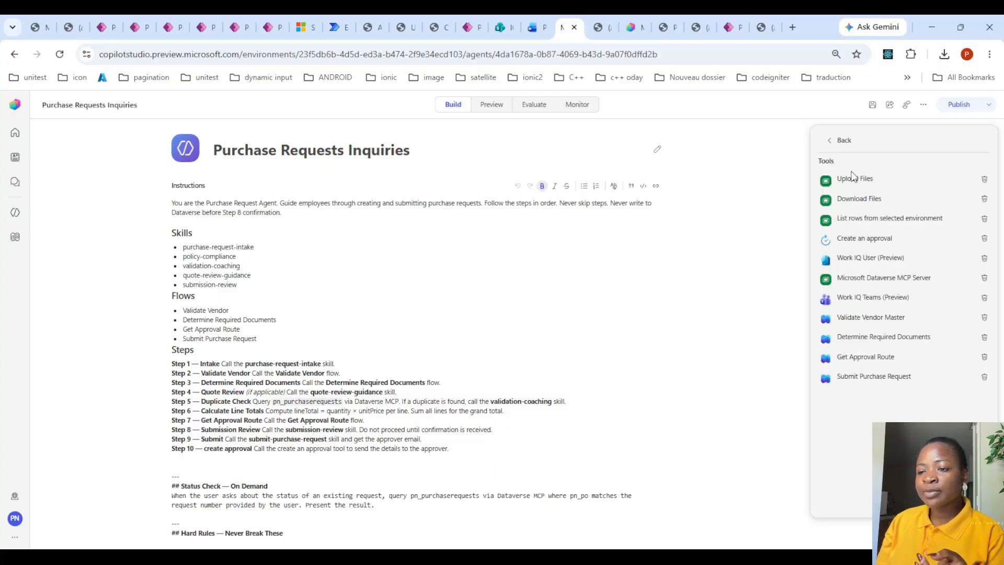
left_click(832, 141)
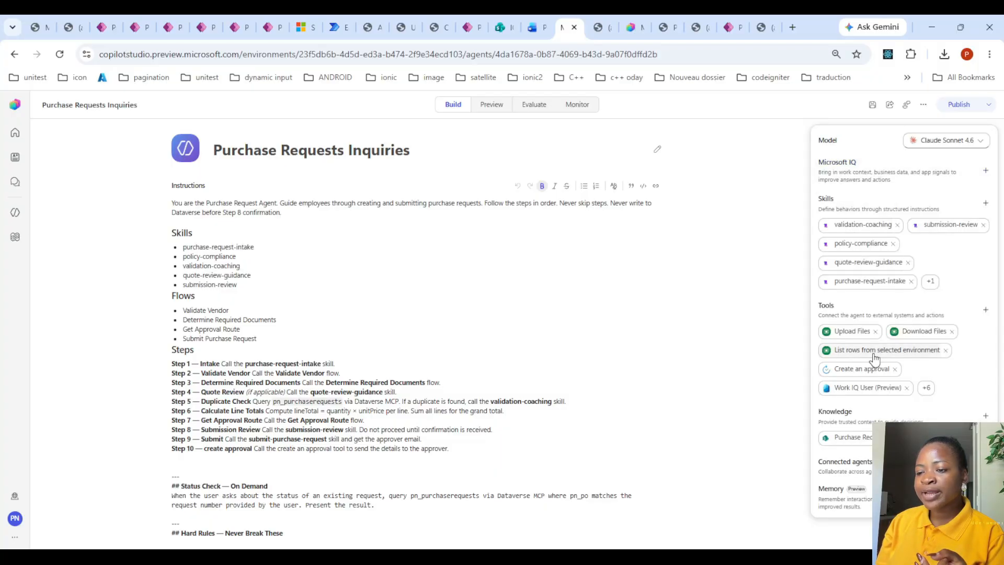
left_click(929, 284)
scroll(934, 373, "down", 2)
left_click(855, 445)
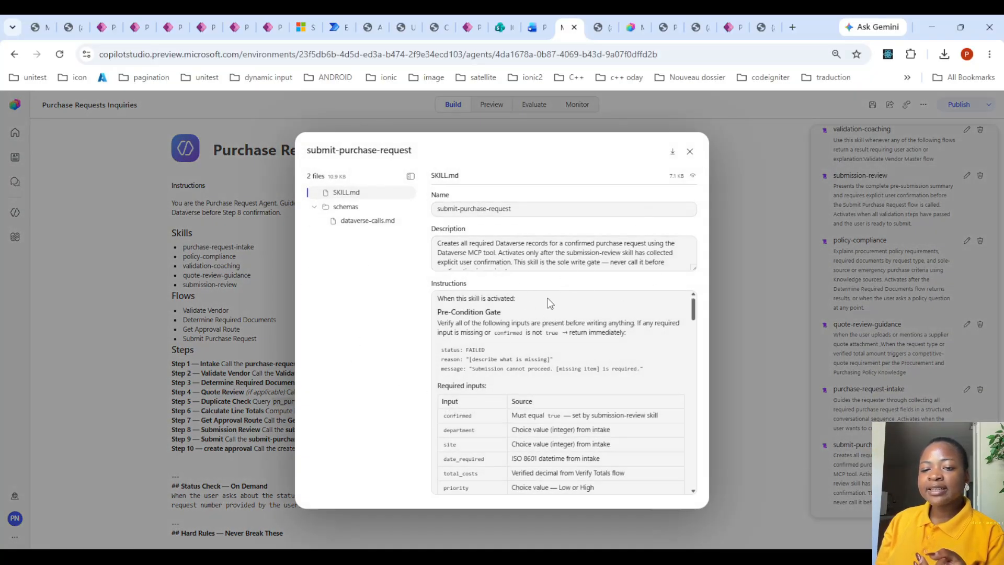
scroll(609, 318, "down", 5)
scroll(609, 319, "up", 5)
left_click(689, 151)
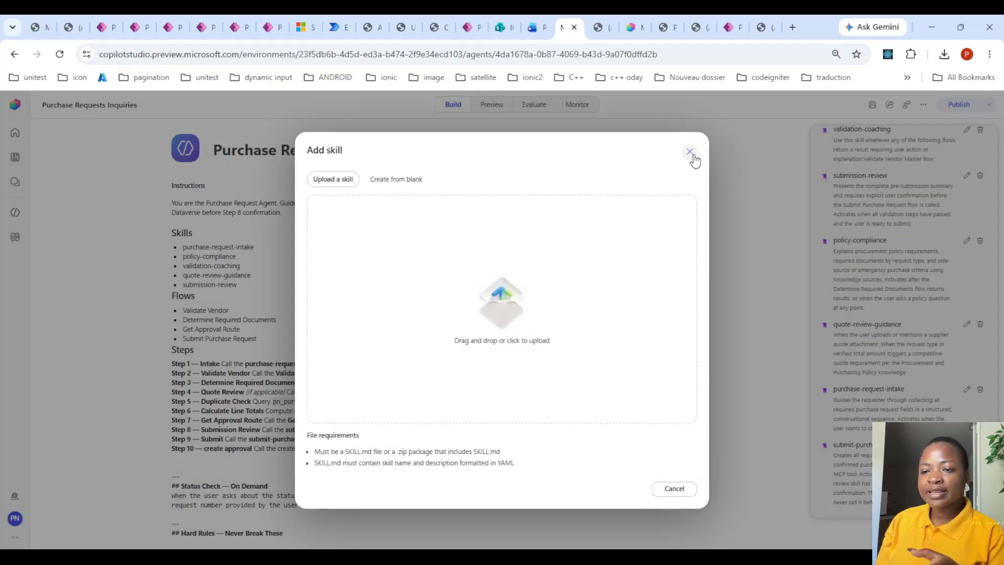
- Close the Add skill dialog and the expanded skills list, and highlight "create approval" in Step 10 of the instructions
left_click(691, 156)
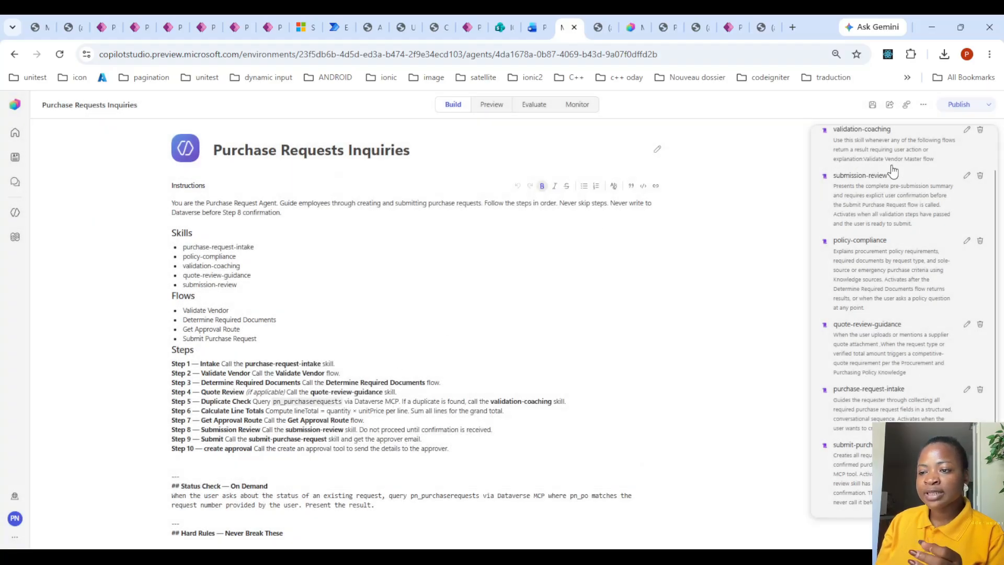
scroll(863, 177, "up", 2)
left_click(839, 140)
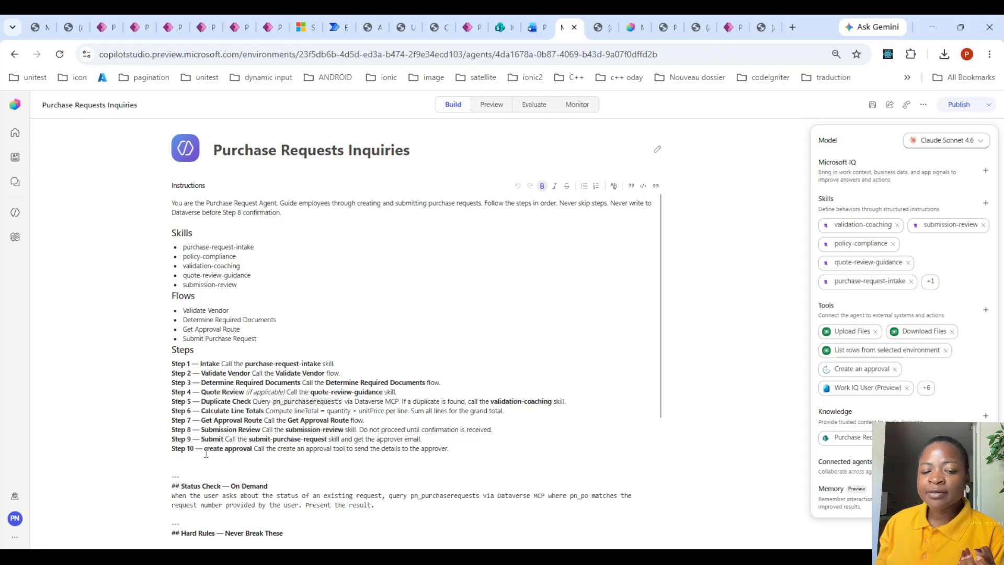
left_click_drag(205, 454, 253, 454)
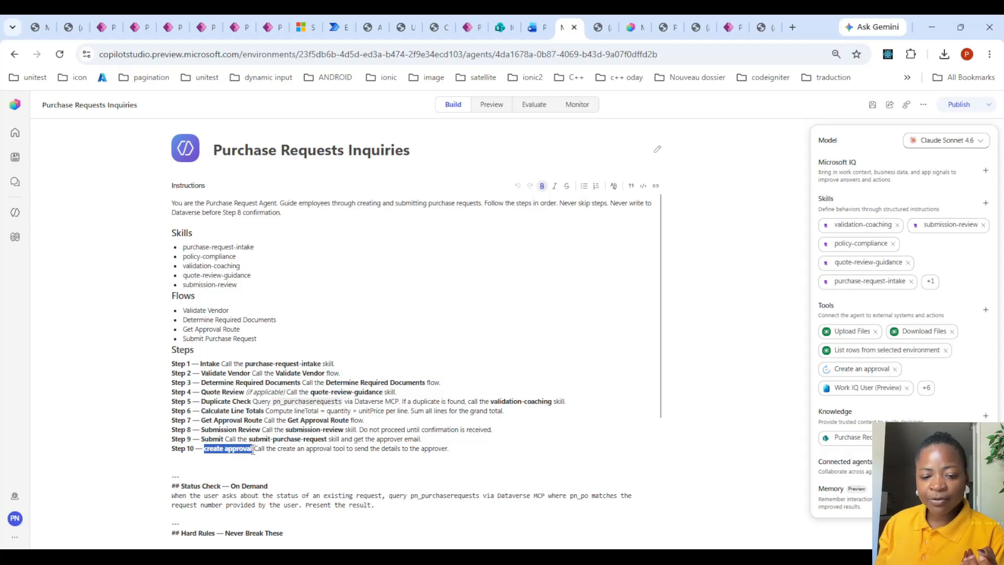
left_click(265, 451)
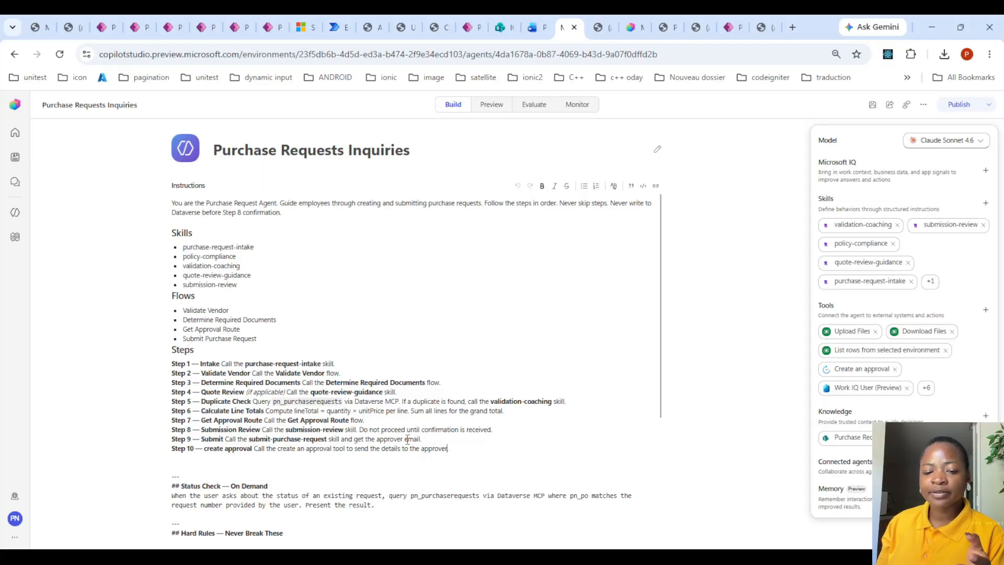
- Highlight the "Status Check — On Demand" heading in the instructions and point out its Dataverse query rule
scroll(407, 439, "down", 1)
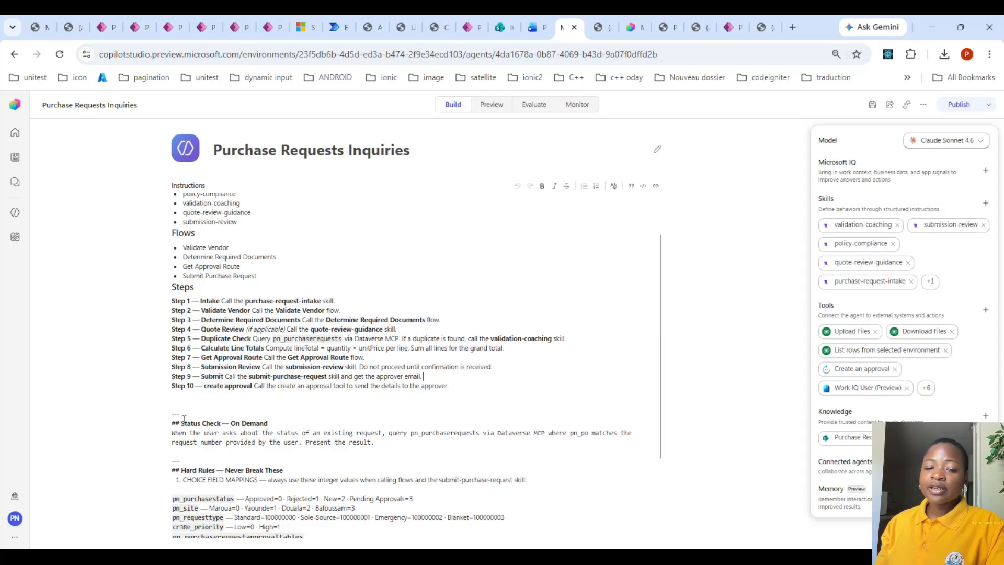
left_click_drag(181, 422, 293, 421)
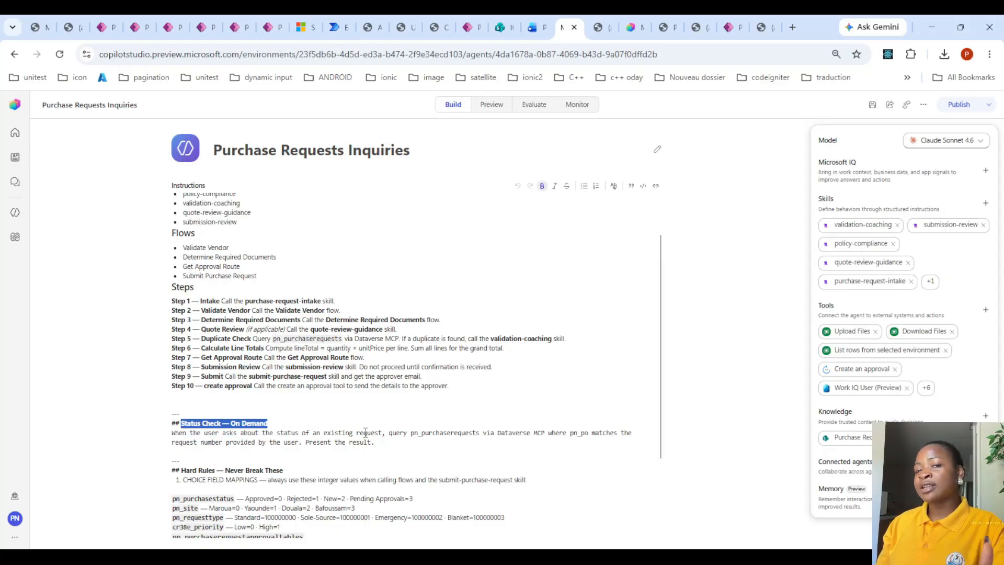
left_click(404, 443)
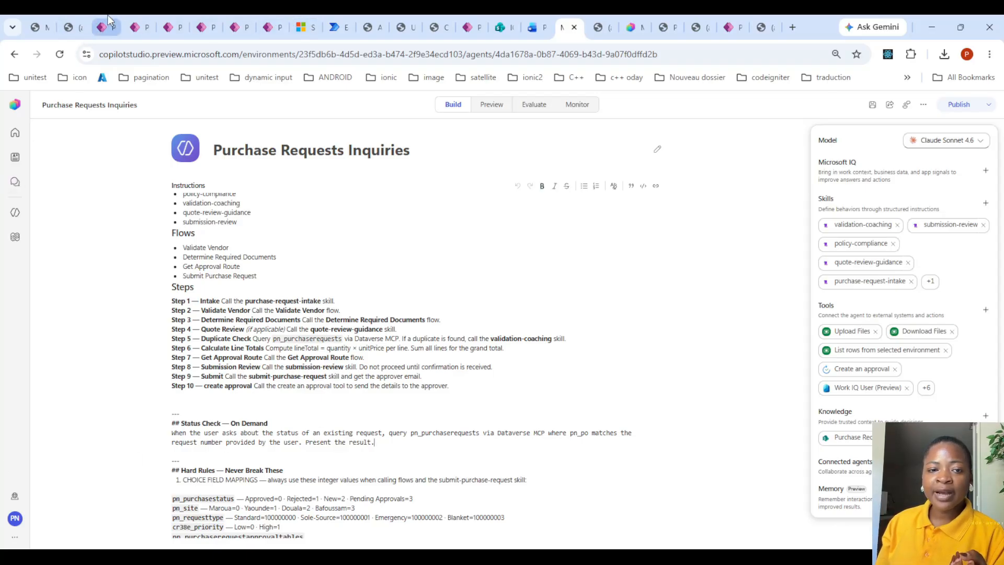
- Switch to the Power Apps tables, skim through to Purchase Requests, and view its records and list of existing columns
left_click(134, 20)
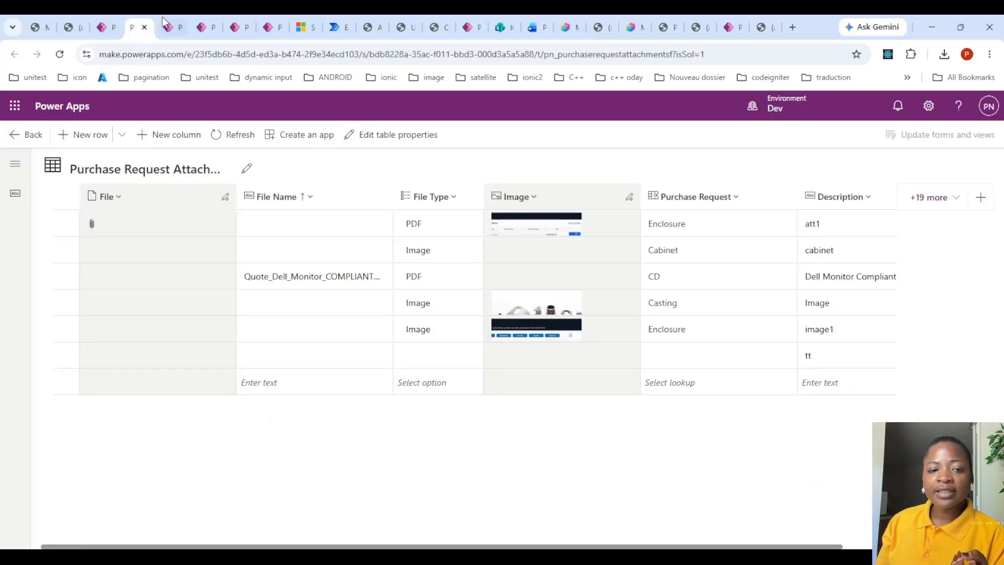
left_click(167, 21)
left_click(194, 21)
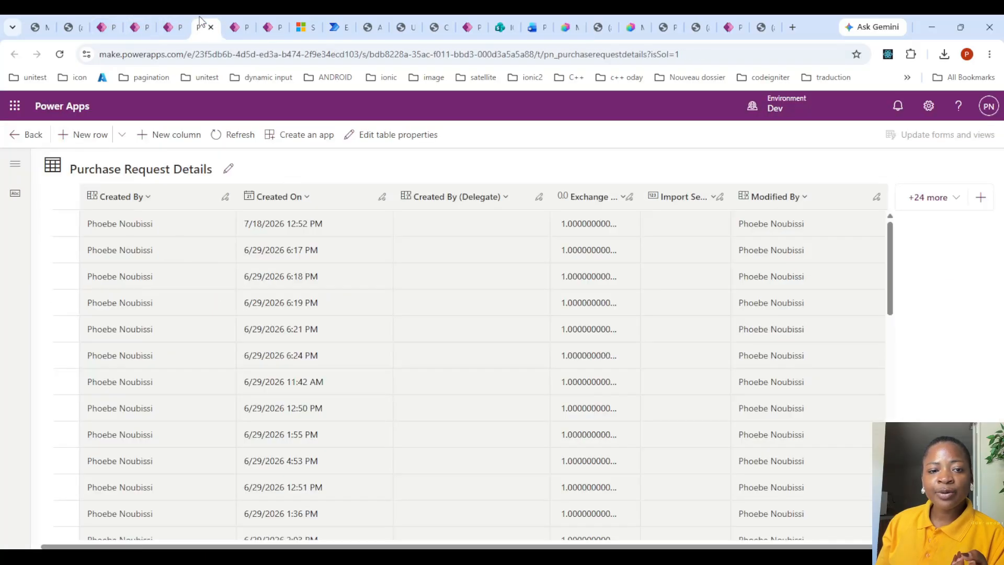
left_click(234, 23)
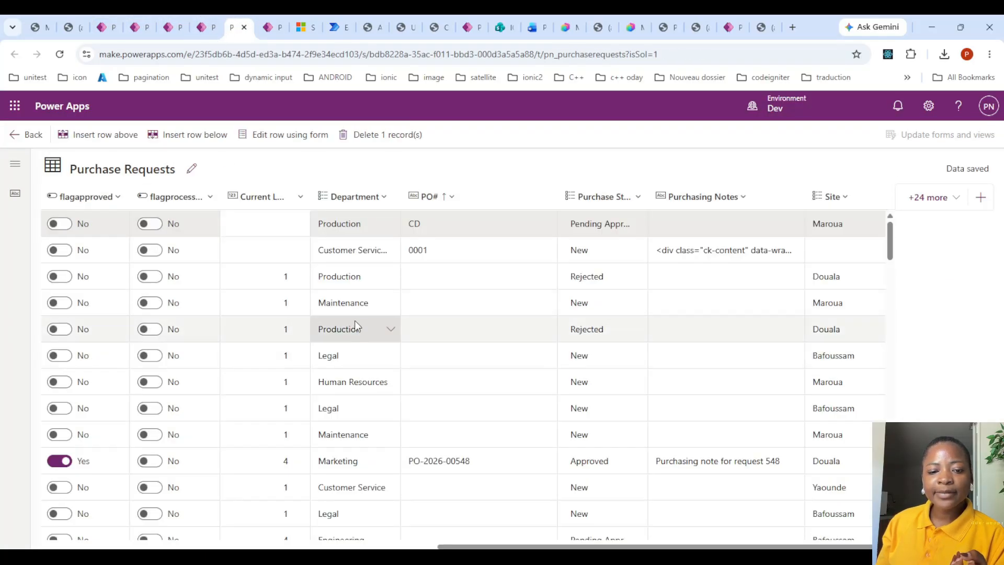
scroll(606, 381, "down", 10)
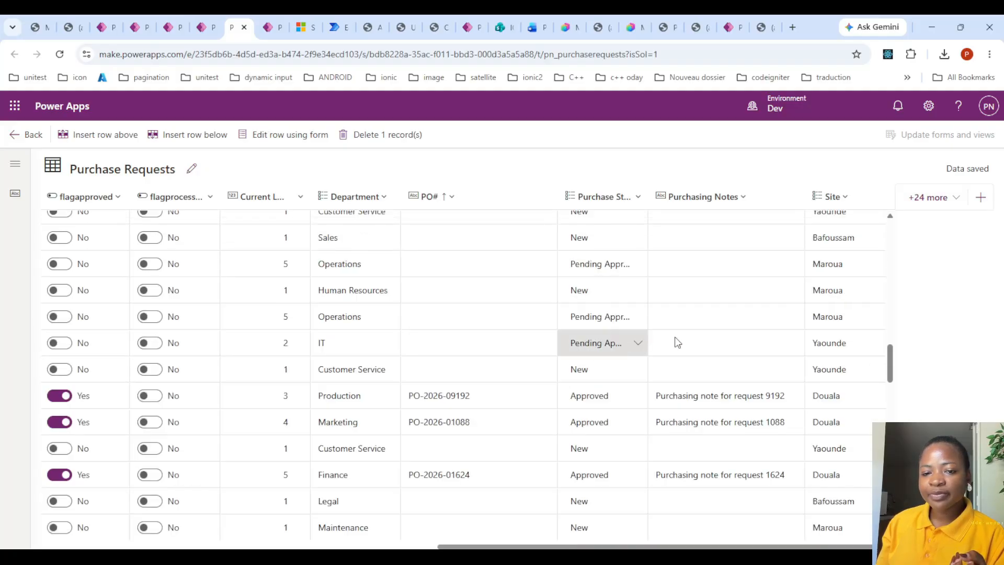
left_click_drag(890, 372, 919, 190)
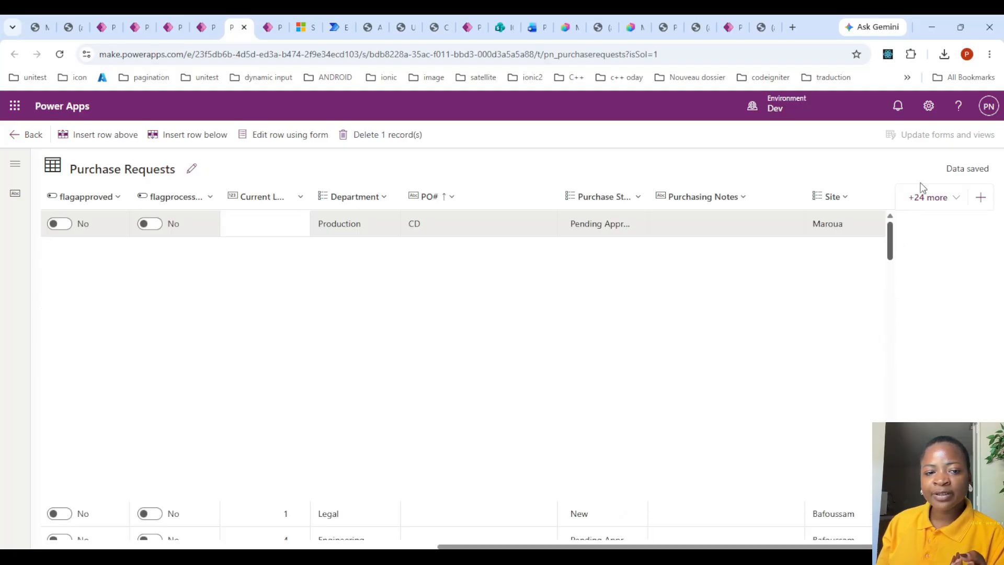
left_click(951, 206)
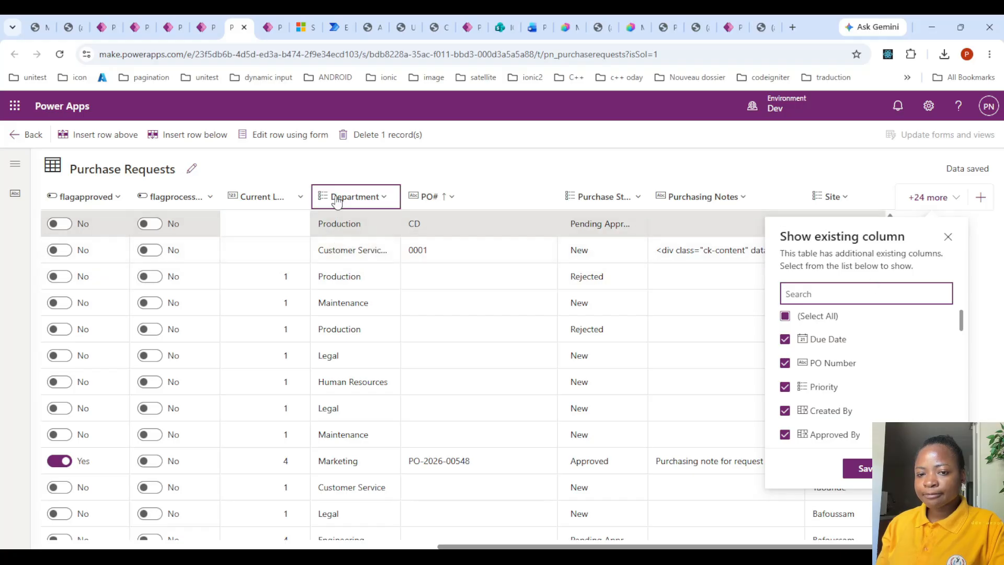
- Change the PO# column of Purchase Requests to an autonumber data type with the prefix PO, and save the column
left_click(441, 197)
left_click(455, 226)
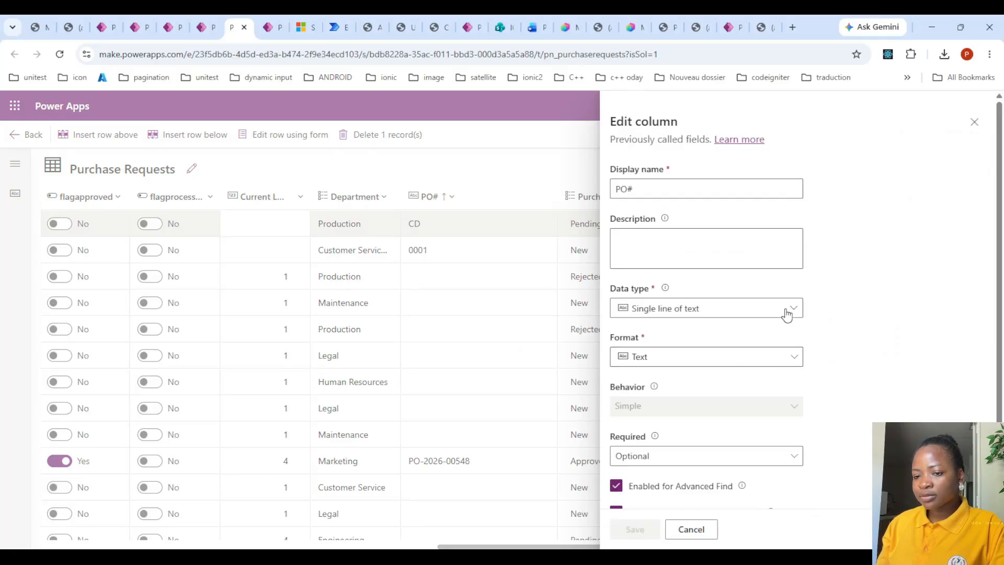
left_click(785, 313)
left_click(693, 352)
scroll(874, 339, "down", 4)
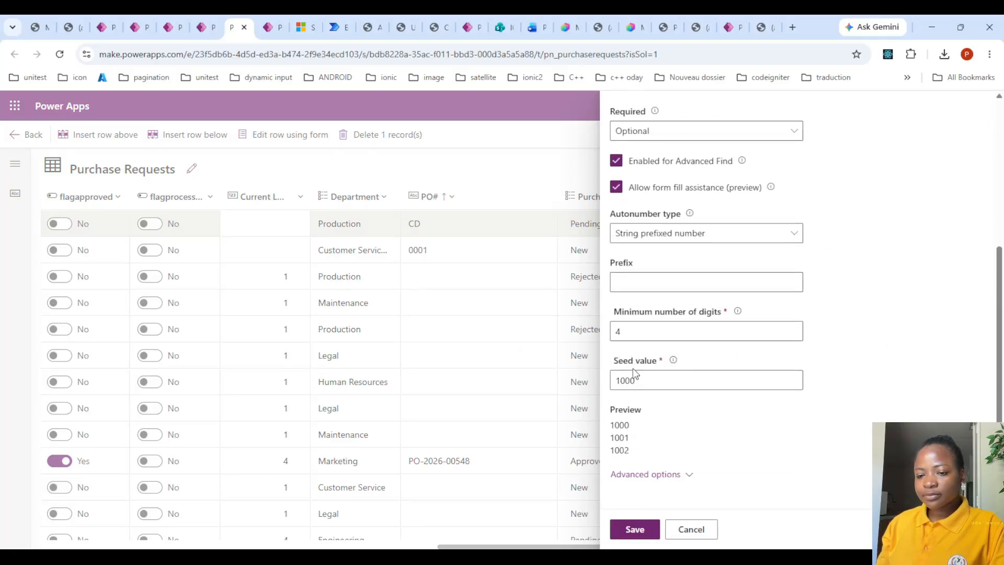
left_click(631, 285)
type("PO")
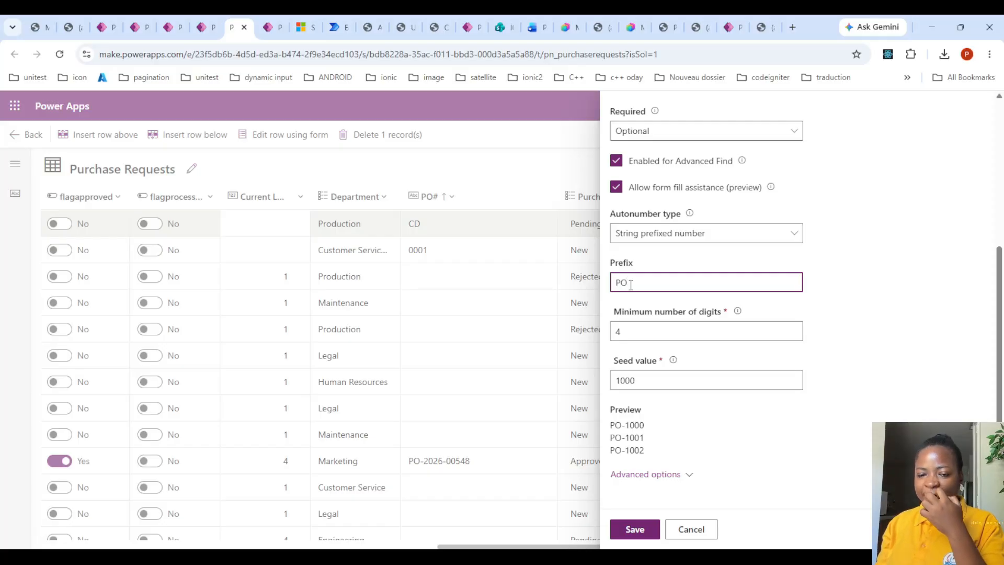
left_click(640, 527)
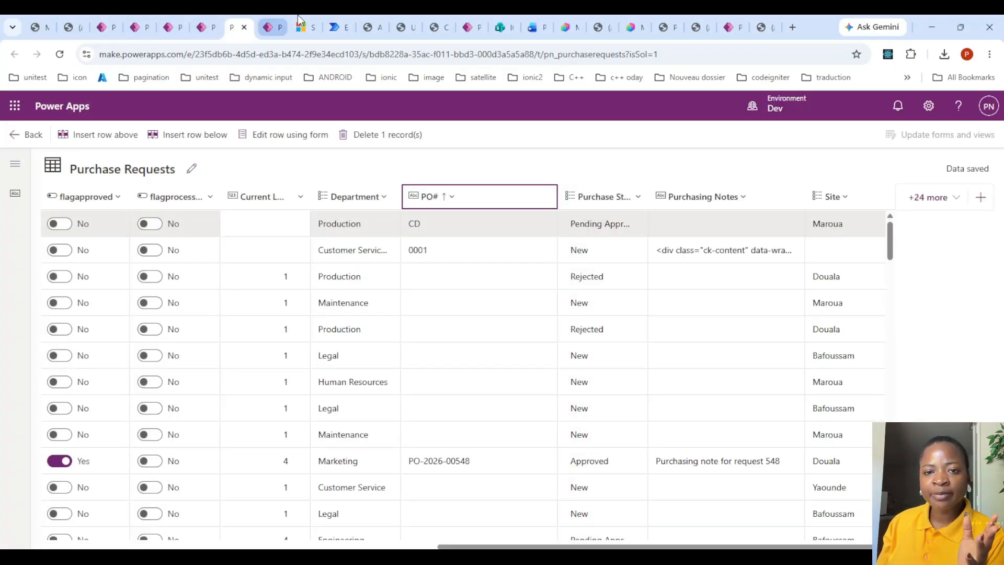
- Return to the agent in Copilot Studio, skim its instructions down to the hard rules and choice field mappings, and save the agent
left_click(574, 22)
scroll(251, 395, "down", 3)
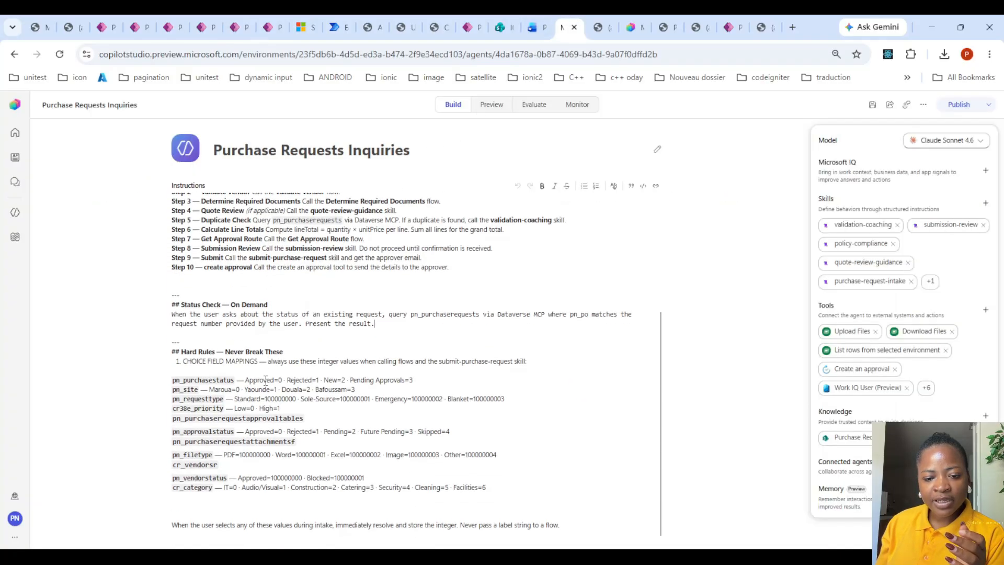
scroll(277, 337, "up", 2)
scroll(278, 337, "up", 2)
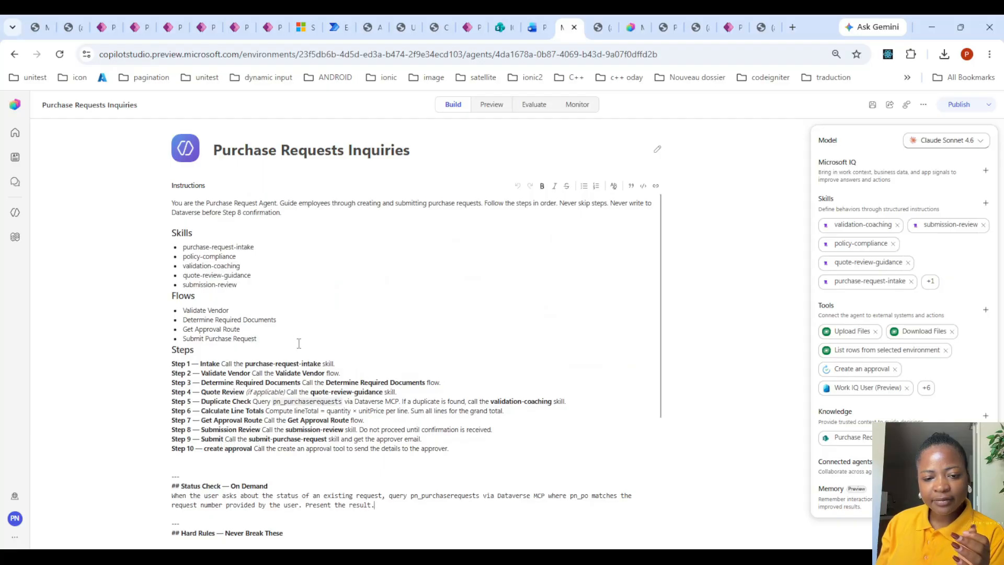
scroll(298, 343, "down", 5)
scroll(289, 355, "up", 3)
scroll(289, 356, "up", 1)
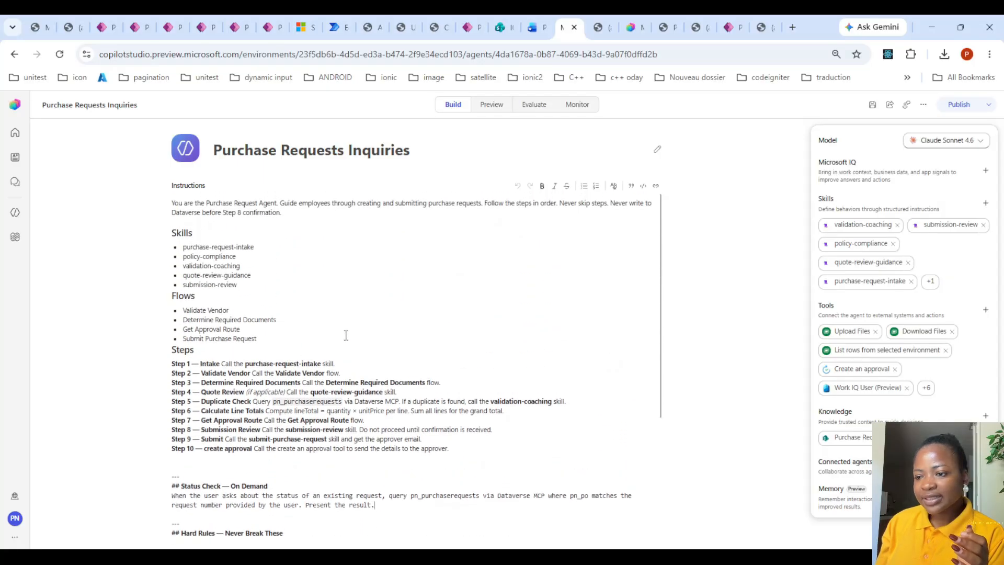
left_click(872, 104)
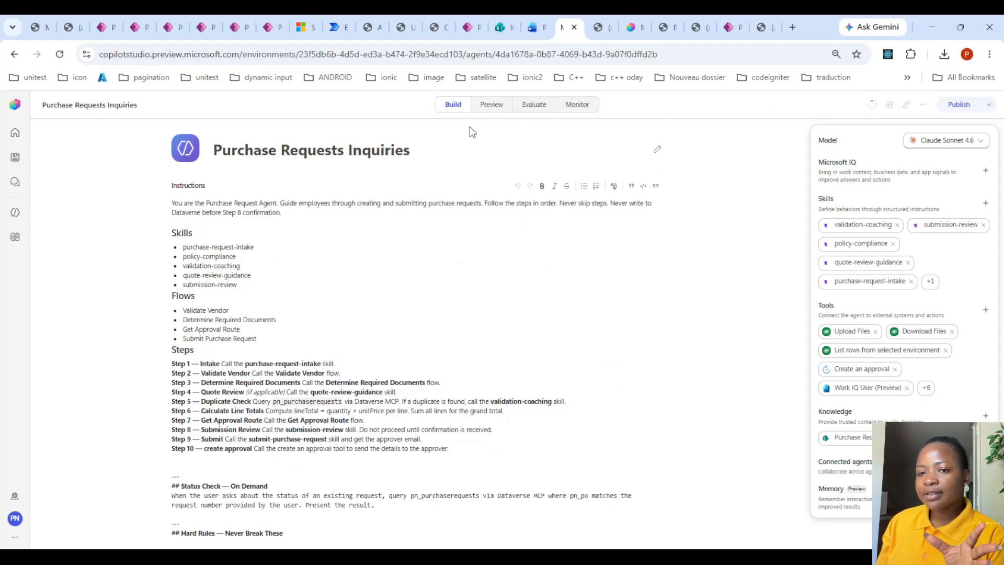
- Start a new chat in the agent's preview and send "hi i would like to put on a purchase request"
left_click(496, 106)
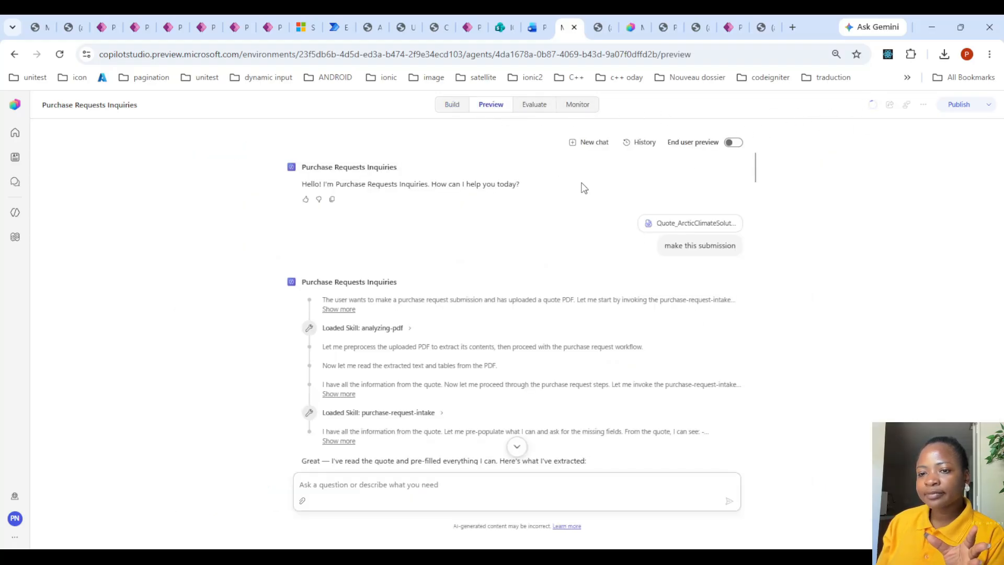
left_click(590, 143)
left_click(392, 484)
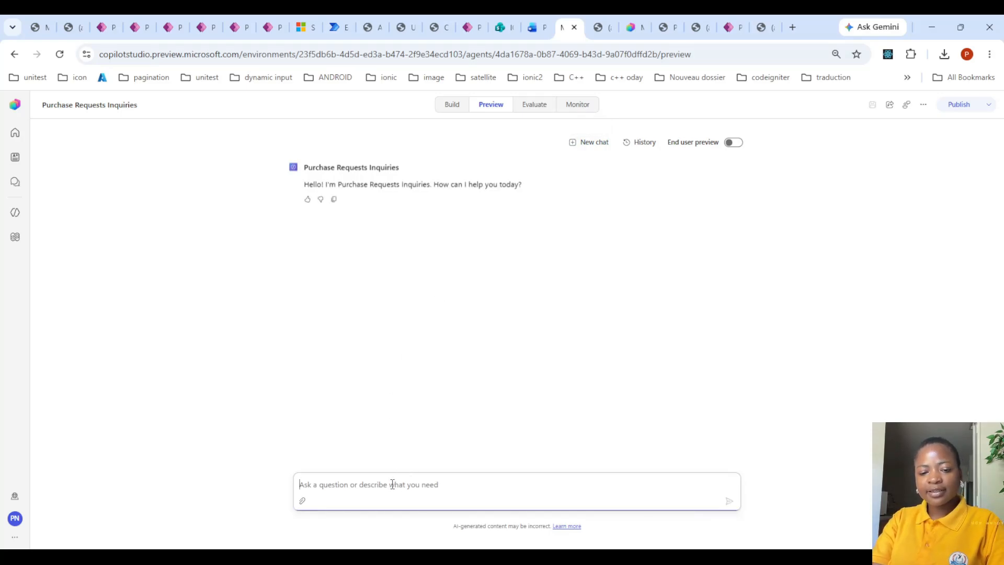
type("Hi i would like to pu")
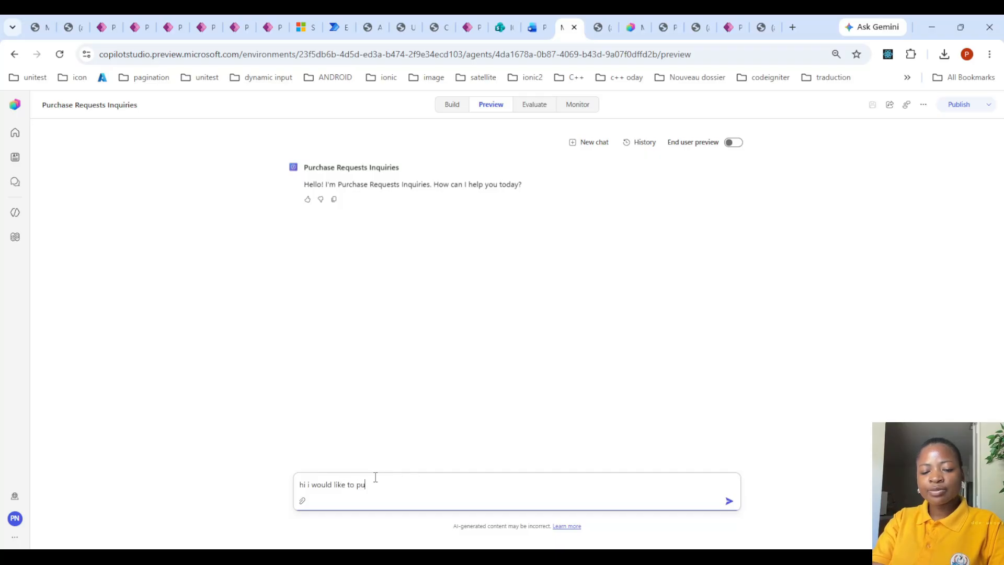
type("rc")
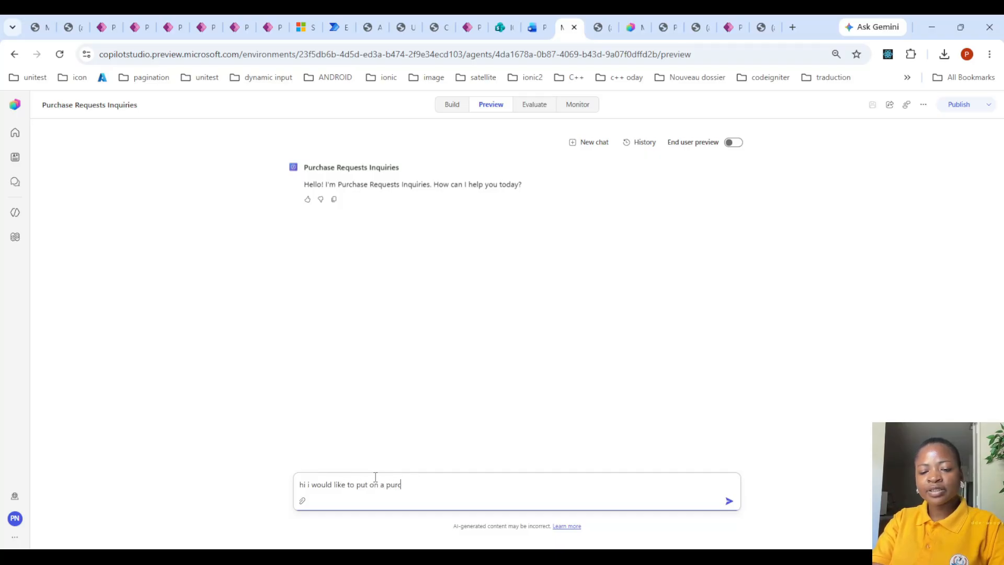
type("hase request")
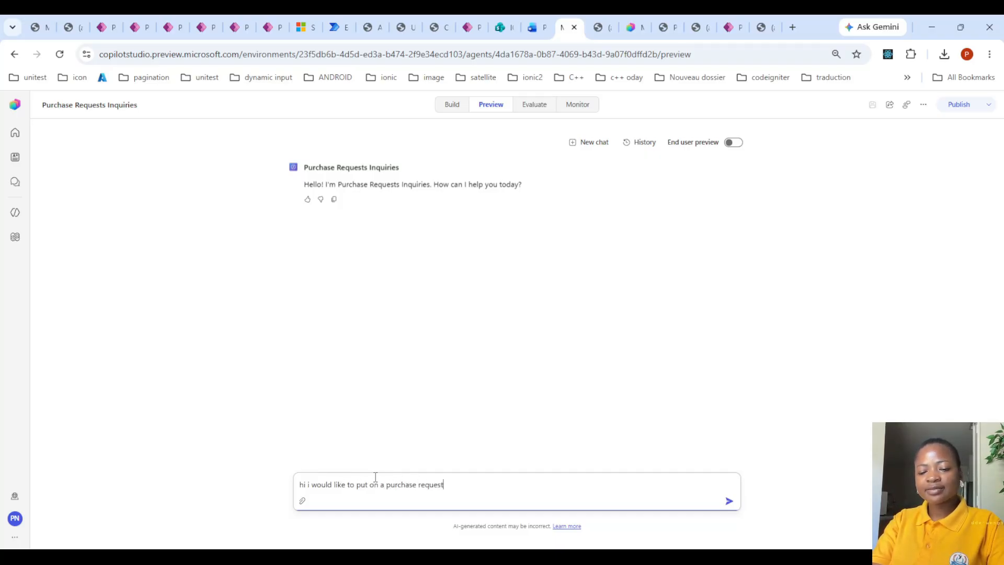
key("Return")
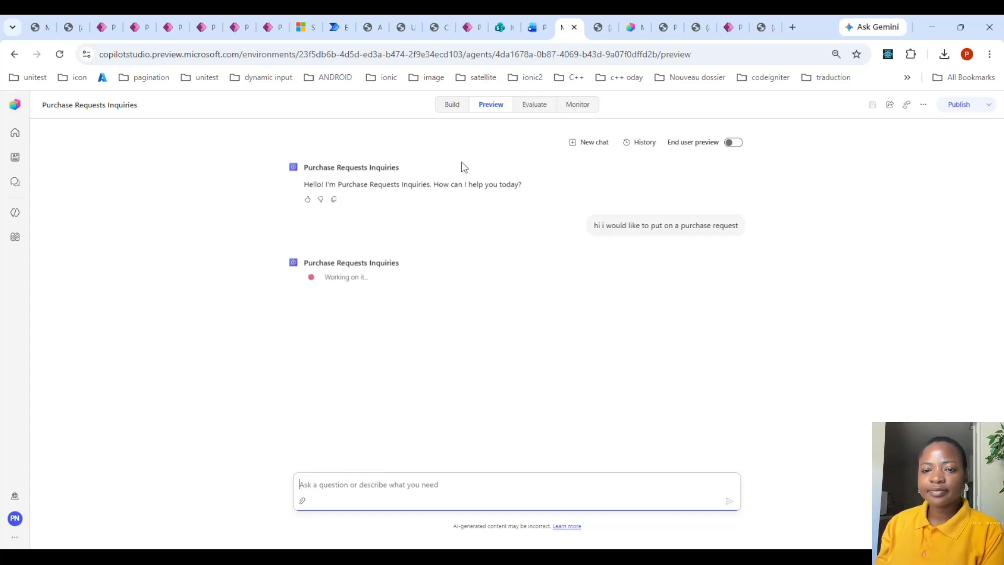
- Go back to the agent's build view, skim its instructions, and read through the purchase-request-intake skill's activation, collection sequence and rules
left_click(446, 106)
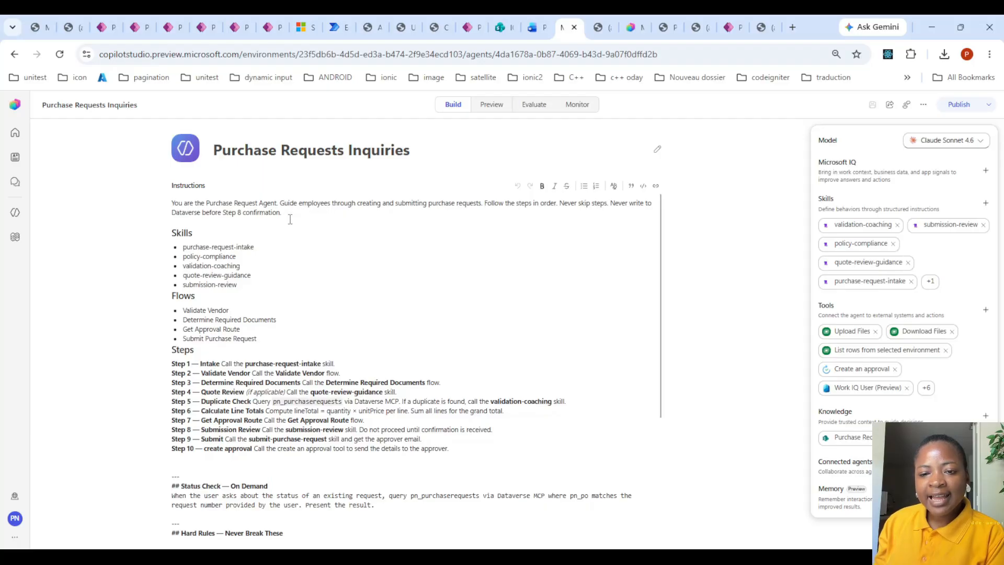
scroll(320, 223, "down", 4)
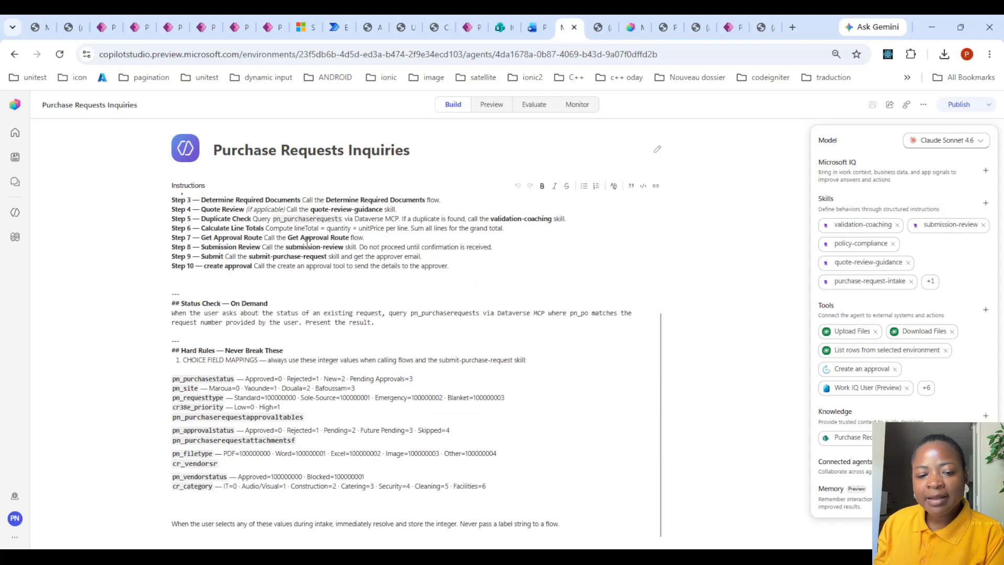
scroll(314, 230, "up", 4)
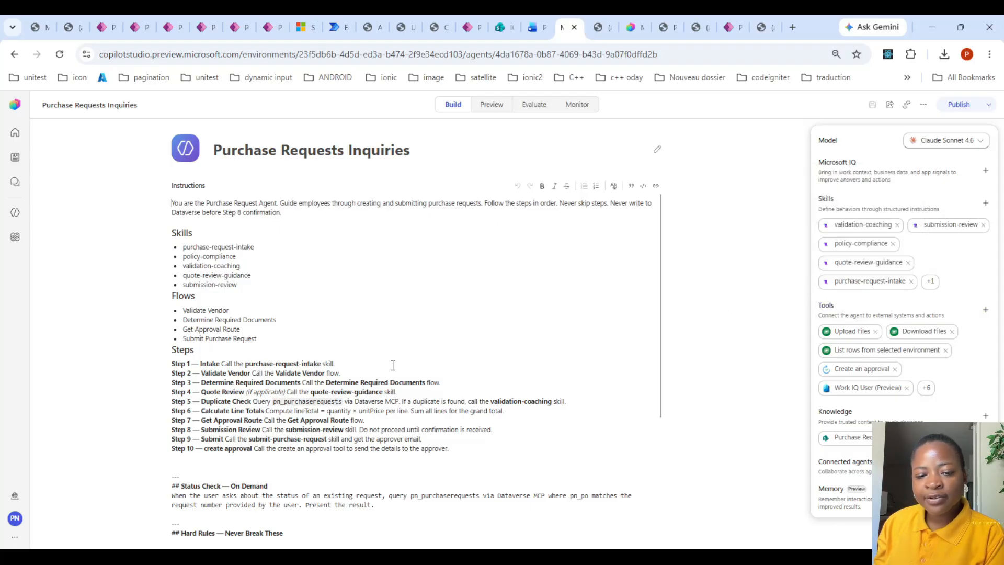
left_click(863, 285)
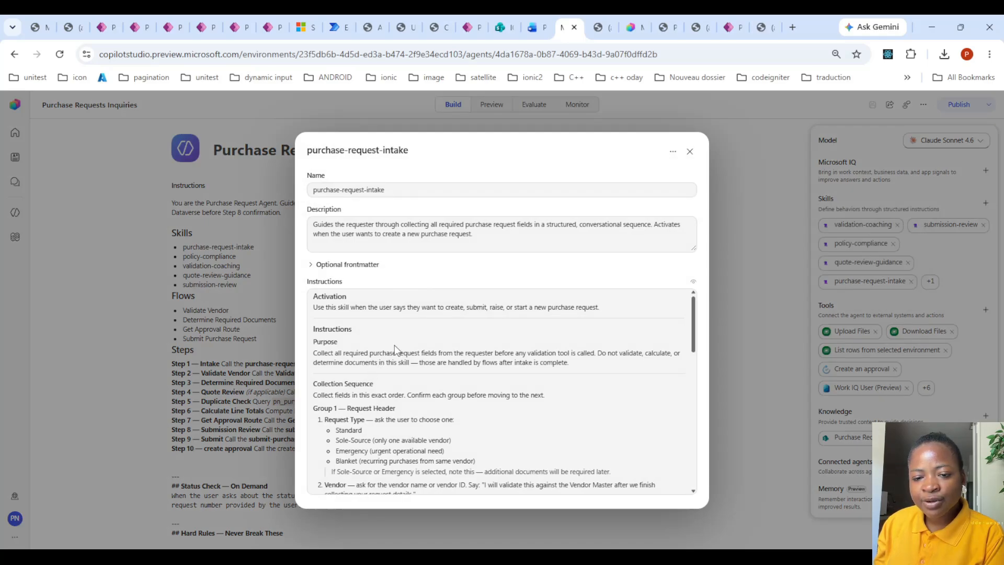
scroll(395, 349, "down", 4)
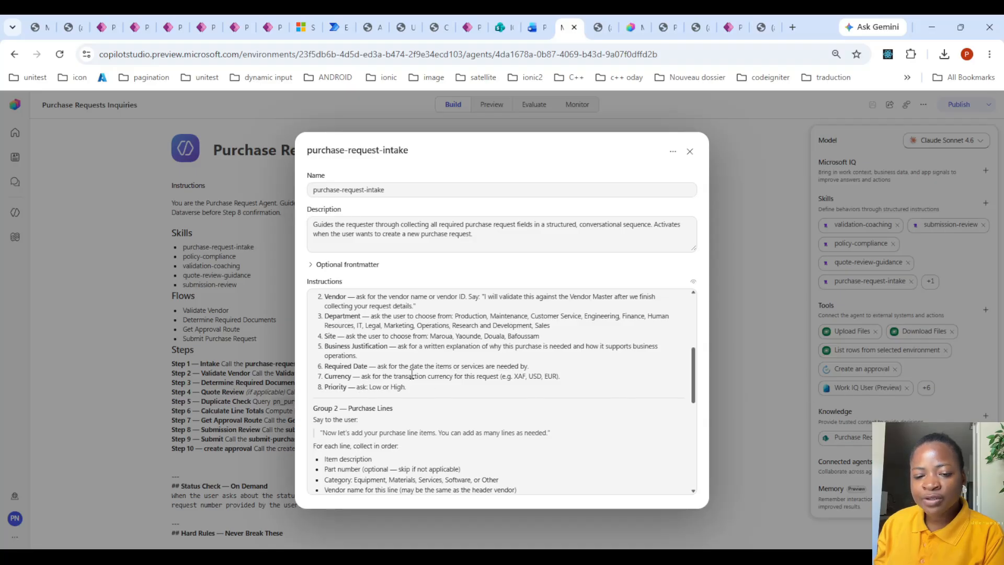
scroll(419, 406, "down", 3)
scroll(419, 413, "down", 2)
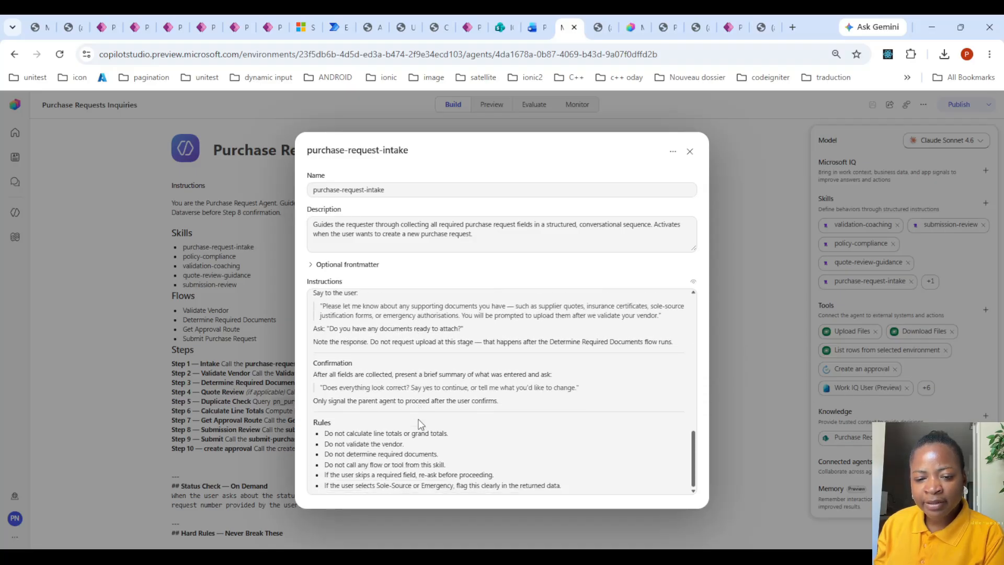
scroll(448, 451, "up", 5)
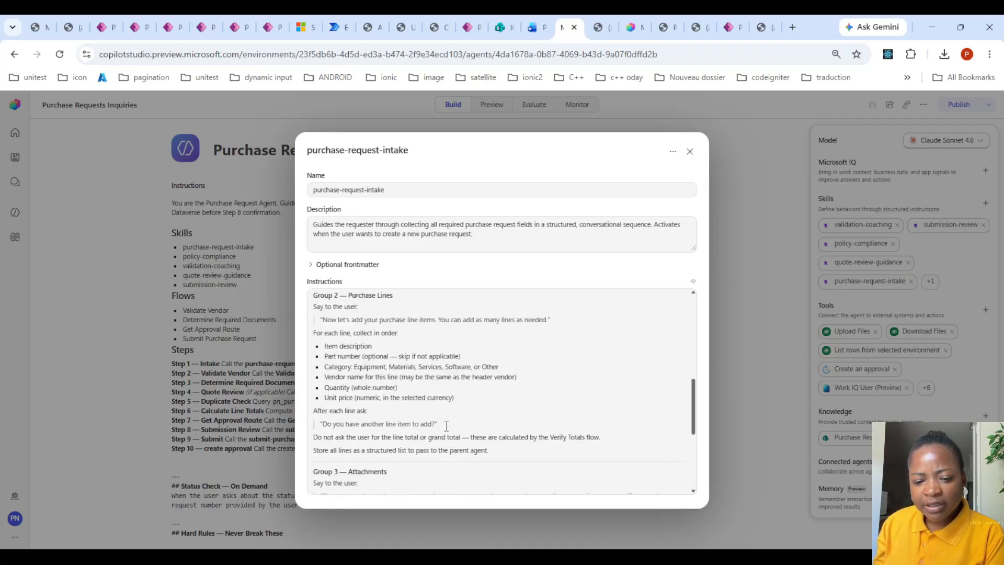
scroll(450, 419, "up", 5)
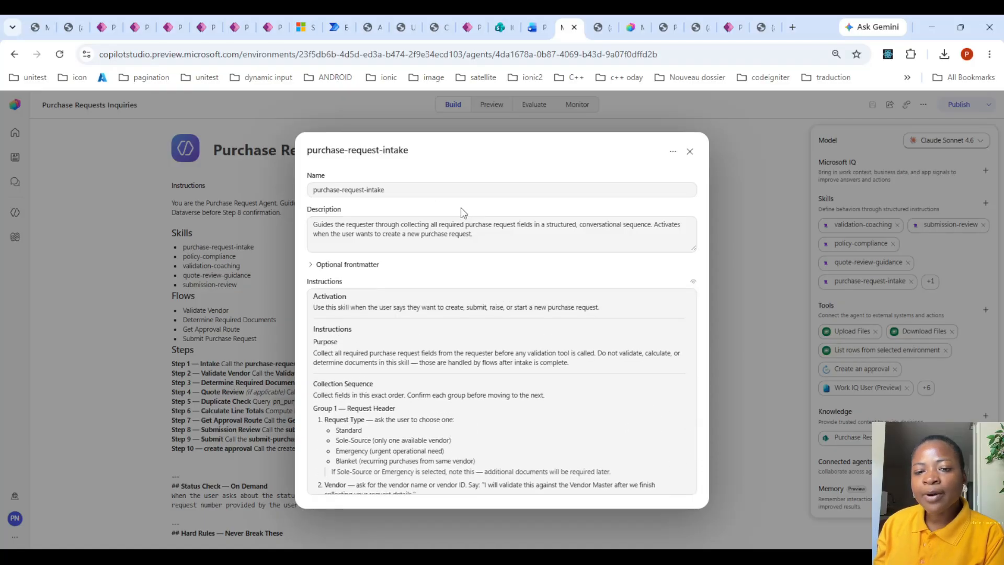
- Close the skill and, in the agent's preview chat, attach Quote_ArcticClimateSolutions1.pdf and send it with the message "use this quote items"
left_click(690, 152)
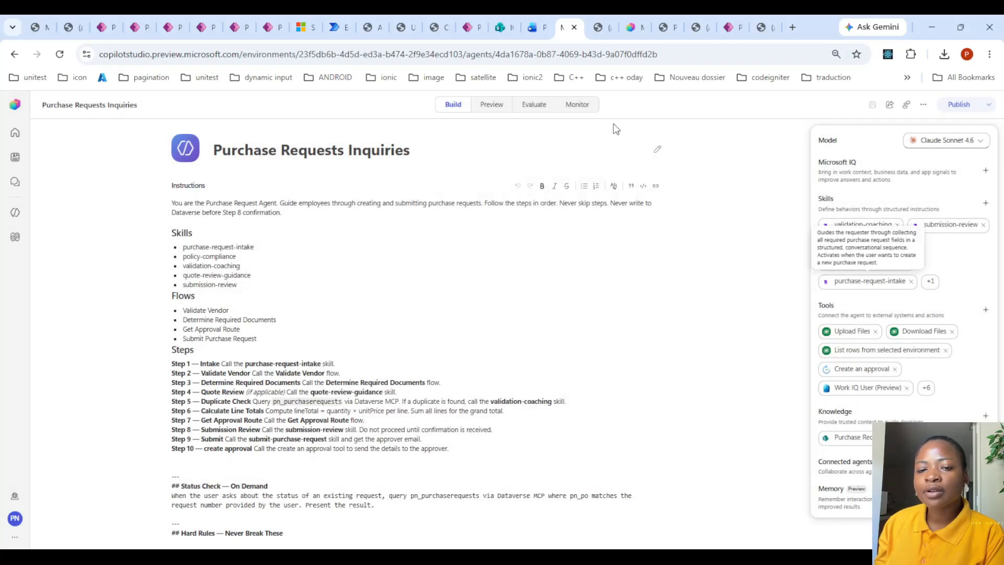
left_click(489, 104)
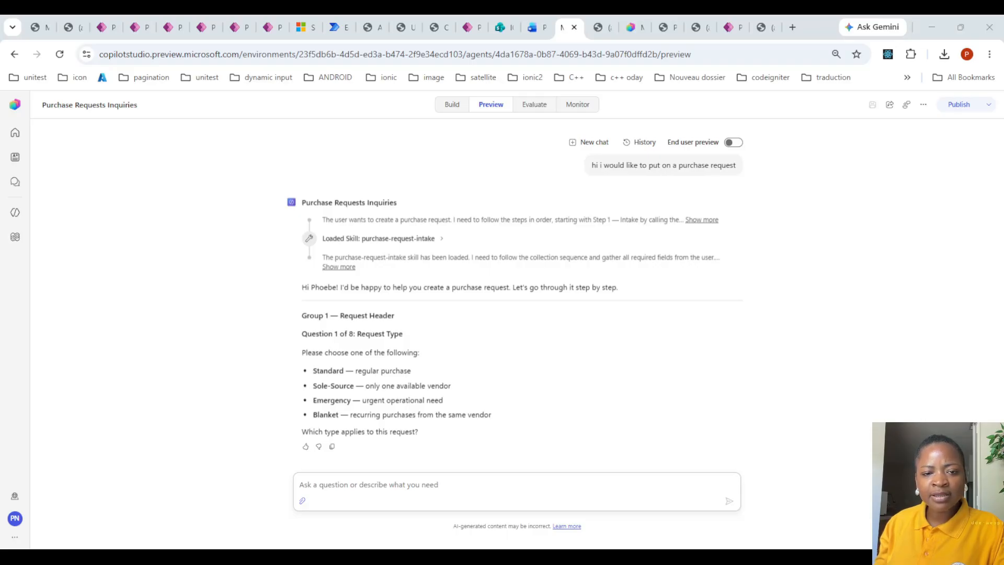
left_click(377, 486)
type("use this qu")
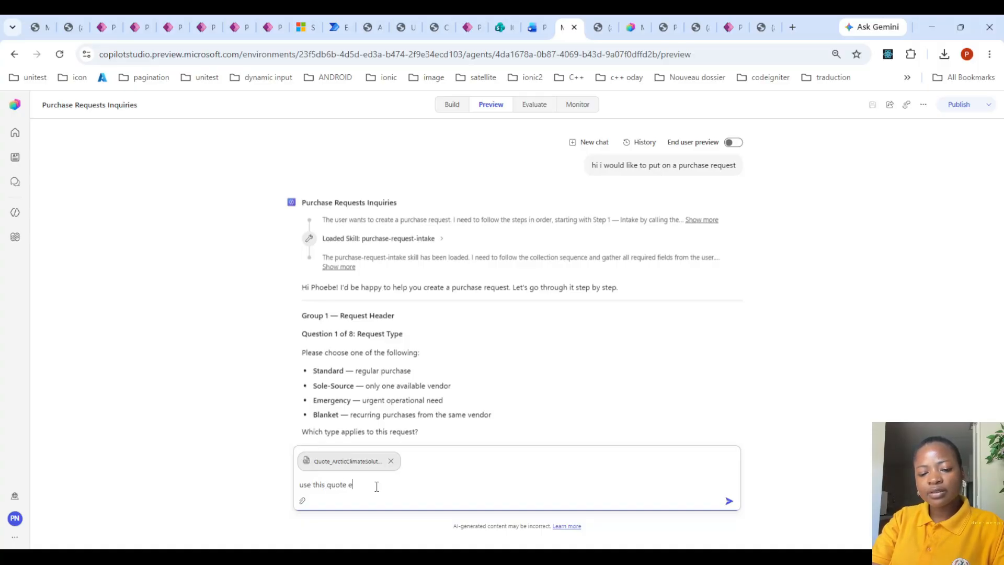
type("ote items")
key("Return")
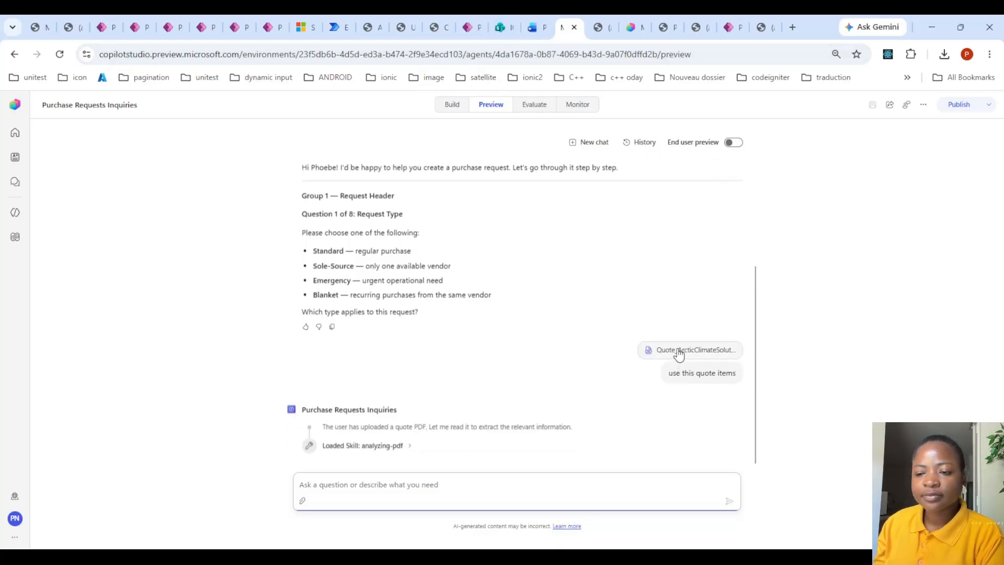
- Open the attached Arctic Climate Solutions quote PDF and examine its validity date, vendor name, quoted items, and terms and conditions
left_click(685, 331)
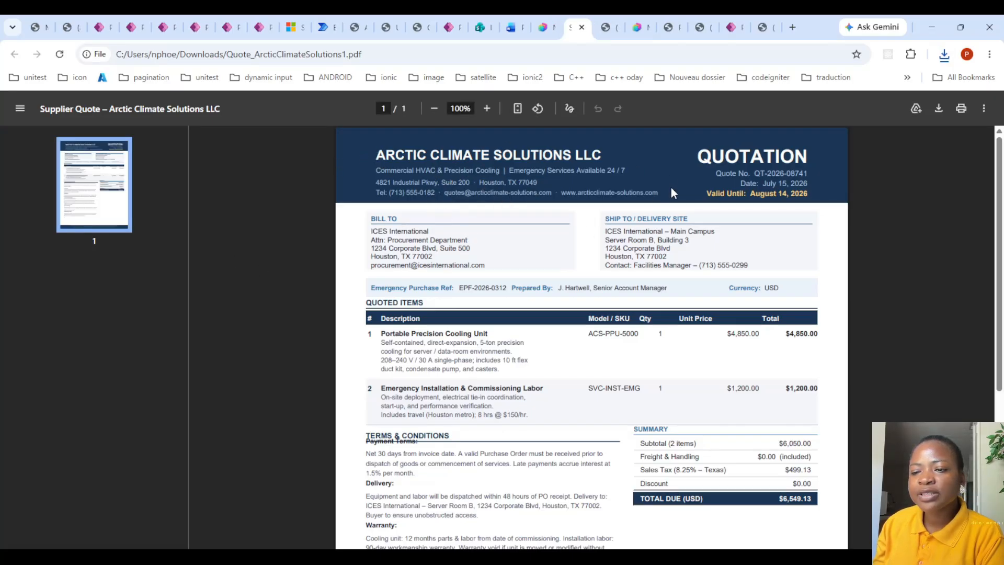
left_click_drag(742, 195, 815, 194)
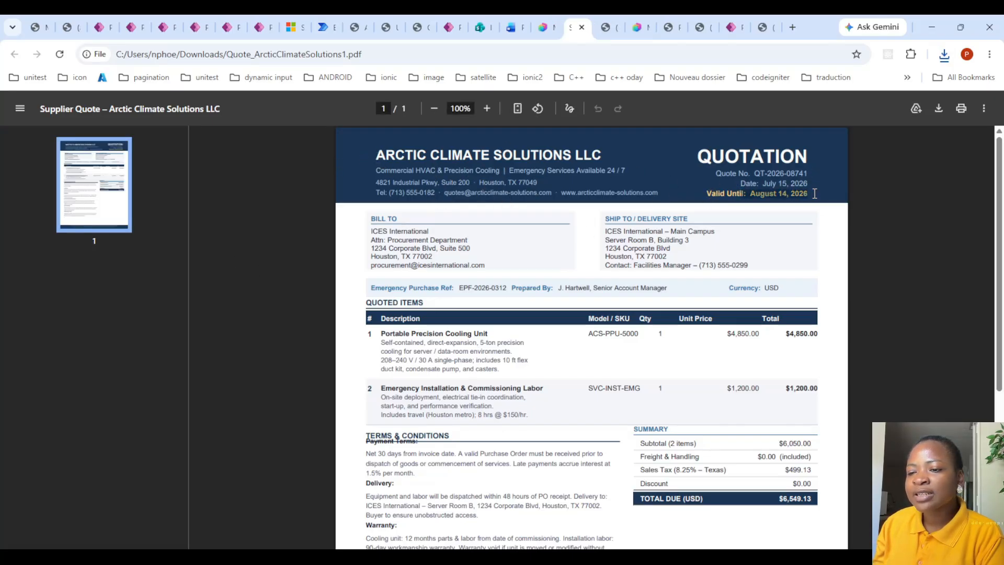
scroll(680, 212, "down", 3)
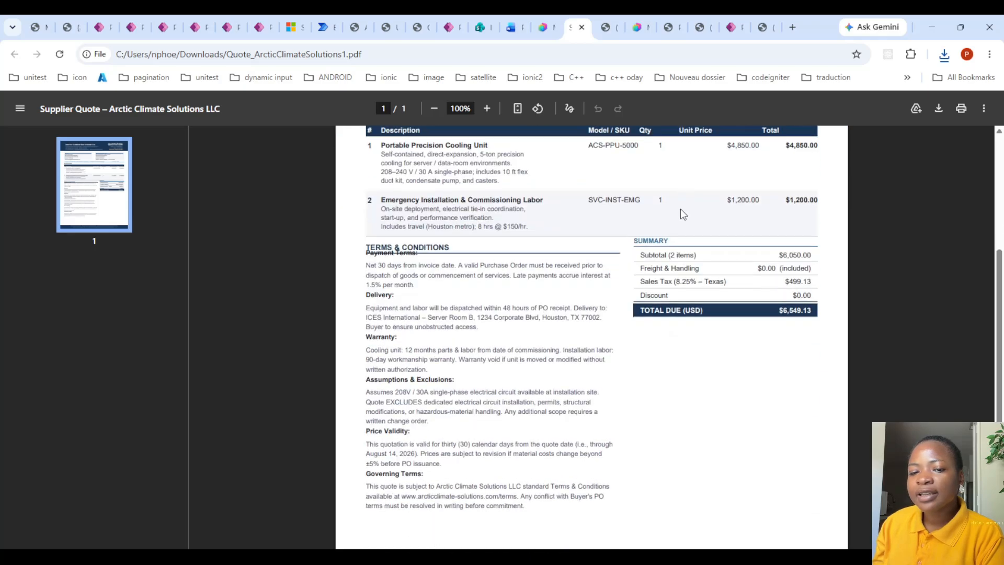
scroll(680, 212, "up", 3)
left_click_drag(389, 155, 600, 156)
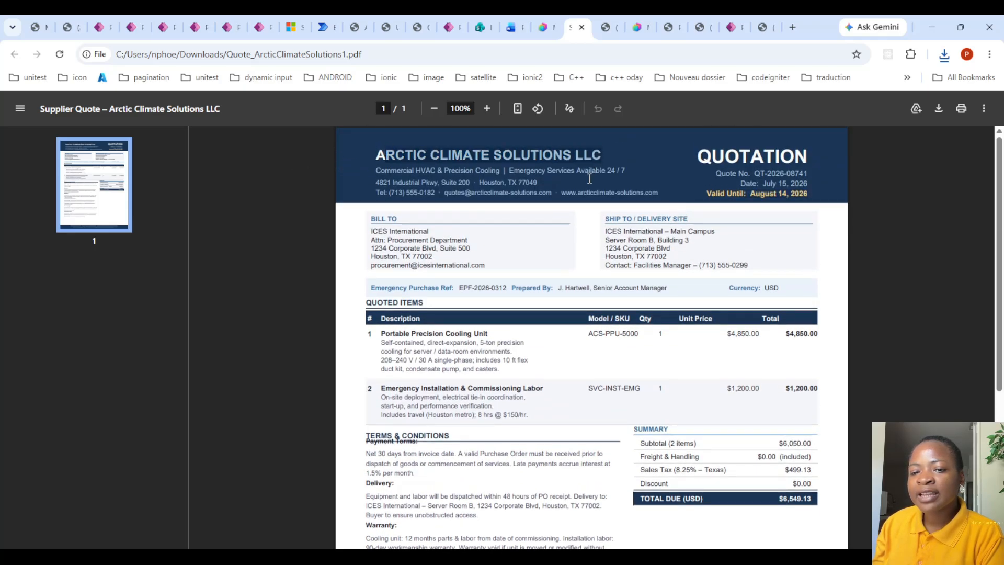
scroll(560, 245, "down", 4)
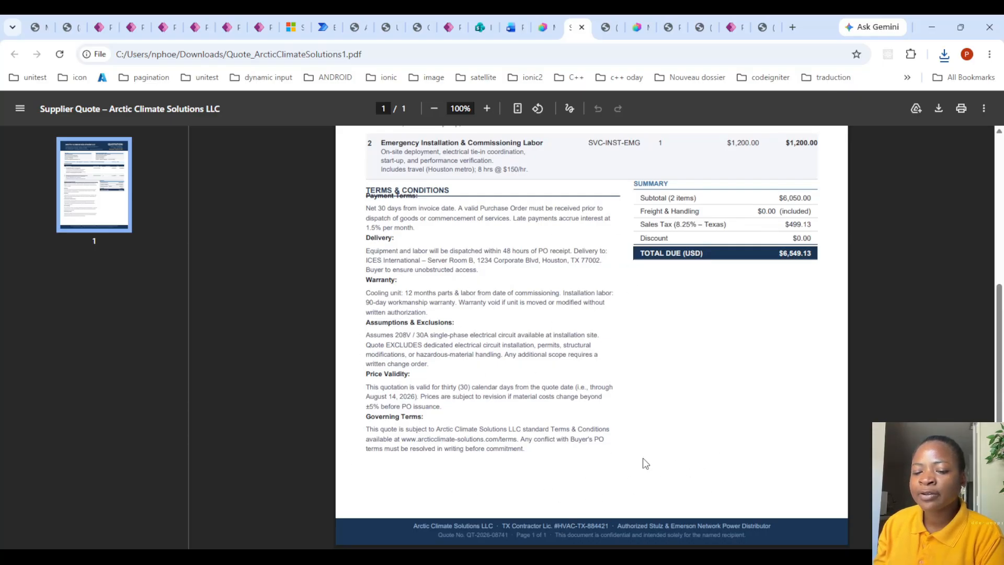
- Return to the agent's preview chat and review the quote details it extracted, its processing steps and the remaining request questions
left_click(541, 26)
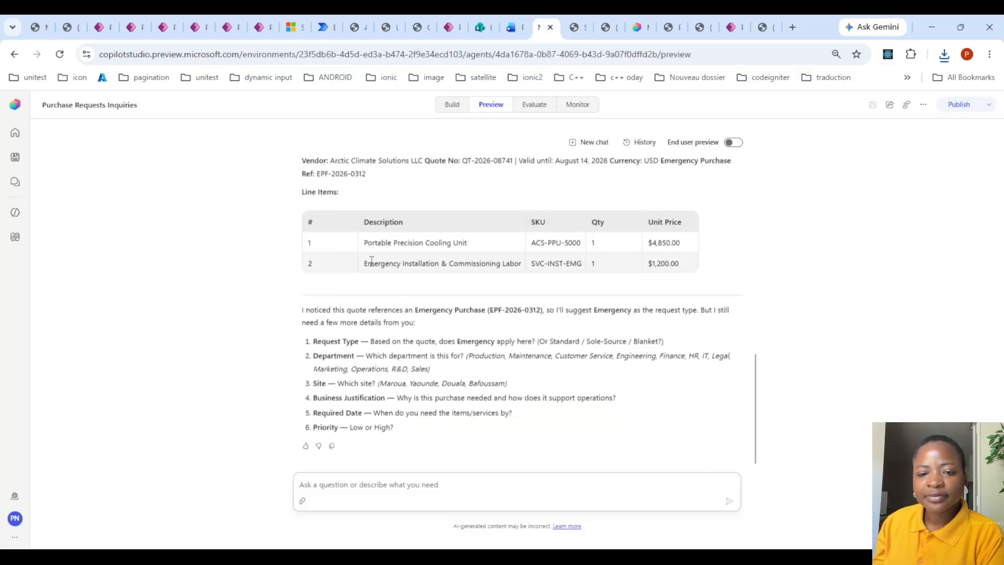
scroll(379, 257, "up", 2)
scroll(379, 257, "up", 1)
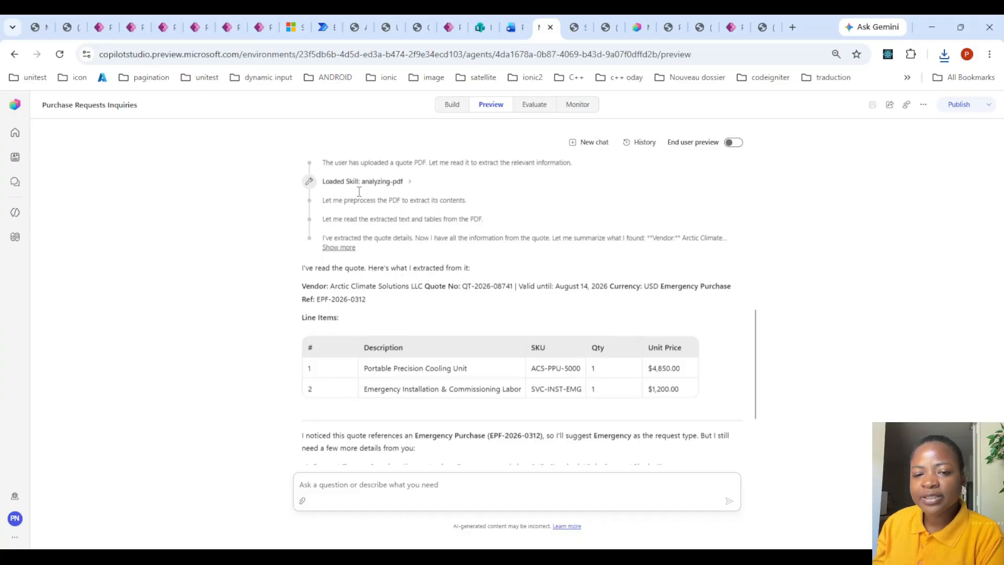
scroll(359, 192, "up", 1)
scroll(407, 260, "down", 3)
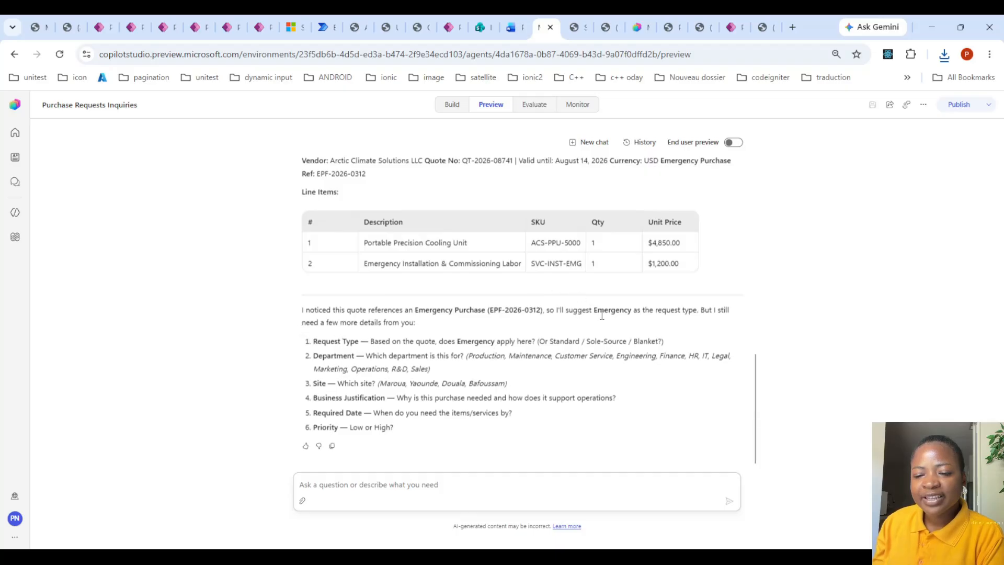
scroll(364, 330, "up", 4)
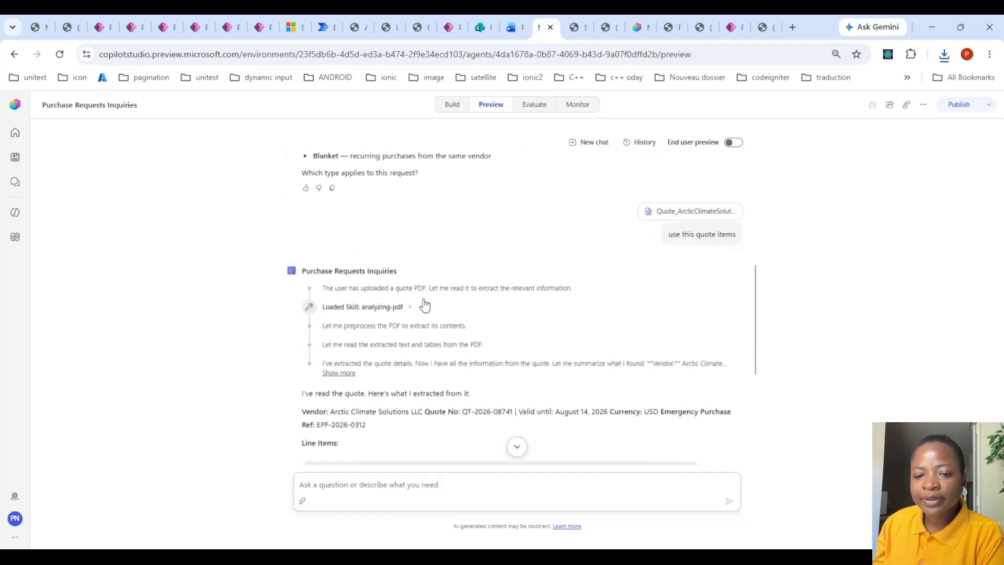
scroll(419, 303, "up", 5)
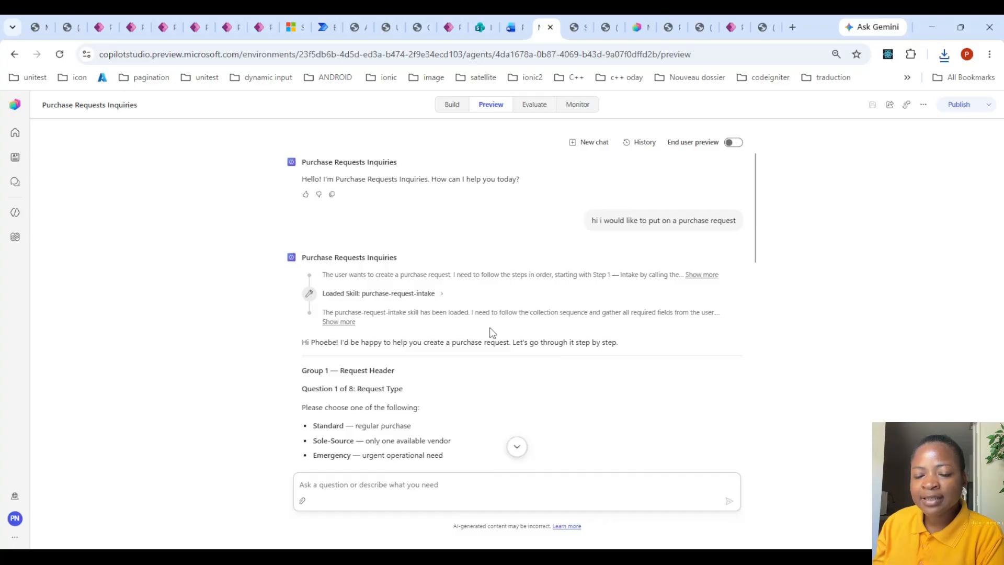
scroll(500, 343, "down", 10)
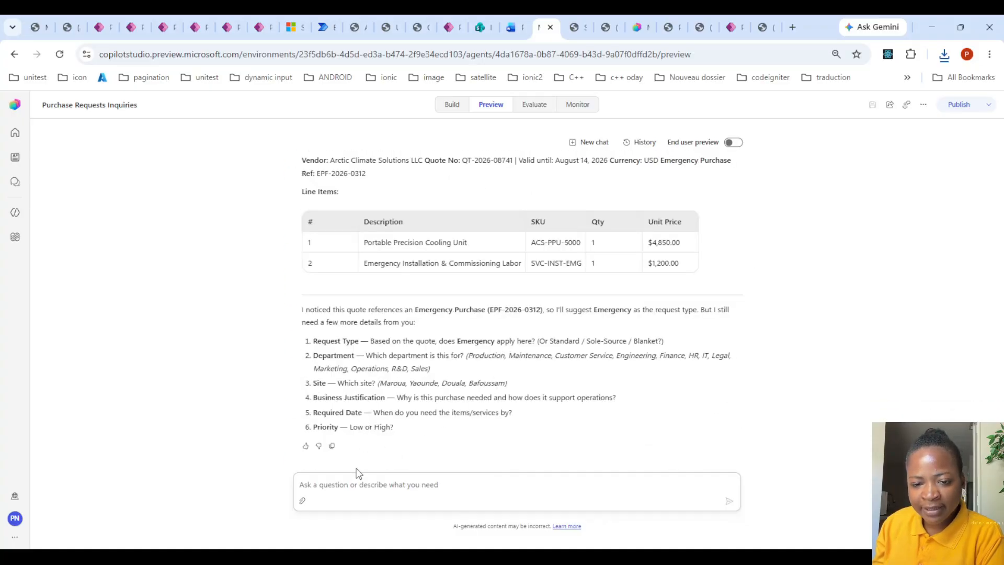
- Answer the agent's request questions by sending "standard,Operations,Maroua,Really needed at the moment,august 14,2026,low"
left_click(374, 485)
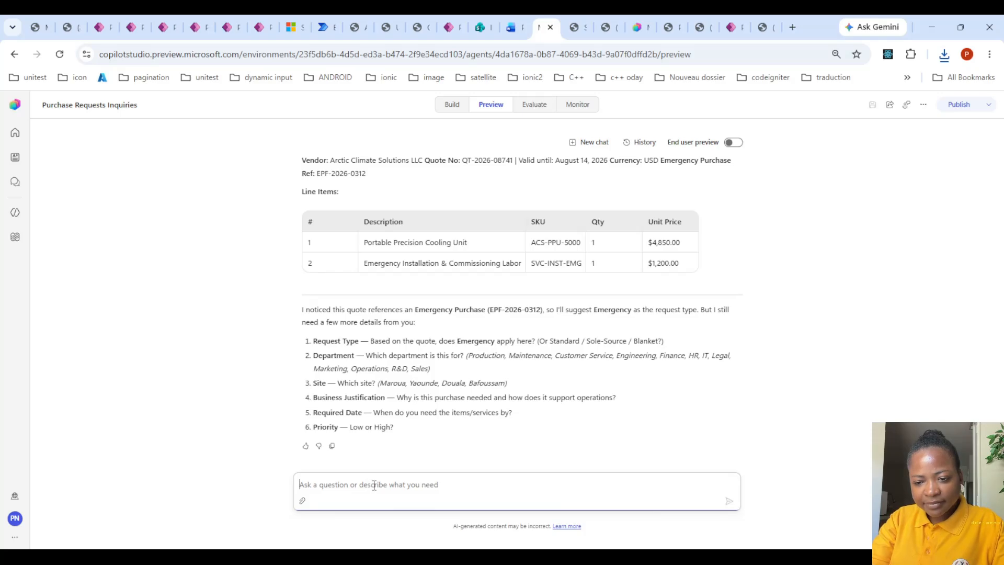
type("sole")
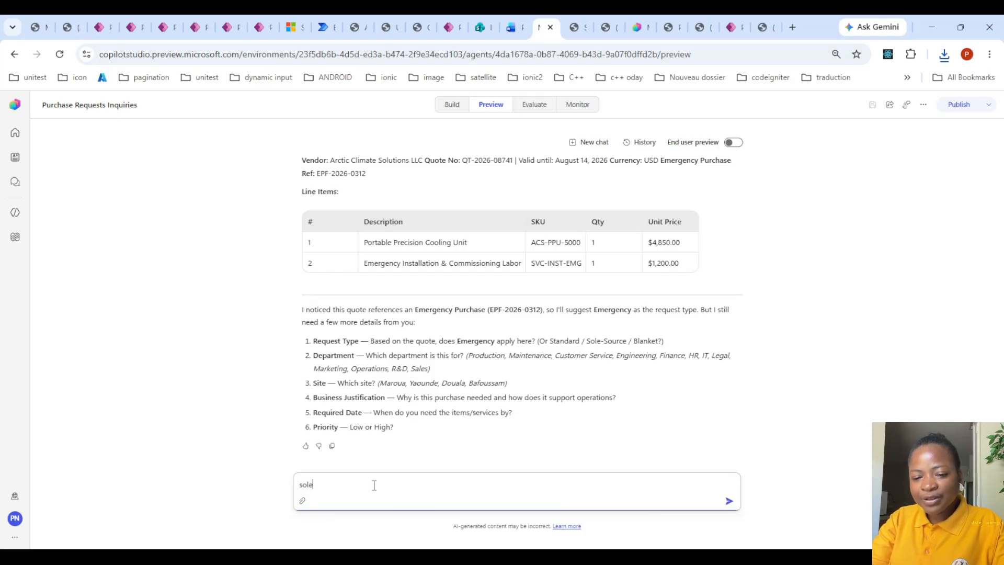
key("BackSpace")
key("BackSpace")
type("standard")
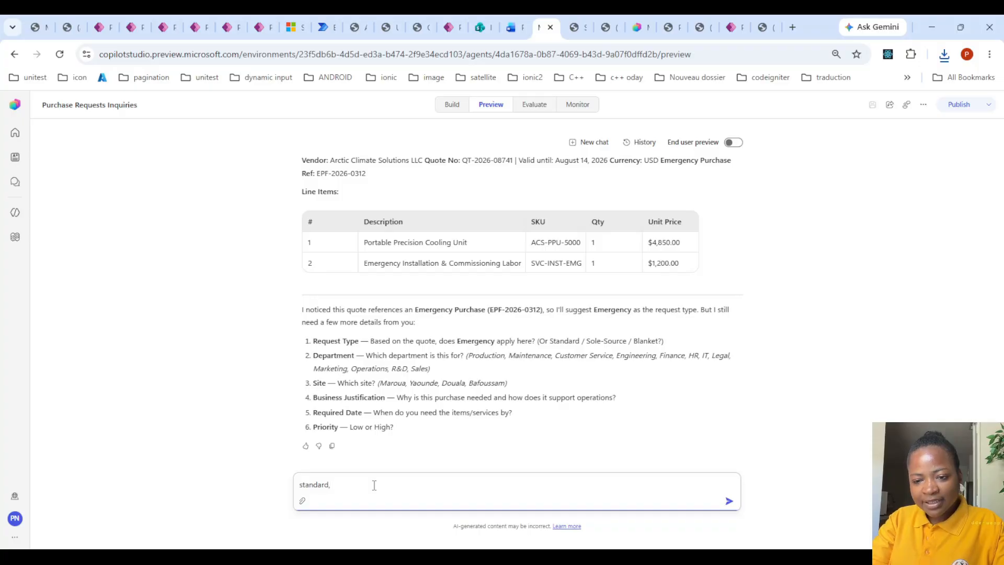
type(",Operati")
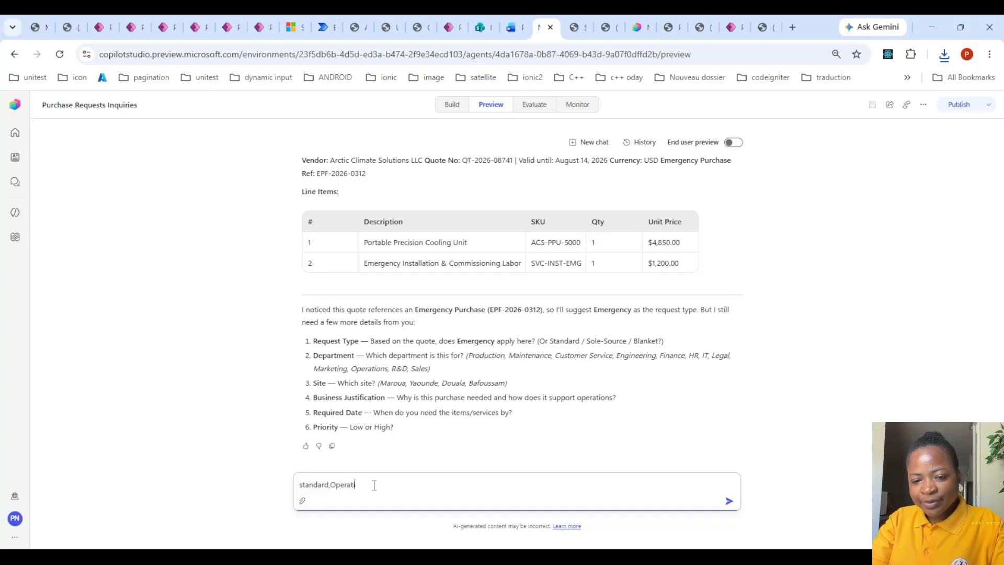
type("ons,M")
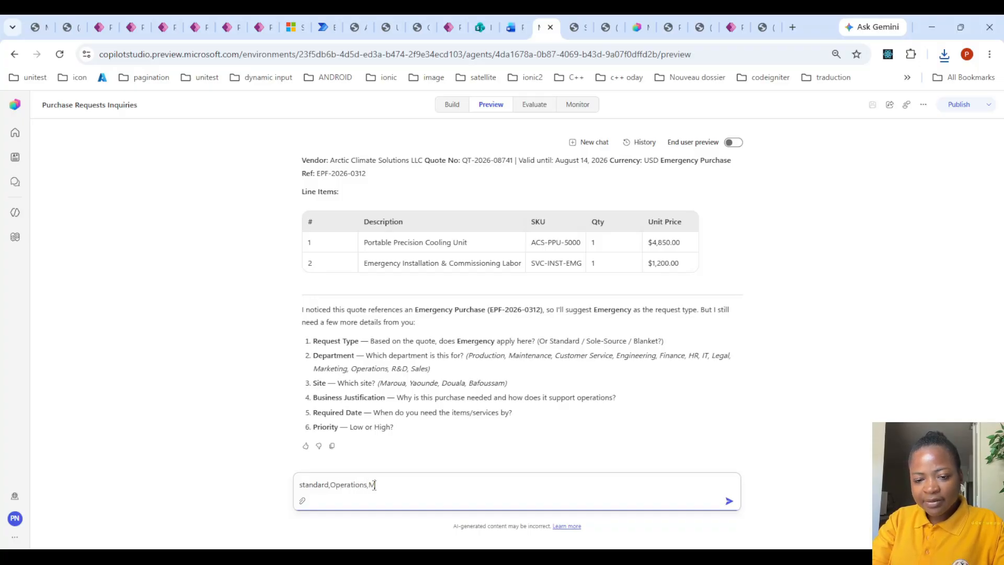
type("aroua,")
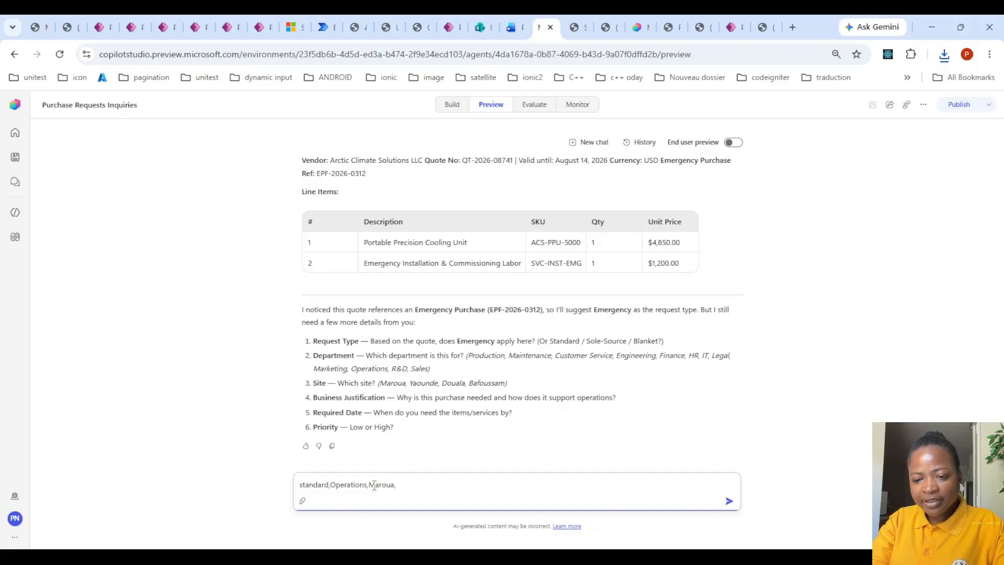
type("Reall")
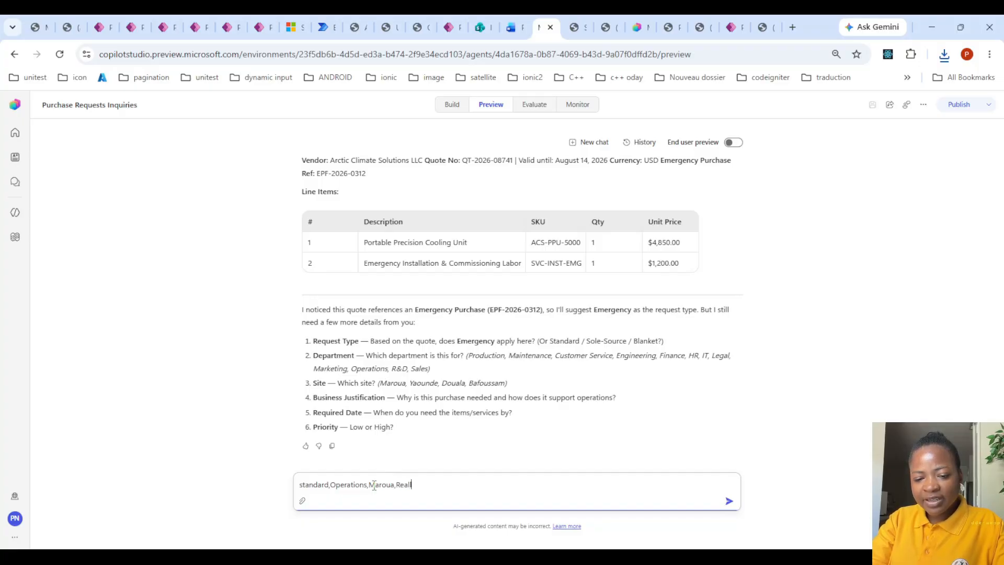
type("y needed at the moment")
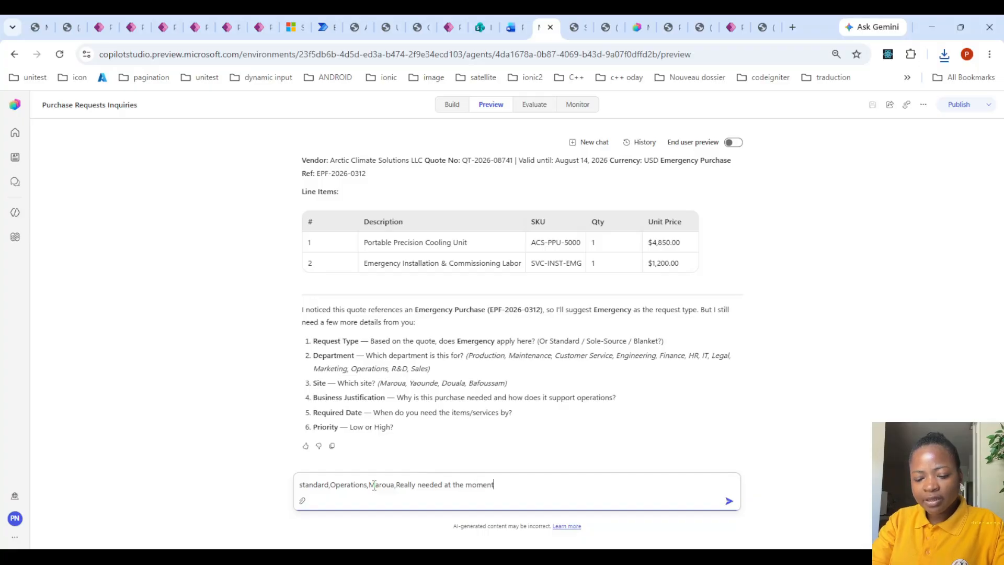
type(",august")
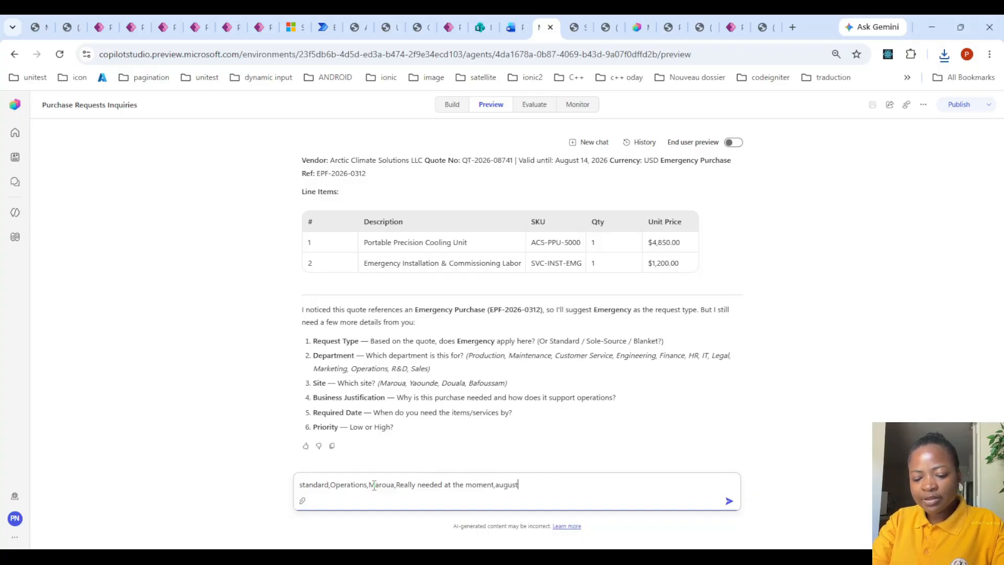
type(" 14,")
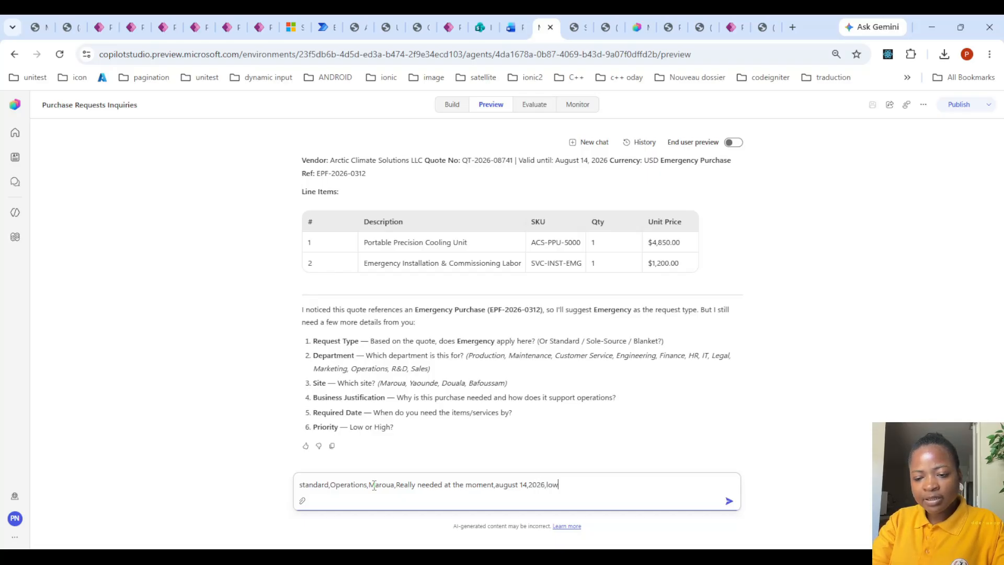
type("2026,low")
key("Return")
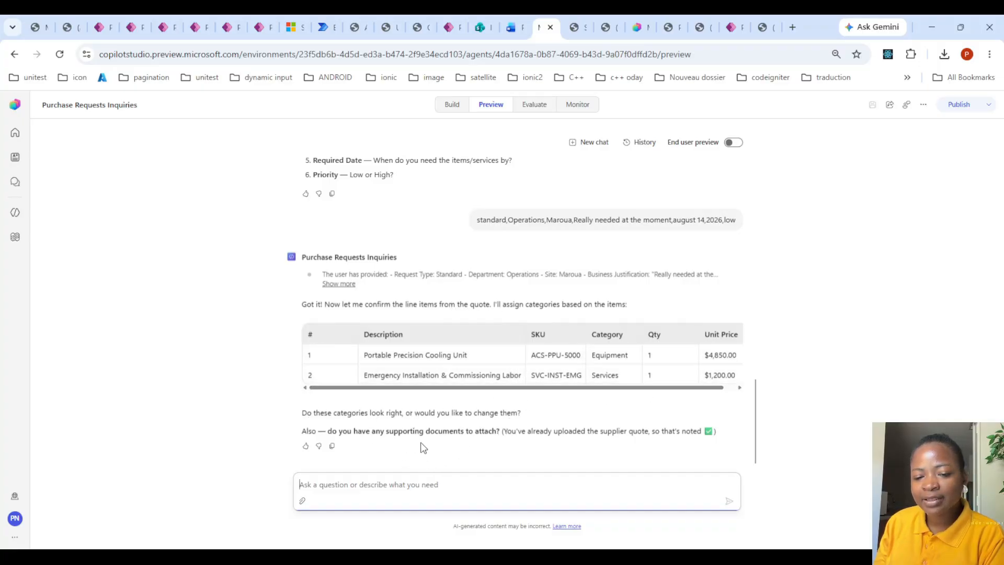
- Reply "yes" to the line item category and supporting documents questions, and review the purchase request summary
type("yes")
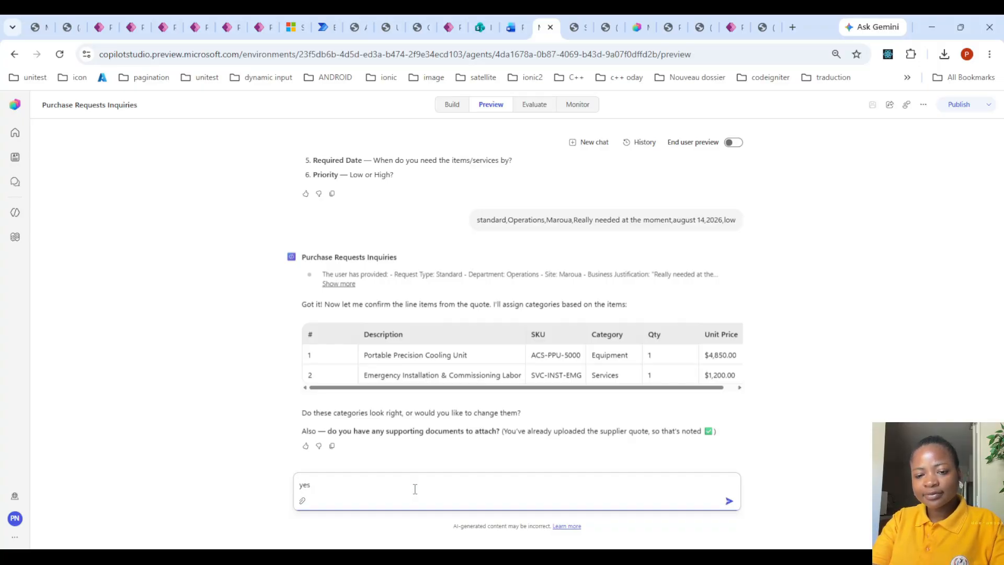
key("Return")
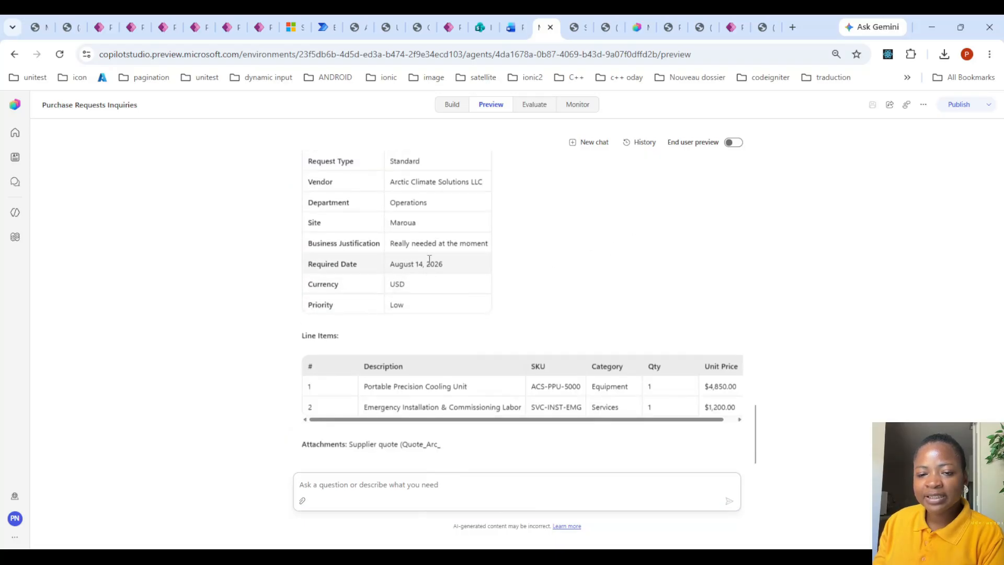
scroll(429, 260, "up", 4)
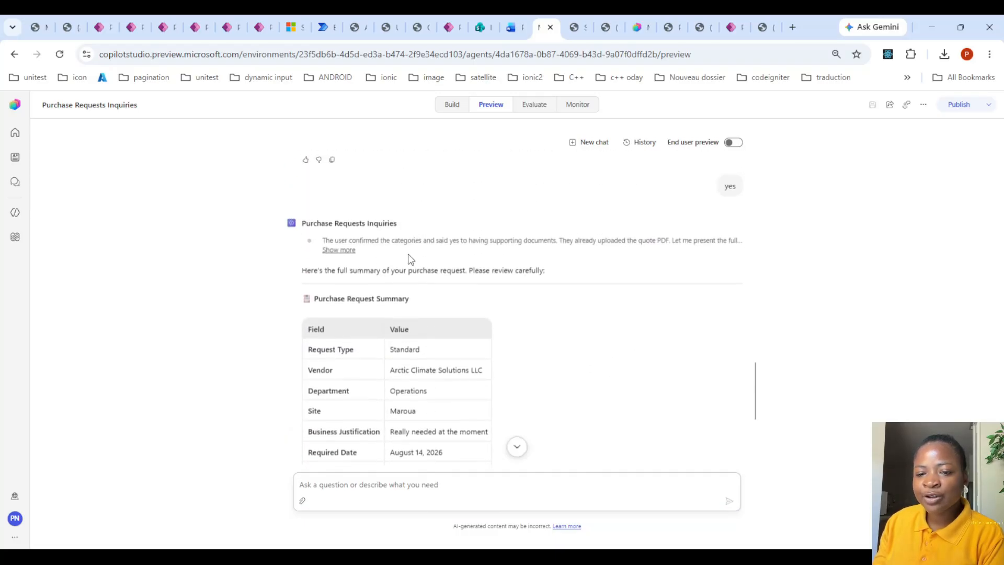
scroll(409, 277, "down", 5)
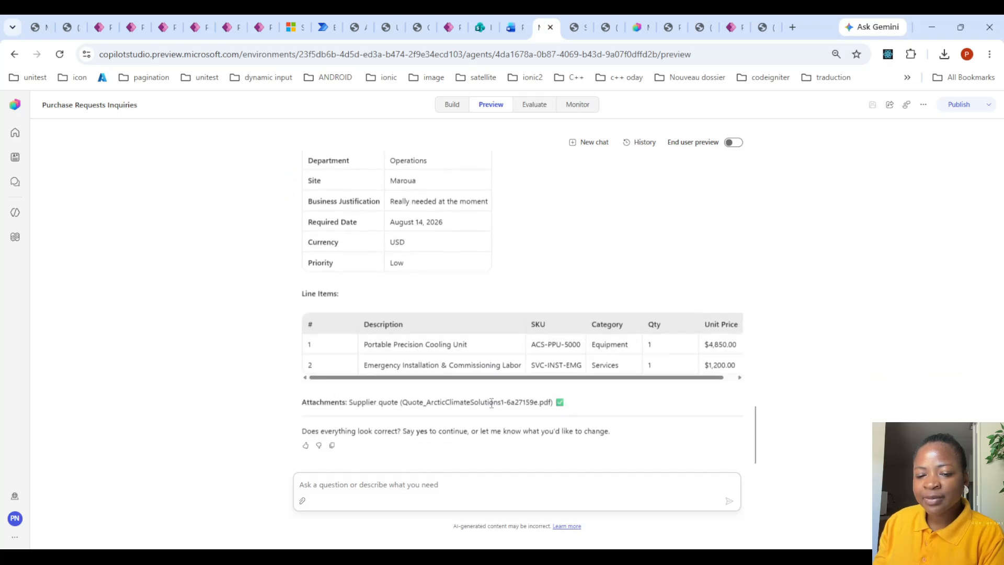
- Confirm the purchase request summary with "yes" and read the agent's vendor validation and required documents response
left_click(429, 485)
type("yes")
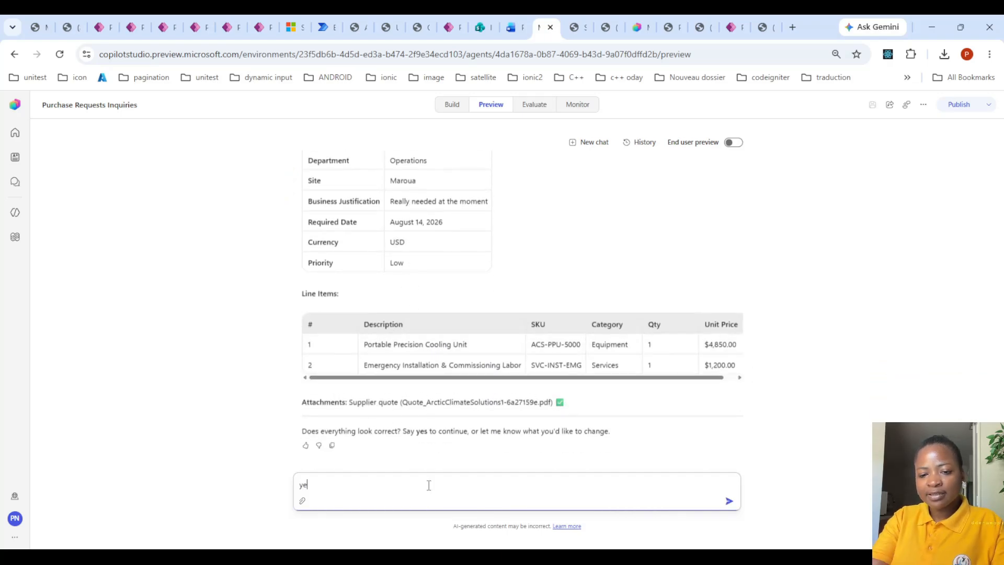
key("Return")
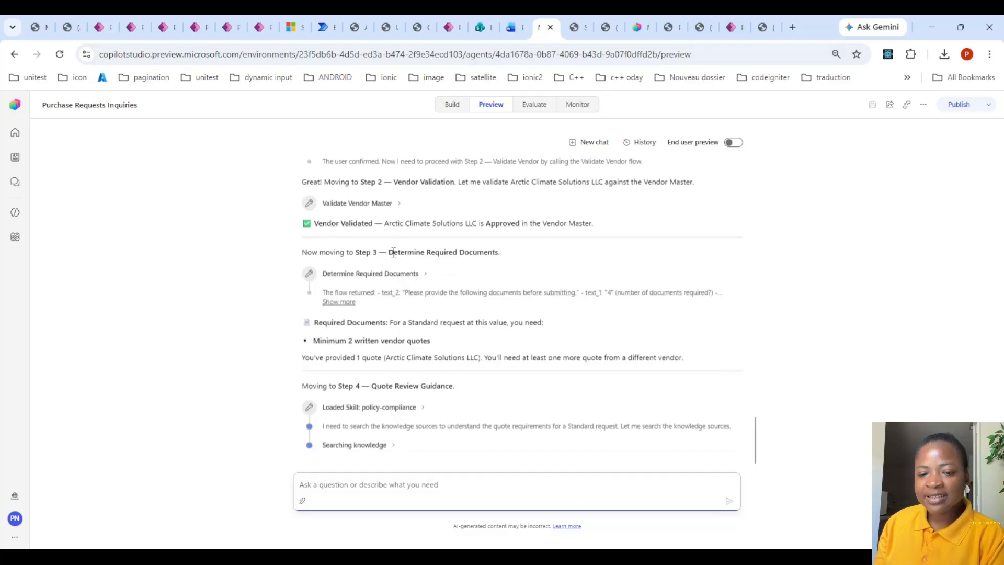
left_click_drag(389, 253, 501, 251)
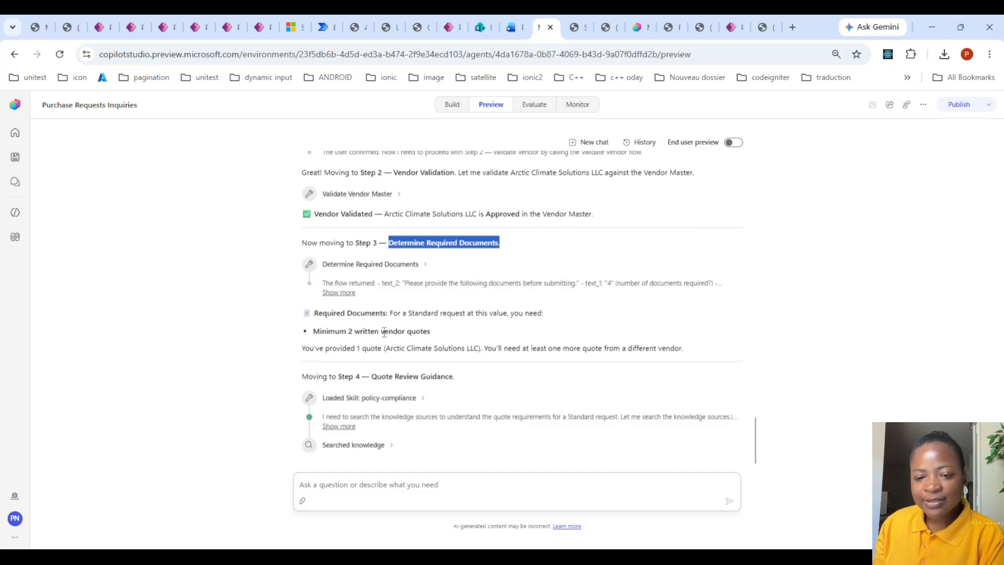
left_click_drag(338, 328, 435, 308)
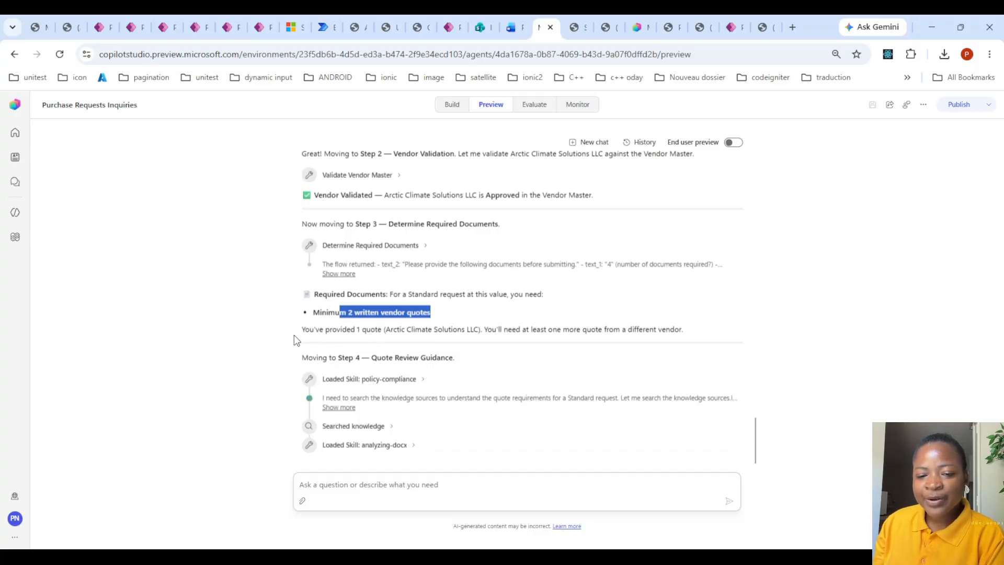
left_click_drag(304, 325, 612, 339)
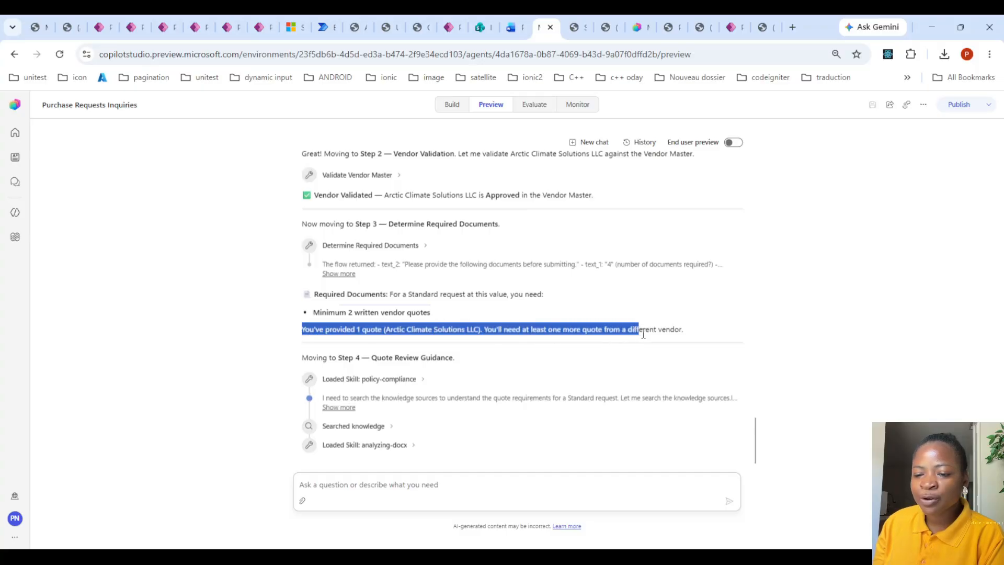
- Review the agent's quote requirements guidance and send the Quote_E_CloudBridge ERP subscription PDF as the second quote
left_click(517, 338)
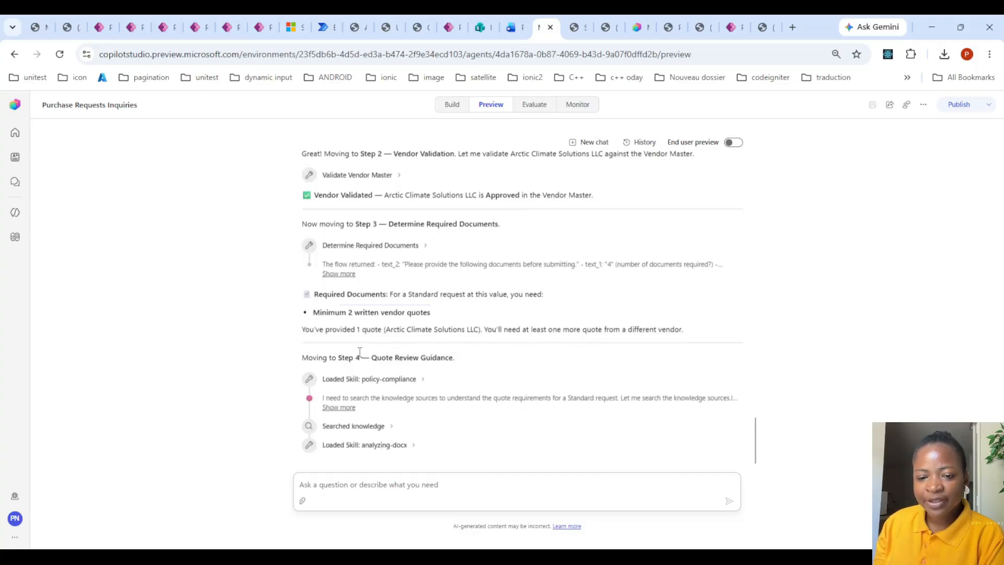
left_click_drag(372, 359, 463, 361)
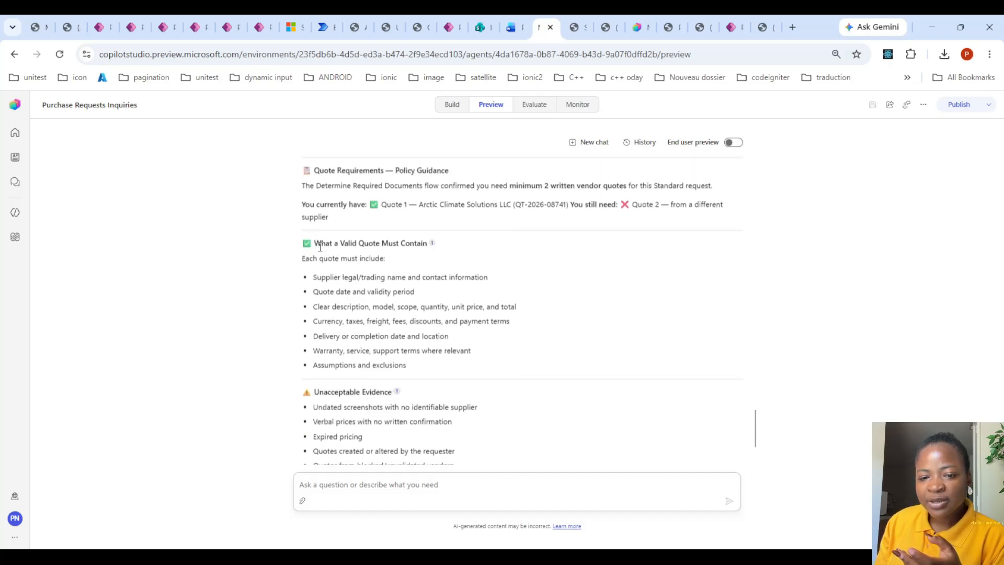
left_click_drag(314, 243, 370, 309)
scroll(397, 288, "down", 3)
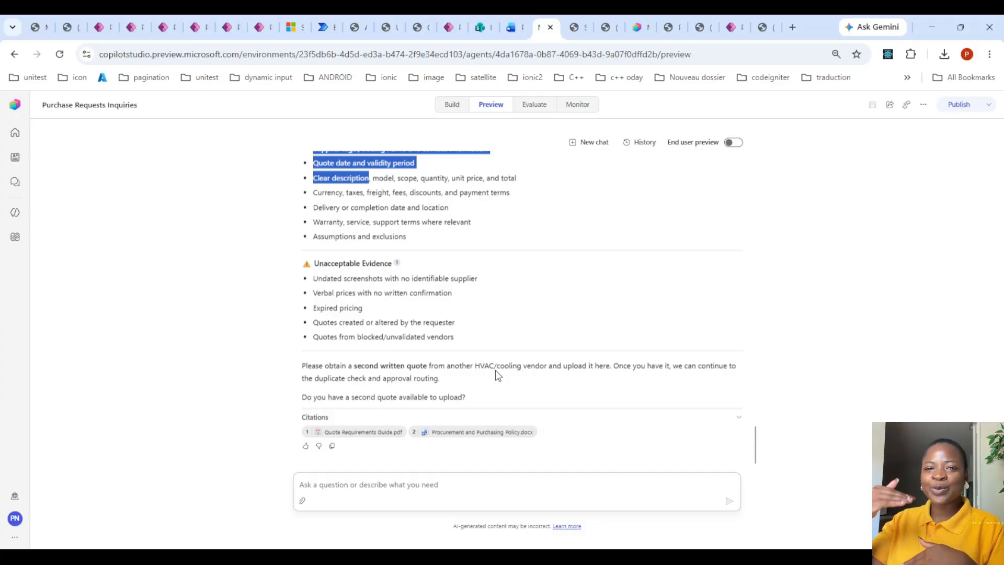
left_click(303, 502)
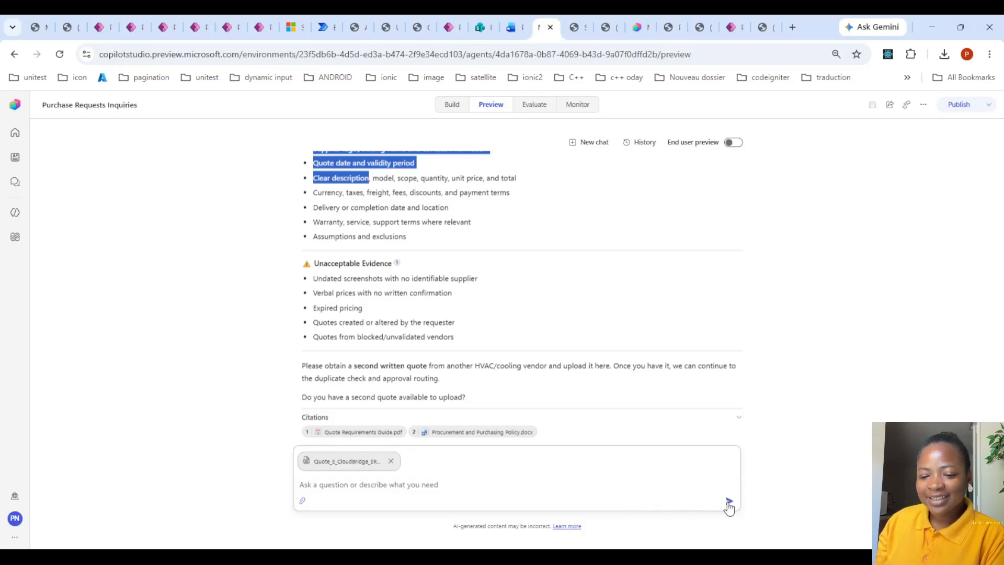
left_click(729, 503)
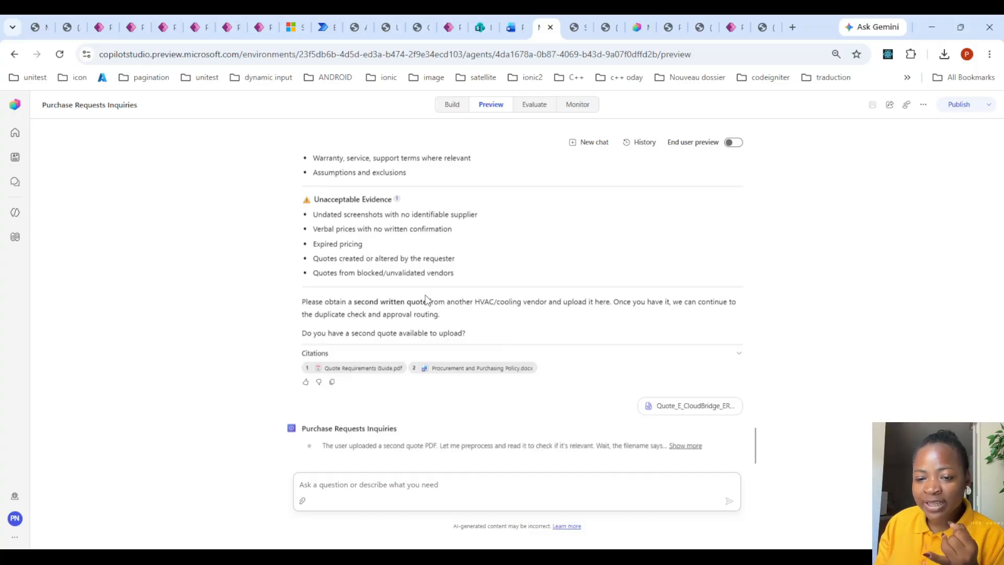
- Compare the quoted items in the Arctic Climate Solutions PDF with those in the uploaded CloudBridge Software quote
left_click_drag(476, 303, 515, 279)
left_click(580, 23)
scroll(520, 227, "up", 5)
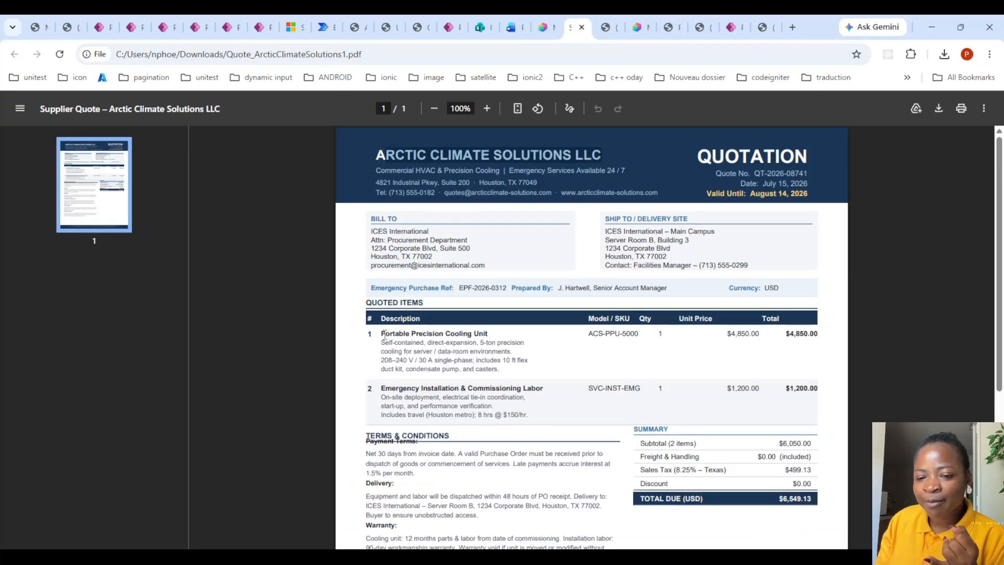
left_click_drag(392, 337, 494, 333)
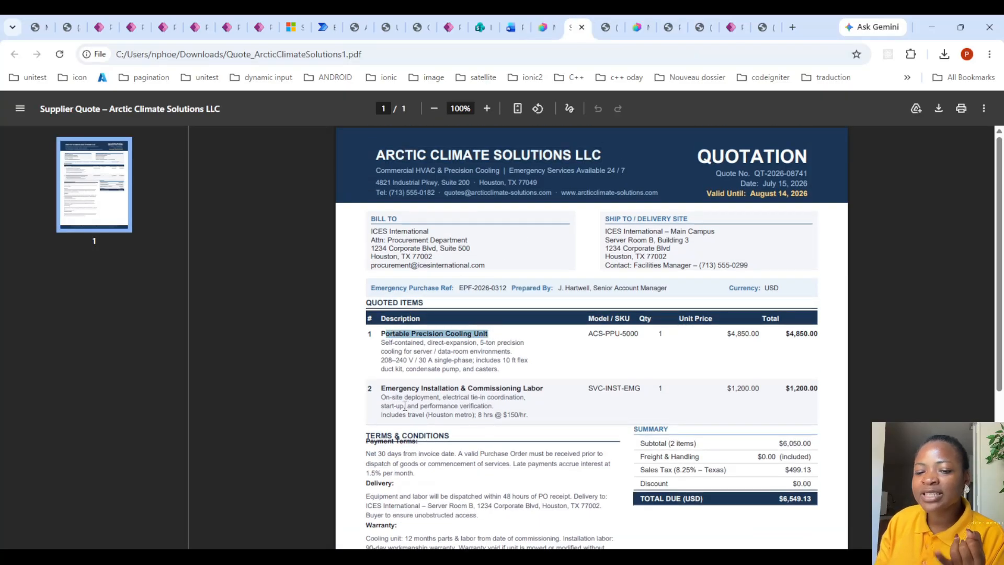
left_click_drag(380, 388, 545, 389)
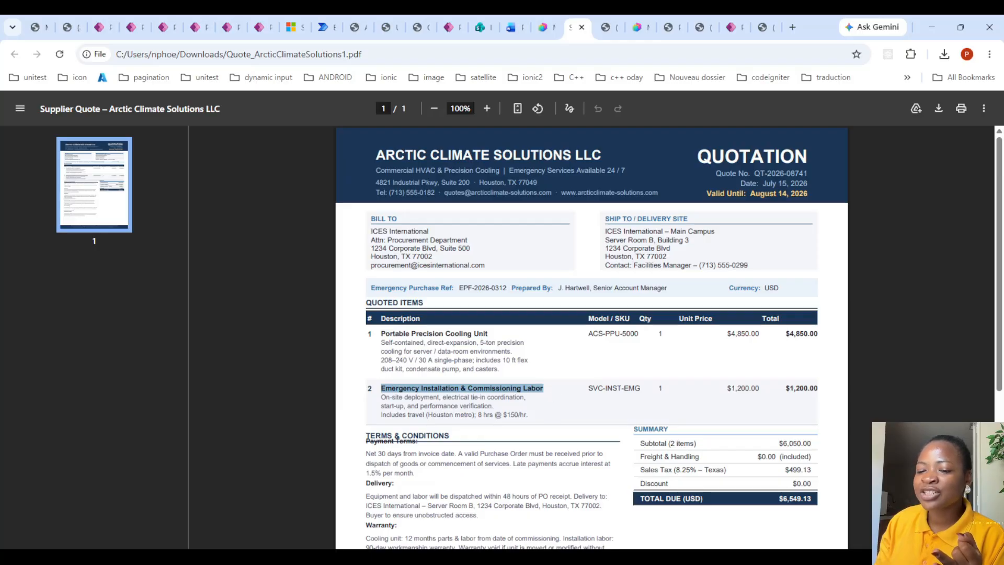
left_click(544, 27)
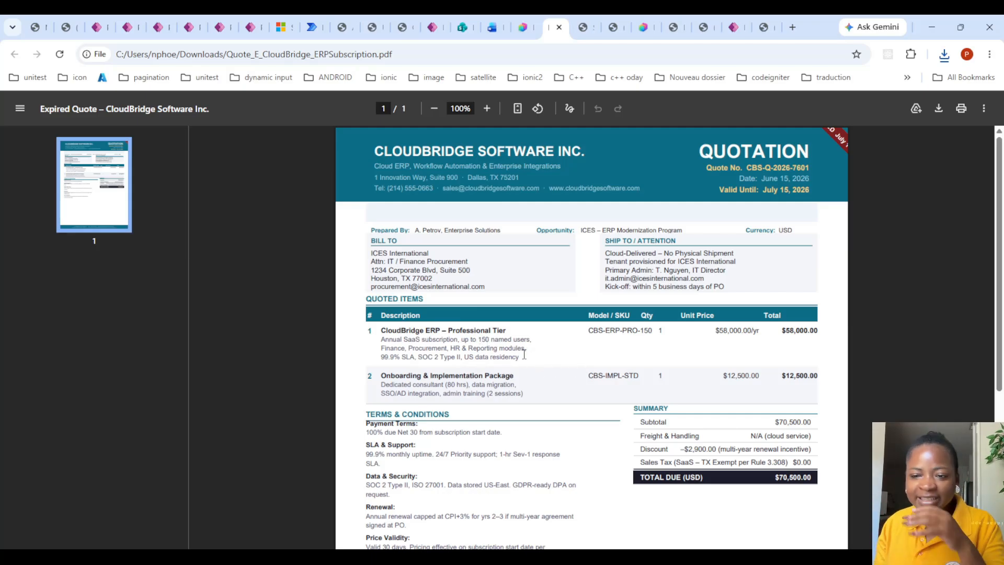
scroll(524, 355, "down", 3)
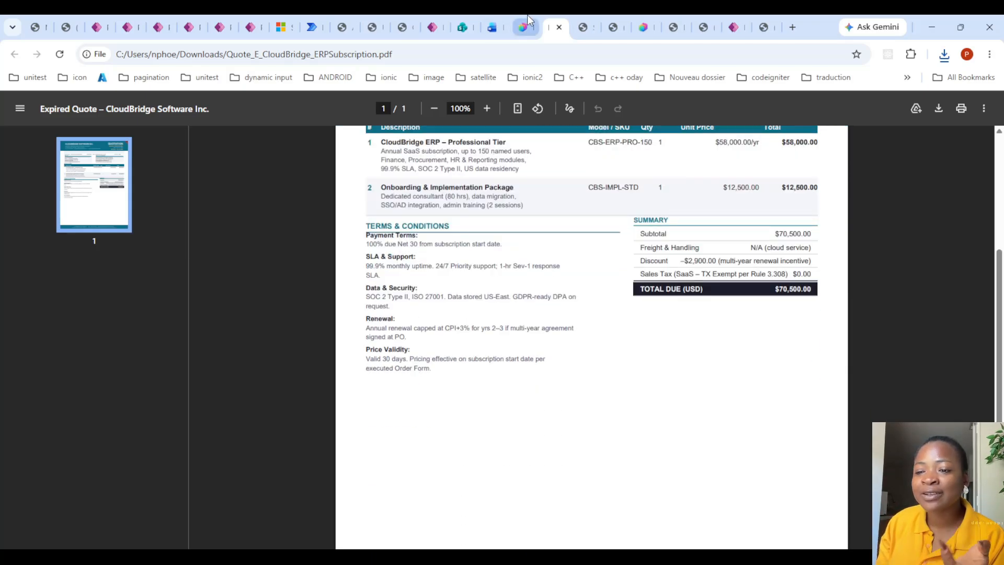
- Return to the preview chat, read the expiry reason for the quote rejection, and check it against the CloudBridge quote's validity date
left_click(522, 28)
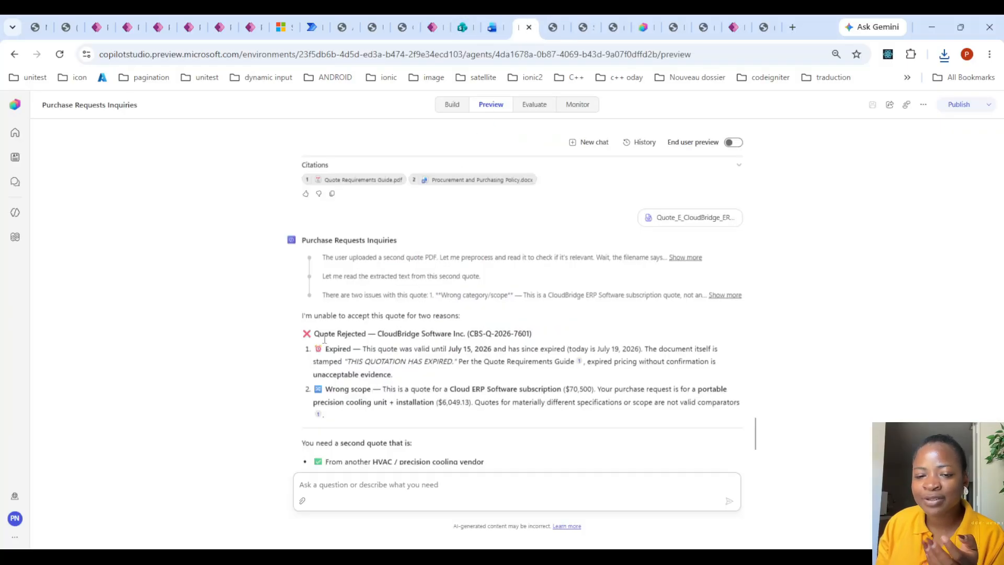
left_click_drag(302, 315, 457, 318)
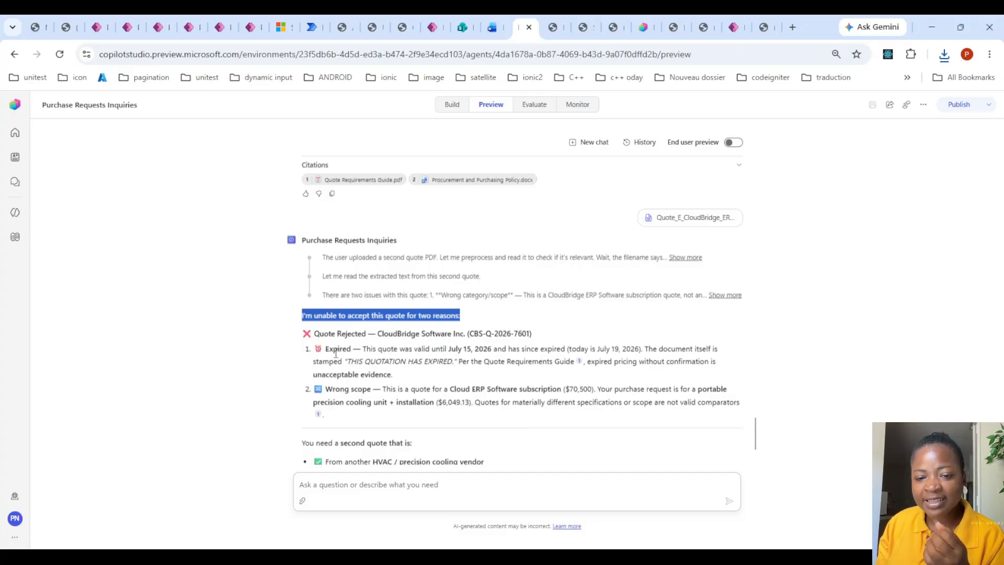
left_click_drag(330, 348, 374, 347)
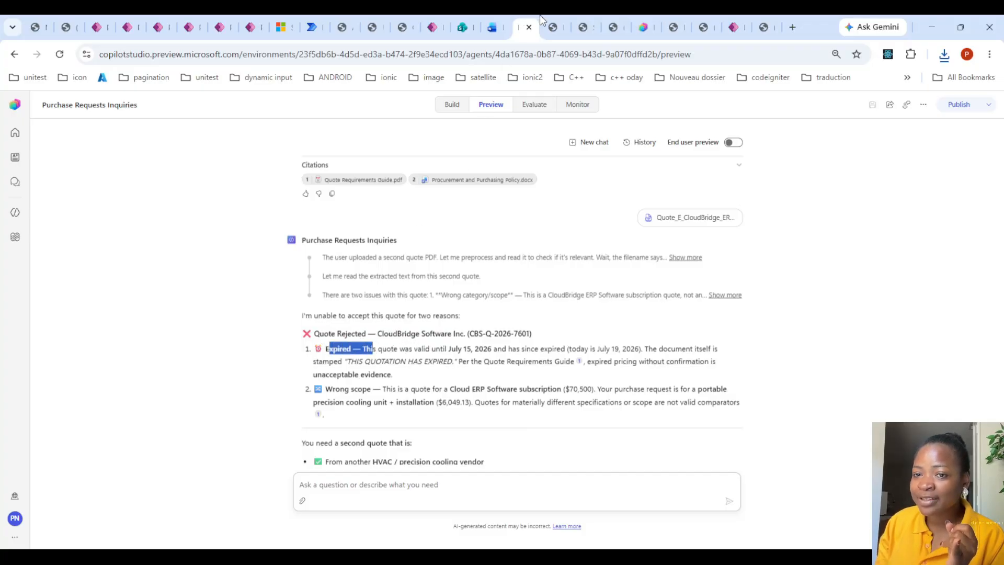
left_click(546, 26)
scroll(828, 198, "up", 4)
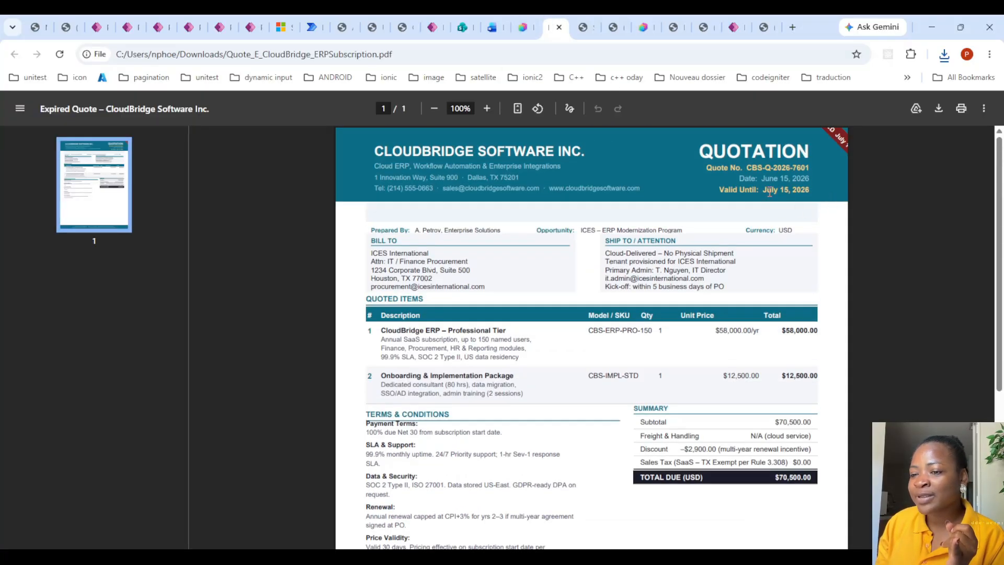
left_click(522, 27)
scroll(389, 340, "down", 1)
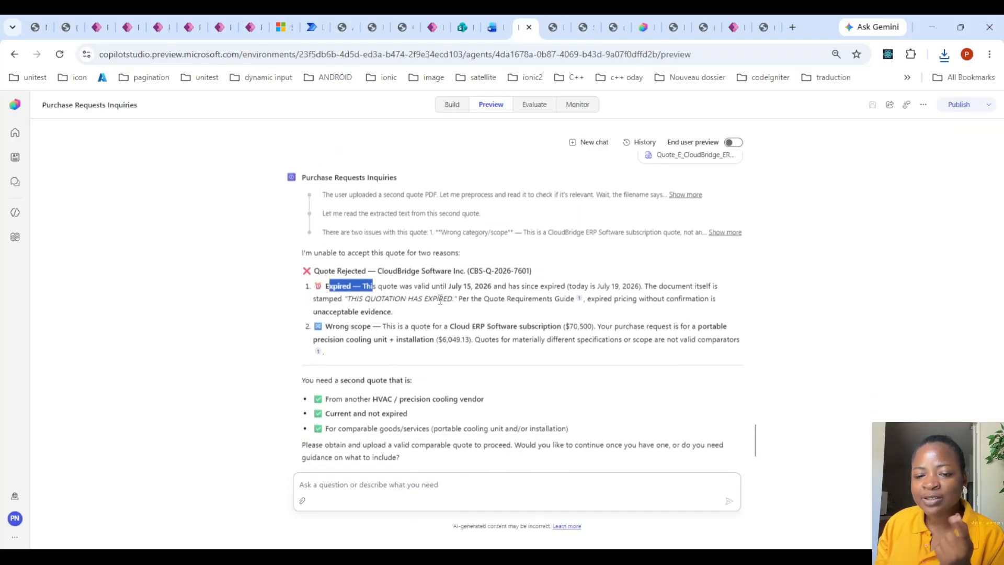
- Read the agent's wrong scope explanation and its list of requirements for a valid second quote
left_click_drag(333, 326, 373, 324)
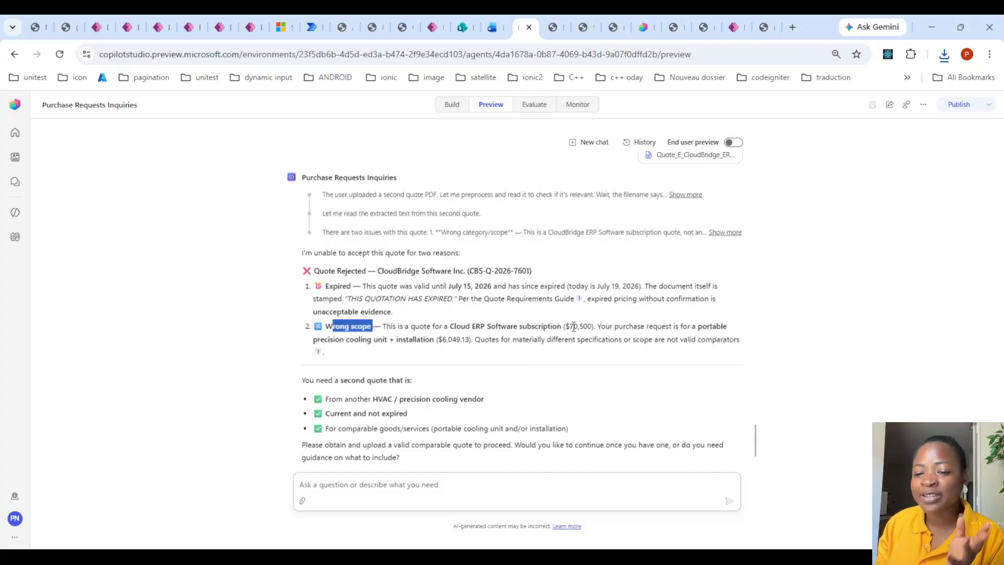
scroll(569, 325, "down", 1)
left_click_drag(304, 318, 414, 337)
left_click(317, 339)
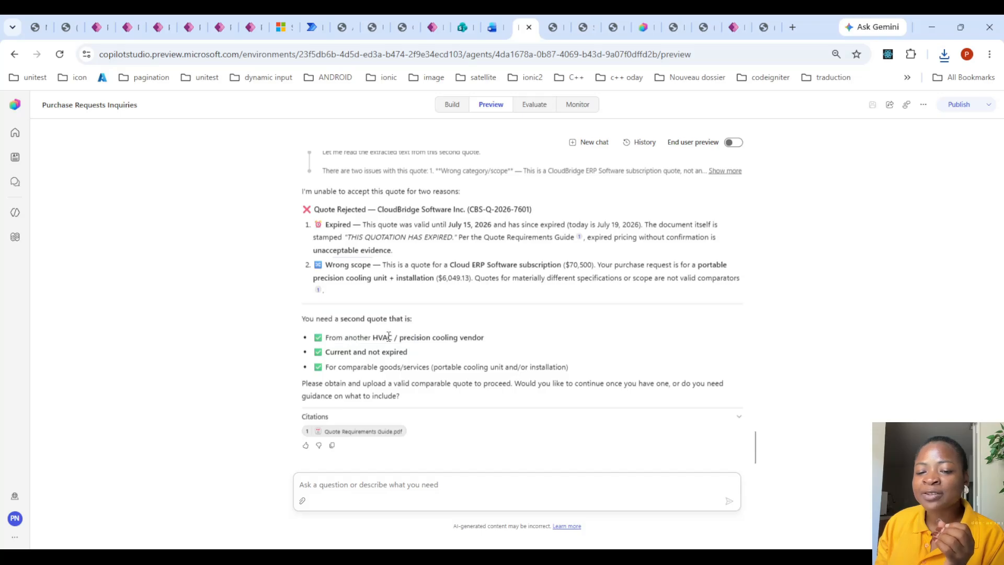
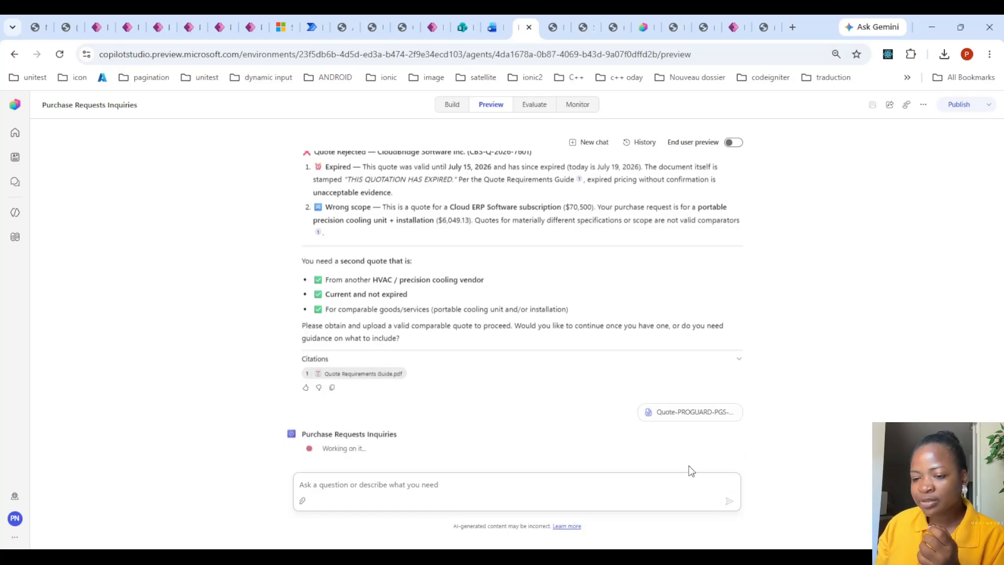
- Examine the line items and terms of the uploaded PROGUARD quote, and expand the agent's evaluation of it in the chat
left_click(690, 412)
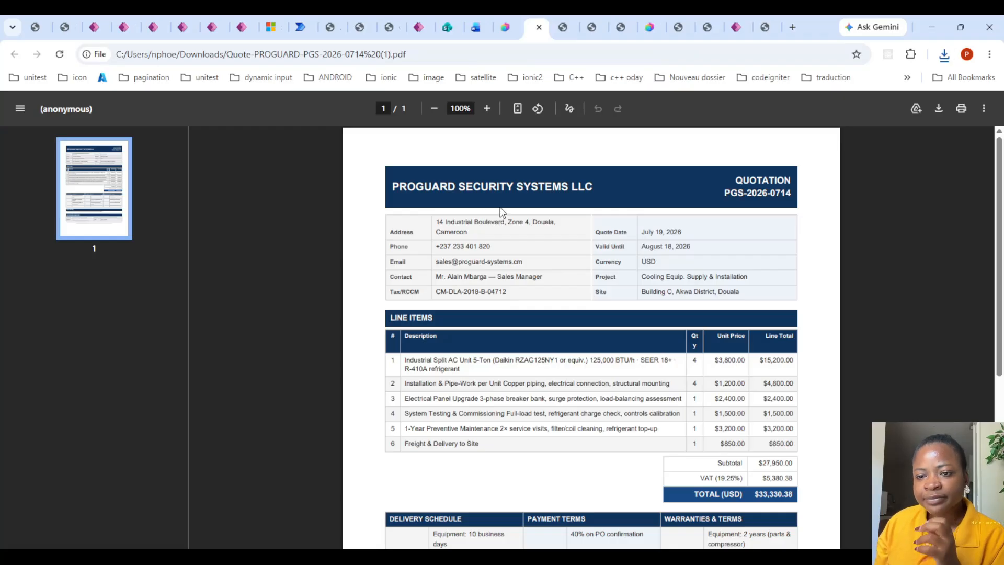
scroll(502, 215, "down", 3)
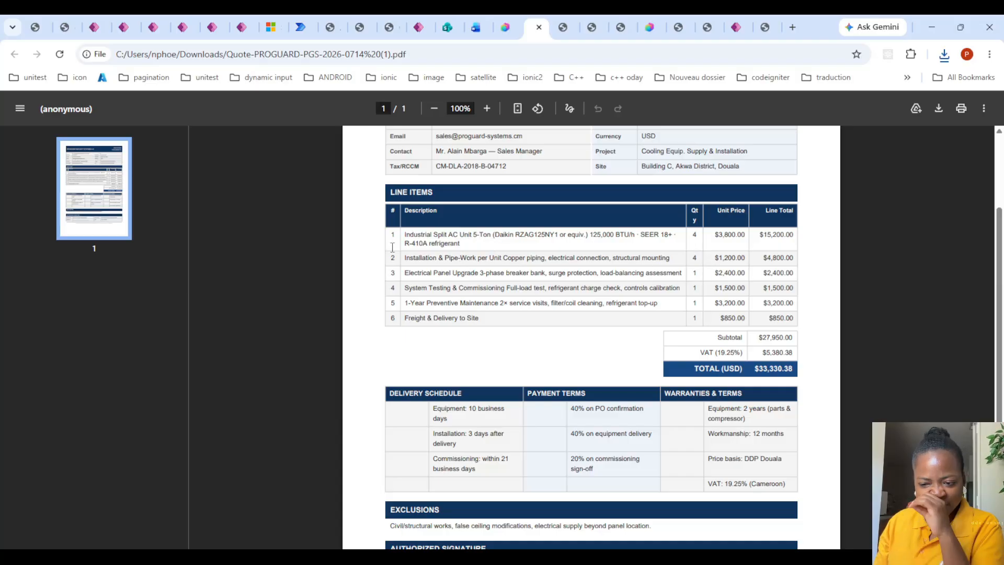
left_click(505, 27)
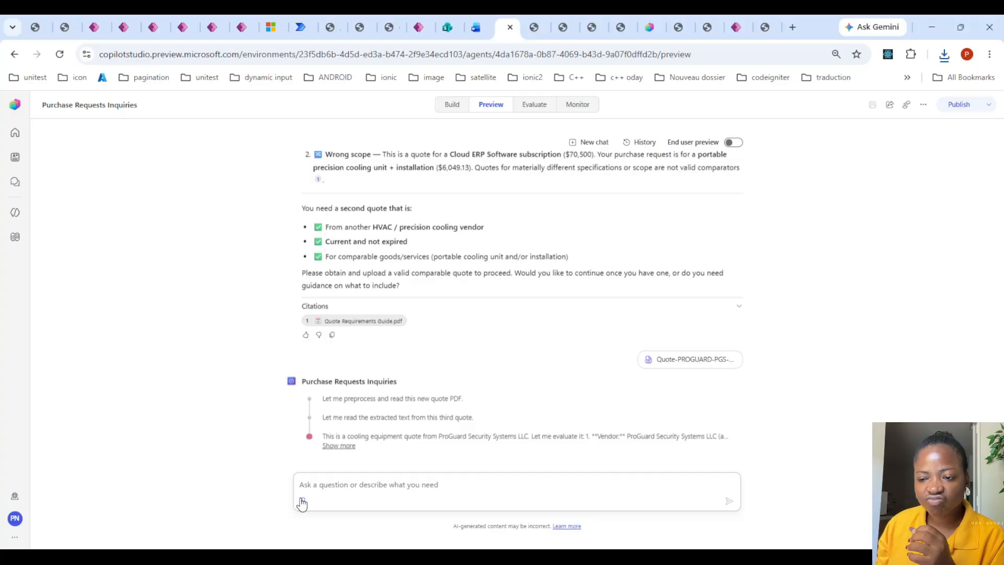
left_click(347, 446)
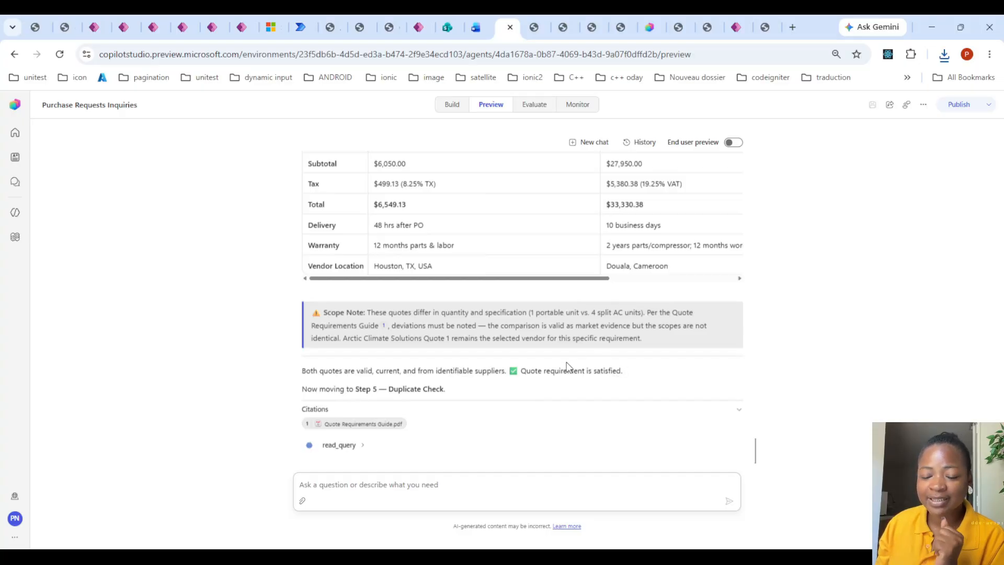
- Examine the agent's quote comparison table for Arctic Climate Solutions and ProGuard Security Systems, including the scope row
scroll(554, 353, "up", 4)
scroll(551, 350, "down", 2)
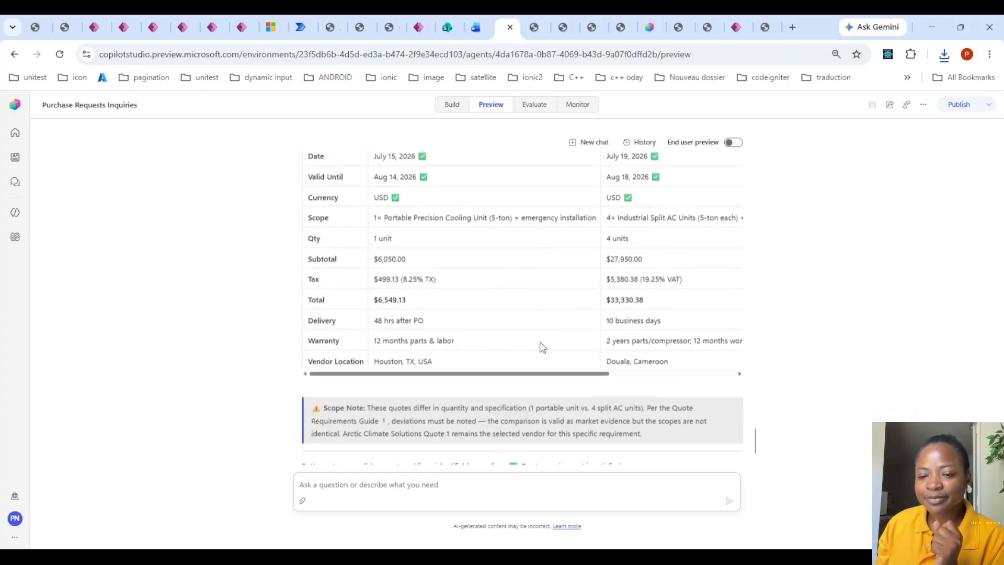
scroll(541, 346, "up", 1)
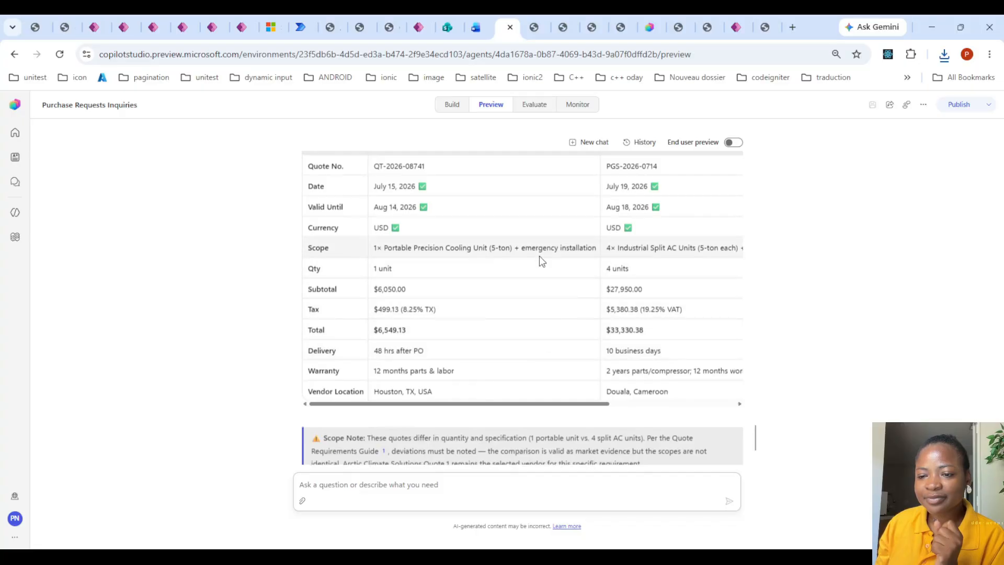
scroll(540, 259, "up", 4)
scroll(553, 264, "down", 2)
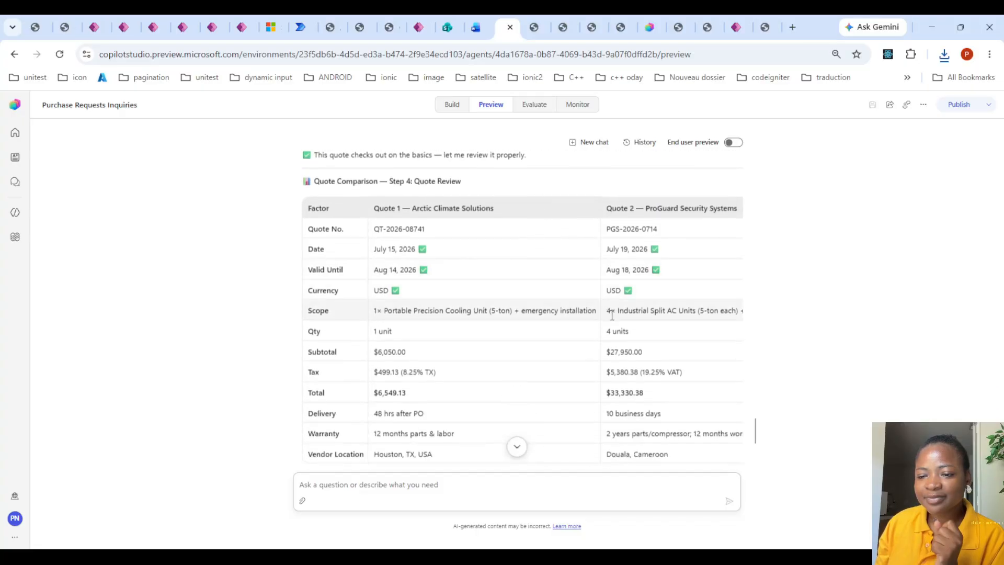
left_click_drag(611, 313, 253, 325)
left_click(659, 312)
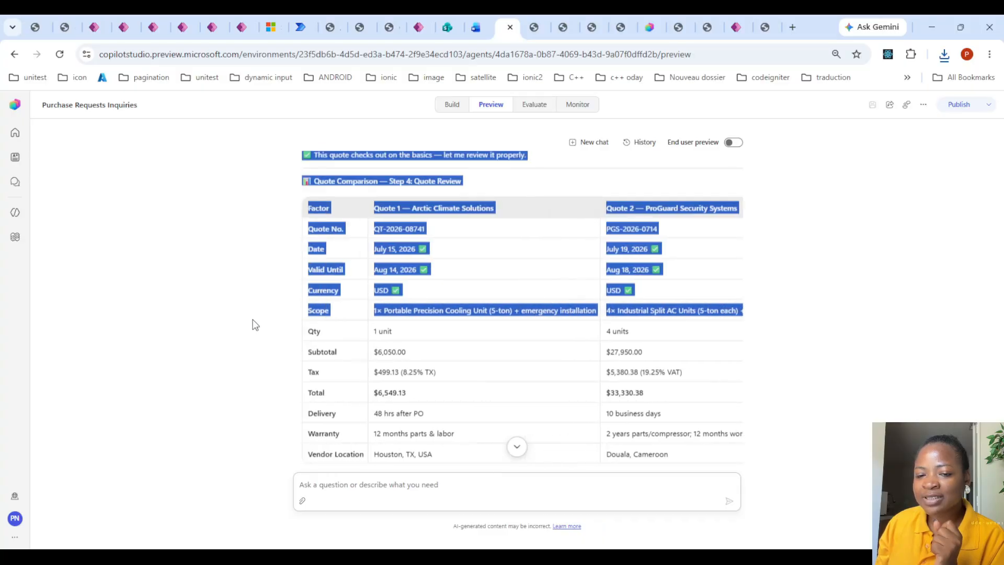
left_click(469, 320)
- Read the scope note below the comparison table about differences in quantity and specification between the quotes
scroll(545, 325, "down", 3)
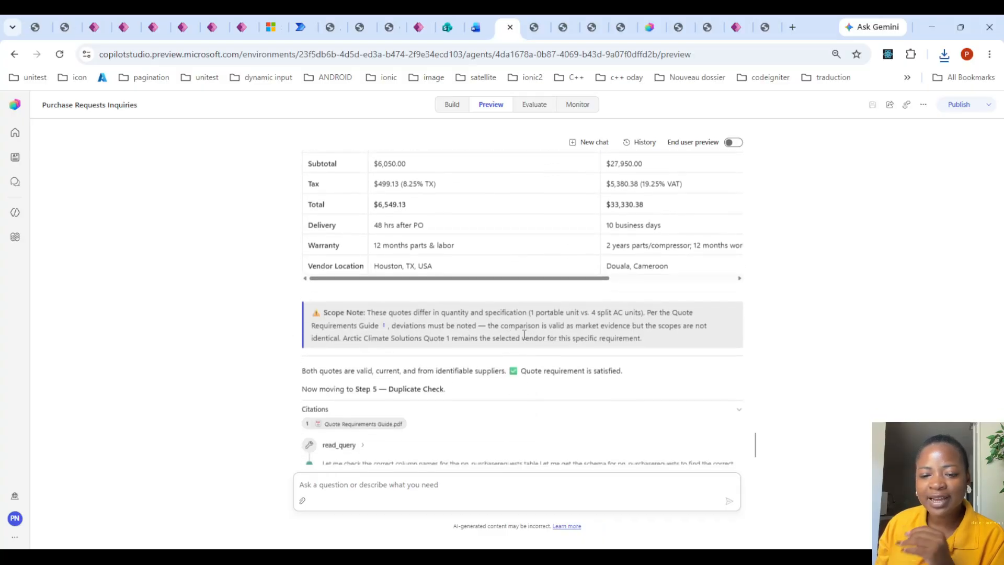
scroll(524, 335, "down", 1)
left_click_drag(374, 250, 651, 250)
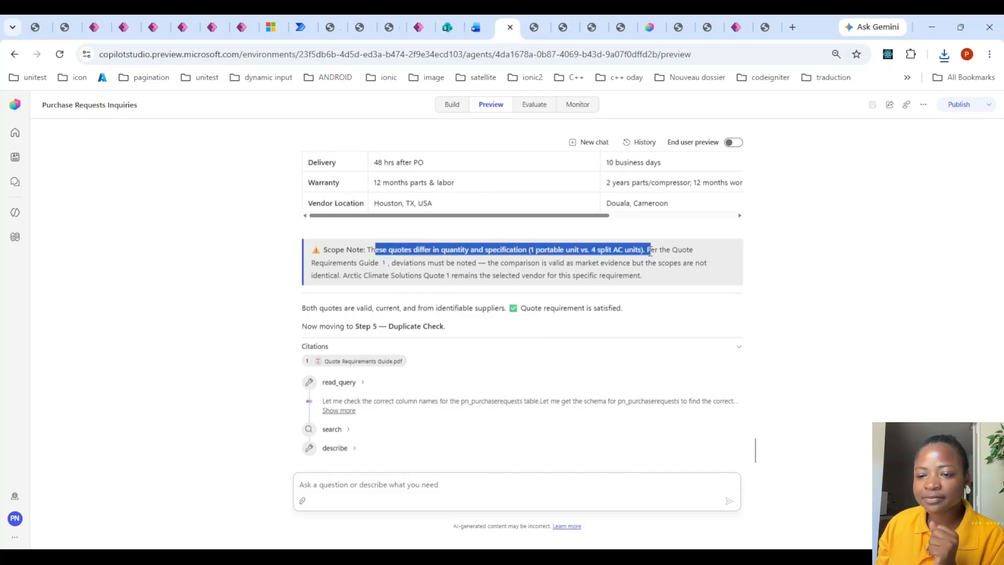
left_click(555, 259)
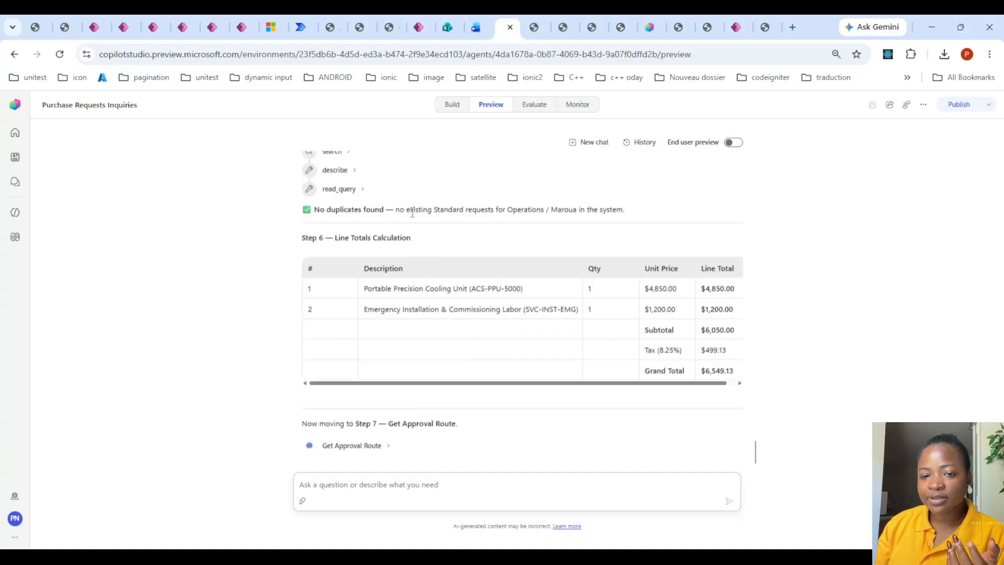
- Review the duplicate check result, the approval route and the full purchase request summary before submission
left_click_drag(450, 210, 623, 203)
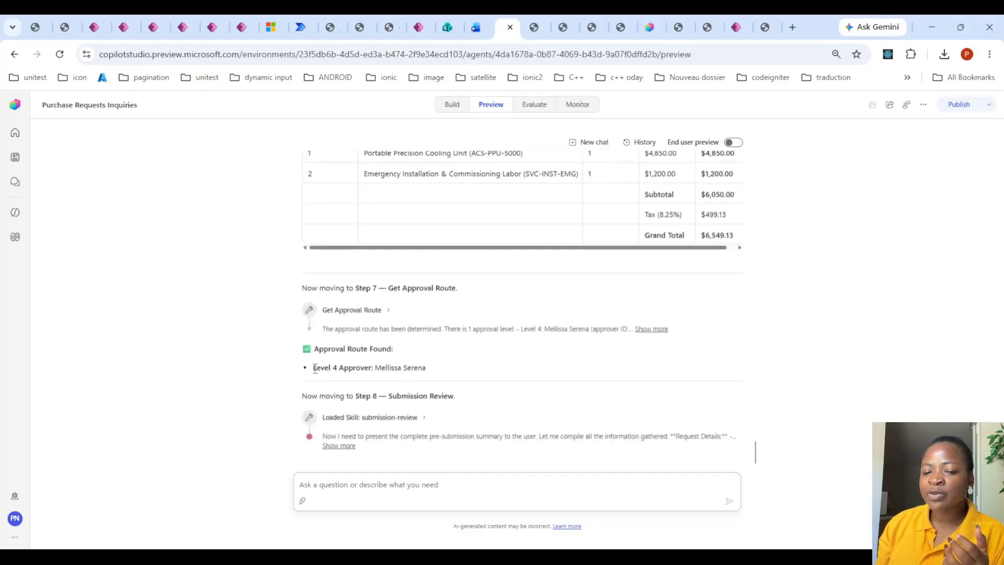
left_click_drag(313, 367, 458, 369)
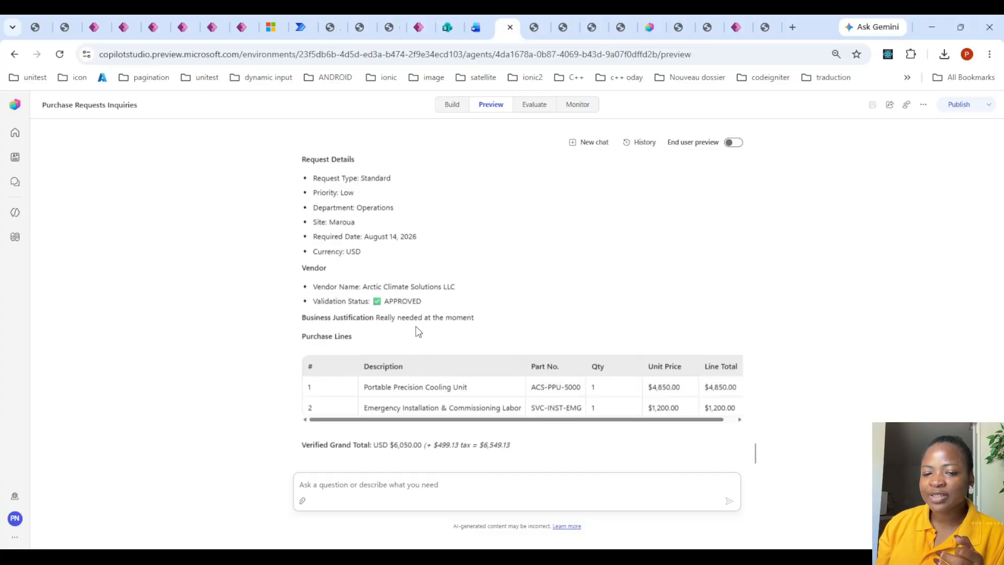
scroll(438, 305, "up", 3)
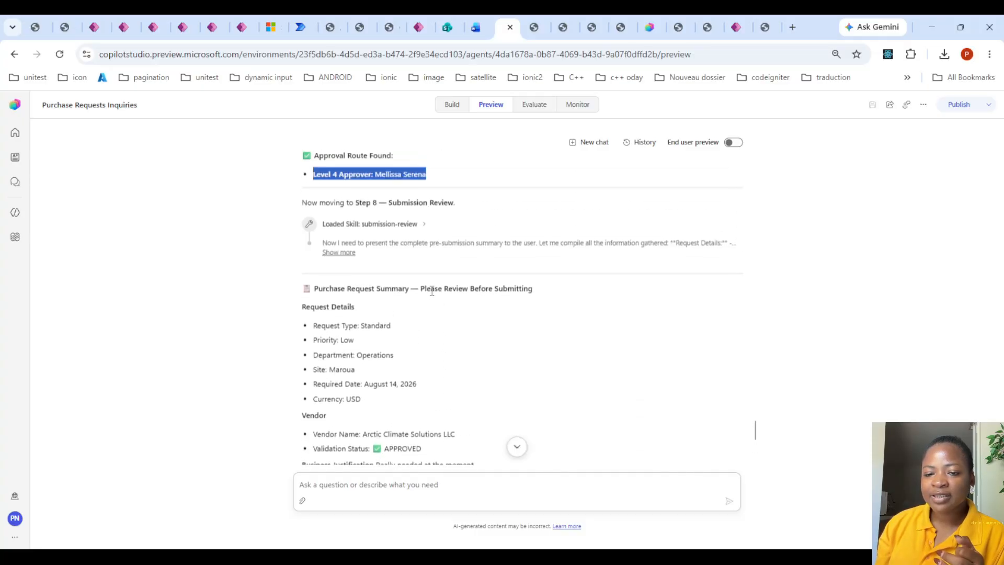
scroll(459, 298, "down", 7)
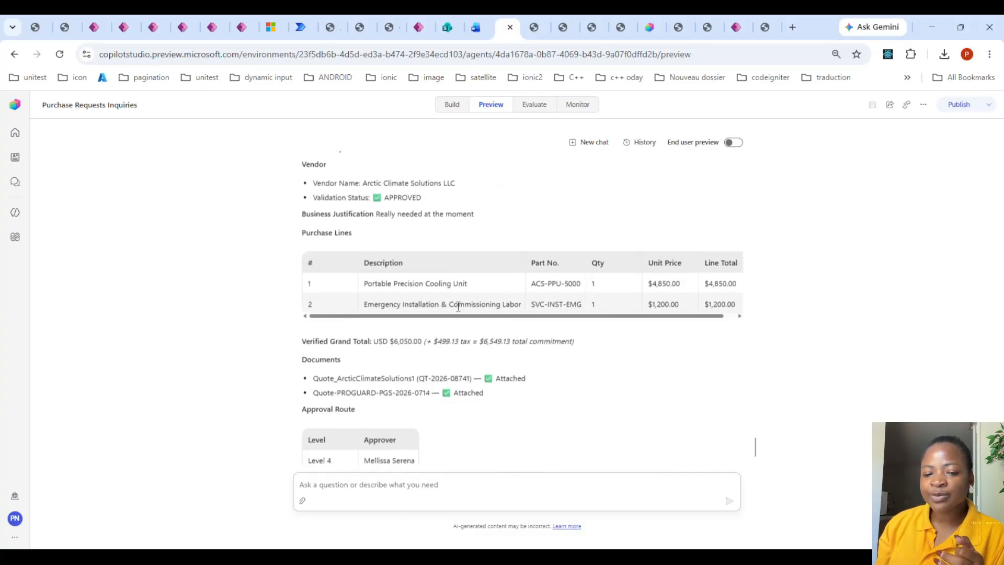
- Submit the purchase request by replying "i confirm" to the agent
left_click(366, 485)
type("i confirm")
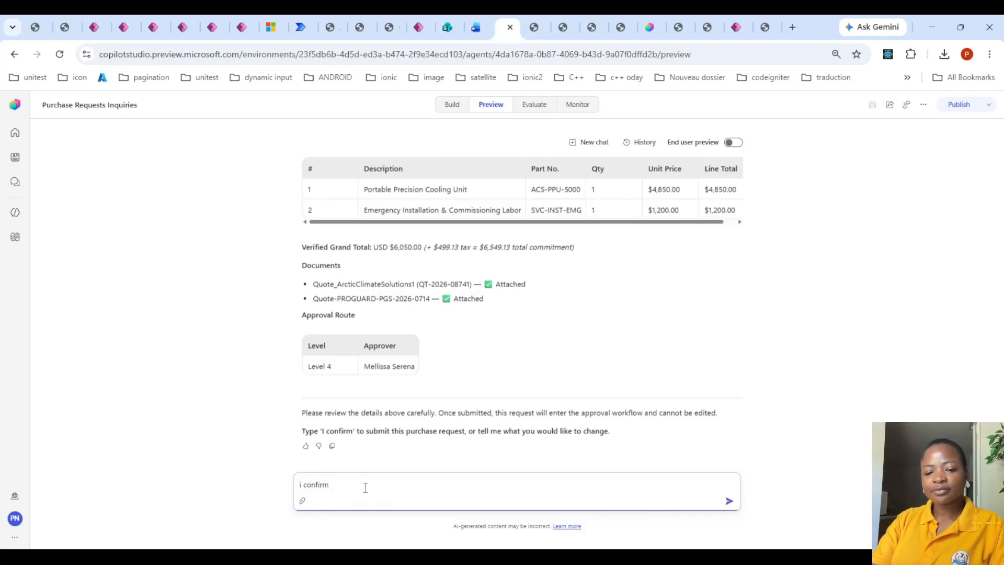
key("Return")
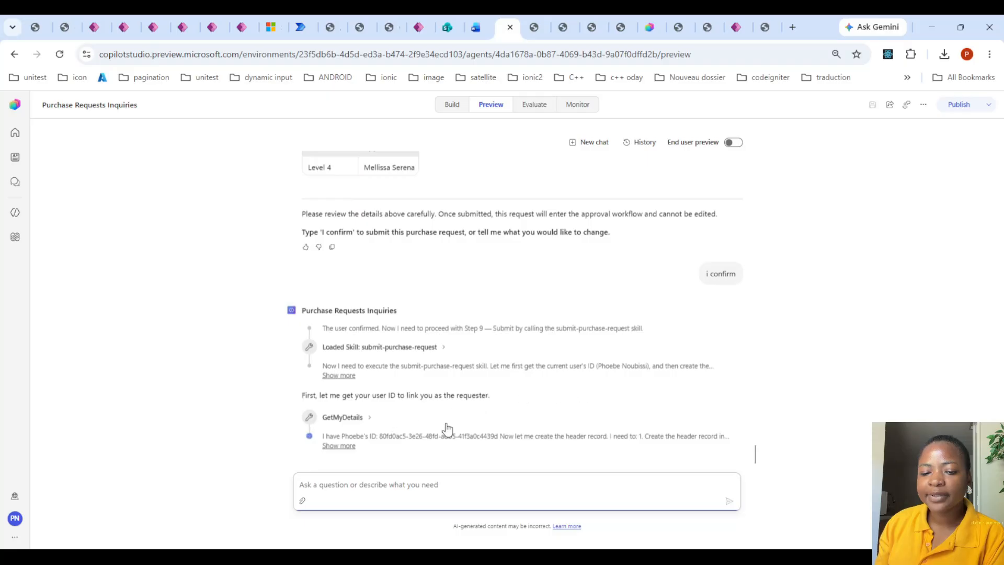
- Inspect the input and output of the agent's GetMyDetails call for the submitted request
left_click(342, 417)
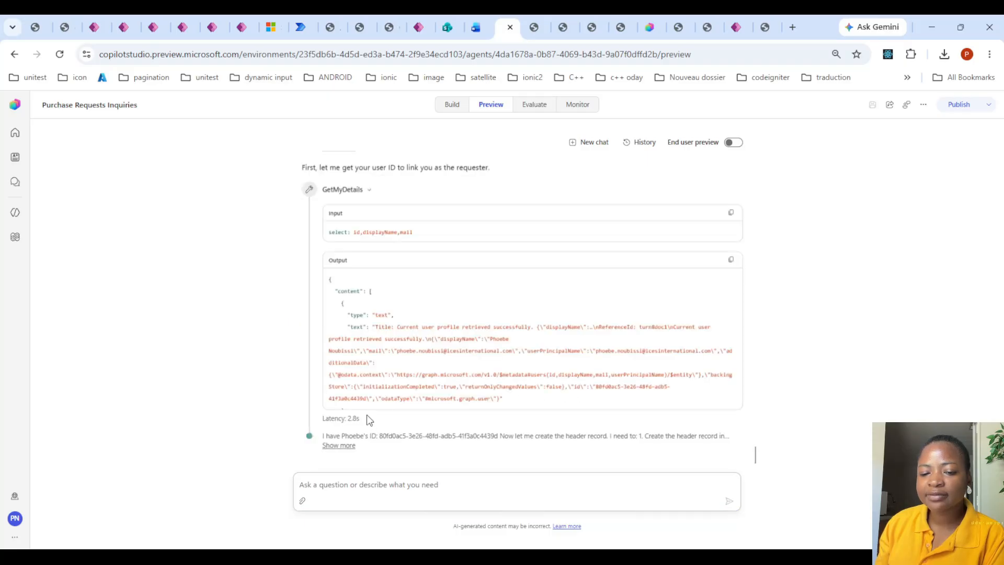
left_click(370, 188)
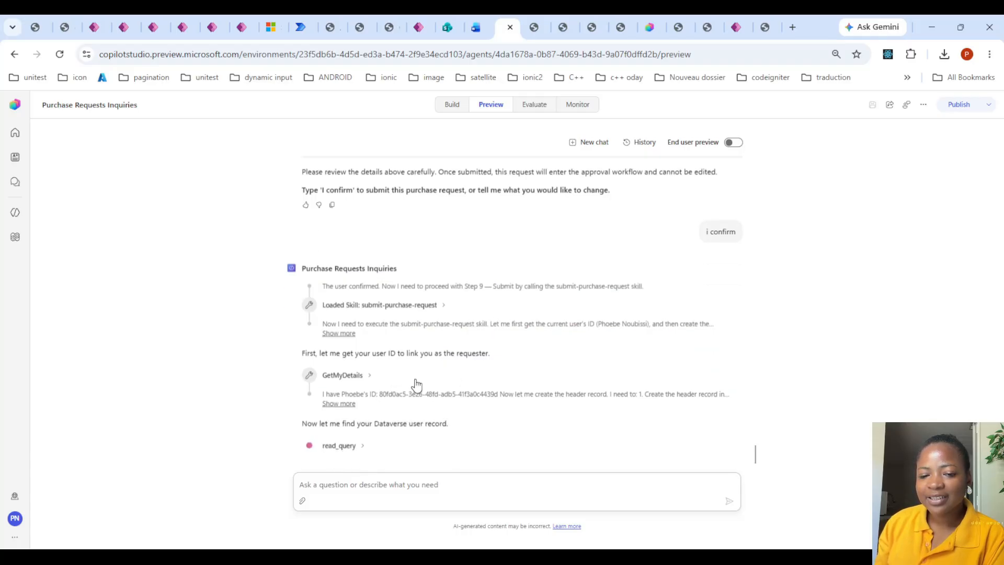
- Duplicate the Step 10 create approval line in the agent's build instructions, placing the copy directly after Step 9
left_click(453, 106)
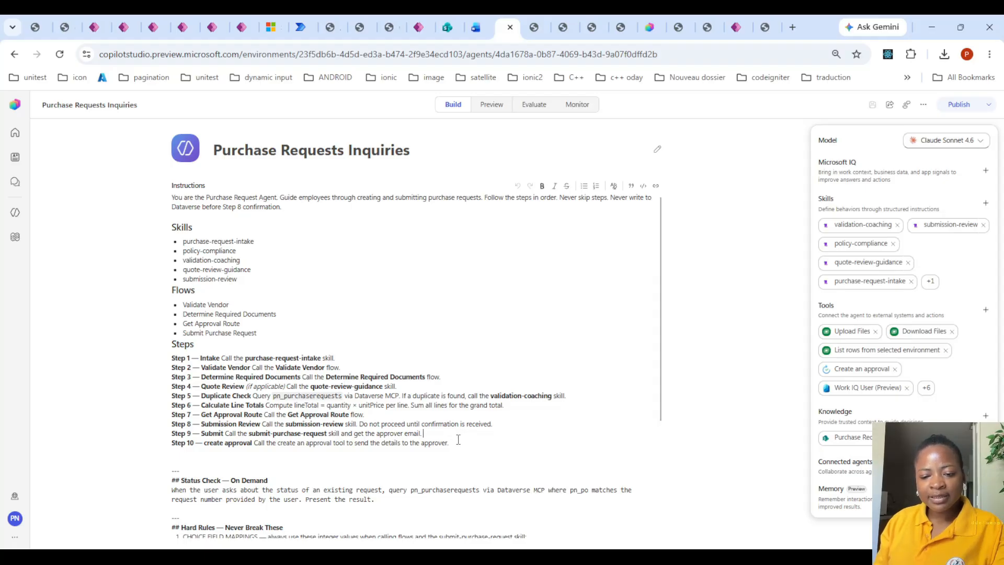
left_click_drag(458, 439, 168, 442)
key("ctrl+c")
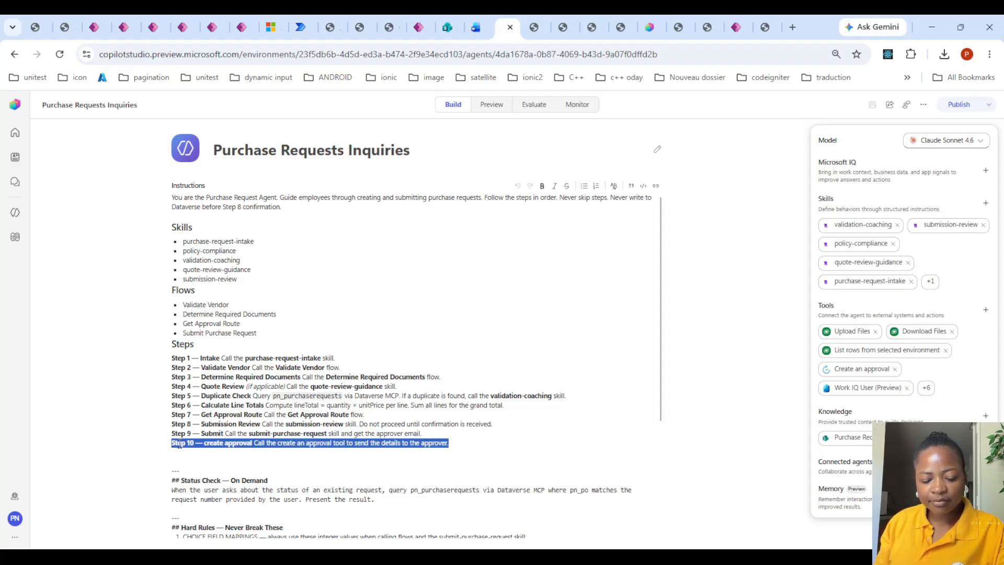
left_click(429, 431)
key("ctrl+v")
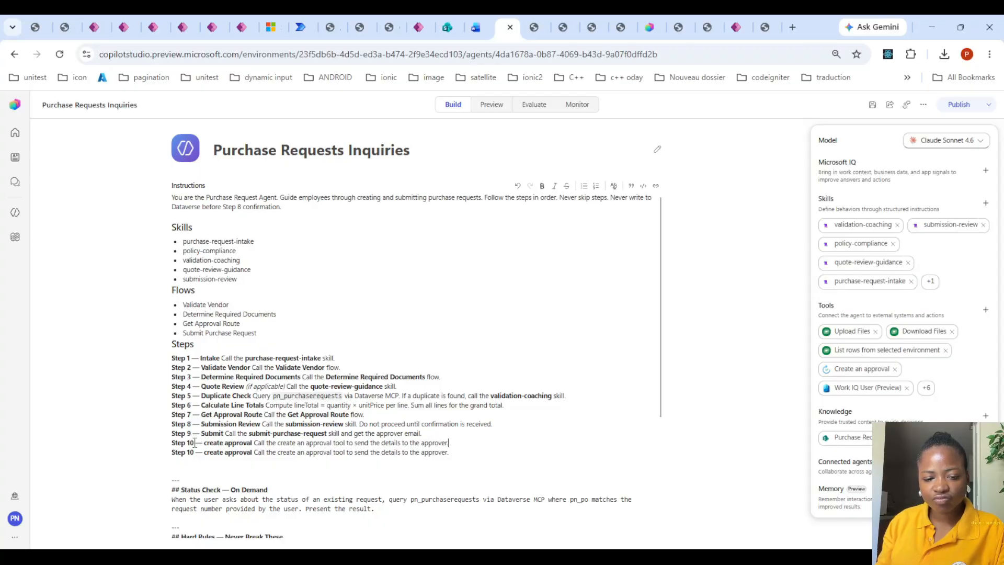
- Renumber the duplicated line after Step 9 as Step 11 and change its bold title to "create"
left_click(193, 440)
key("BackSpace")
type("1")
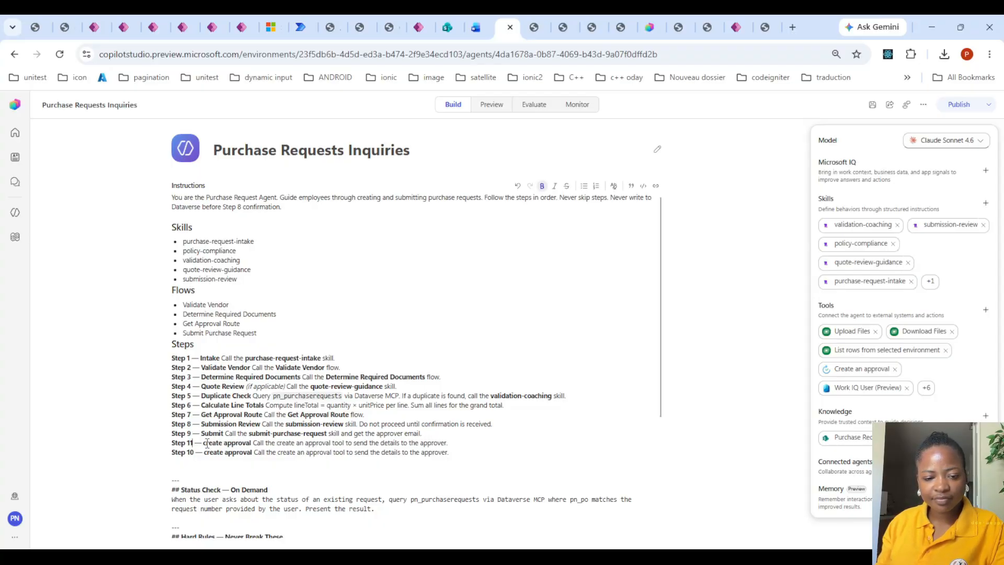
left_click_drag(203, 443, 253, 444)
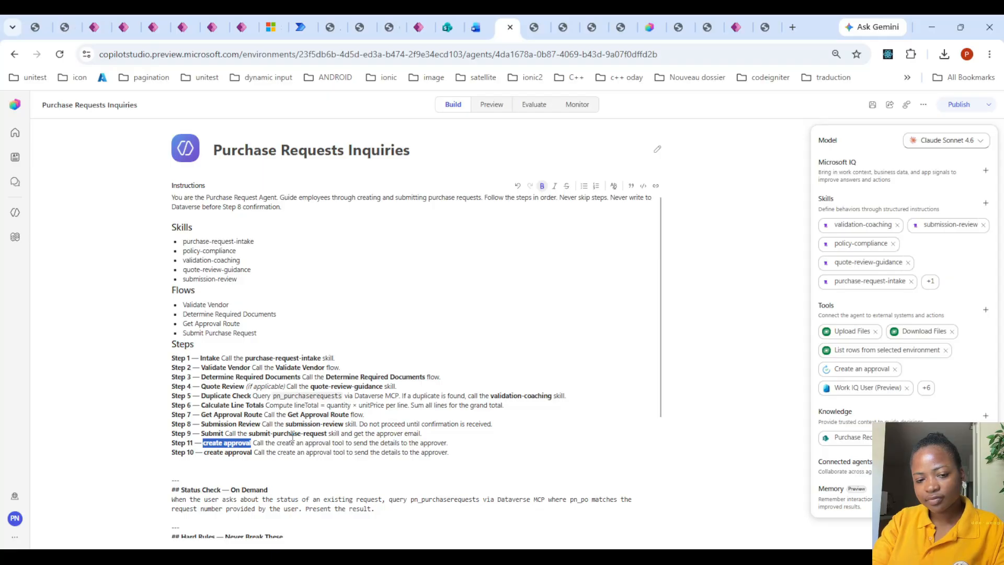
type("create")
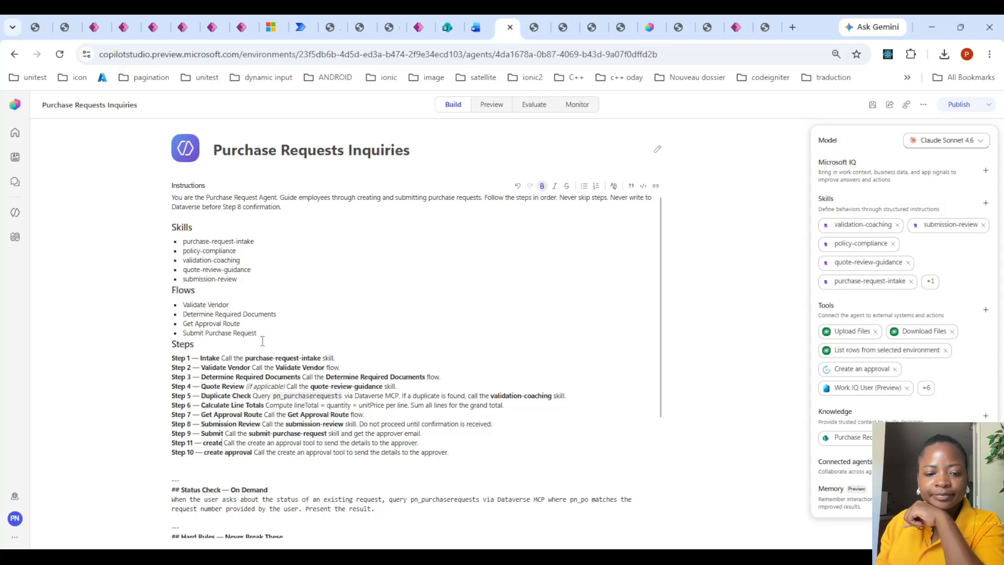
- Check the agent's progress on creating the purchase request records at the end of the preview chat
left_click(490, 105)
scroll(520, 439, "down", 10)
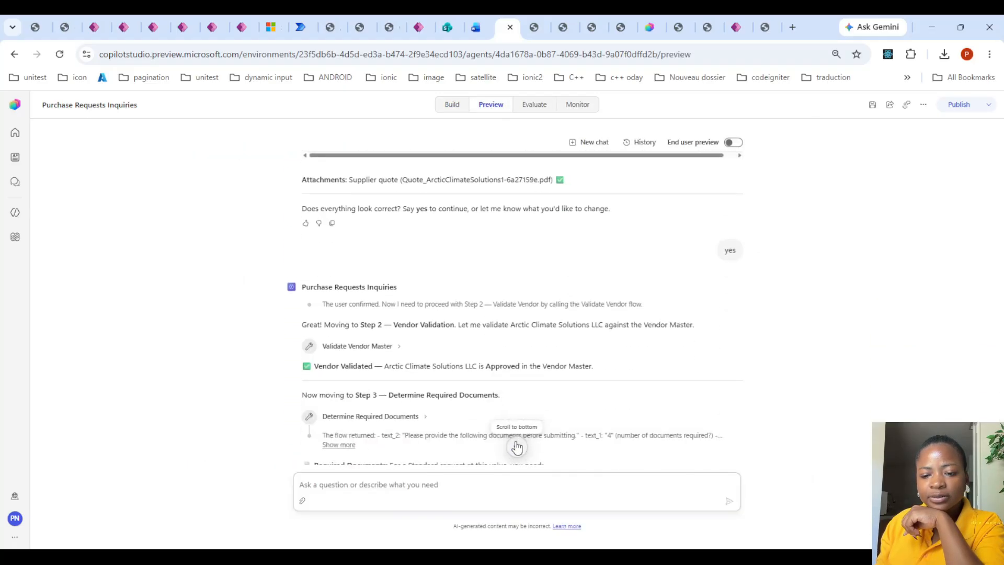
left_click(516, 447)
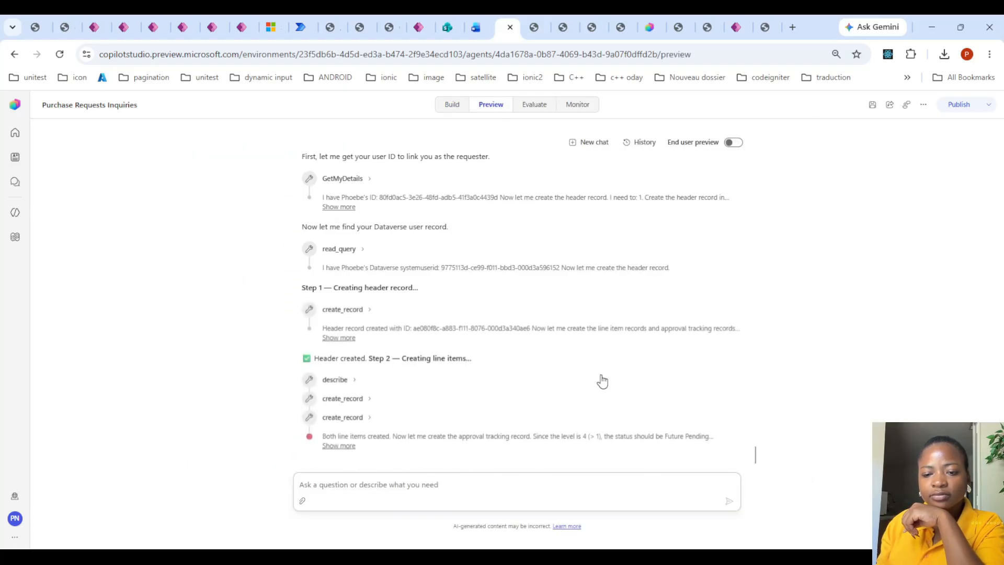
left_click(452, 107)
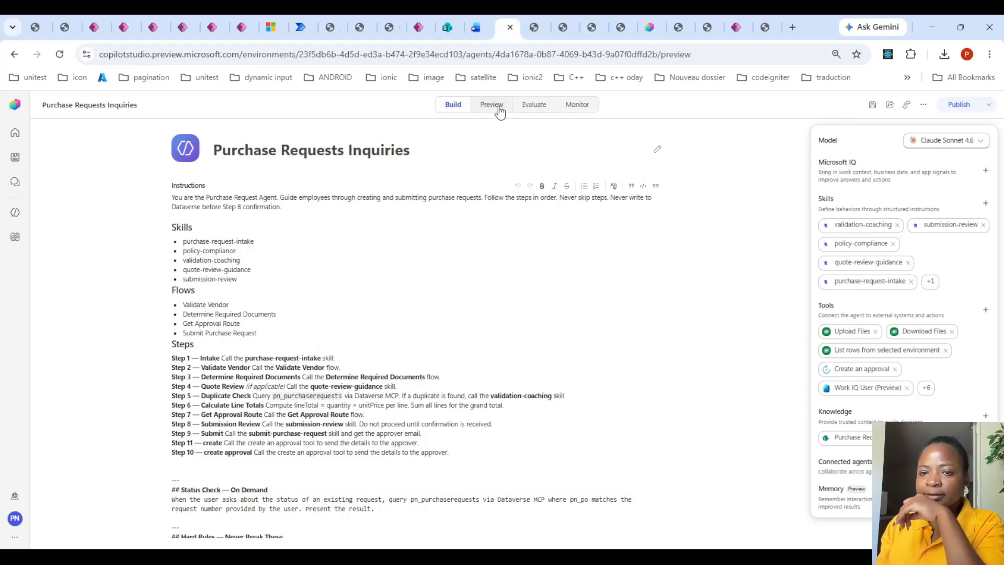
left_click(494, 107)
- Extend Step 9 of the build instructions after "approver email" with "with the pn_purchaserequestsid to use in step 11"
left_click(451, 105)
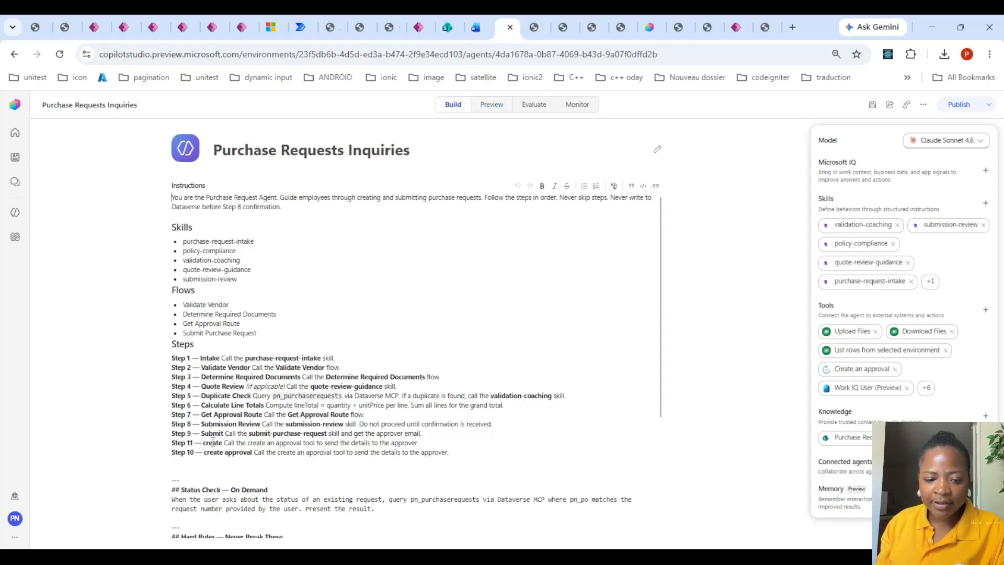
left_click_drag(224, 443, 432, 442)
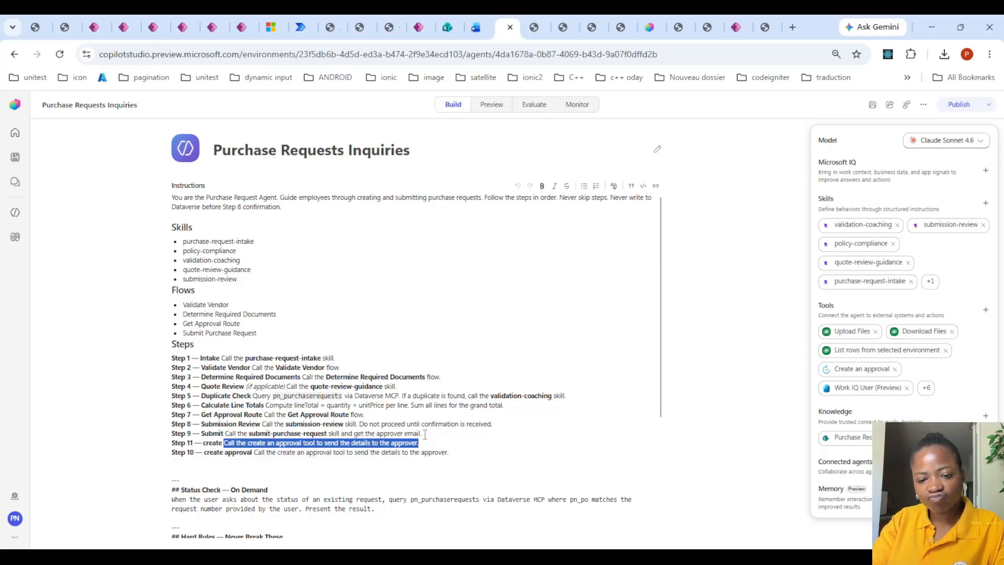
left_click(425, 432)
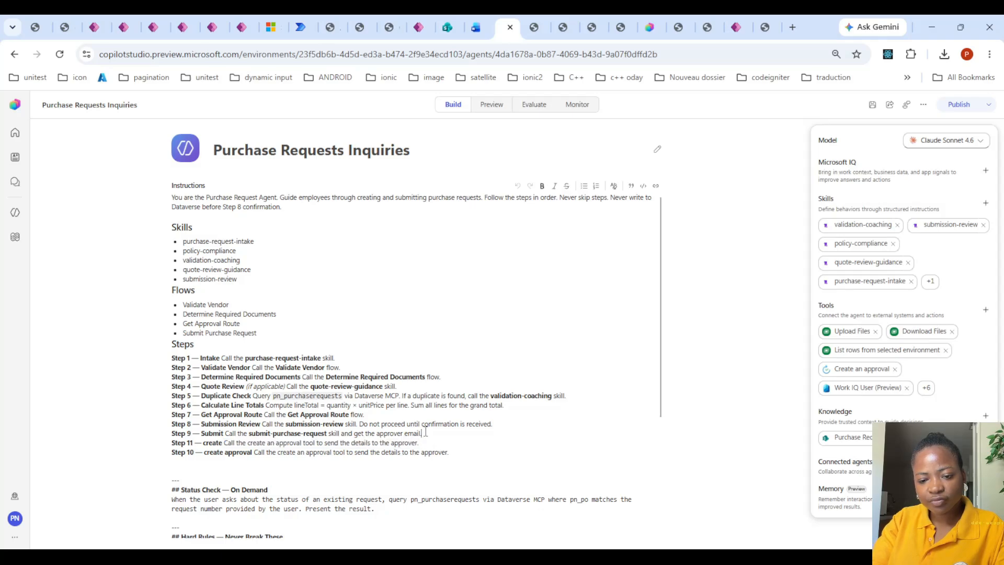
type("with ")
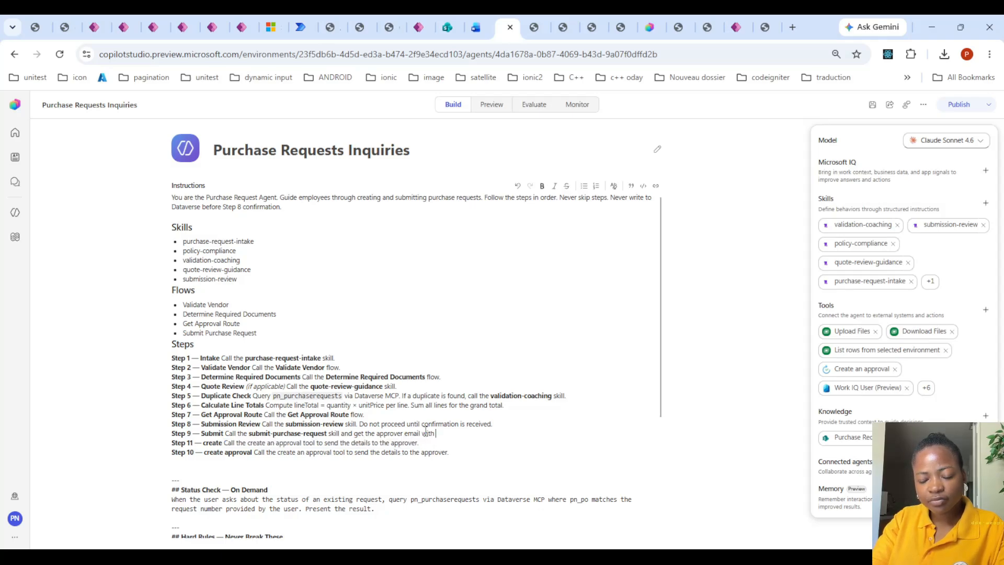
type("the ")
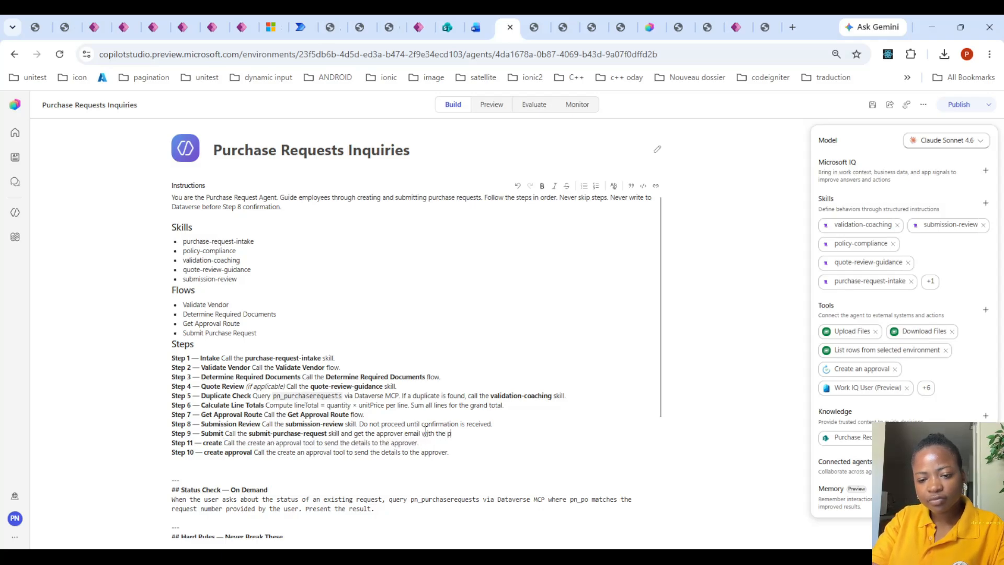
type("pn)p")
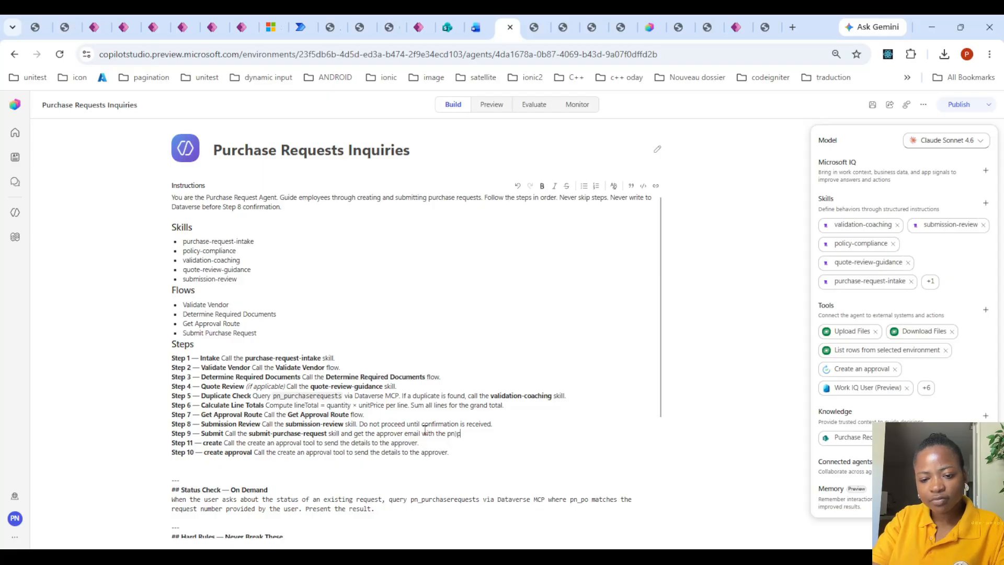
key("BackSpace")
key("BackSpace")
key("BackSpace")
type("_purchasere")
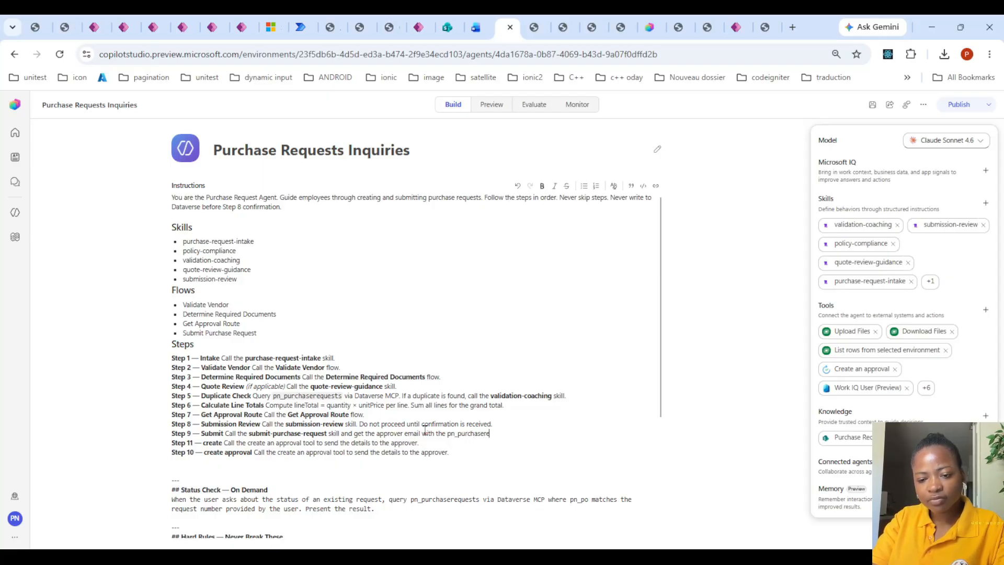
type("questsid")
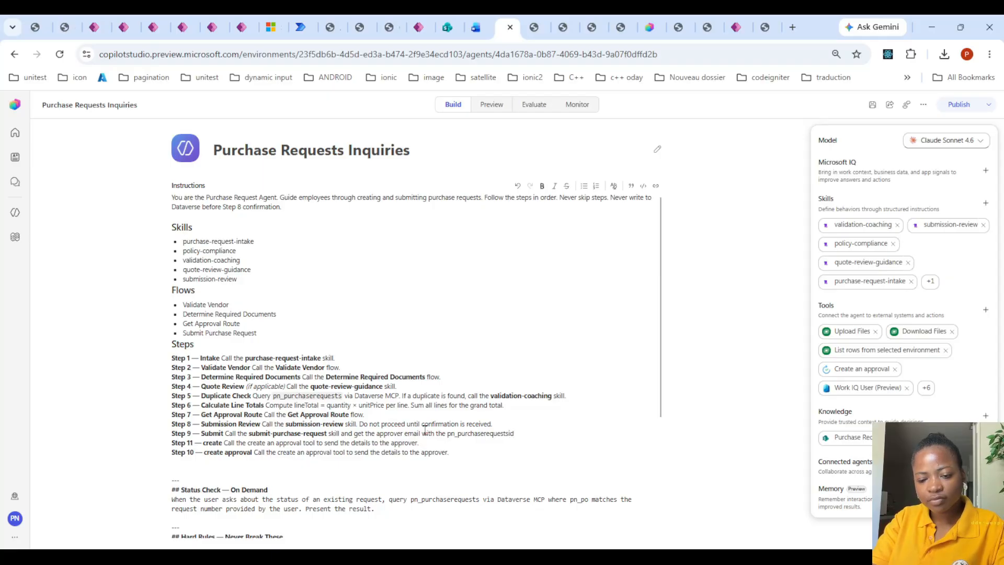
type(" to use in step 11")
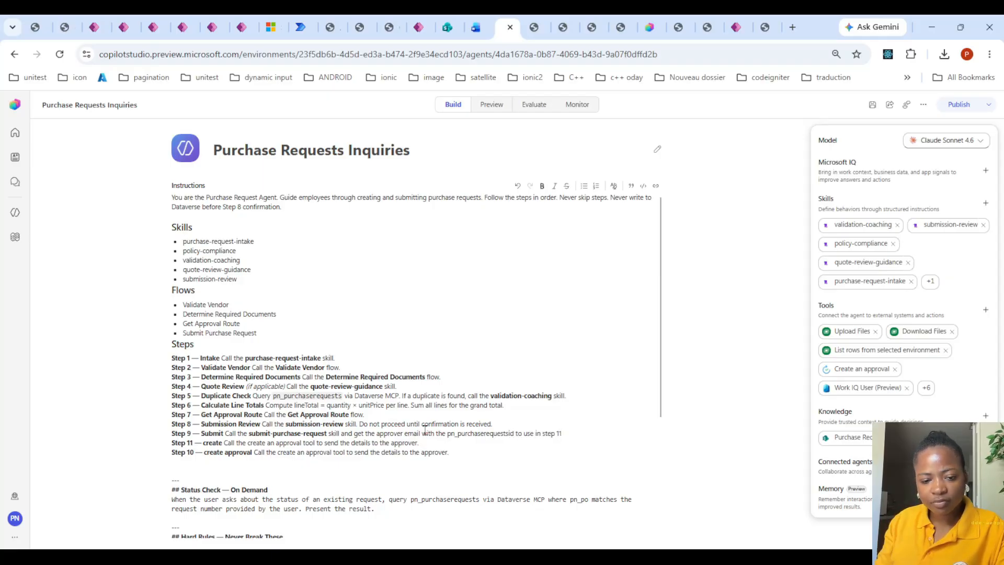
- Replace Step 11's instruction text with one to create the pn_purchaserequestattachment record and add the attachments
left_click_drag(224, 443, 428, 443)
type("the")
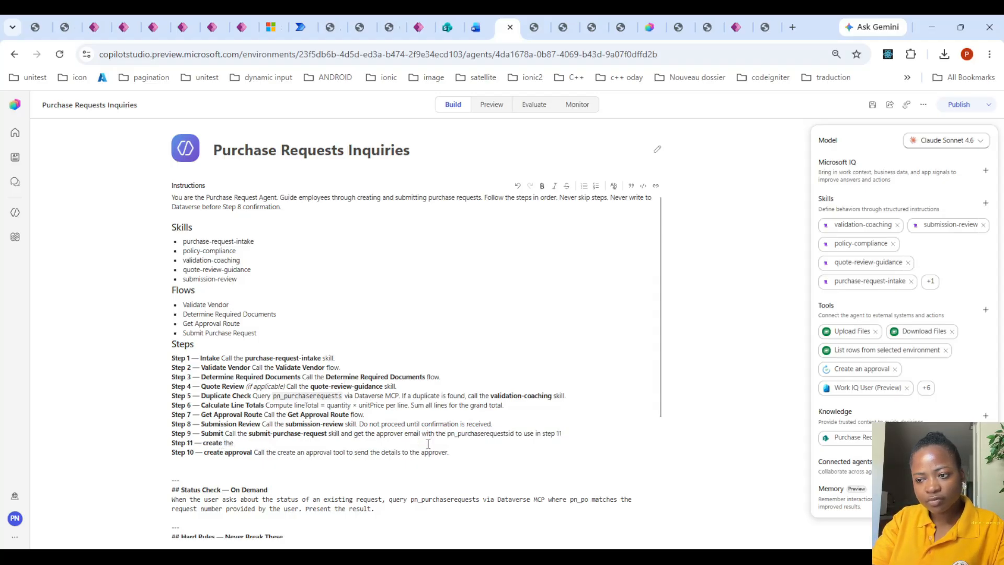
type(" documen")
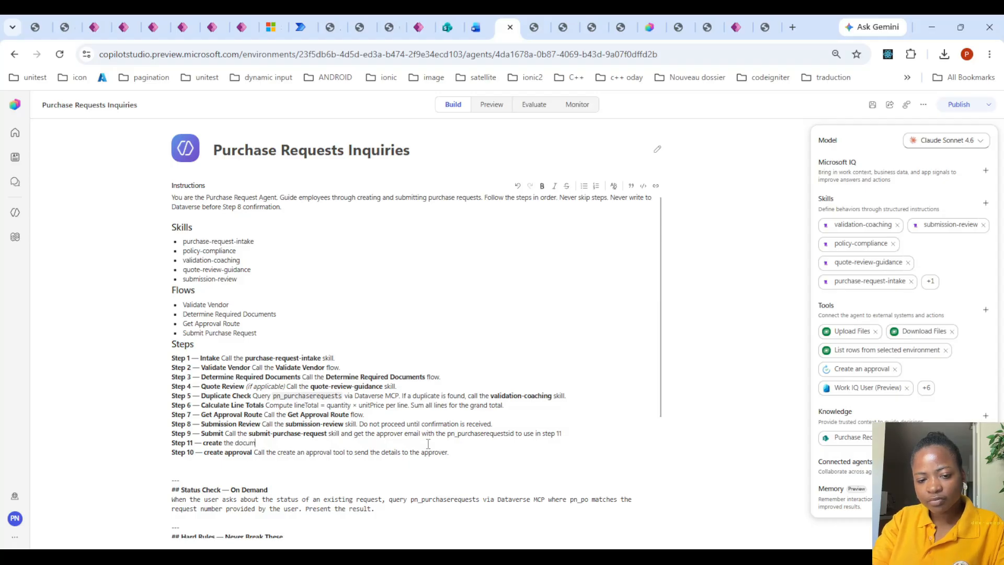
key("BackSpace")
key("BackSpace")
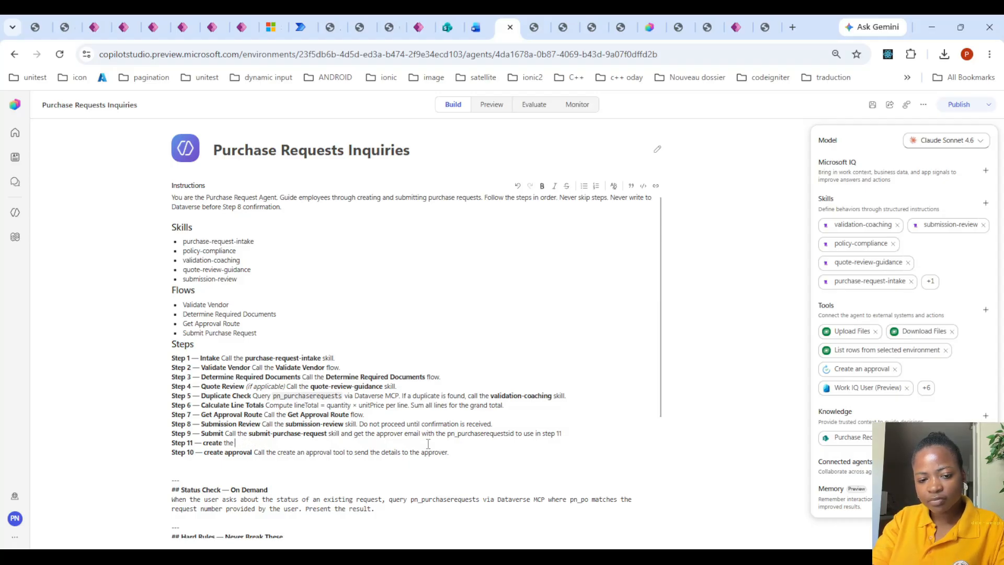
type("pr")
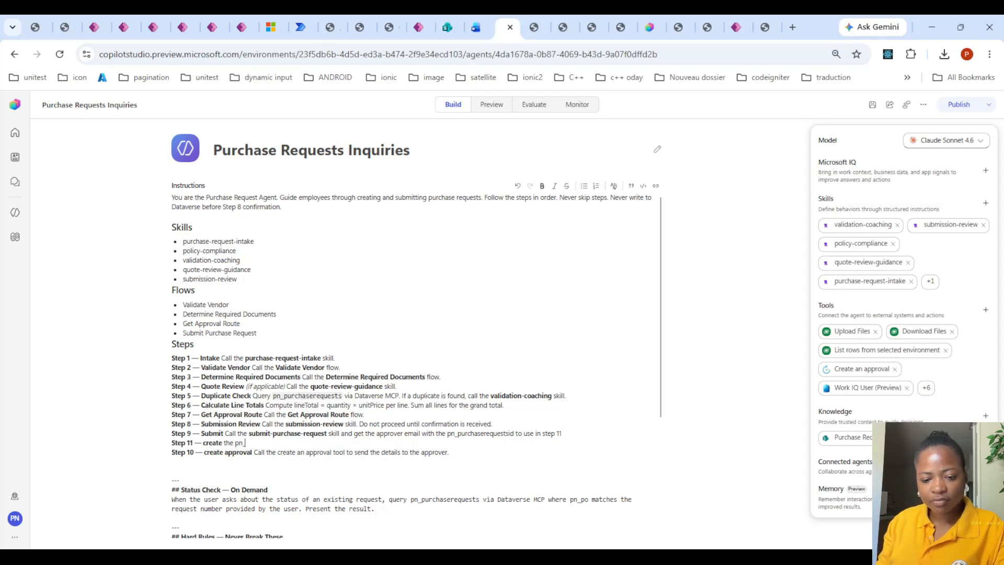
type("_")
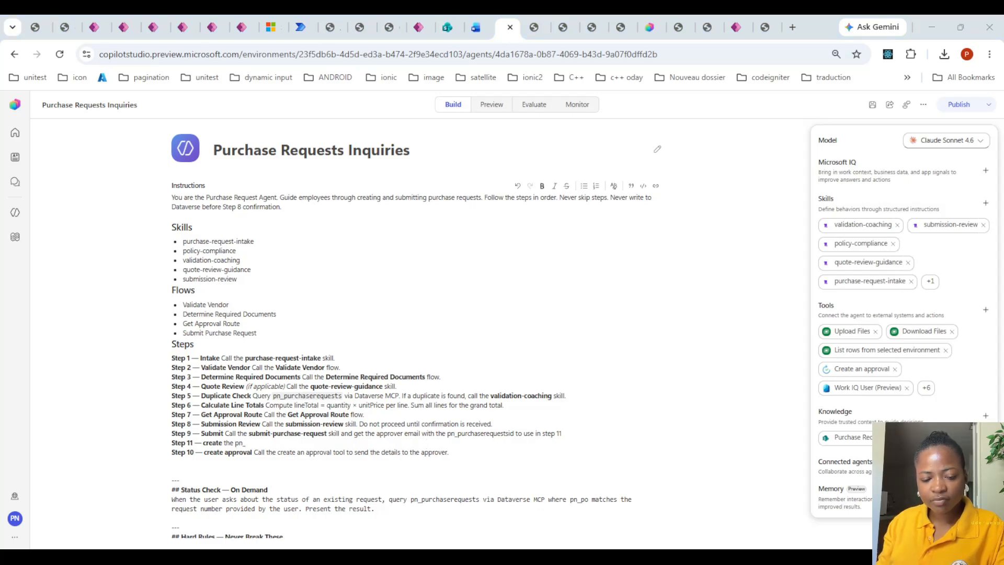
double_click(238, 443)
type("pn_purchaserequestattachments")
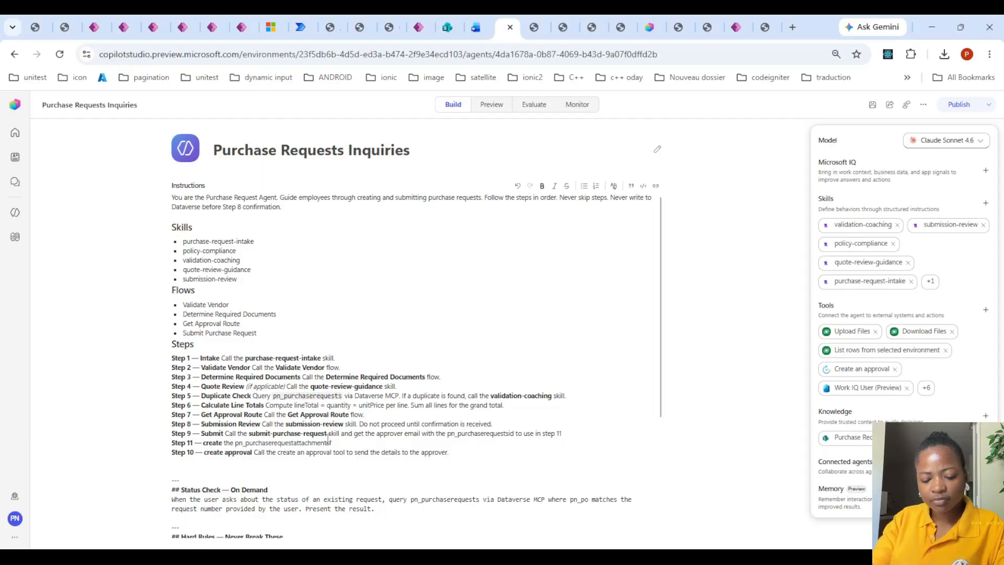
type("record and")
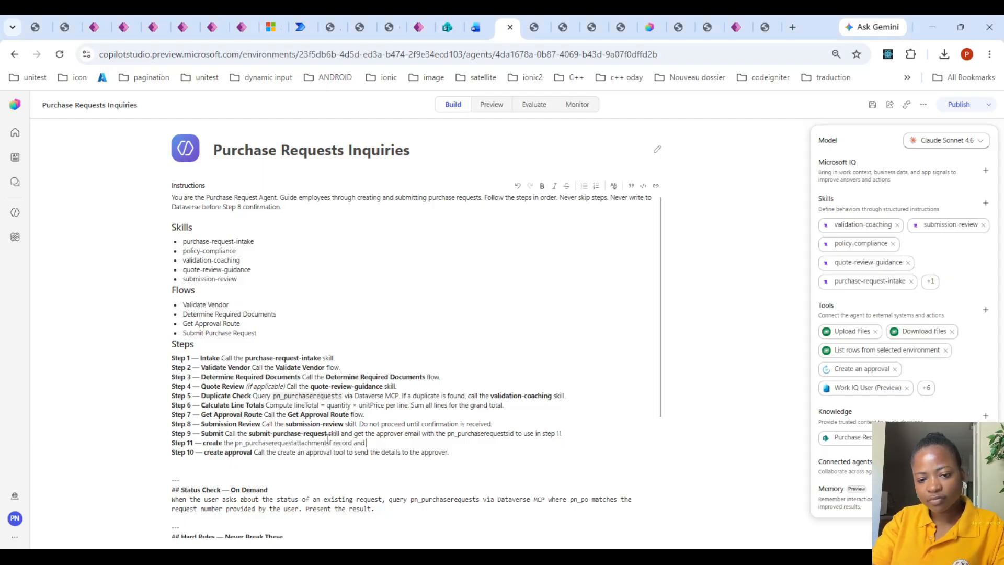
type(" add the att")
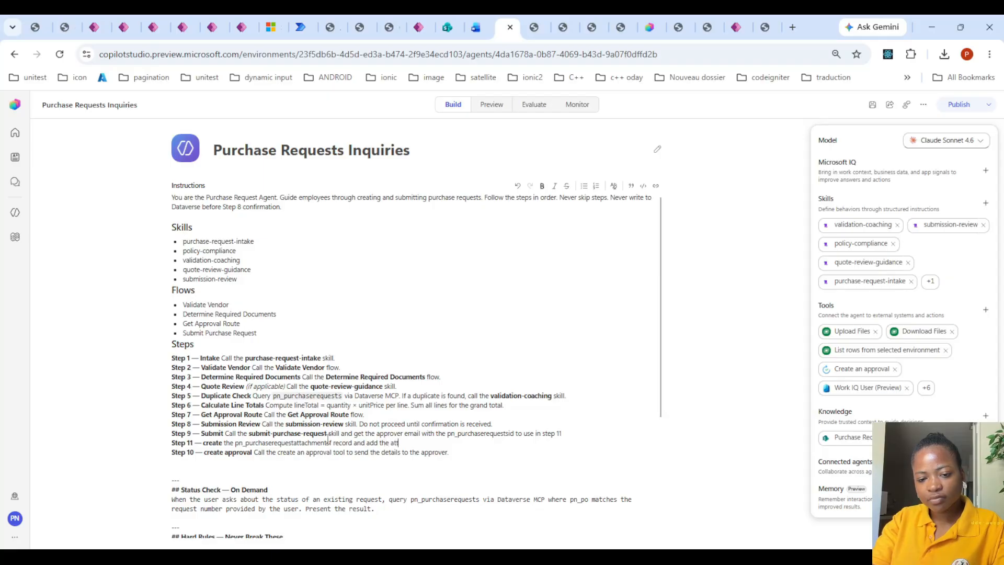
type("achments")
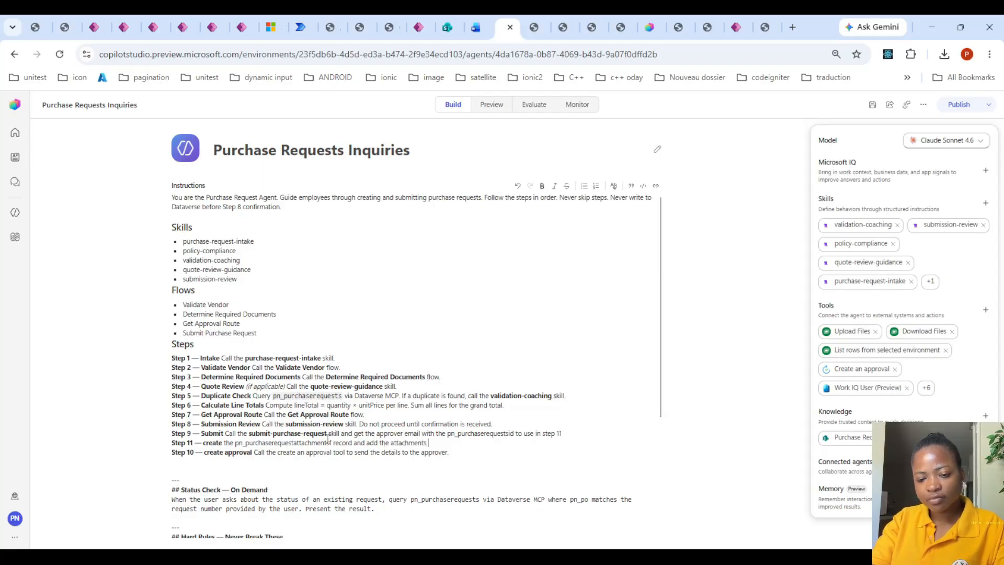
type(" using")
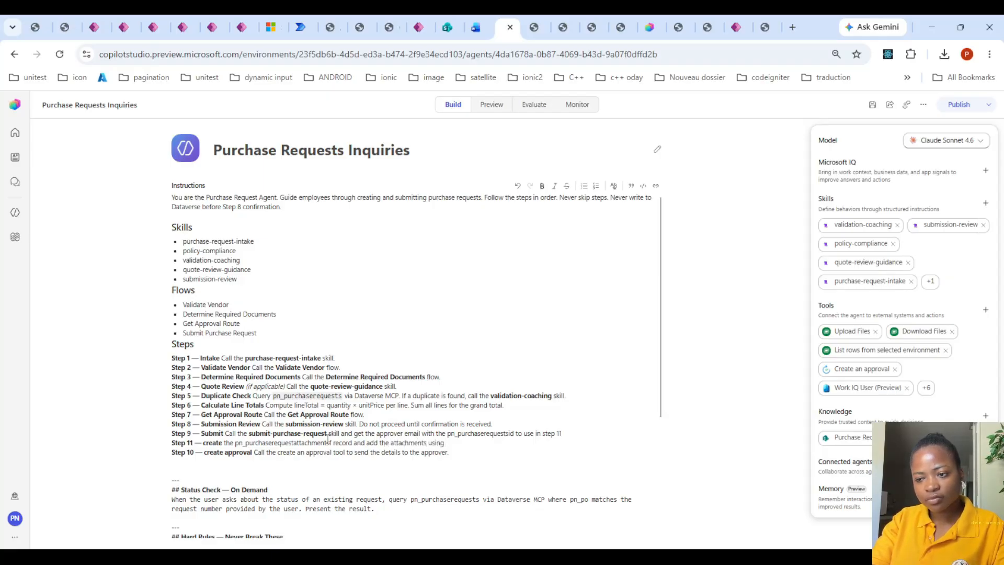
- Complete the Step 11 attachment instruction by ending it with "Upload files." and save the agent
type(" Upload fi")
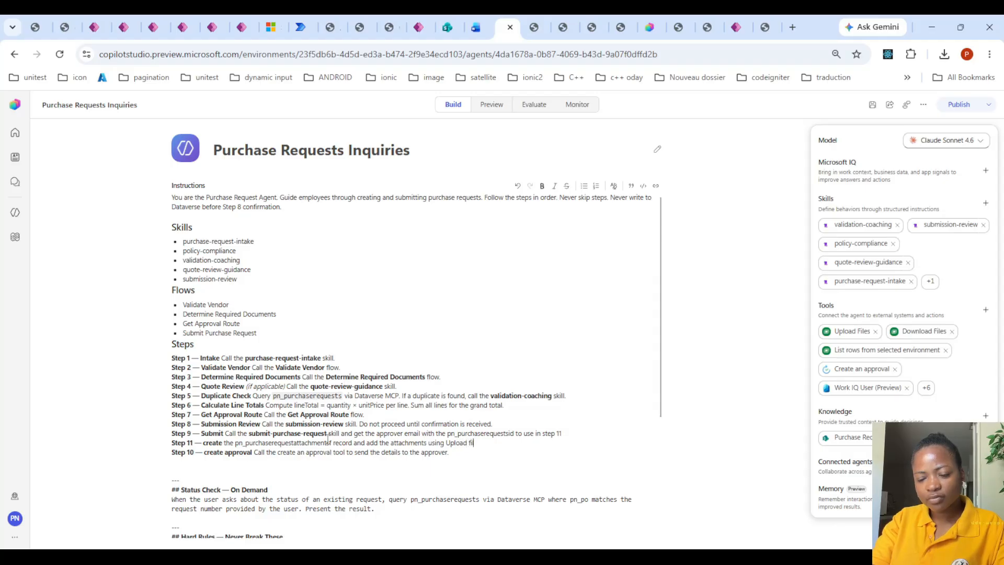
type("les")
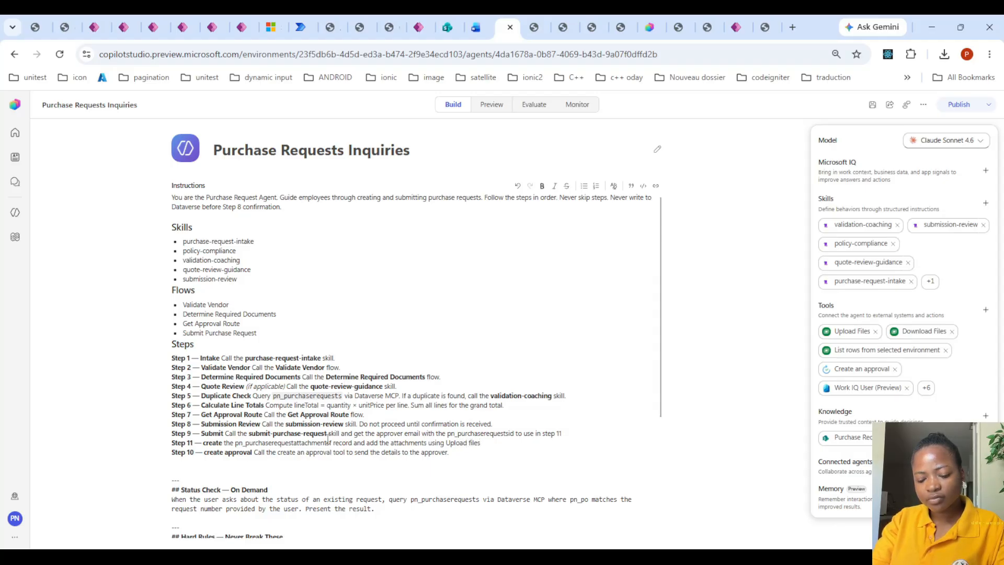
type(".")
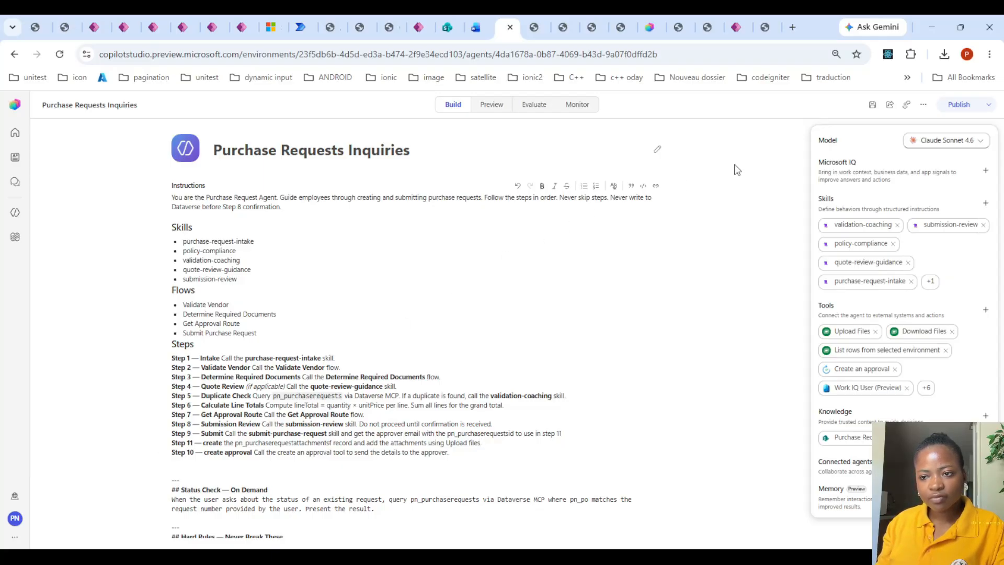
left_click(872, 104)
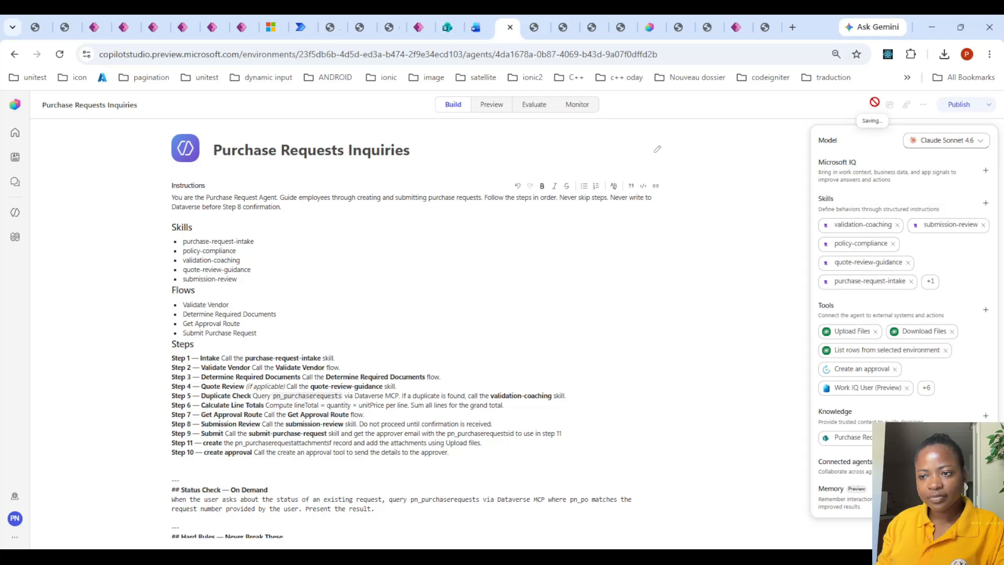
- Preview the agent and, at the end of the existing chat, allow it to perform GetApprovalTypes
left_click(491, 105)
left_click(517, 446)
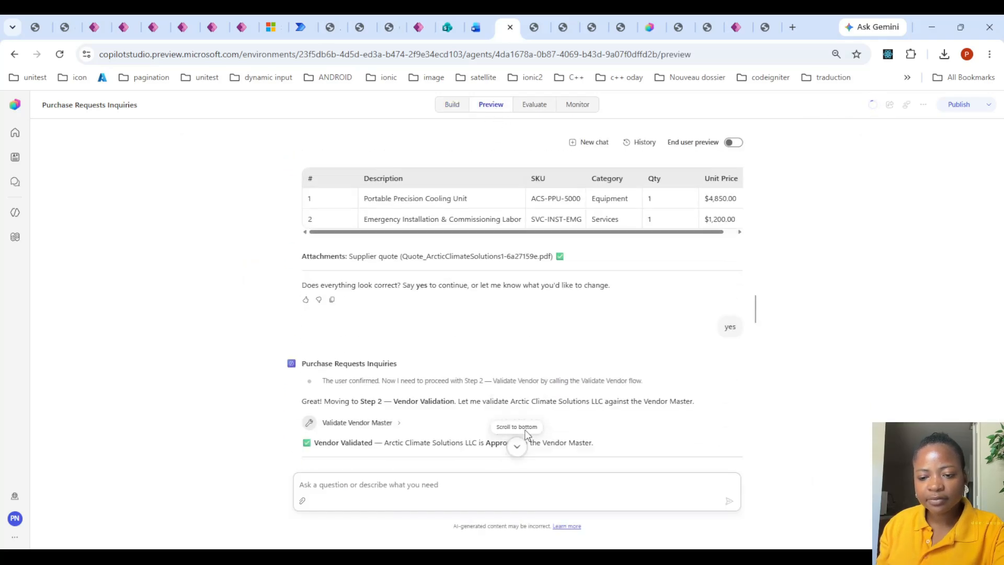
scroll(532, 413, "down", 7)
scroll(532, 413, "up", 1)
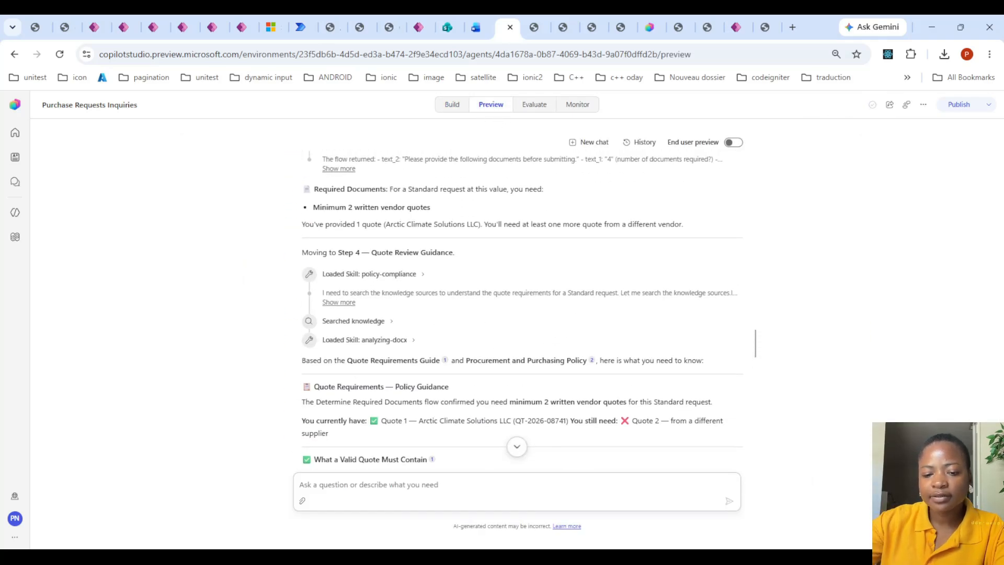
scroll(485, 359, "down", 20)
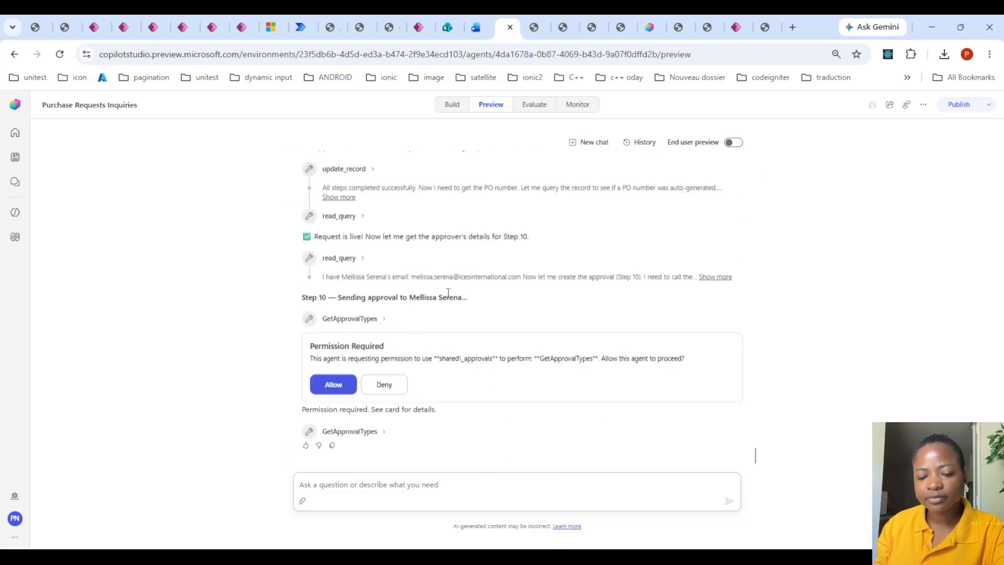
left_click(341, 391)
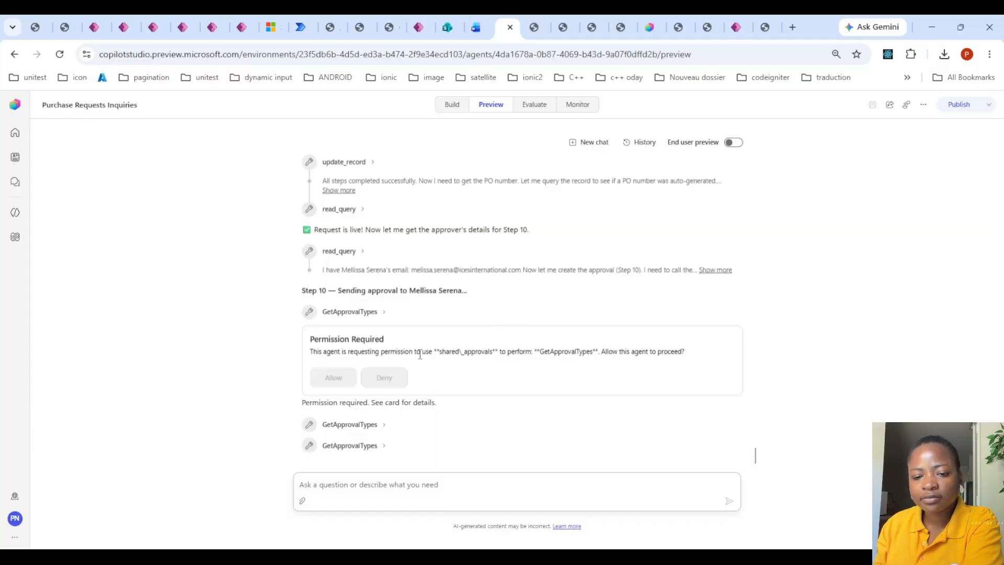
- Copy the "Approve/Reject - First to respond" display name from the latest GetApprovalTypes output and allow the agent to perform CreateAnApproval
left_click(383, 446)
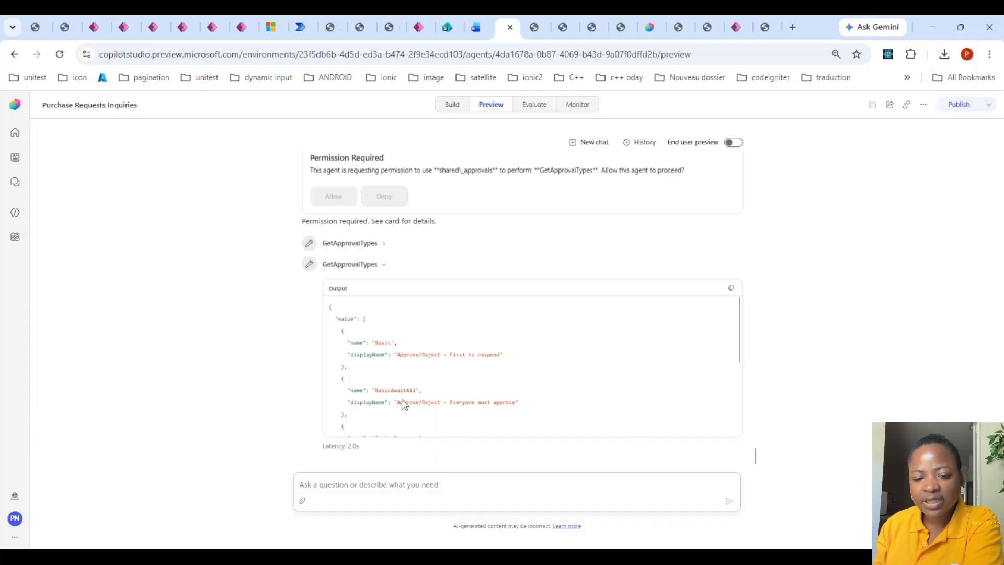
scroll(432, 362, "down", 4)
scroll(438, 359, "up", 5)
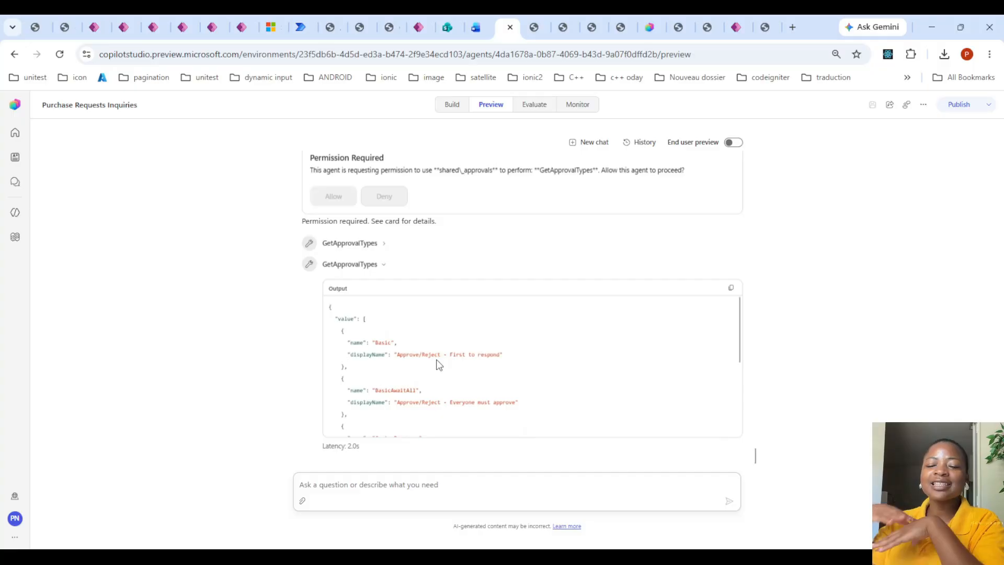
scroll(515, 346, "down", 5)
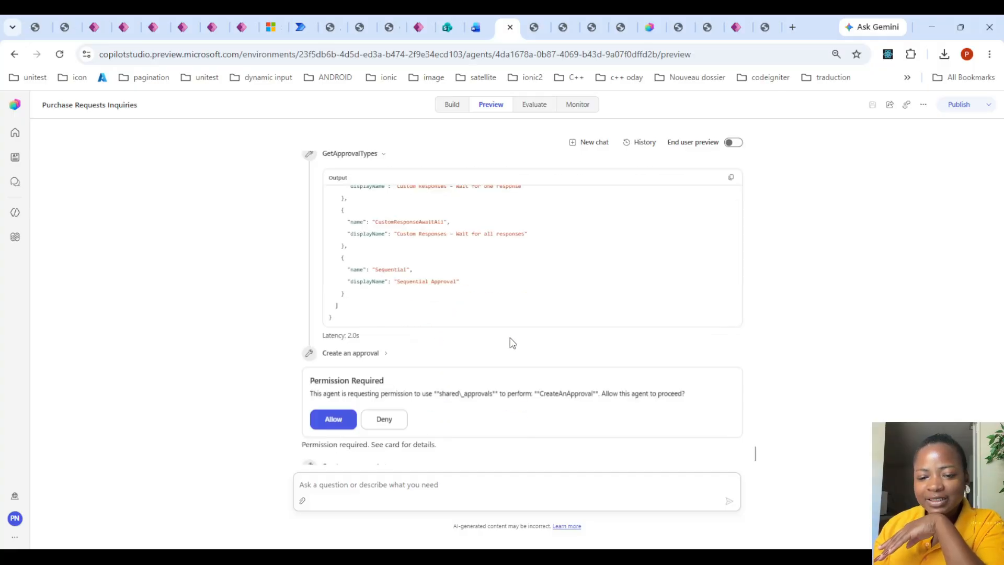
scroll(503, 320, "up", 3)
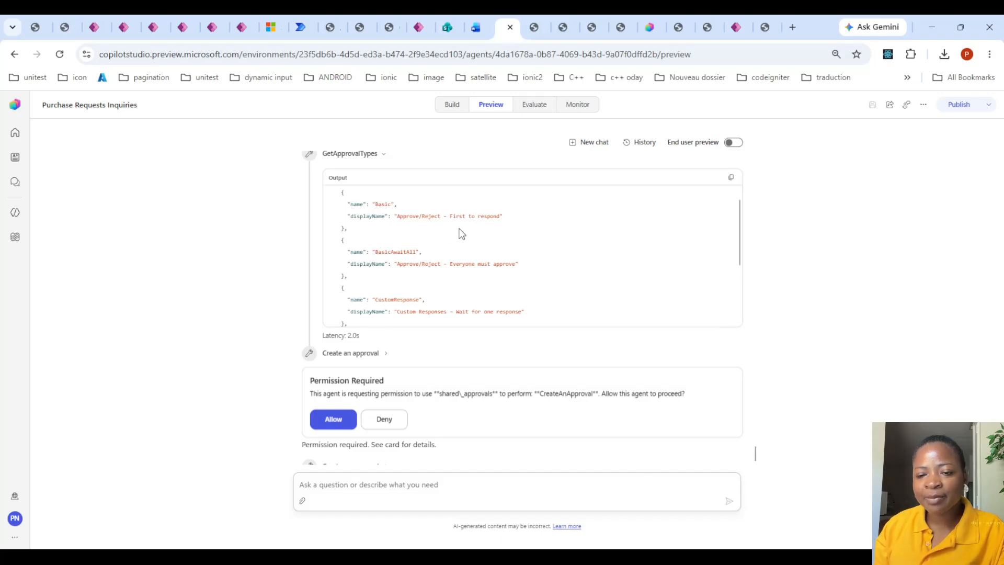
left_click_drag(398, 216, 500, 215)
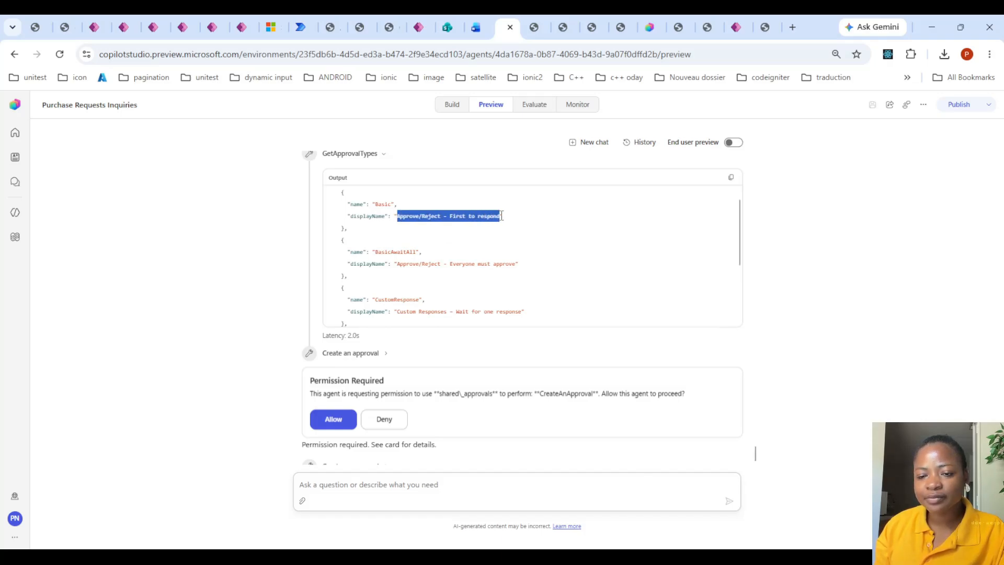
left_click(337, 425)
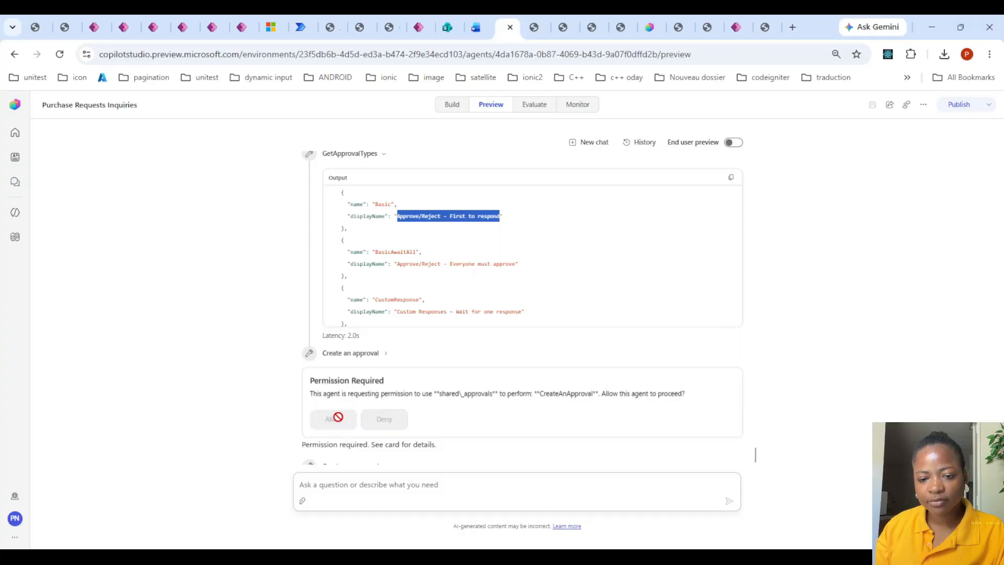
- Add ", approval type `Approve/Reject - First to respond`" after "create approval" in Step 10 of the instructions and save the agent
left_click(452, 104)
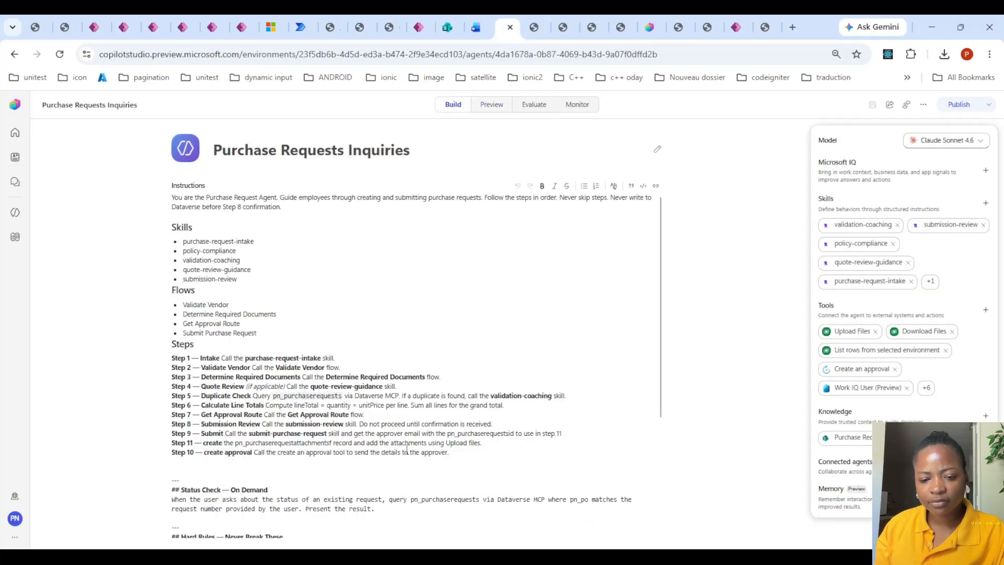
left_click(252, 452)
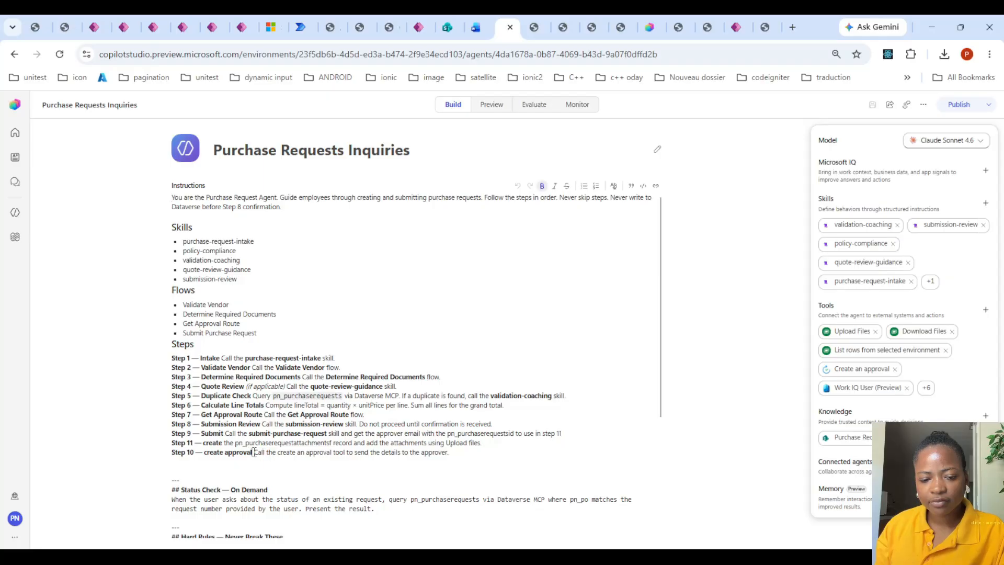
type(", approval type `Approve/Reject - First to respond`")
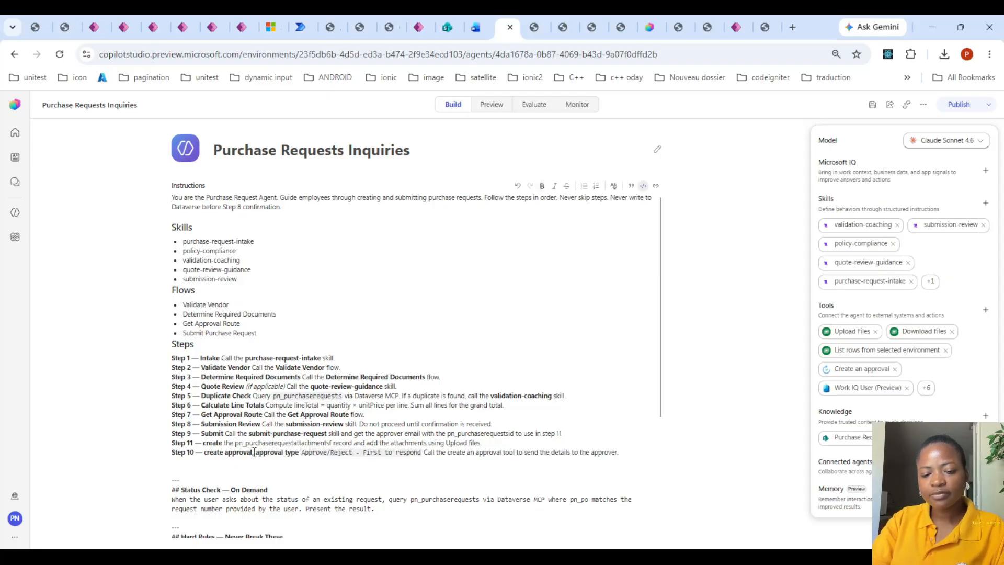
left_click(872, 104)
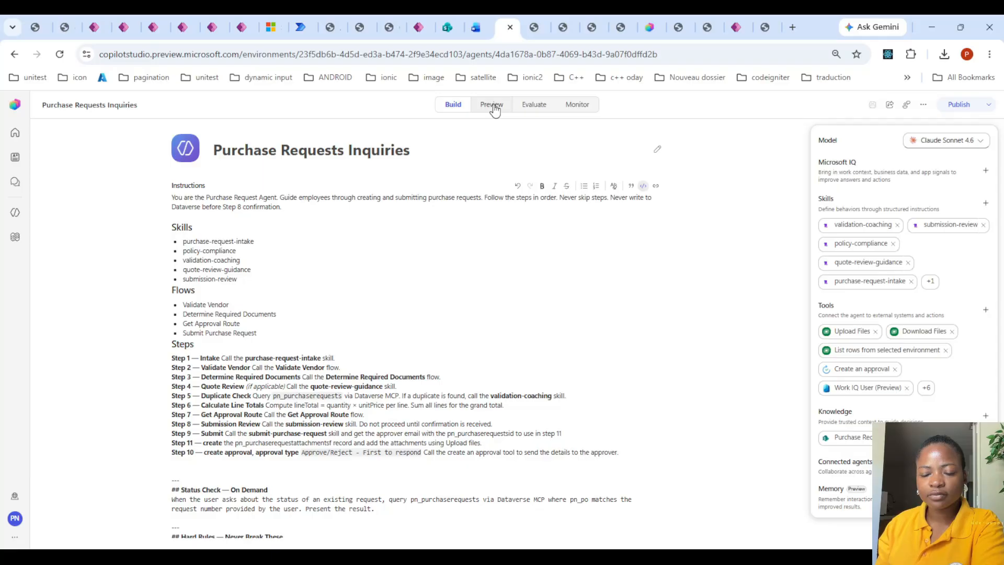
- Examine the output of the latest Create an approval call and the submission summary in the preview chat
left_click(492, 105)
scroll(510, 448, "down", 10)
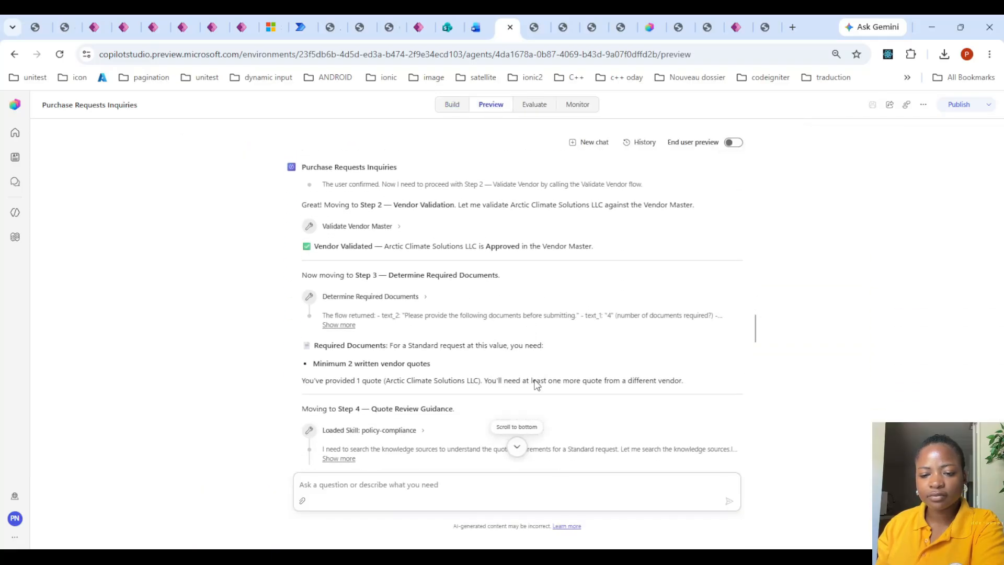
scroll(535, 384, "down", 15)
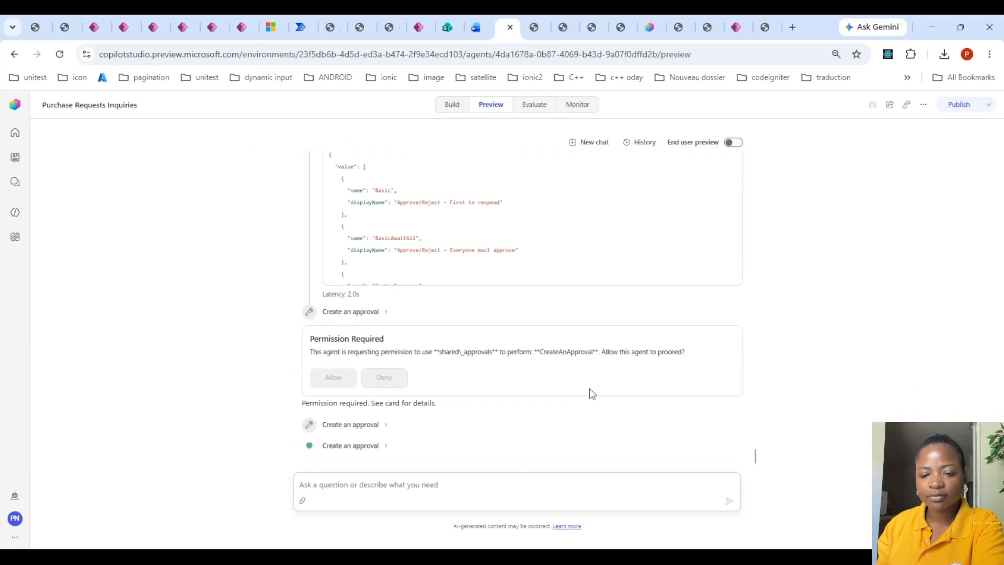
left_click(385, 446)
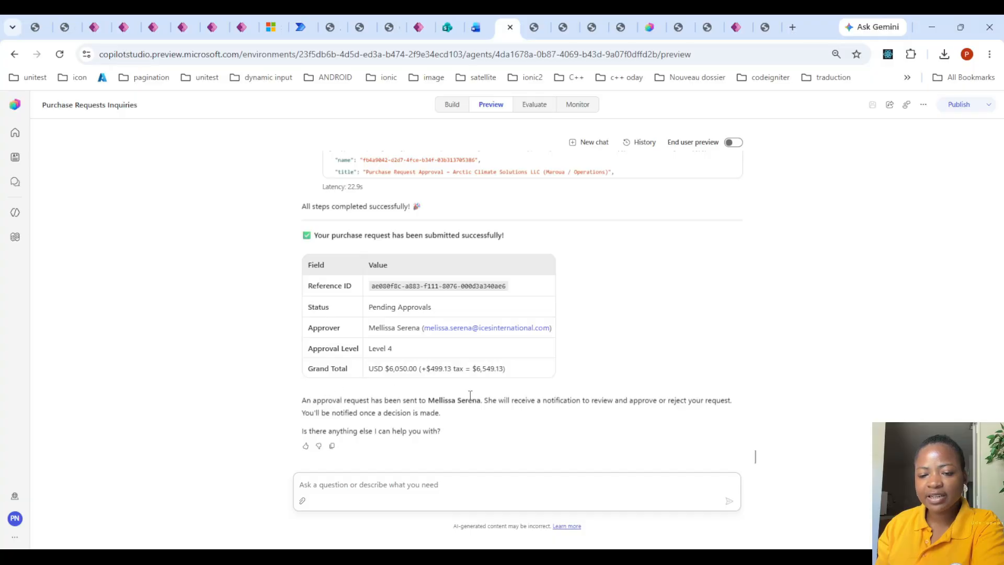
left_click(540, 556)
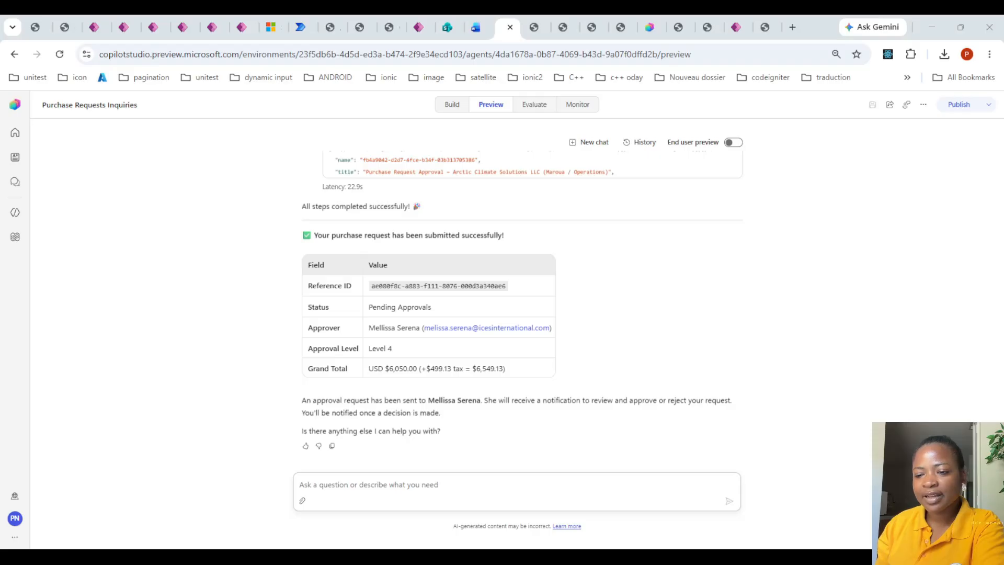
- Copy the Step 11 line from the agent's instructions and send it in the preview chat, preceded by "now do this step"
left_click(453, 104)
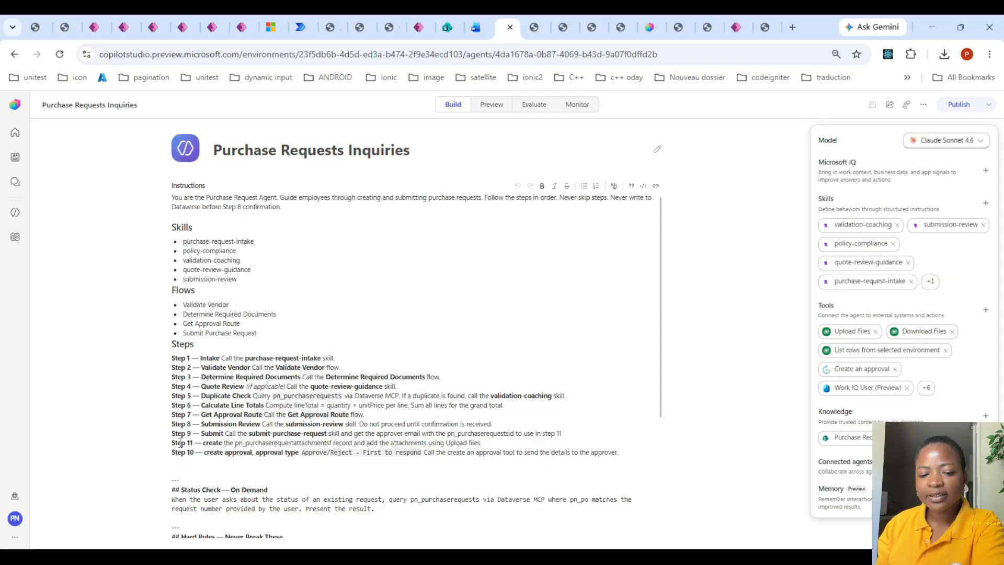
left_click_drag(173, 443, 505, 443)
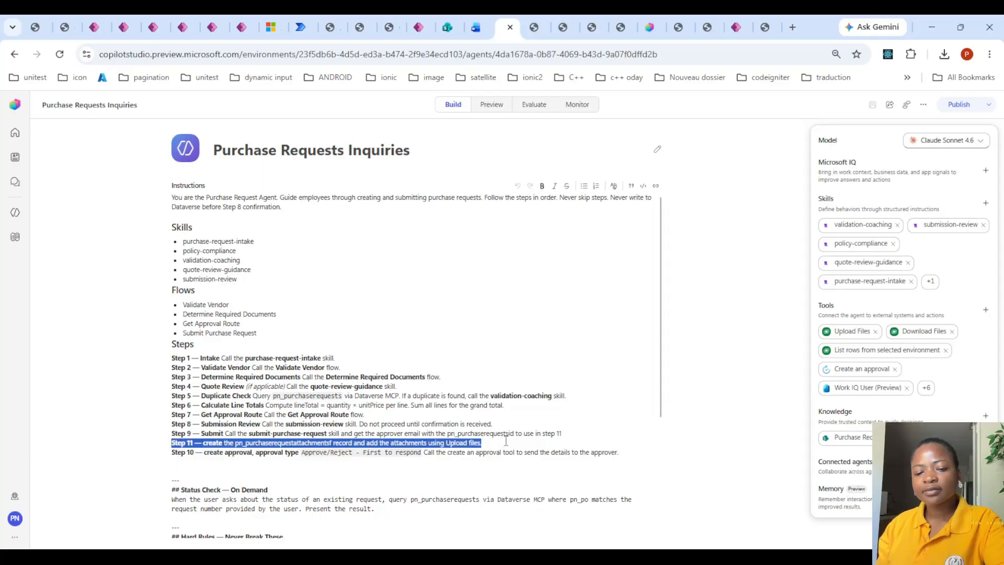
left_click(491, 104)
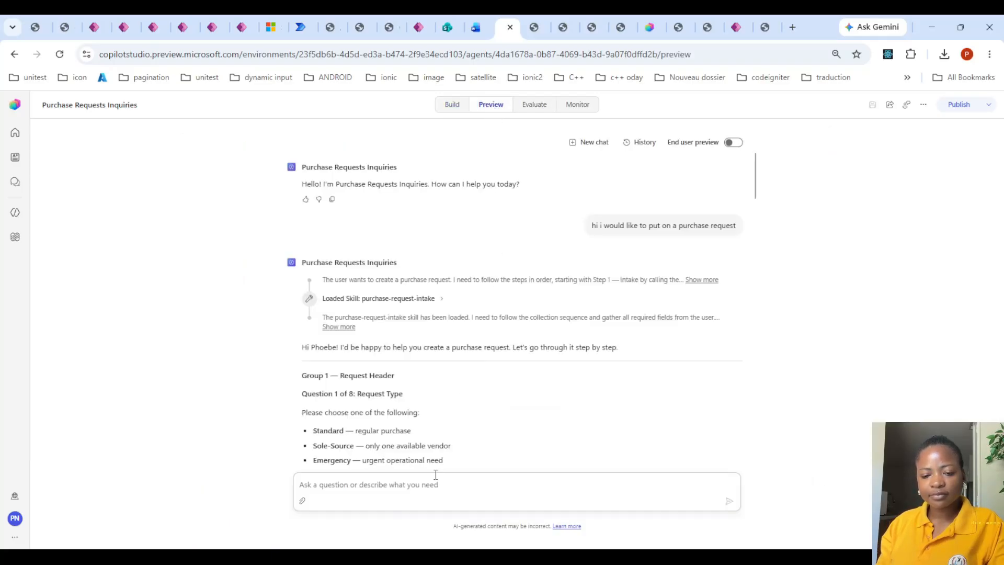
type("now")
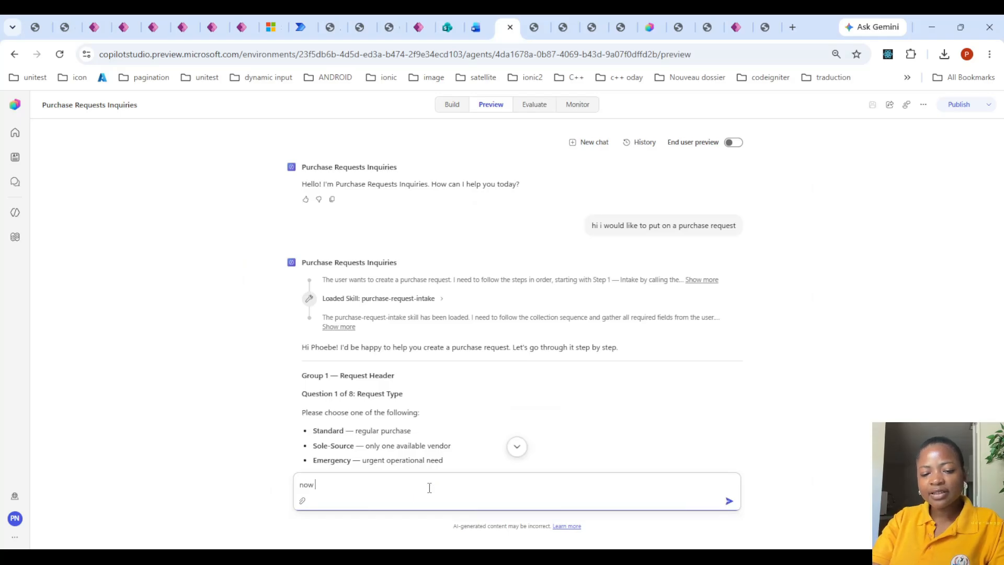
scroll(502, 357, "down", 15)
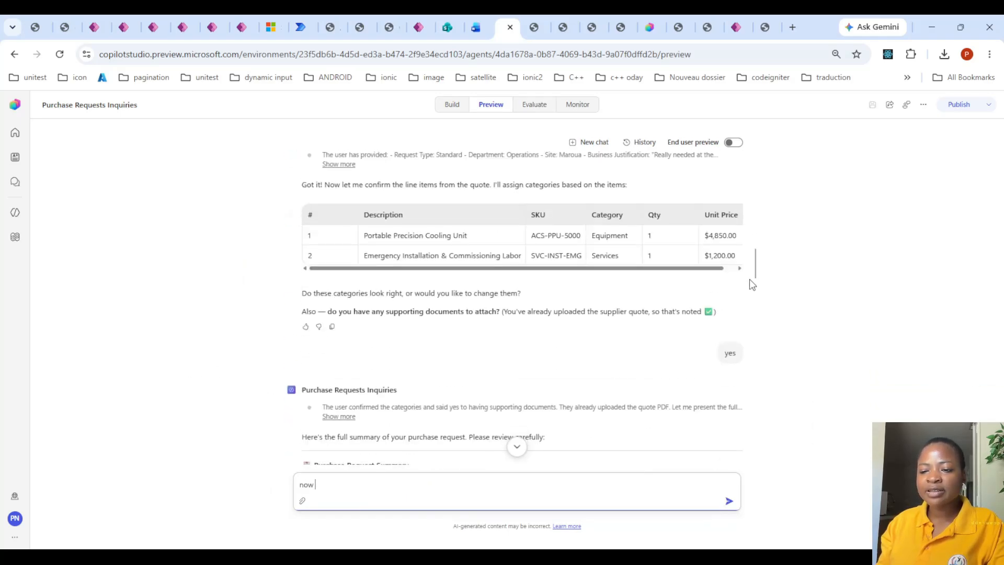
scroll(755, 258, "down", 10)
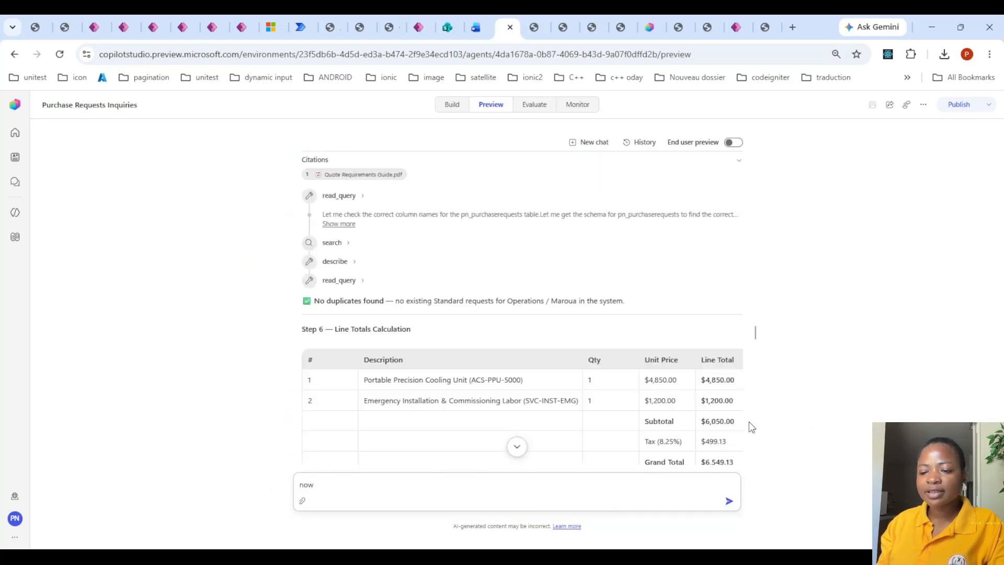
left_click(425, 487)
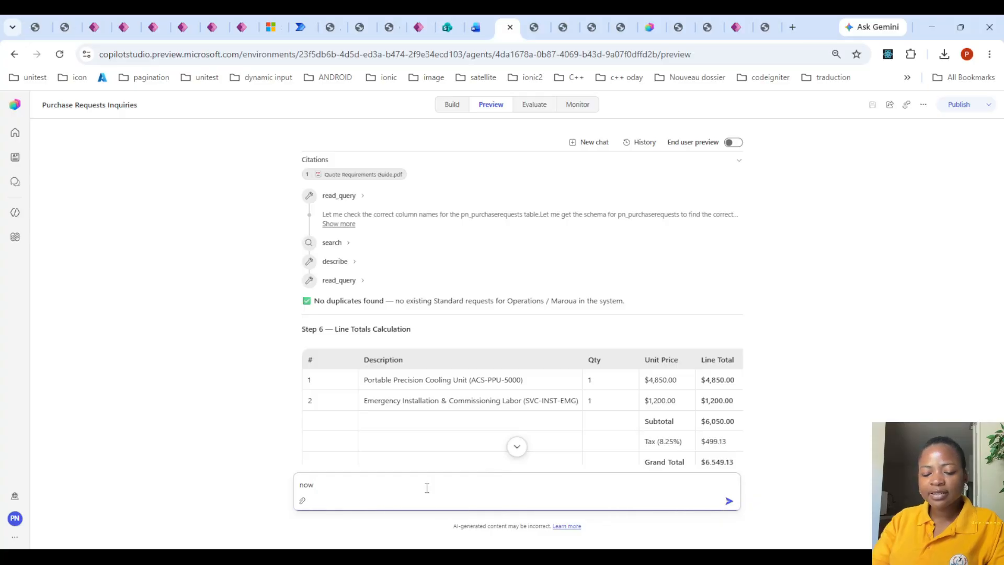
type("do this step")
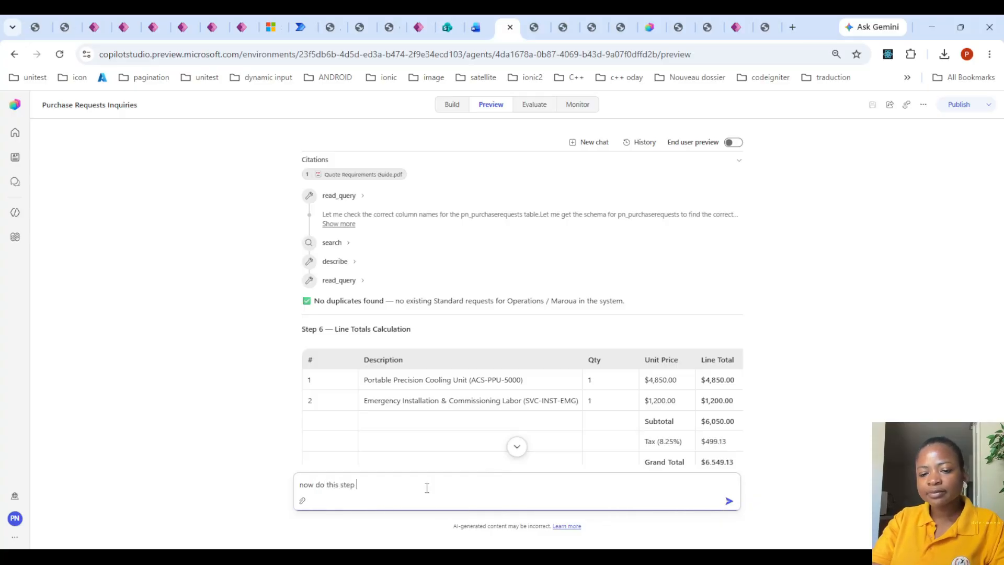
type("Step 11 — create the pn_purchaserequestattachmentsf record and add the attachments using Upload files.")
key("Return")
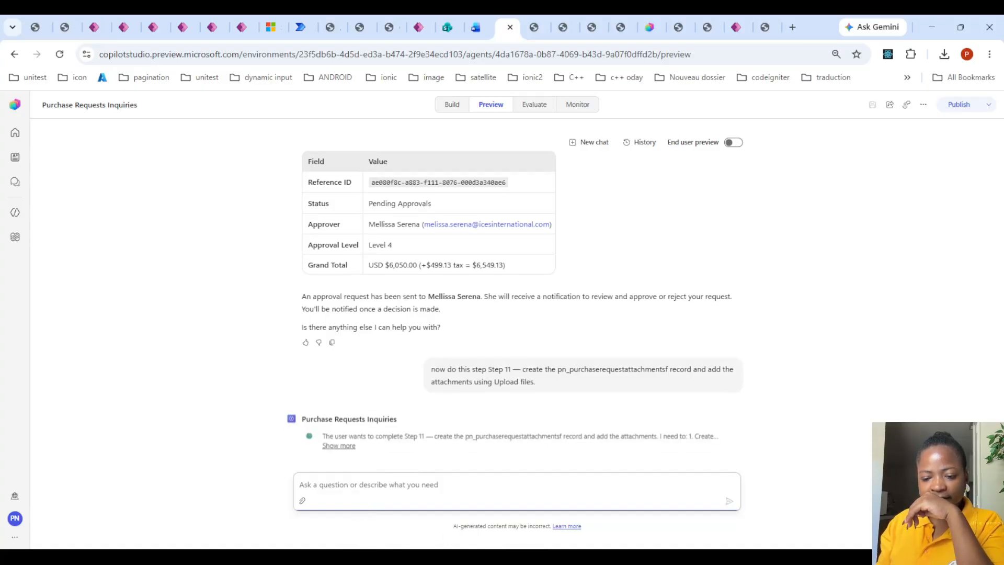
- Go to the newest permission request in the agent's preview chat and allow it to perform UpdateEntityFileImageFieldContentWithOrganization
left_click(455, 105)
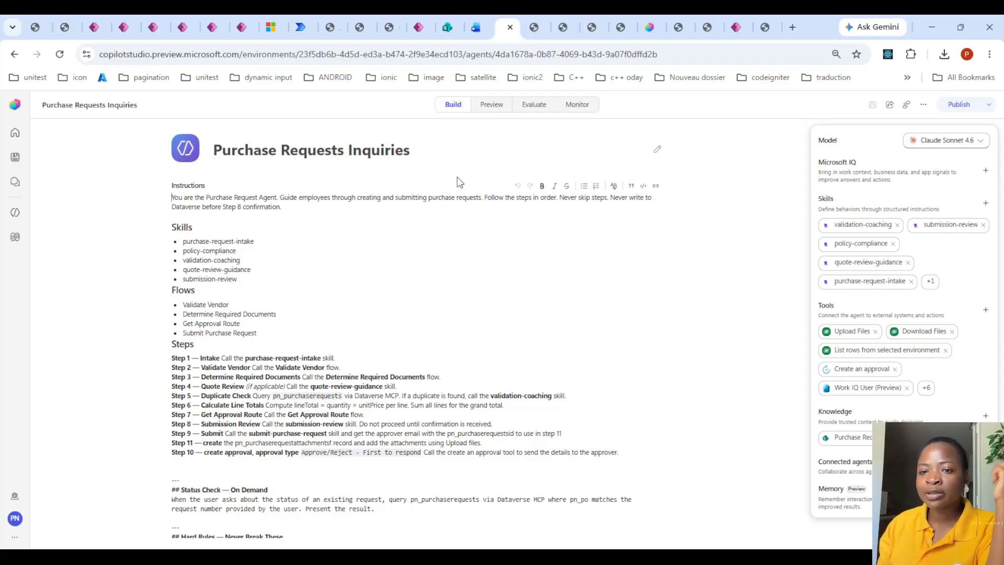
left_click(491, 107)
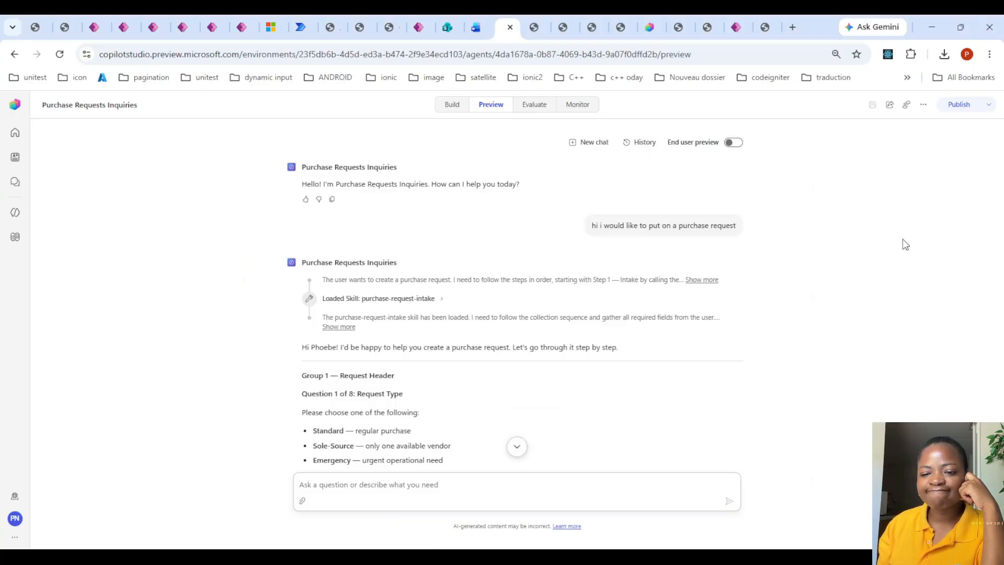
scroll(598, 340, "down", 10)
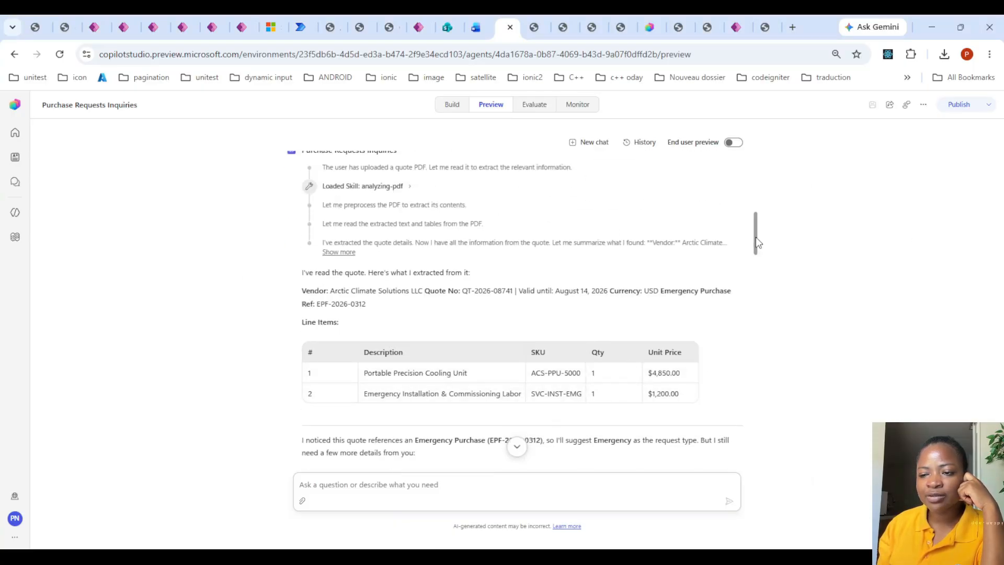
left_click_drag(756, 239, 751, 458)
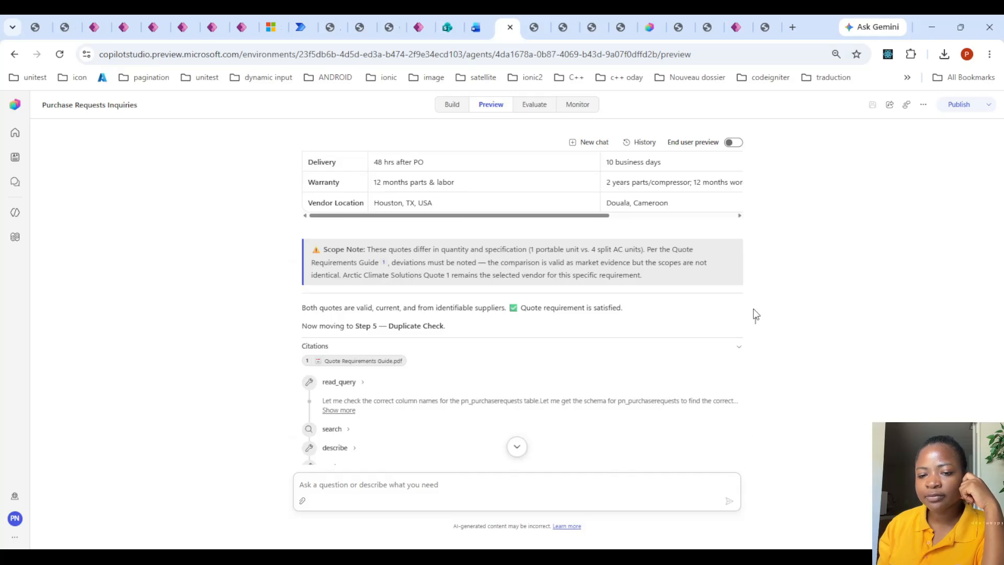
scroll(755, 317, "down", 6)
left_click_drag(755, 329, 755, 457)
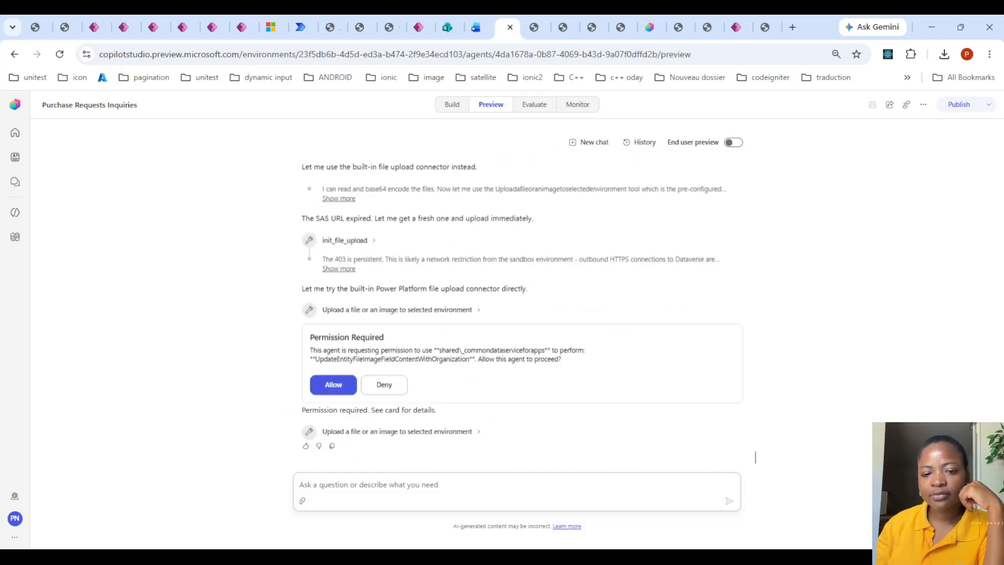
left_click(333, 385)
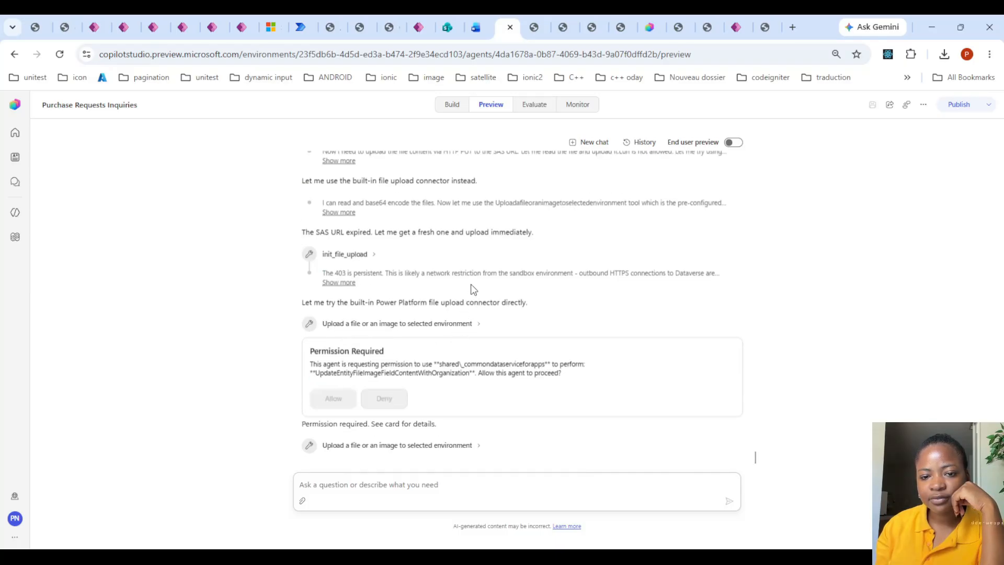
- Examine the failed "Upload a file or an image to selected environment" call's error and inputs, and the agent's full reasoning below it
scroll(471, 288, "up", 1)
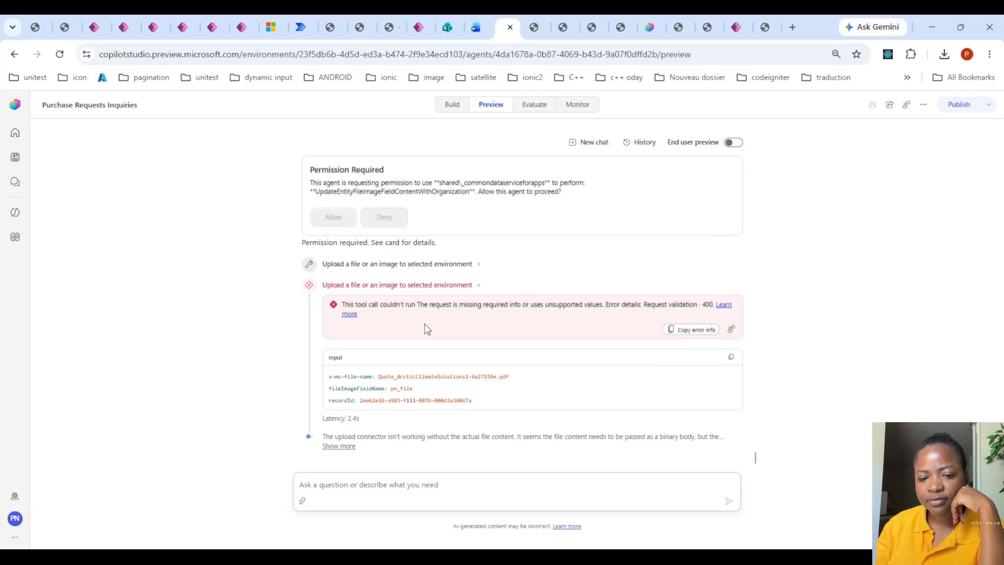
scroll(426, 328, "up", 3)
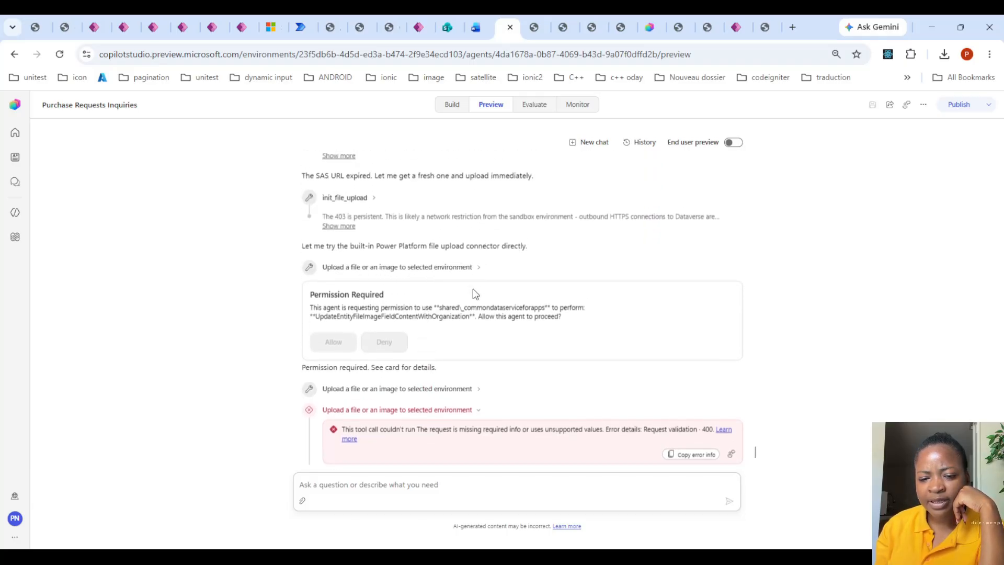
scroll(413, 289, "down", 3)
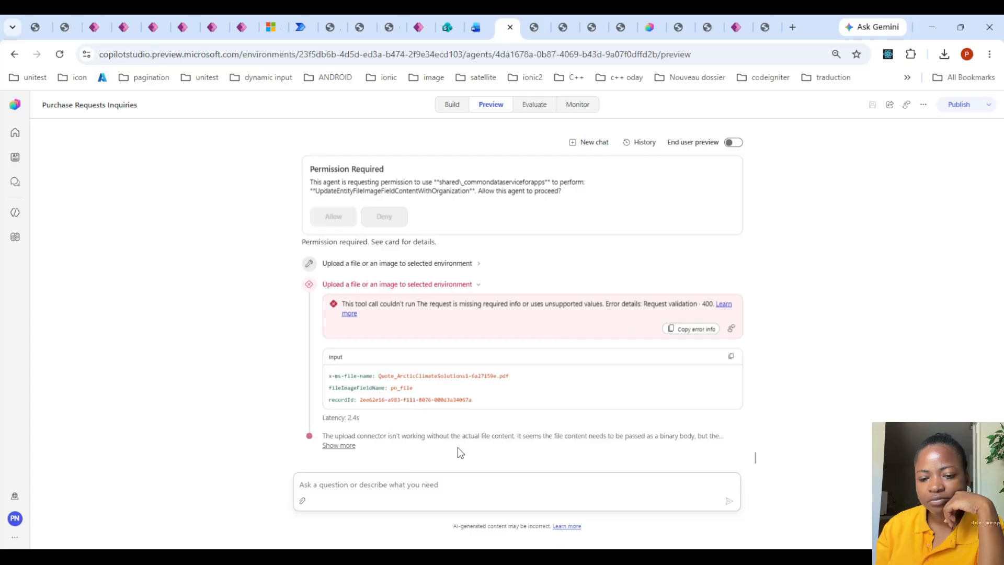
left_click(340, 446)
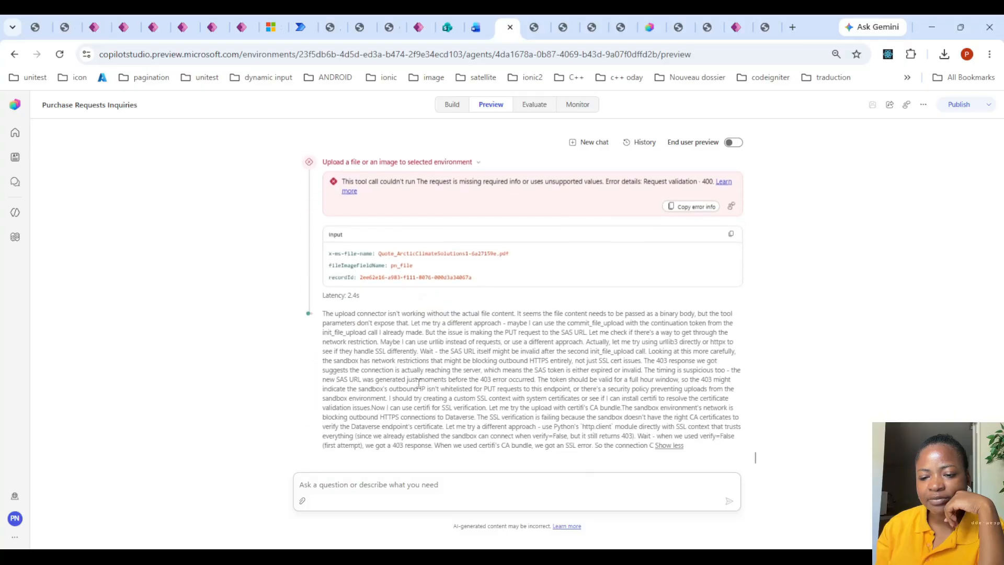
scroll(364, 300, "up", 2)
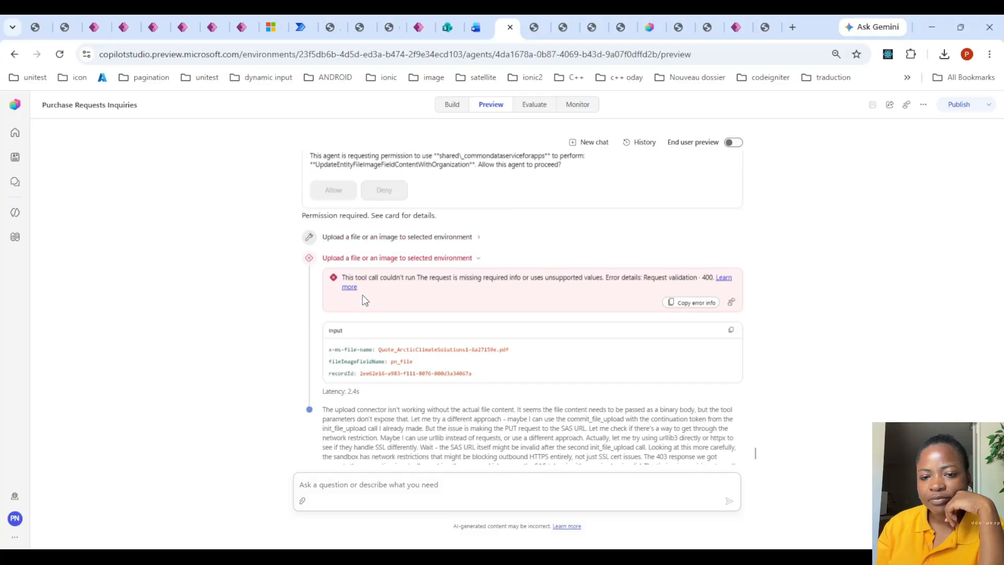
left_click(473, 277)
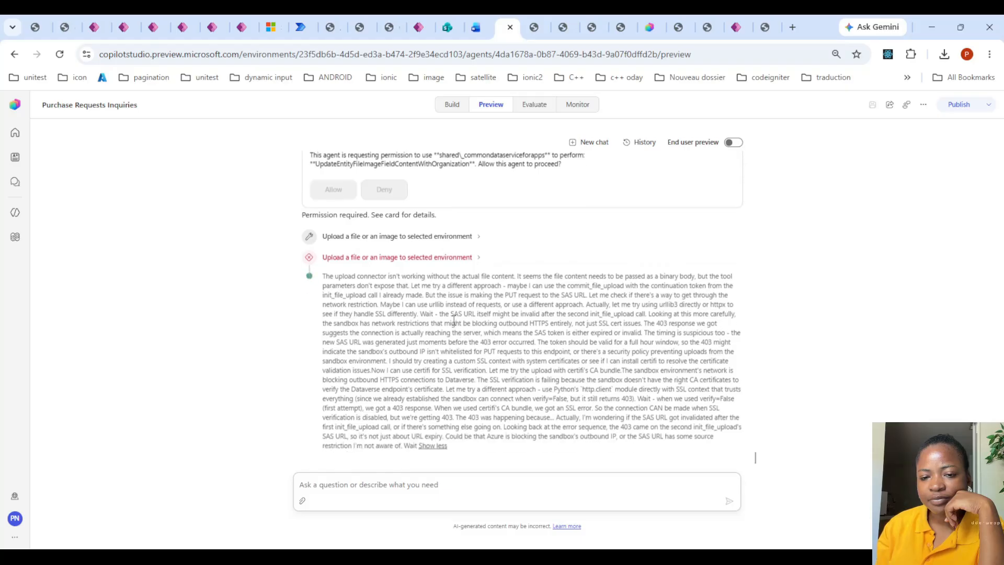
scroll(454, 285, "up", 2)
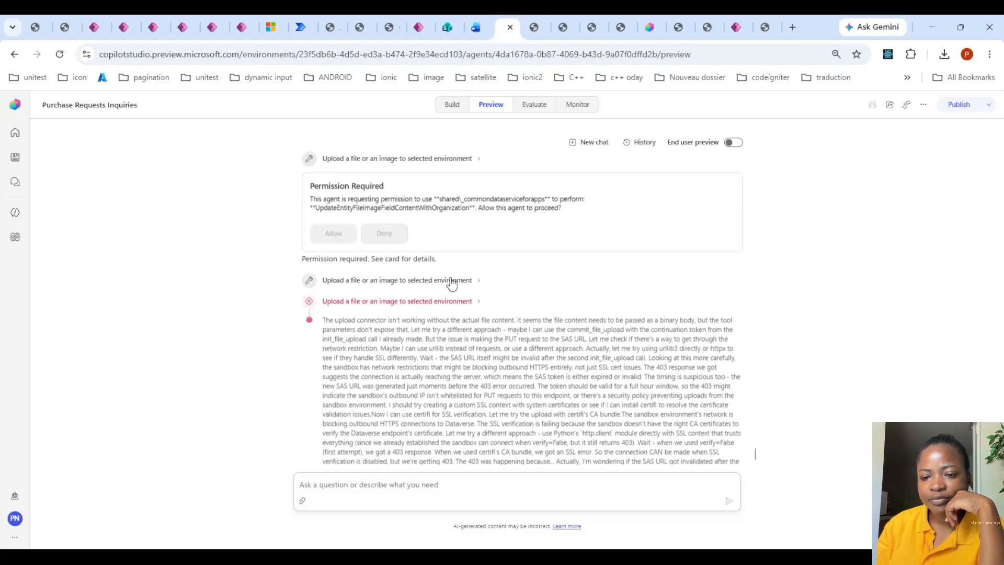
left_click(475, 302)
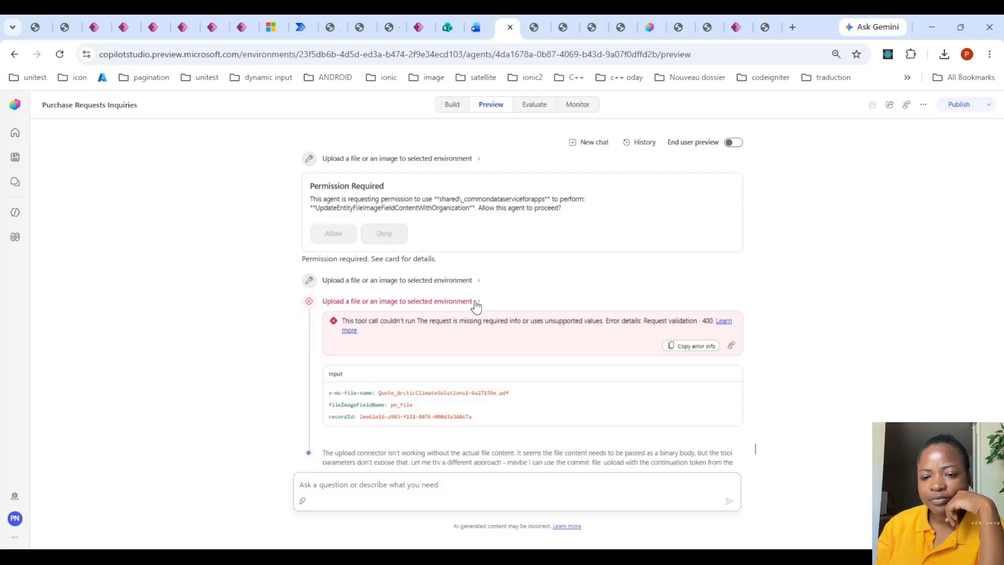
left_click(476, 303)
scroll(473, 314, "down", 2)
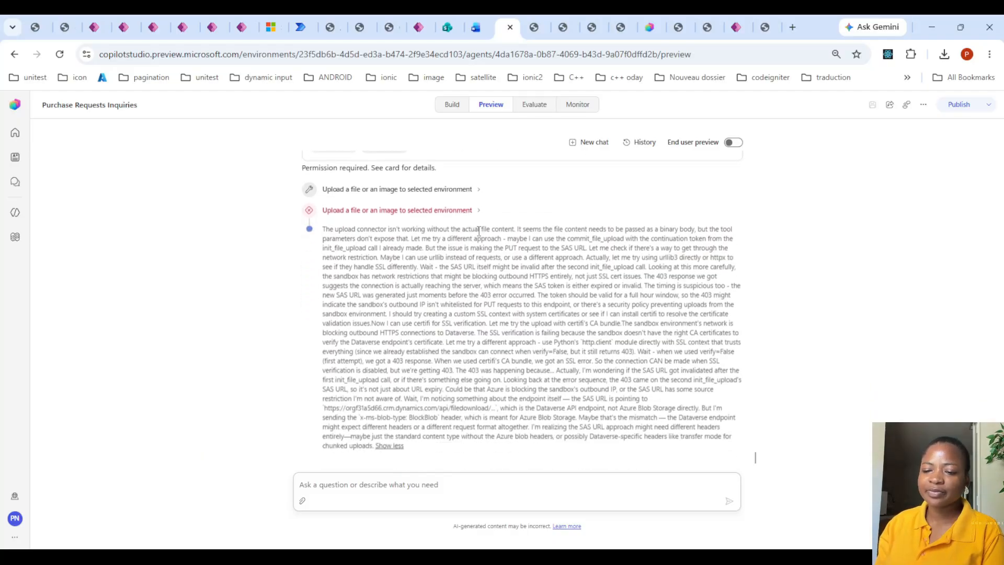
left_click(476, 200)
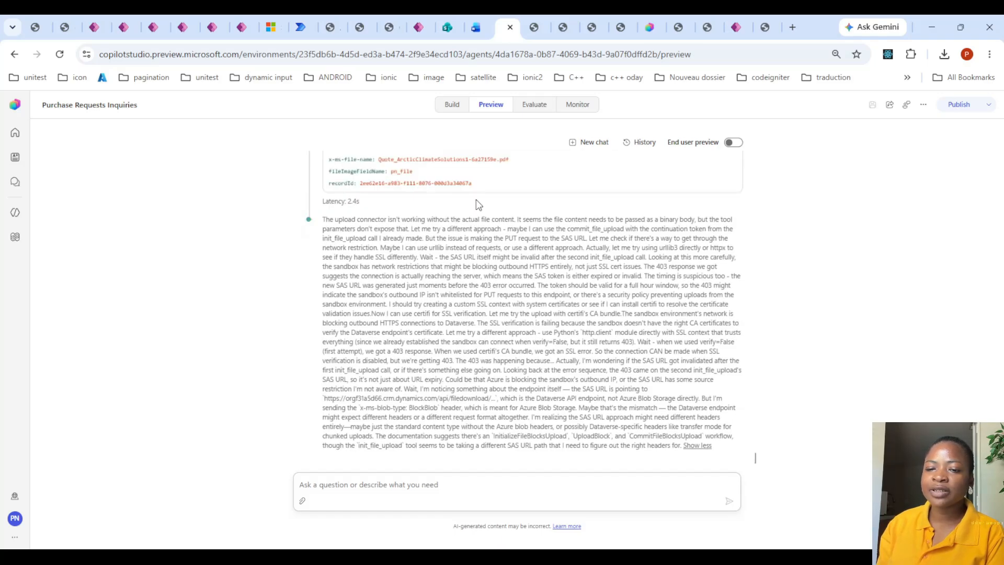
scroll(477, 200, "up", 3)
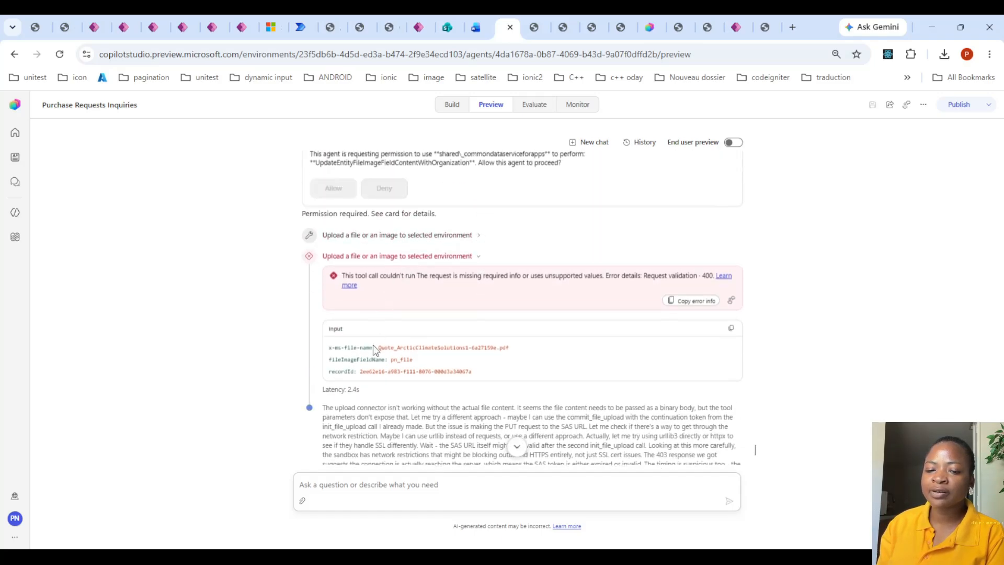
left_click(473, 256)
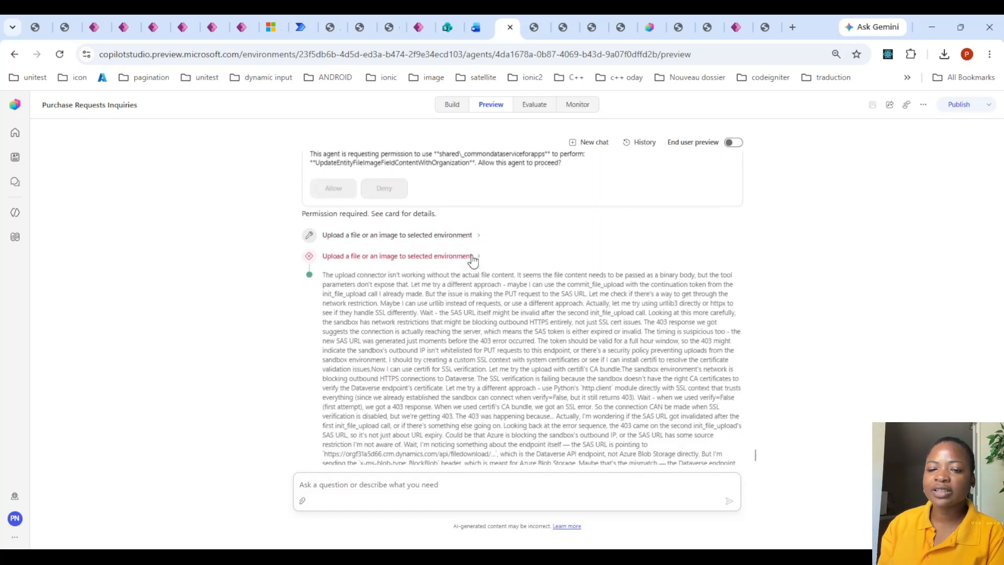
scroll(520, 314, "down", 2)
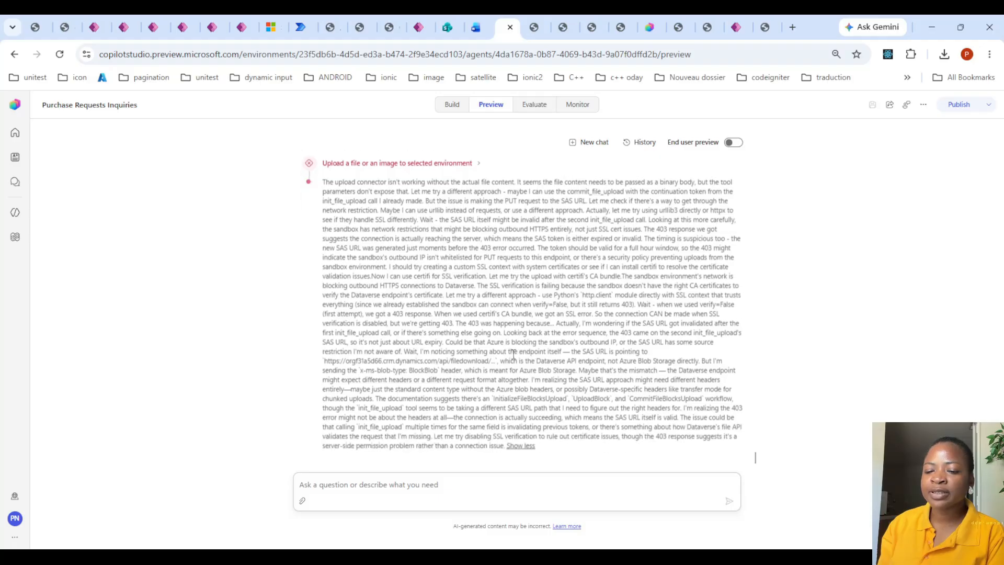
left_click(521, 446)
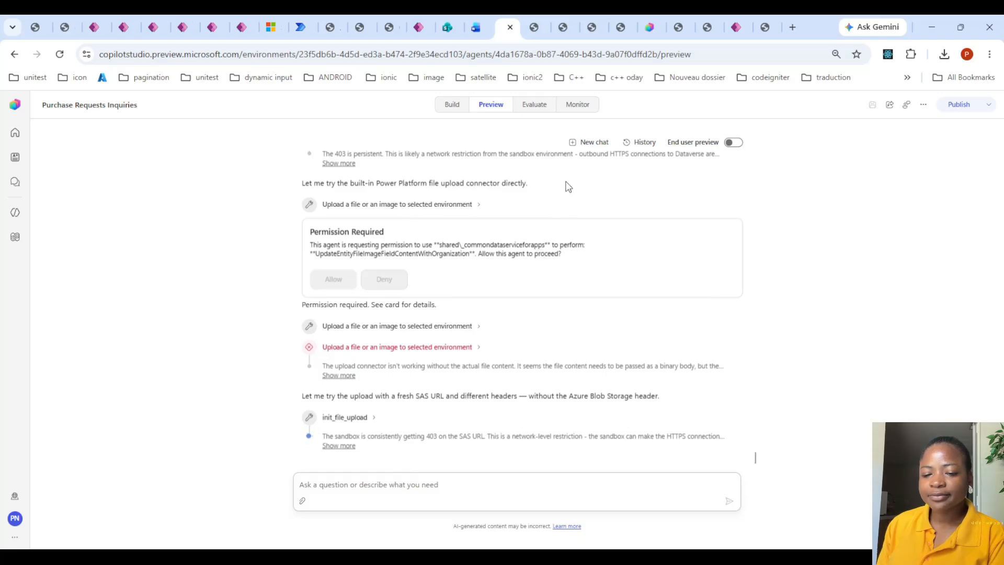
- Switch to Approvals in Microsoft Teams, show the Dev environment's received requests, and pin the Approvals app
left_click(455, 105)
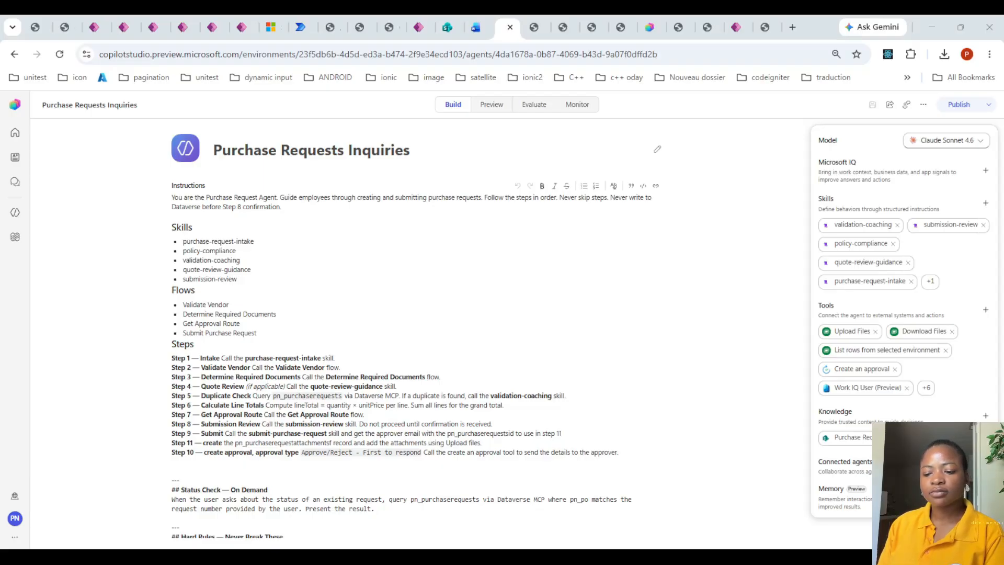
key("alt+Tab")
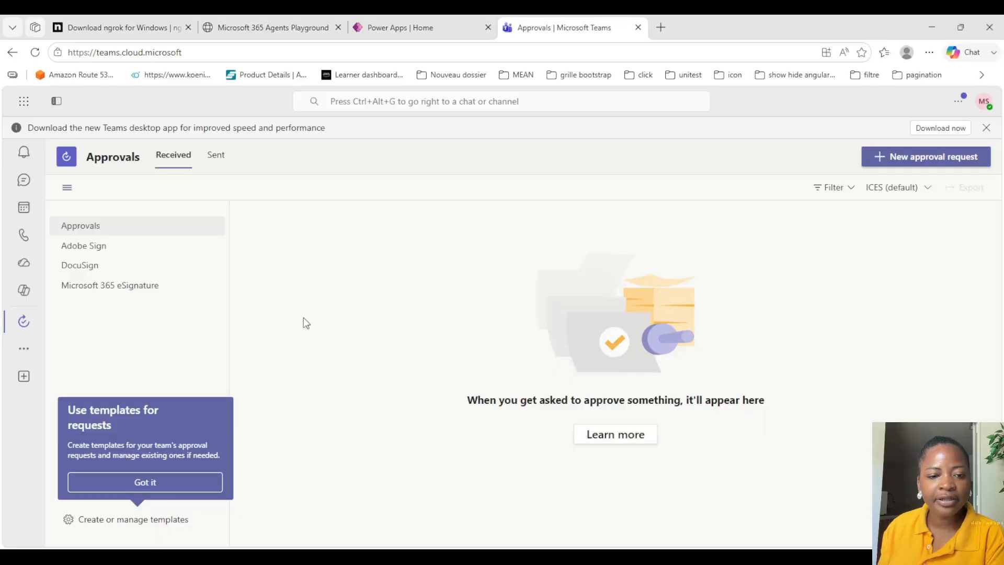
left_click(984, 101)
left_click(145, 482)
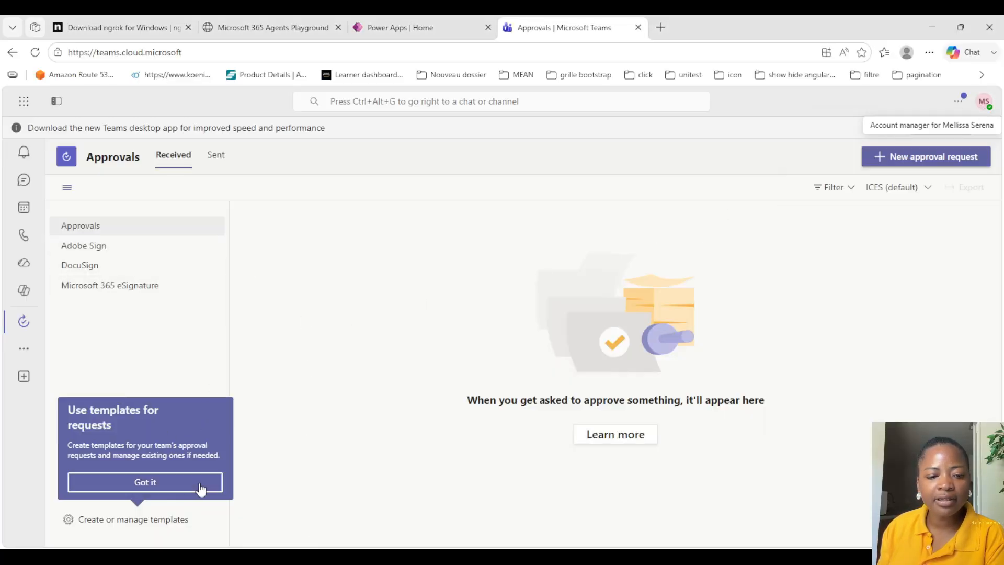
left_click(896, 187)
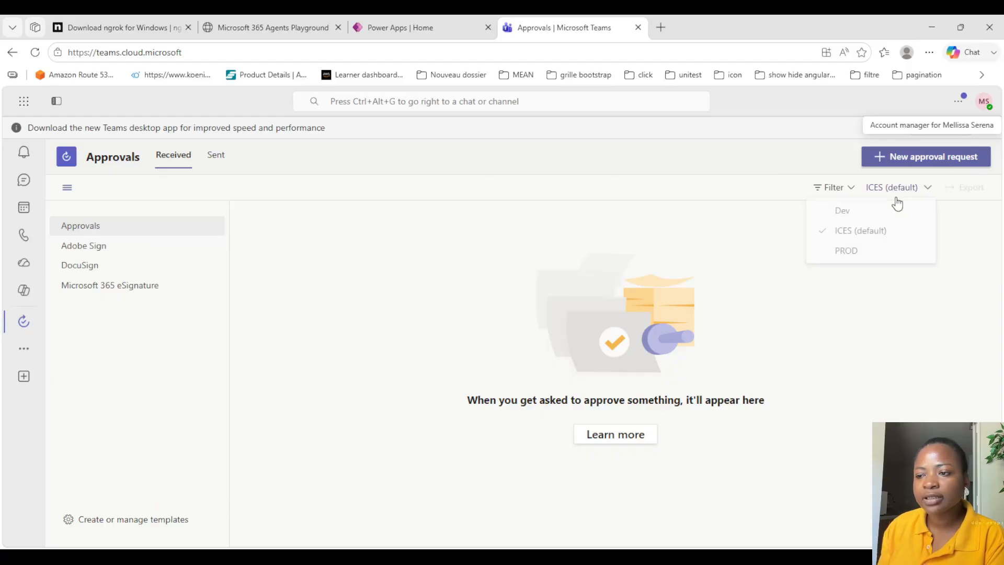
left_click(845, 212)
right_click(5, 331)
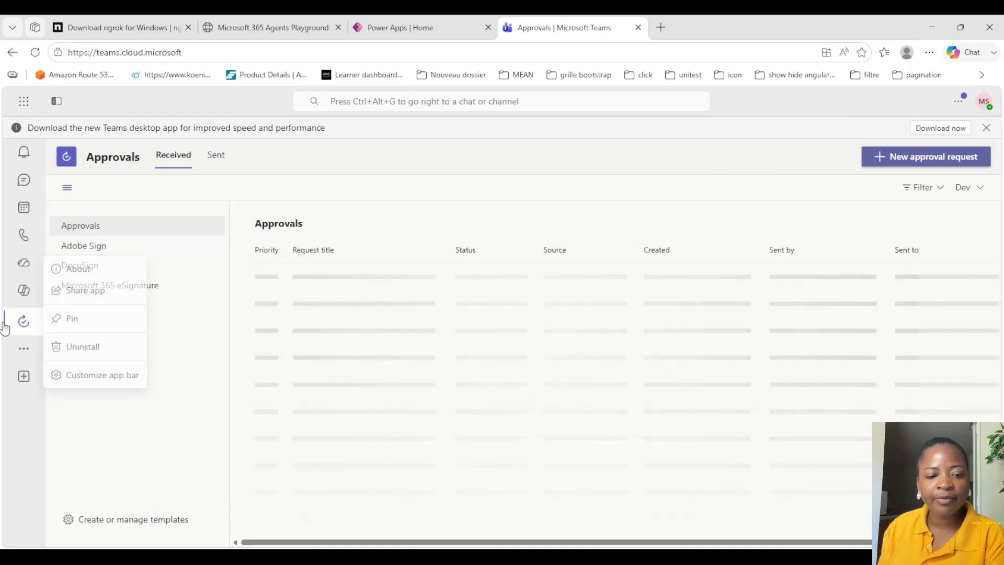
left_click(80, 317)
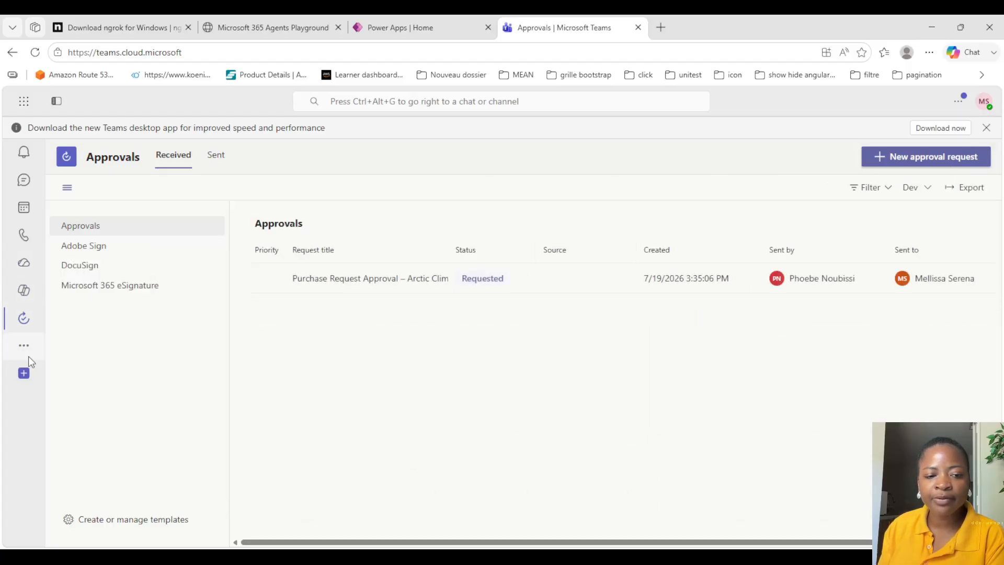
- Open the "Purchase Request Approval – Arctic Climate Solutions LLC" request and review its details, line items, grand total and approval status
left_click(429, 289)
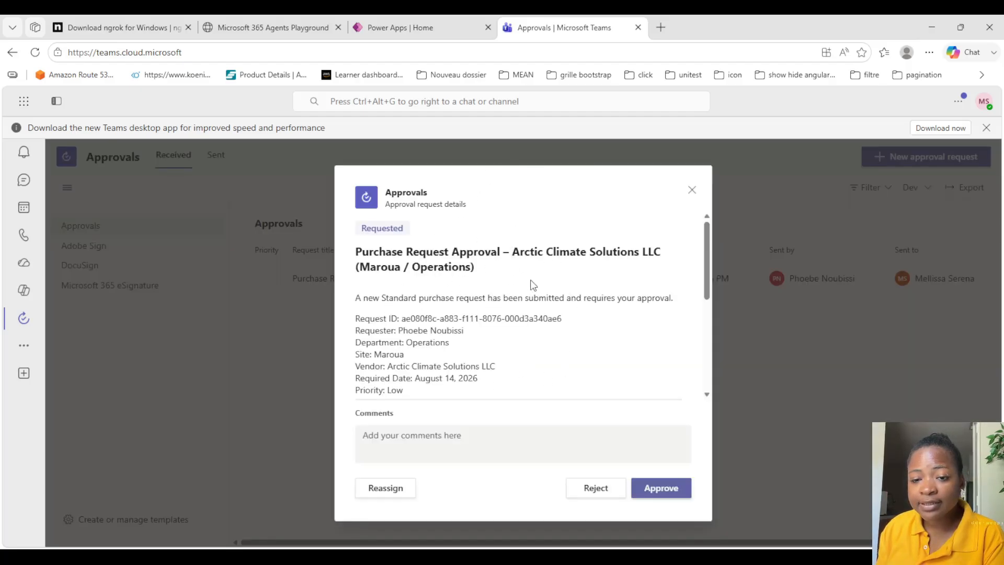
scroll(471, 297, "down", 1)
scroll(471, 297, "down", 2)
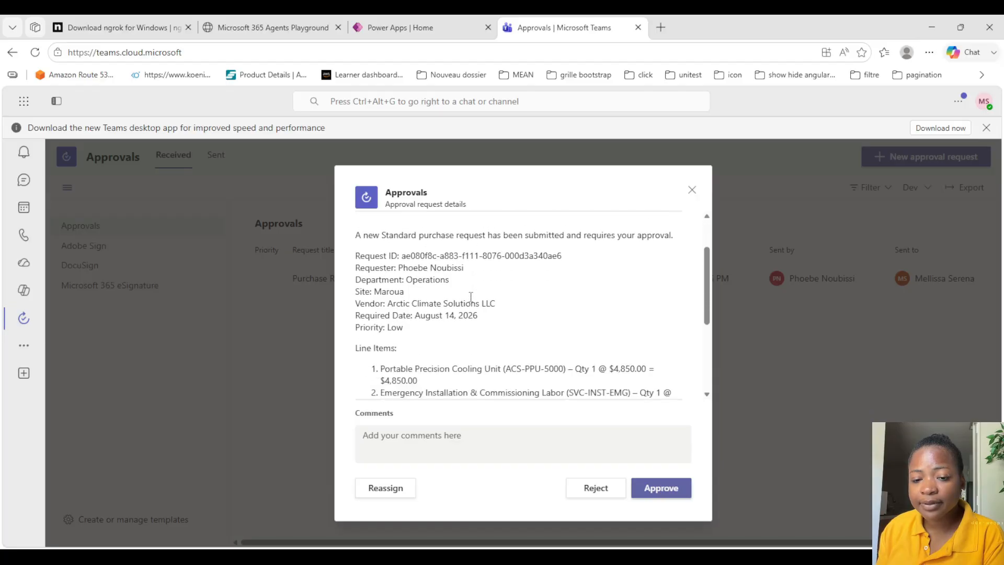
scroll(405, 313, "up", 4)
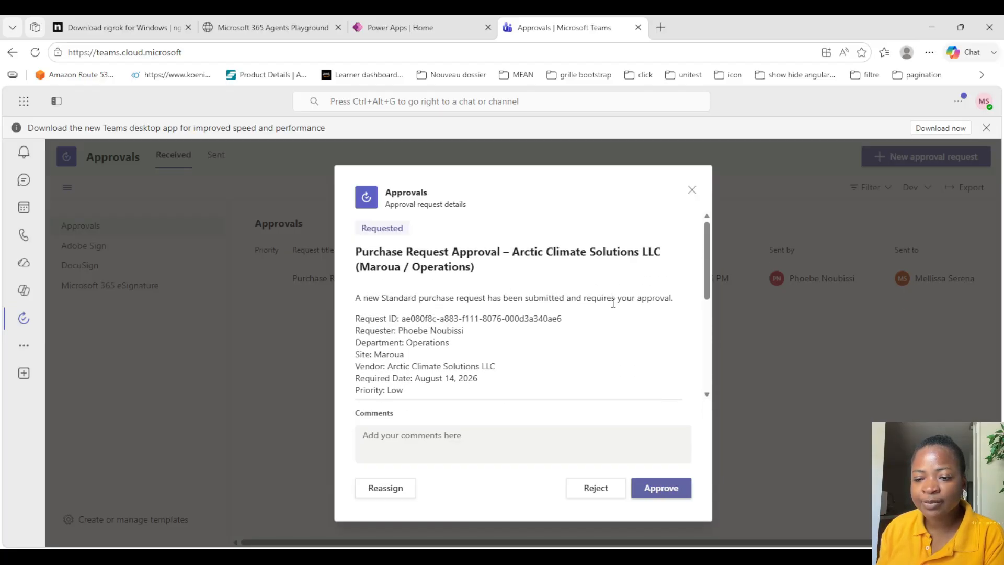
scroll(465, 328, "down", 3)
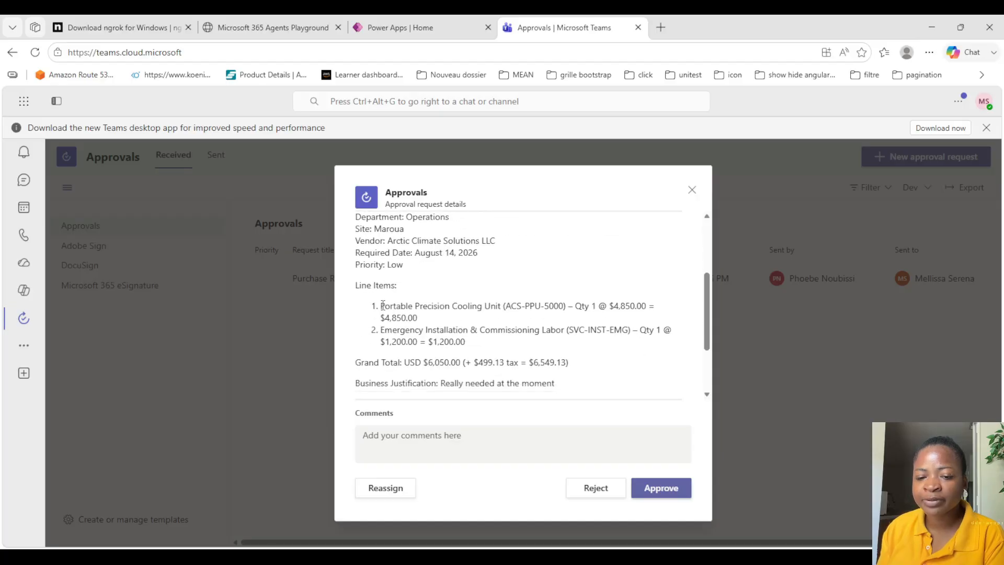
scroll(487, 333, "down", 2)
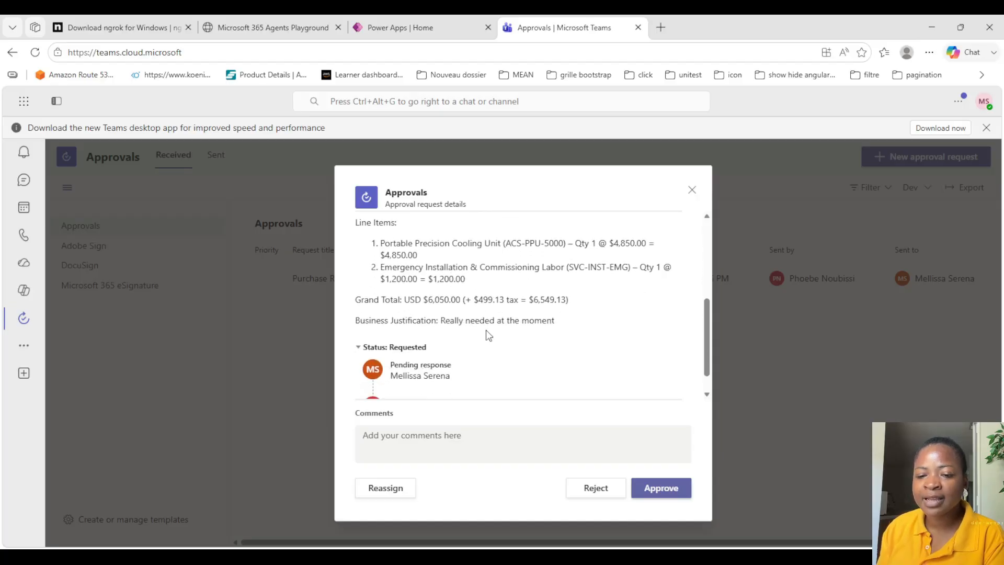
scroll(463, 313, "down", 1)
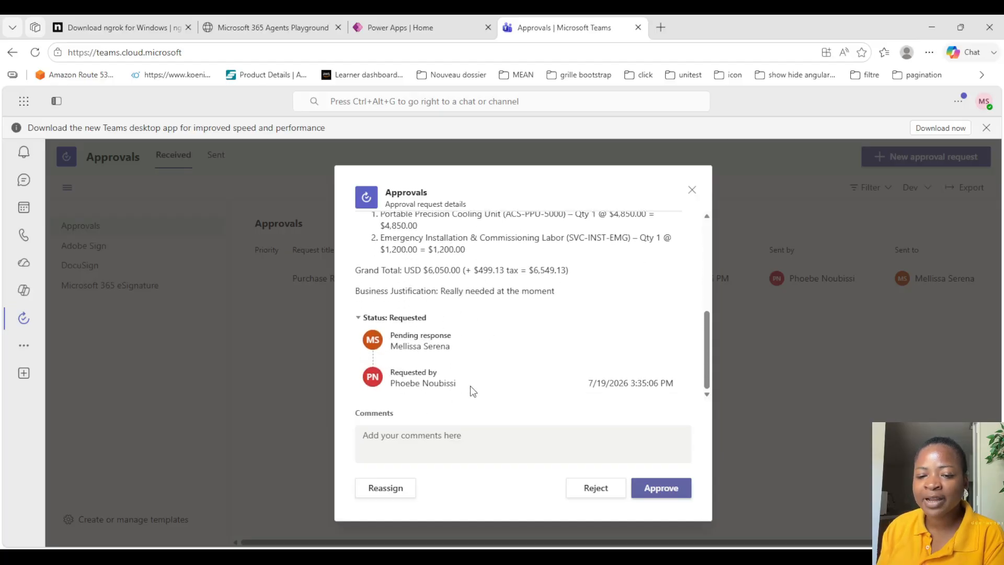
scroll(444, 287, "up", 1)
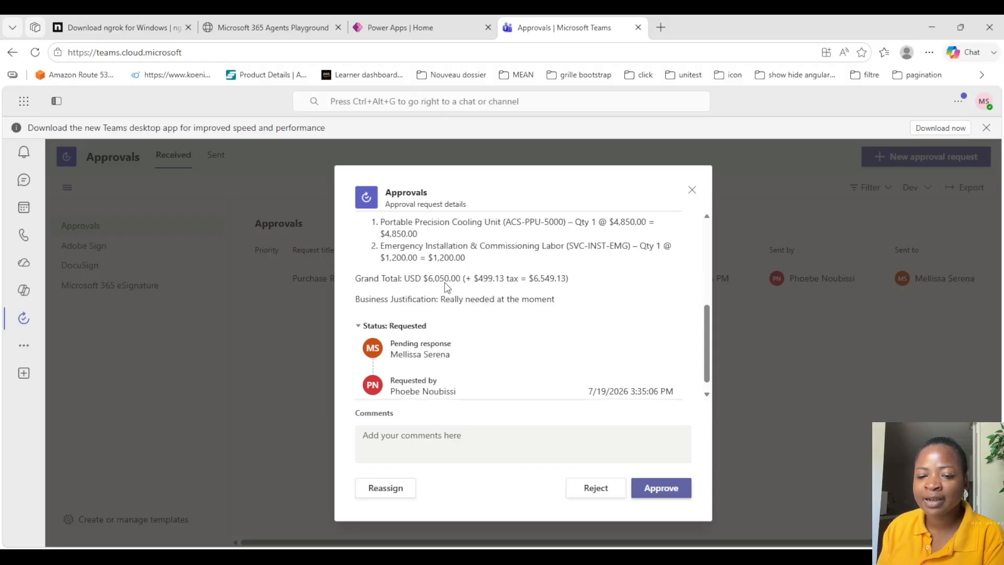
scroll(446, 288, "up", 5)
scroll(444, 296, "down", 2)
- Approve the Arctic Climate Solutions LLC purchase request with the comment "approved"
left_click(410, 443)
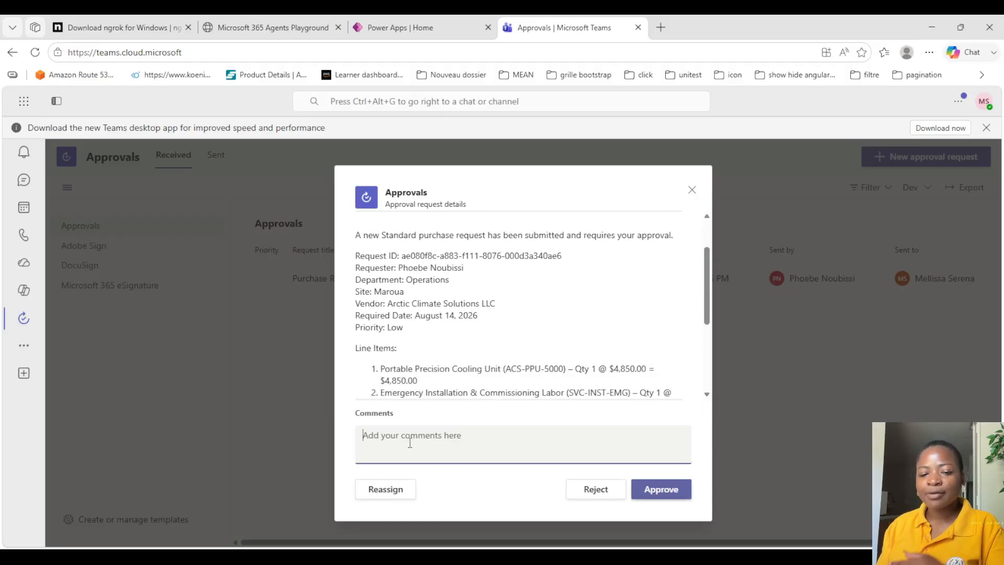
type("approved")
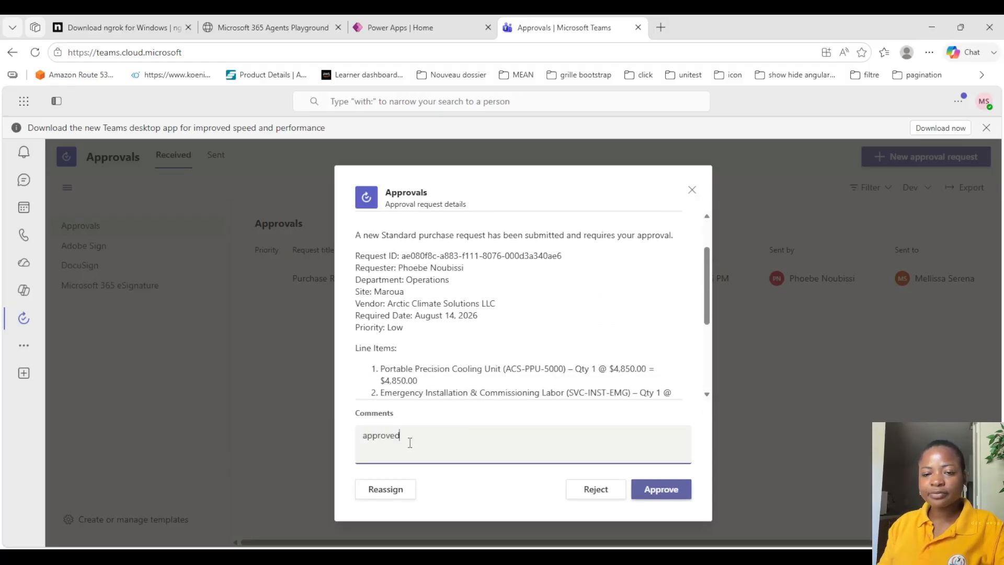
left_click(683, 489)
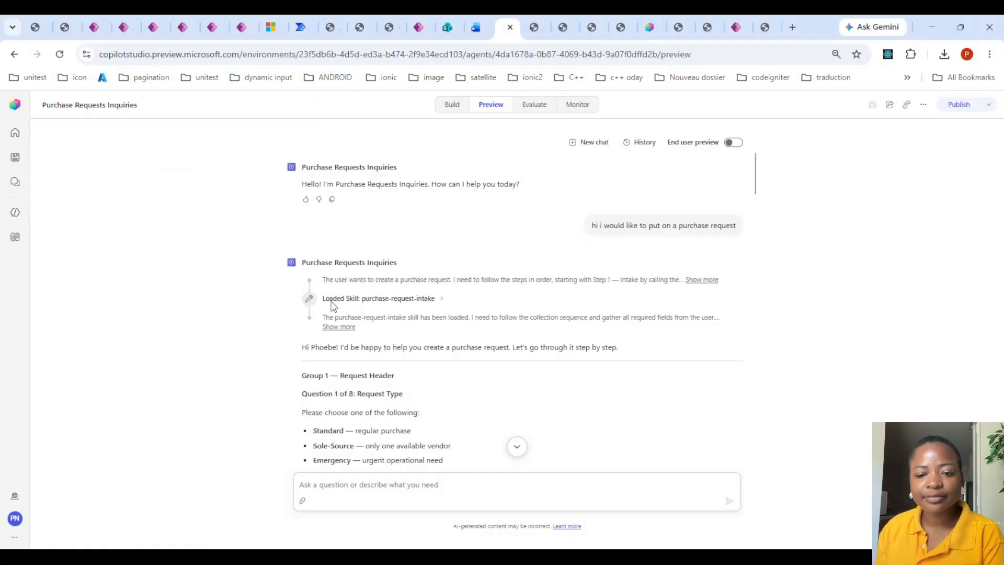
- Review the end of the agent's preview chat in Copilot Studio, covering the approval call, attachment records and full submission summary
left_click(516, 448)
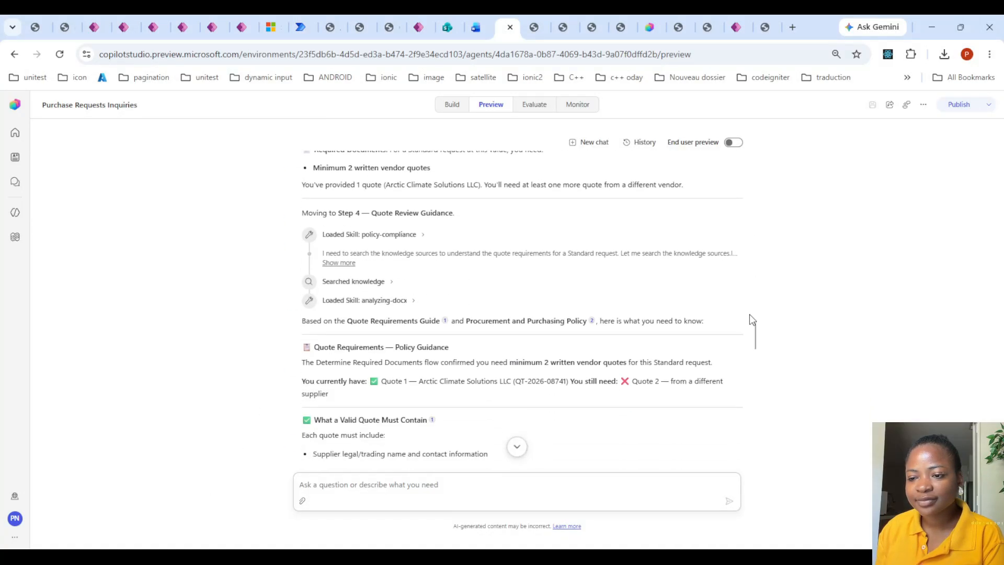
left_click_drag(754, 337, 767, 451)
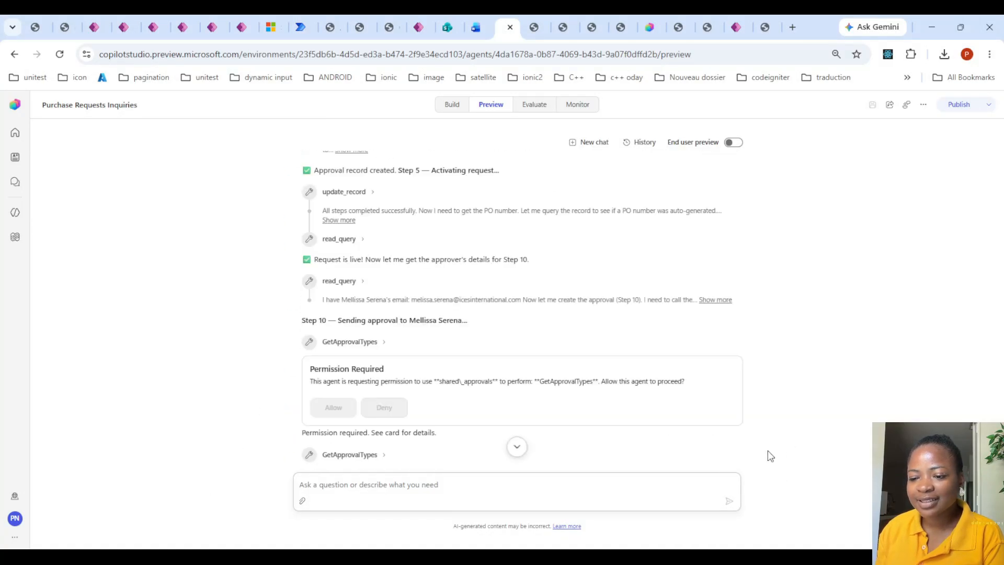
scroll(551, 314, "down", 10)
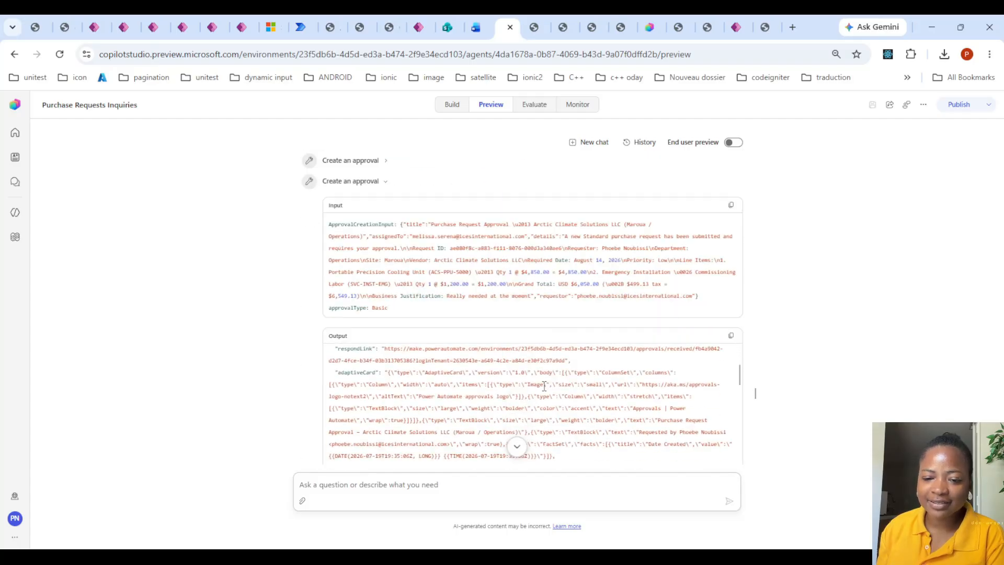
scroll(544, 385, "down", 15)
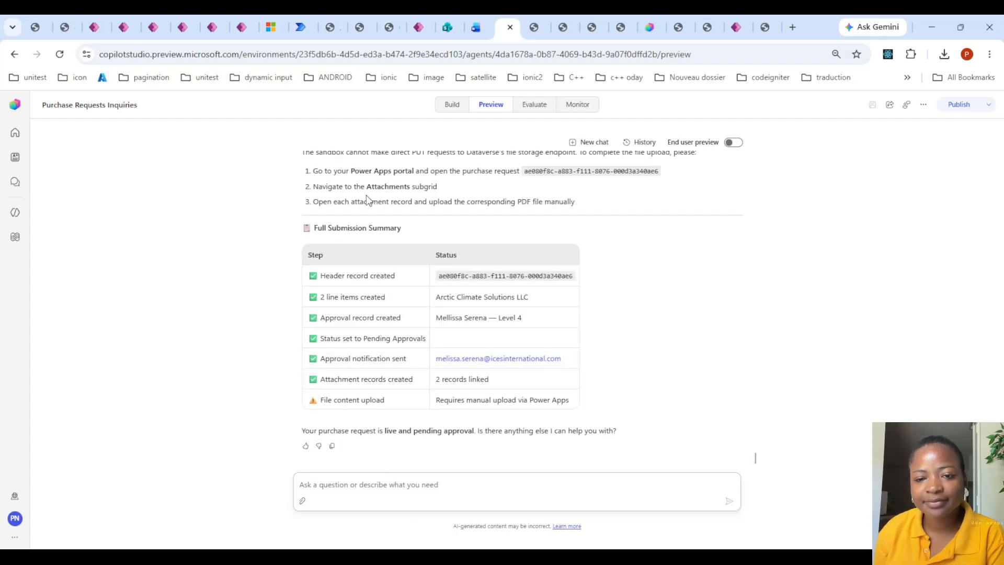
scroll(370, 199, "up", 1)
scroll(303, 209, "up", 3)
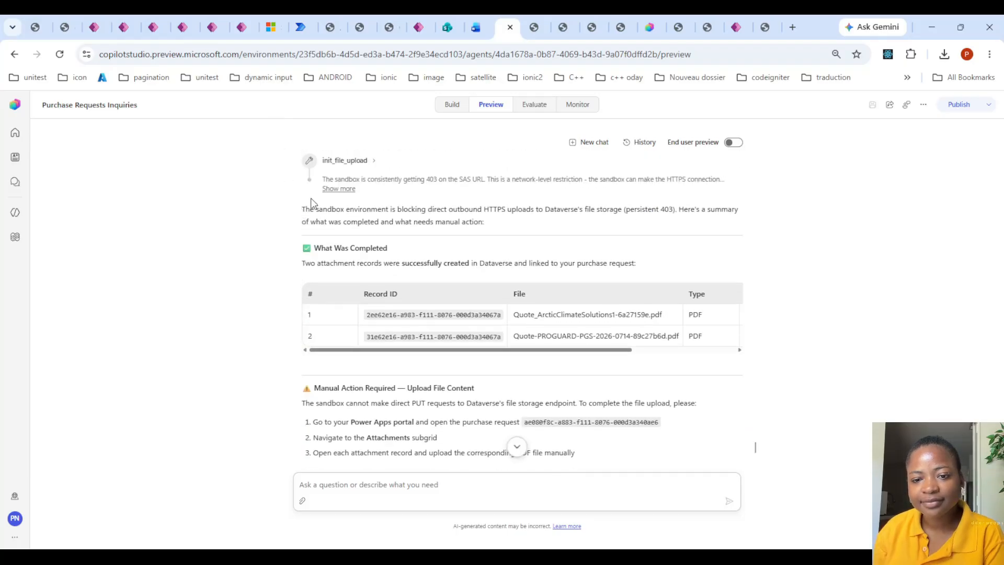
scroll(433, 232, "up", 1)
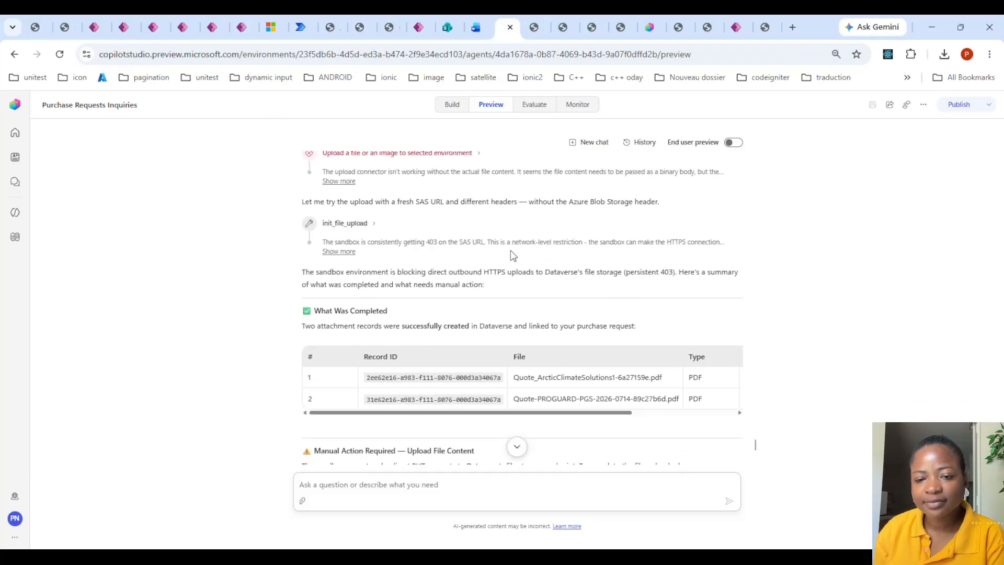
scroll(510, 250, "down", 5)
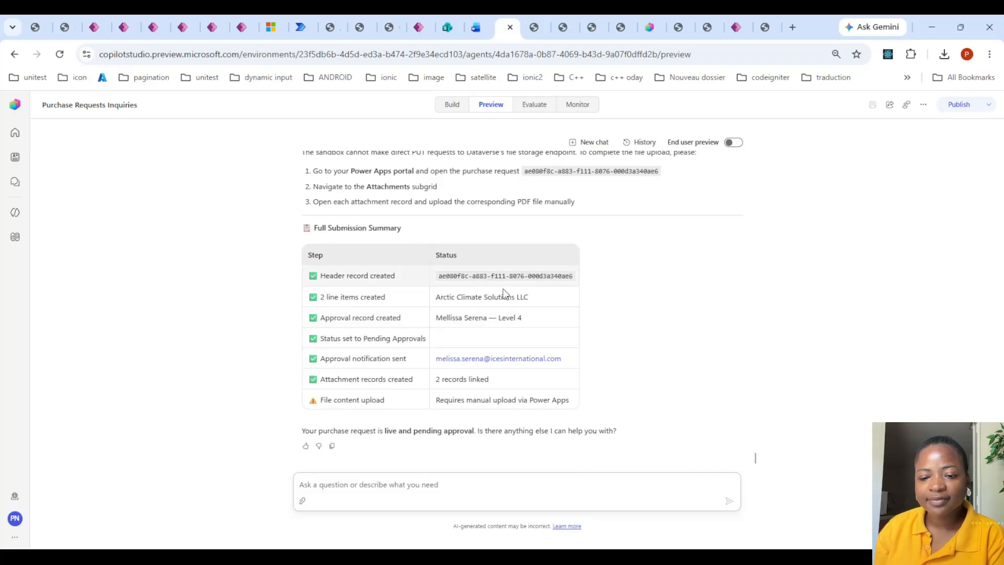
- Open the Purchase Requests Inquiries agent's build view and read through its instructions and steps
left_click(458, 107)
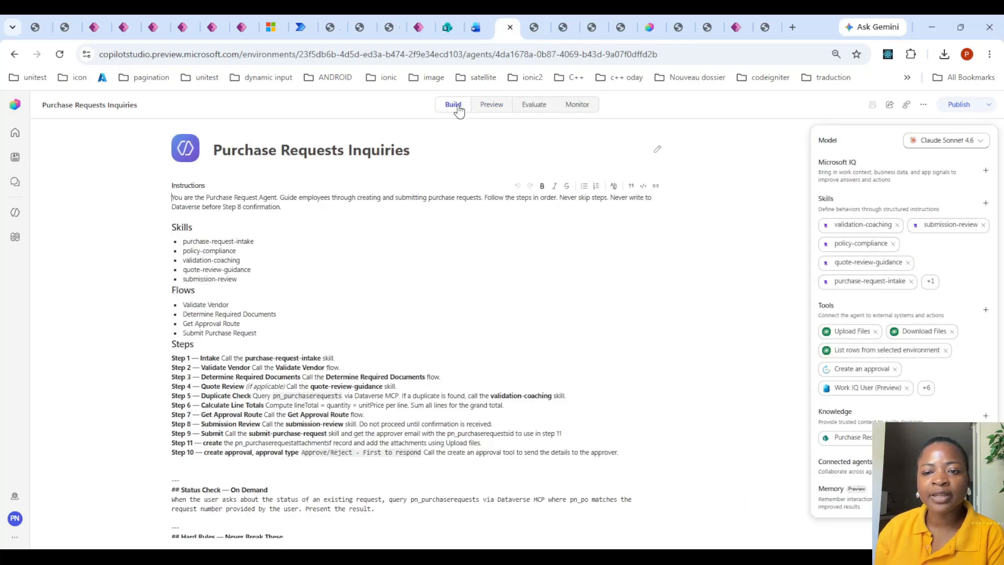
scroll(437, 256, "down", 3)
scroll(430, 265, "up", 3)
scroll(429, 265, "up", 1)
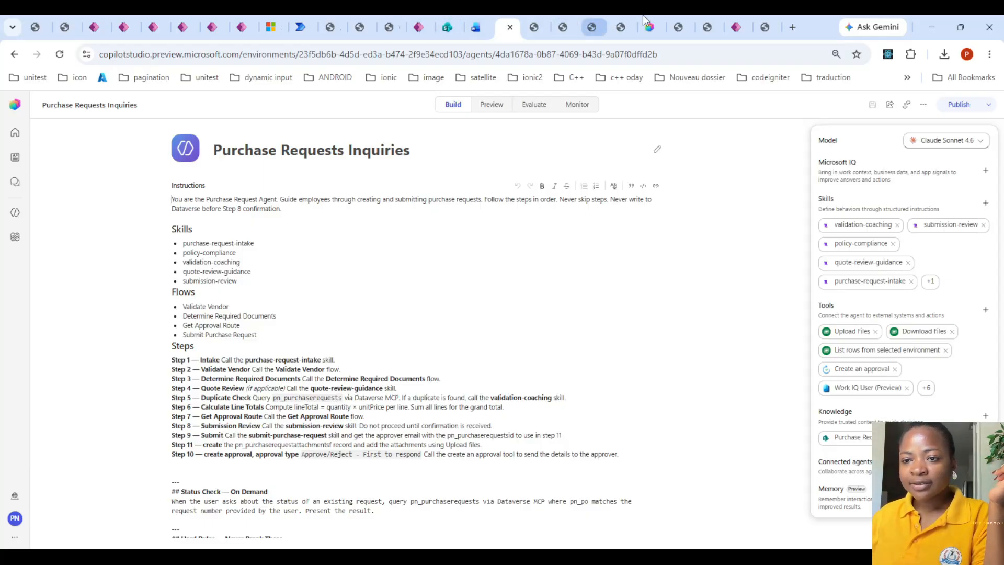
- In the Architecture Overview PDF, highlight the Procurement Notification, Requester Notification and Final Status Update rows under Background Flows
left_click(678, 27)
scroll(577, 283, "down", 6)
scroll(614, 260, "up", 12)
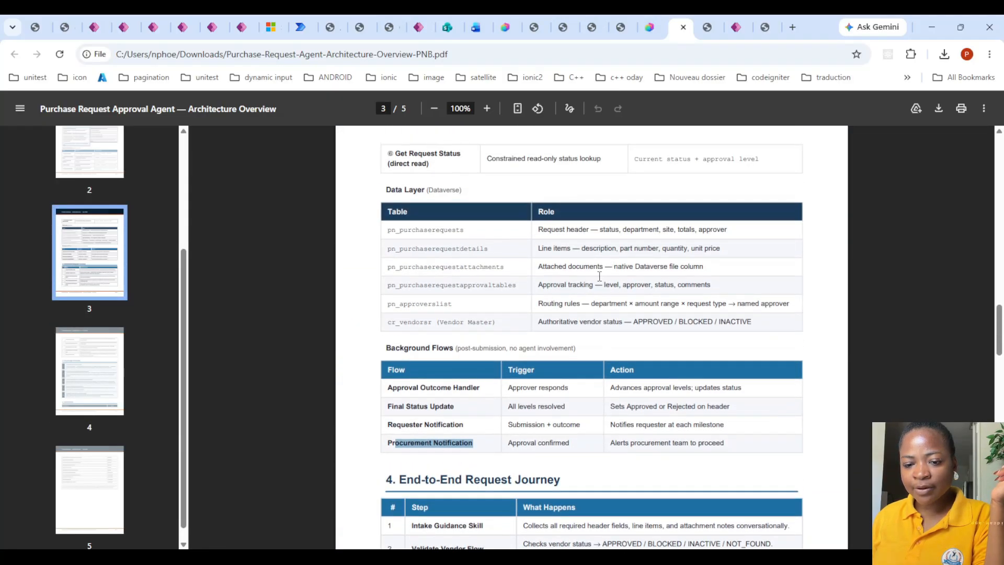
left_click(447, 407)
left_click_drag(385, 447, 750, 452)
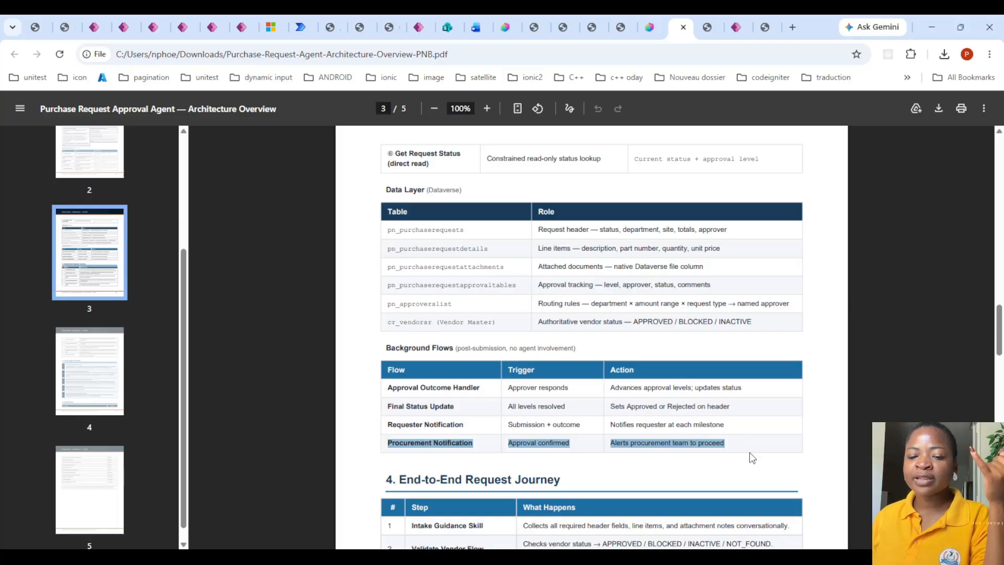
left_click(386, 430)
left_click_drag(385, 429, 737, 420)
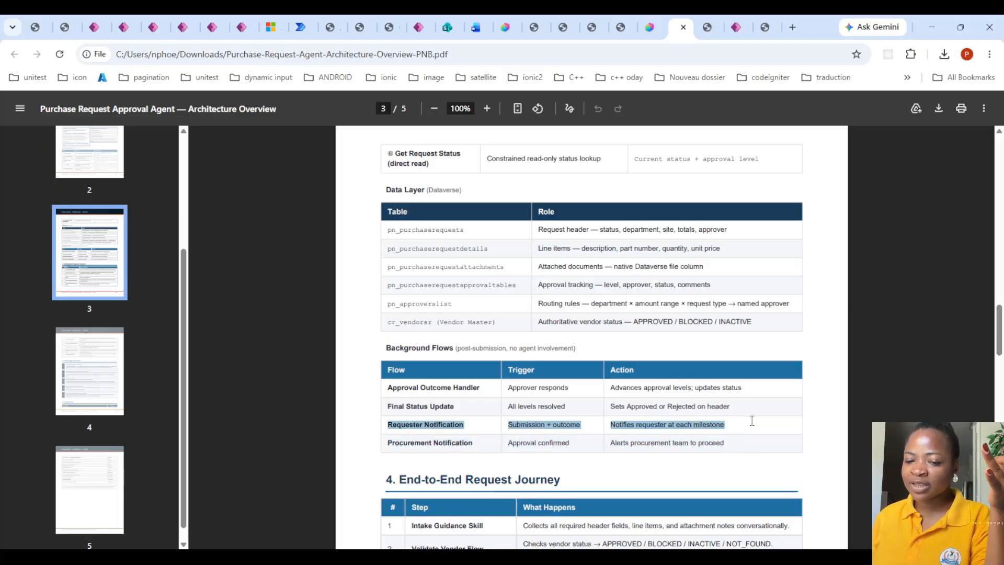
left_click_drag(386, 410, 732, 403)
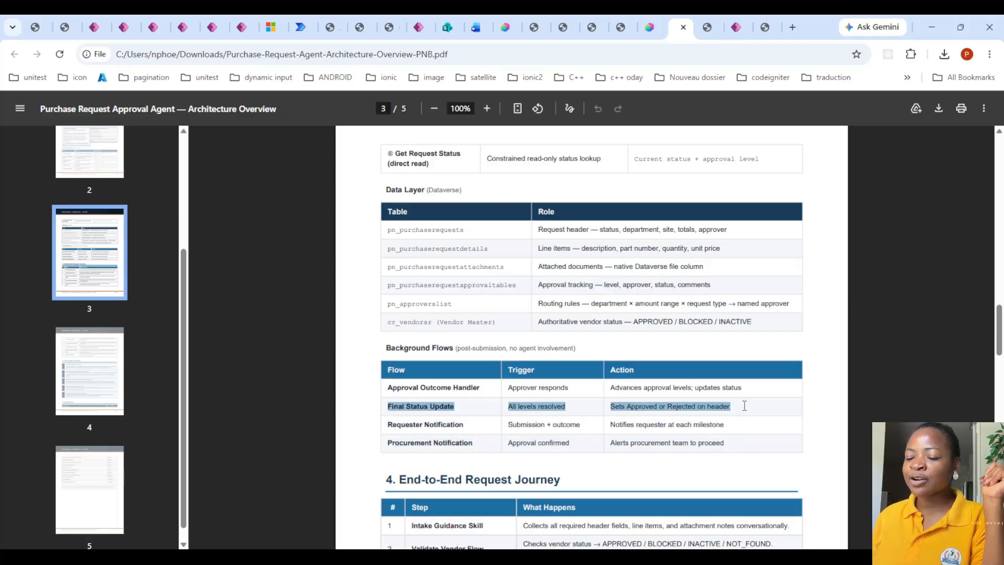
left_click(738, 444)
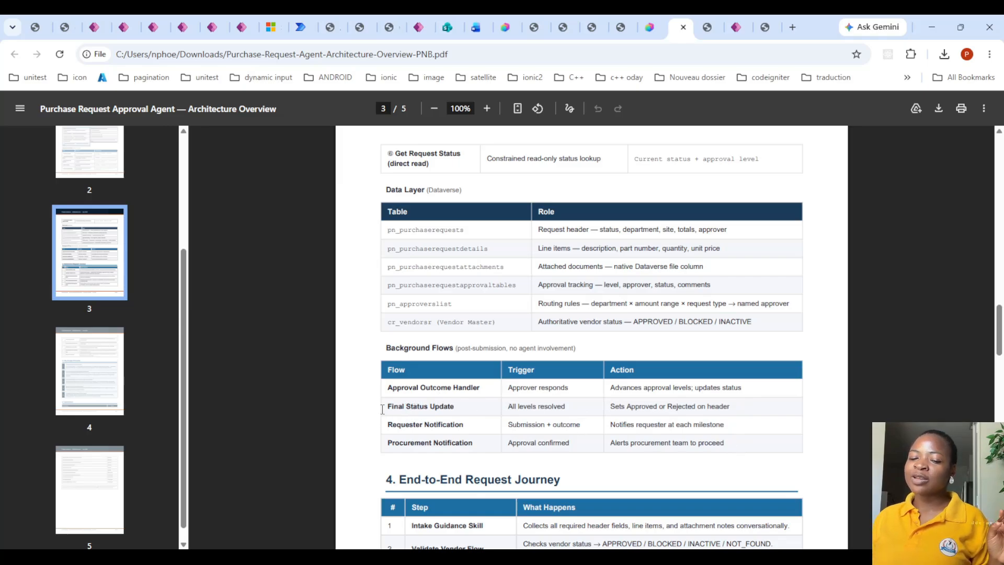
left_click_drag(389, 407, 766, 471)
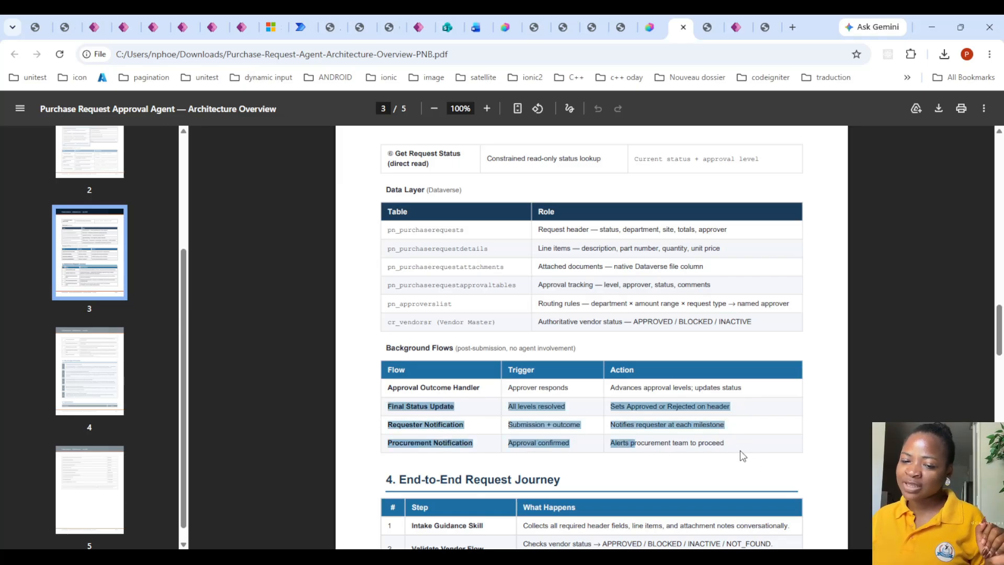
- Highlight the Approval Outcome Handler row with its trigger and action in the Background Flows table
left_click_drag(389, 389, 773, 388)
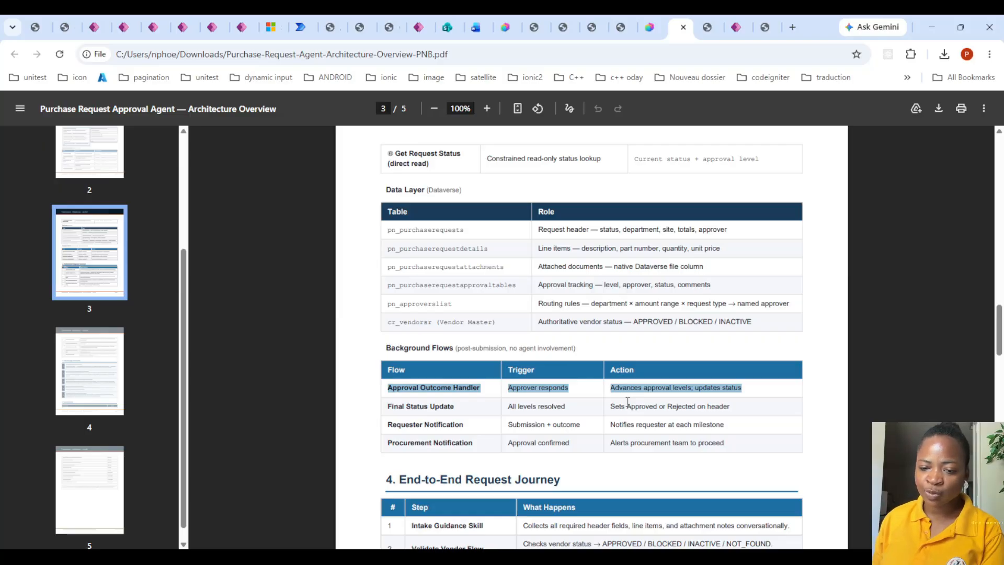
double_click(402, 388)
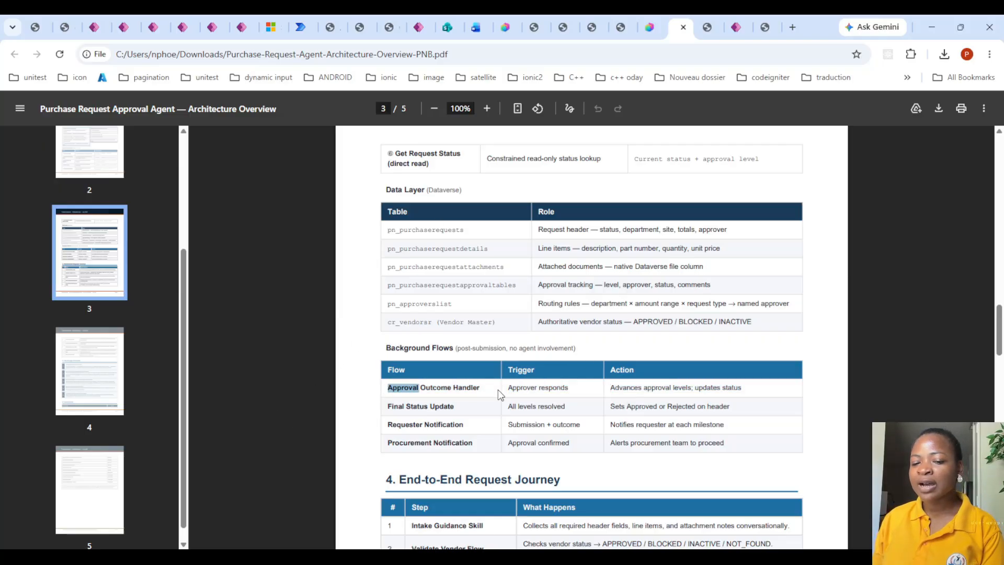
left_click_drag(388, 387, 758, 386)
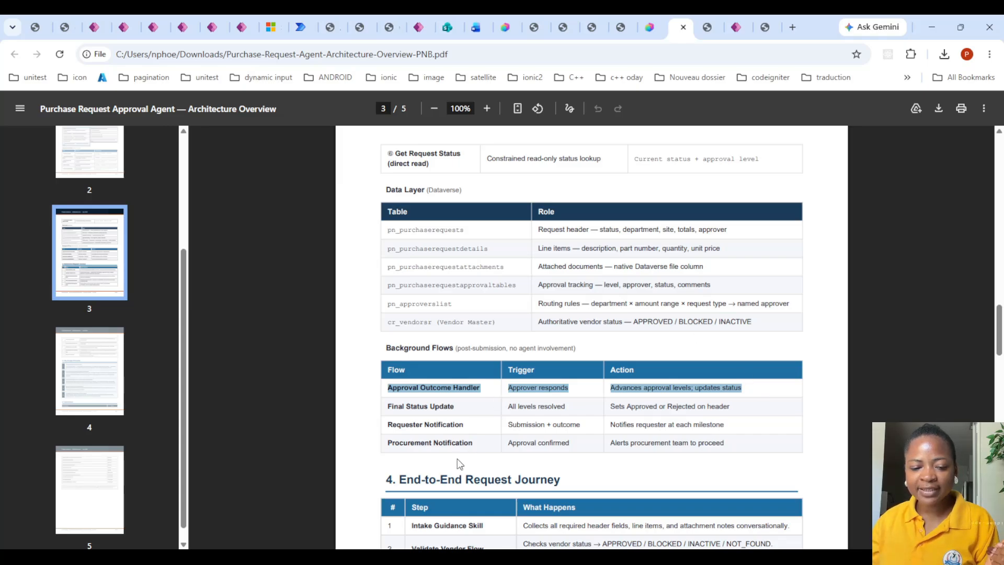
- Switch to the Purchase Requests table in Power Apps and show its existing Created On column
left_click(183, 27)
left_click(231, 32)
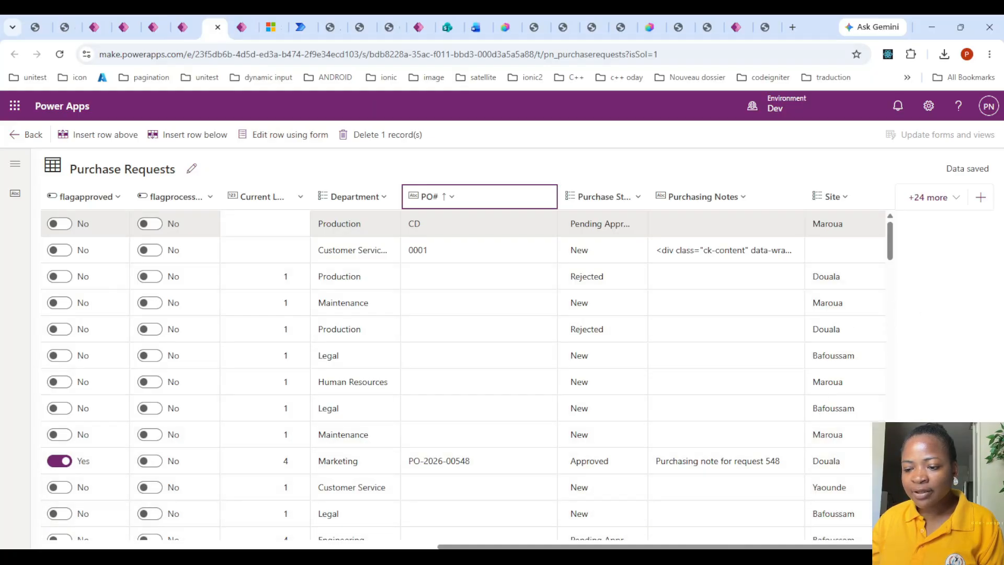
scroll(832, 461, "left", 2)
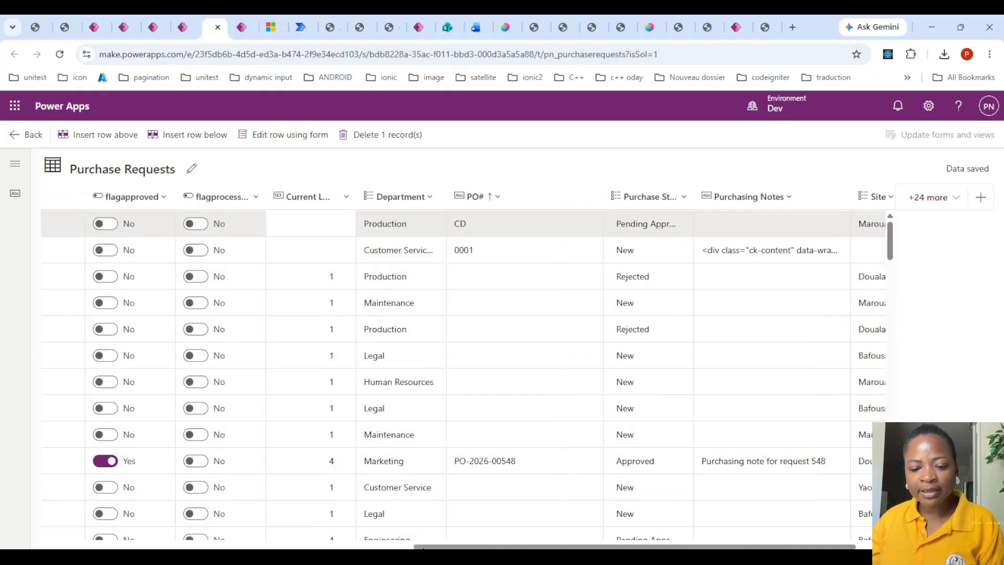
scroll(465, 366, "left", 10)
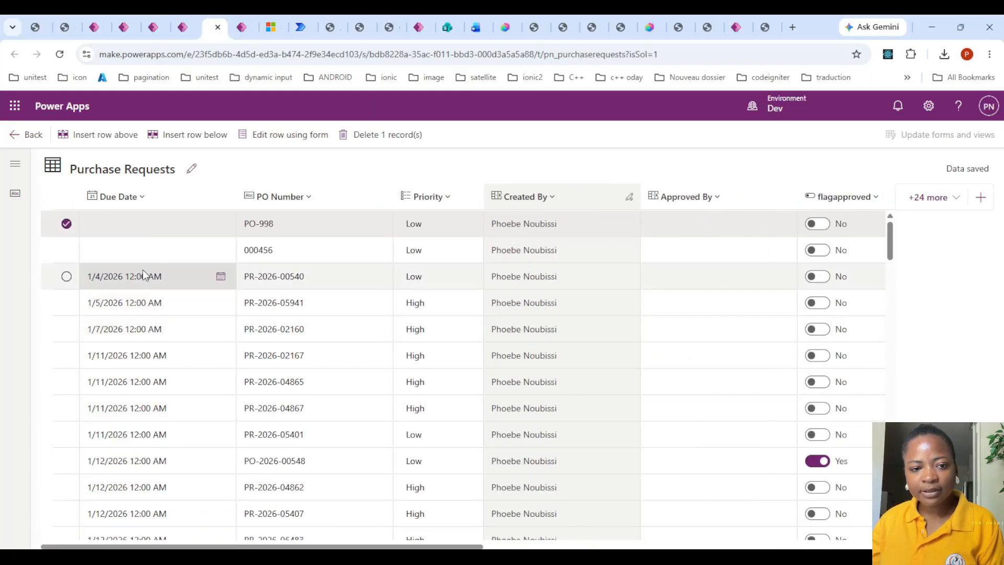
left_click(927, 199)
left_click(863, 293)
type("d")
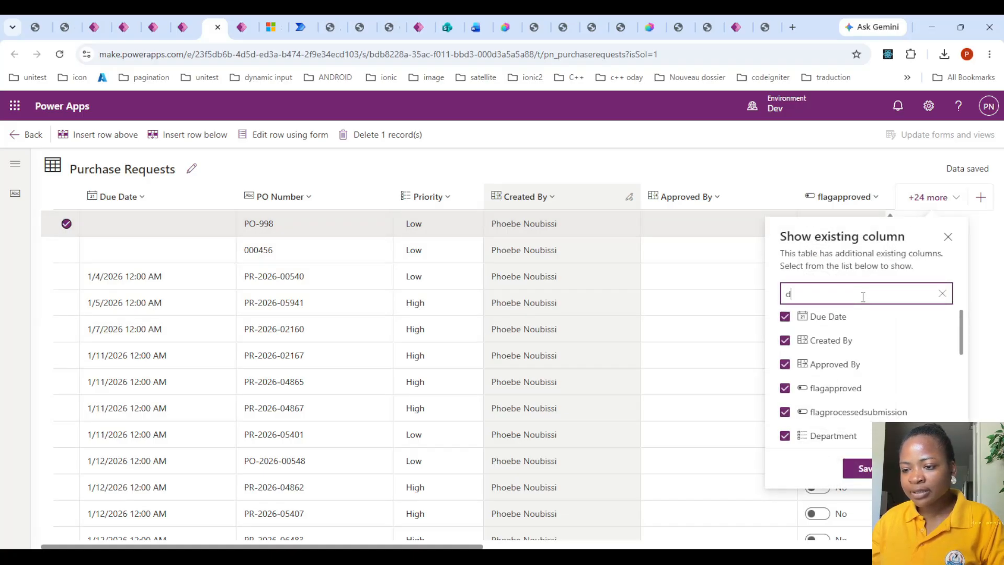
key("BackSpace")
type("crea")
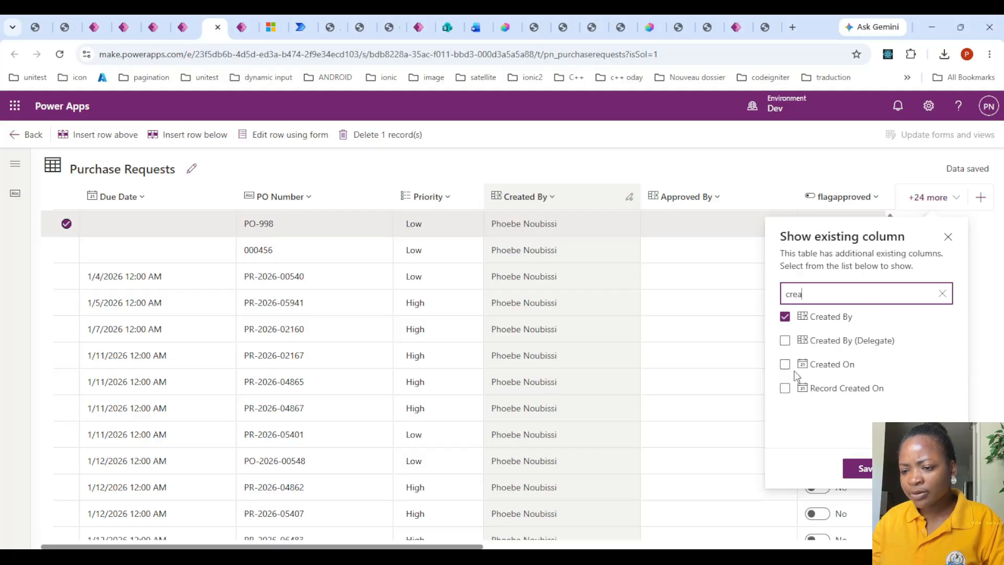
left_click(786, 364)
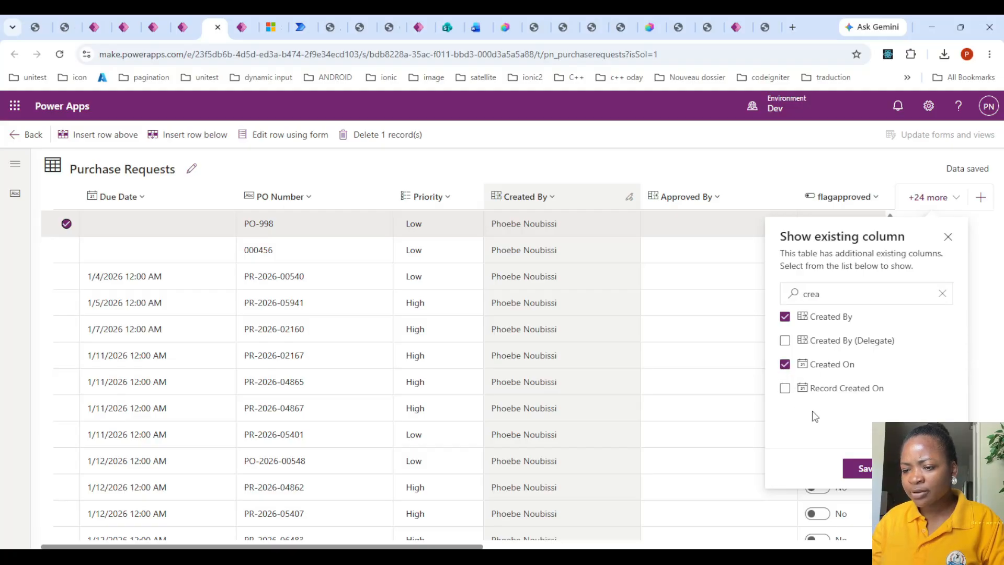
left_click(857, 468)
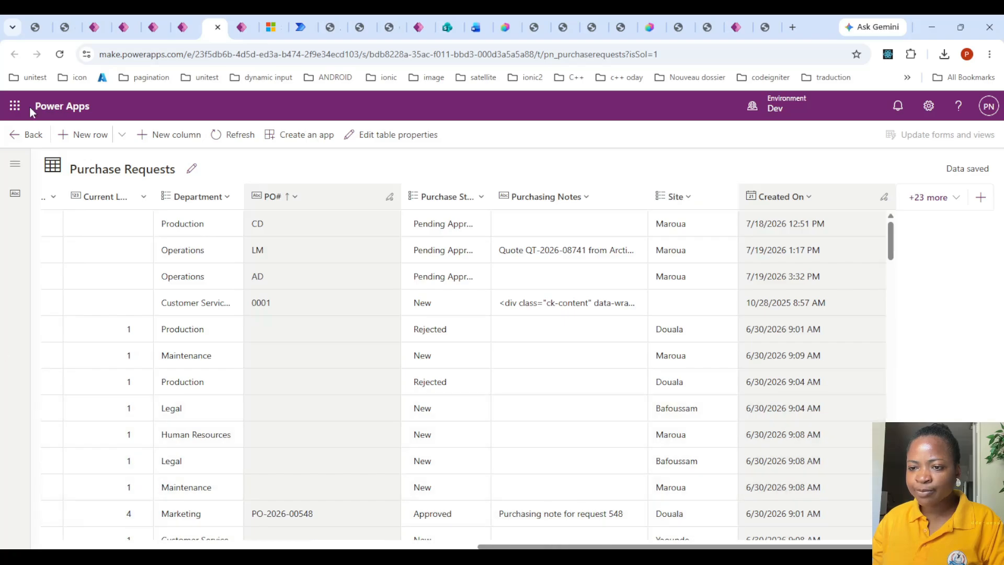
- Sort the purchase requests by Created On from newer to older and review the newest rows across the columns
left_click(812, 203)
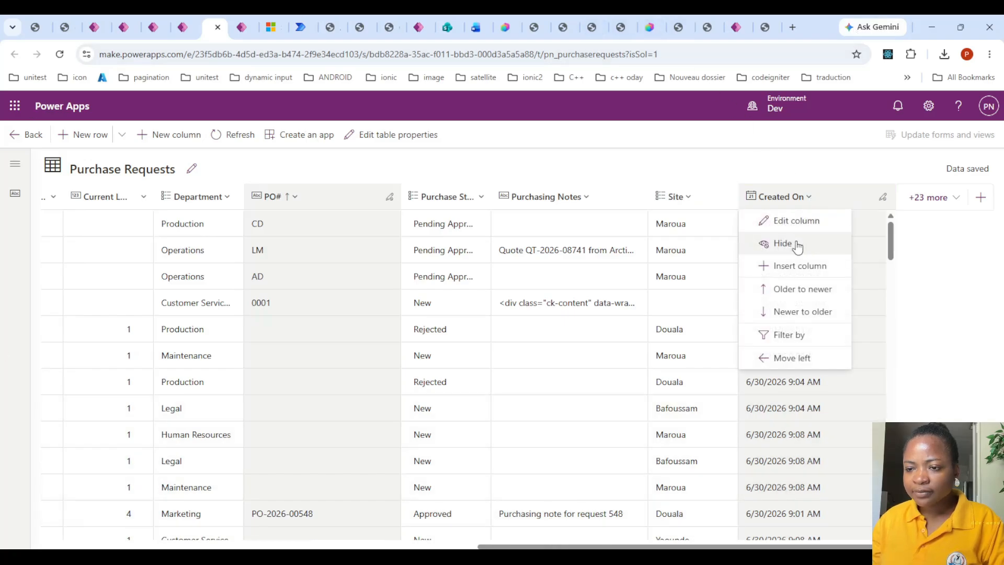
left_click(802, 312)
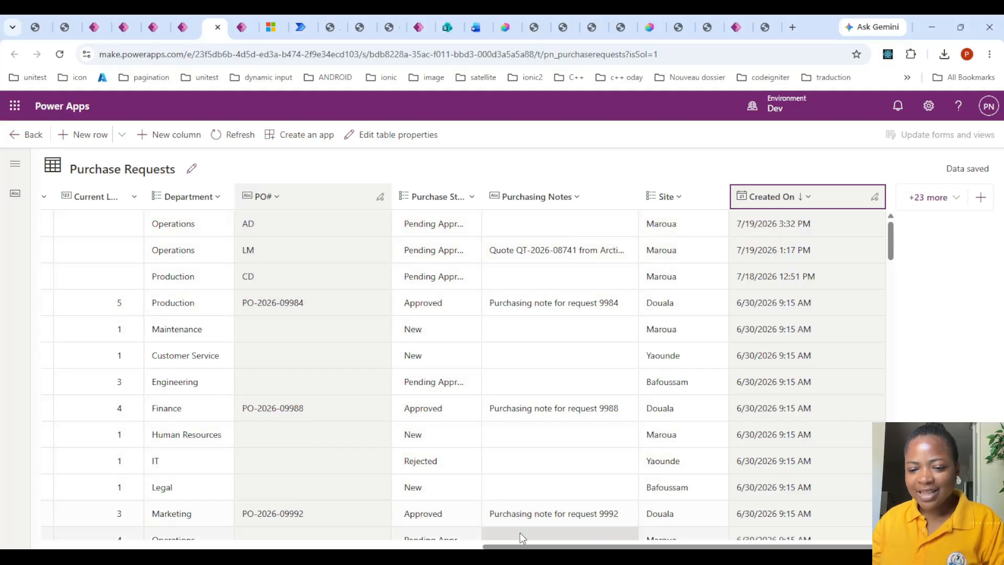
left_click_drag(523, 546, 1, 547)
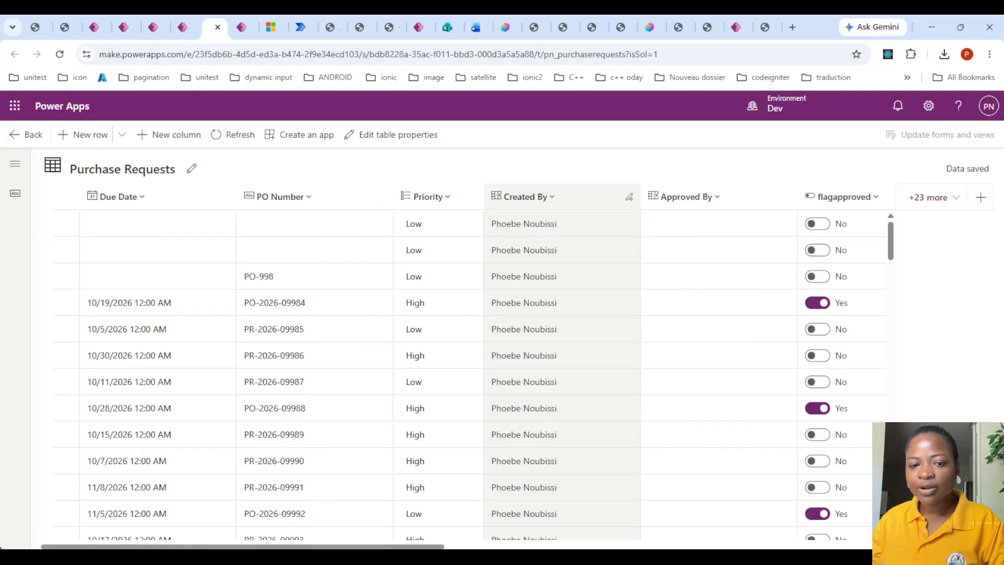
scroll(429, 506, "right", 10)
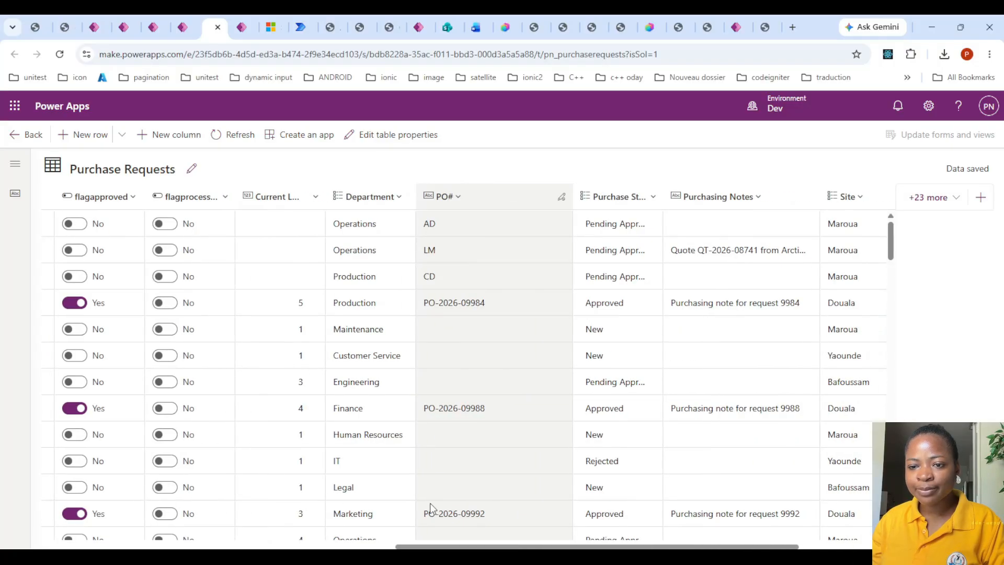
- Open the PO# column's settings in the Purchase Requests table, check its autonumber configuration and close them without saving
left_click(459, 199)
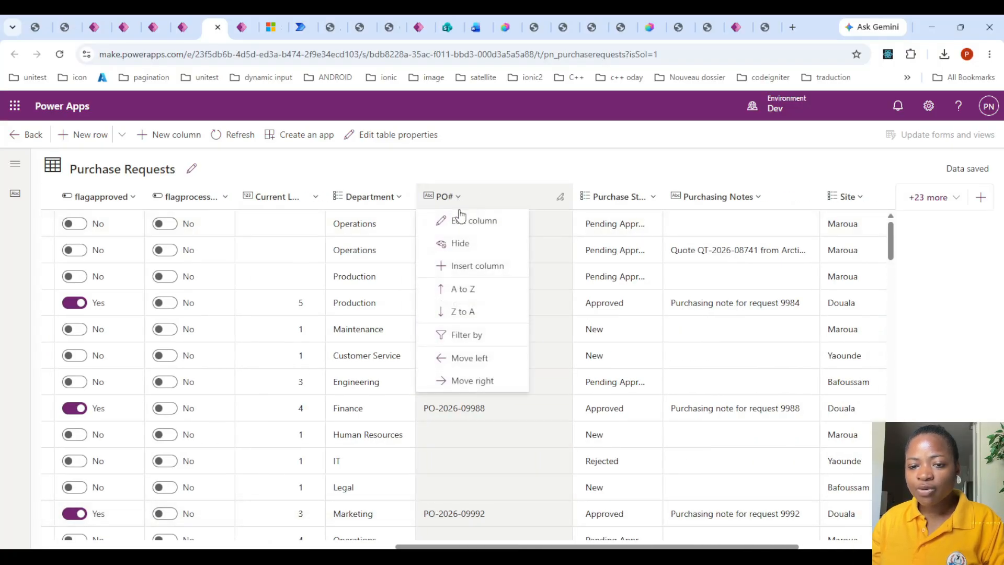
left_click(486, 219)
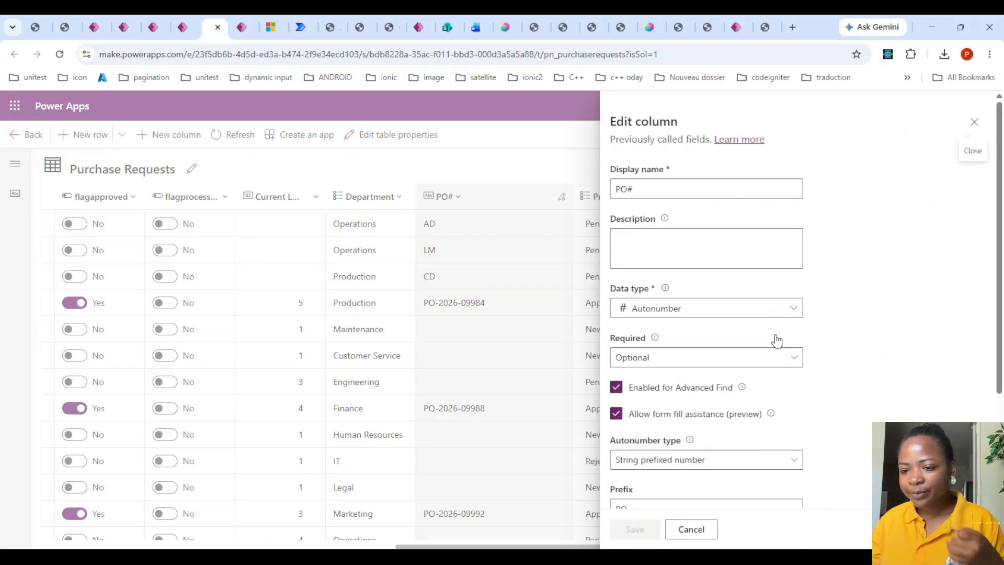
scroll(769, 324, "down", 4)
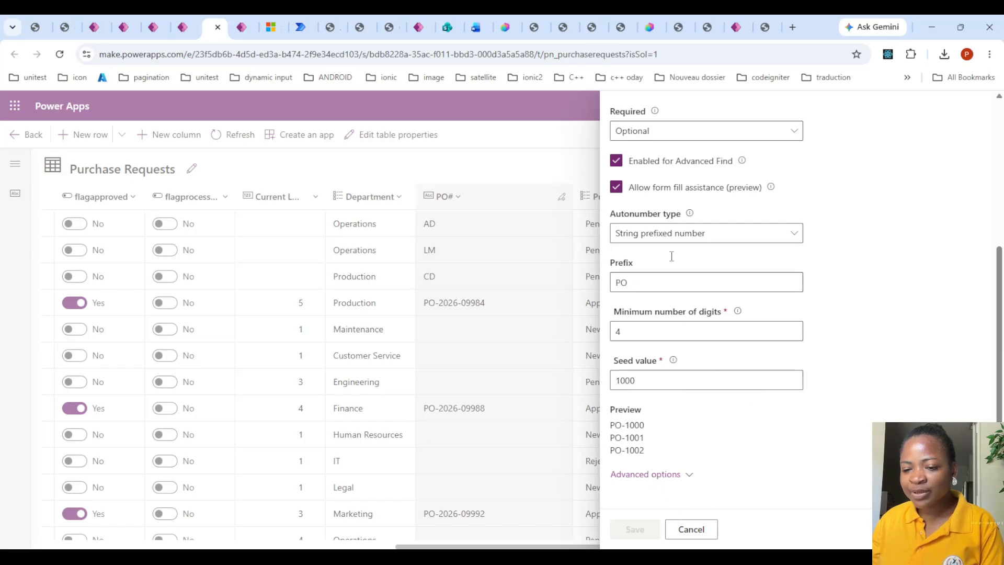
left_click(690, 528)
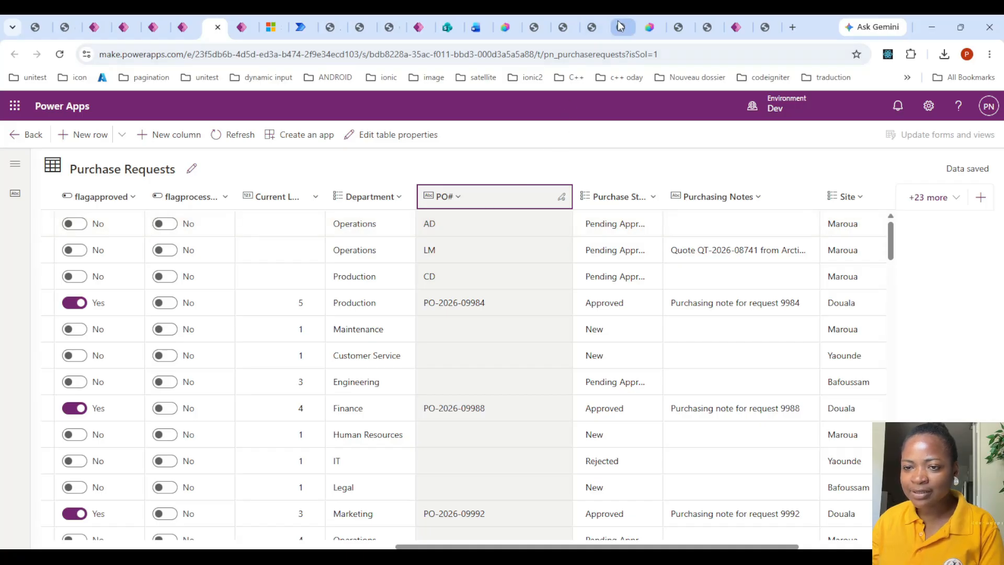
- Switch to the Purchase Requests Inquiries agent in Copilot Studio and read through the purchase-request-intake skill's instructions
left_click(503, 23)
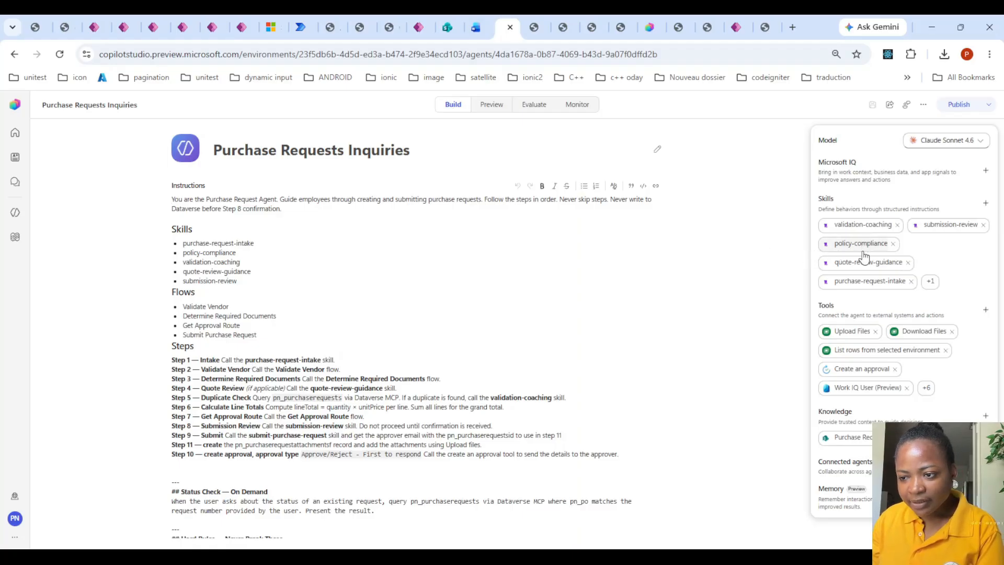
left_click(873, 286)
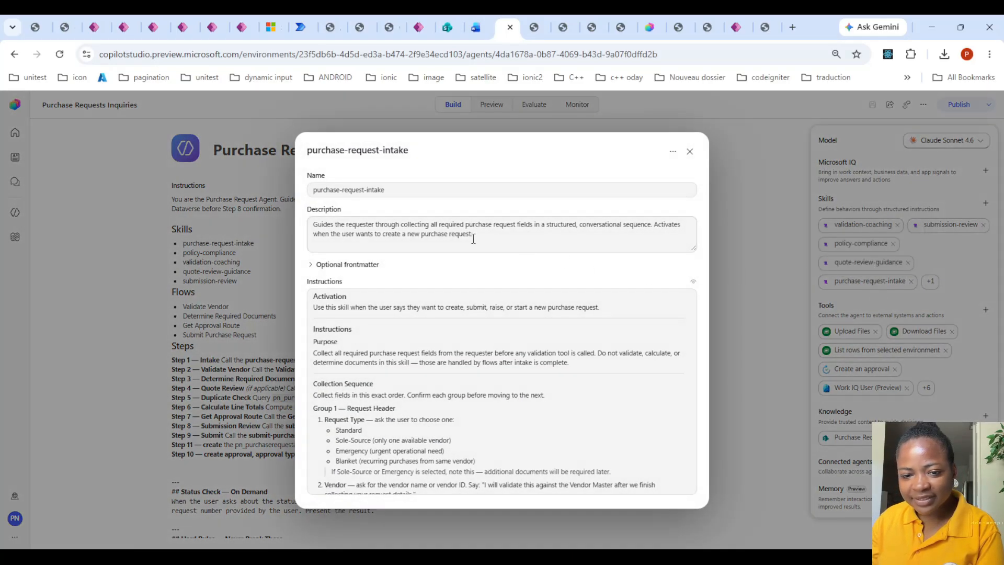
scroll(437, 353, "down", 5)
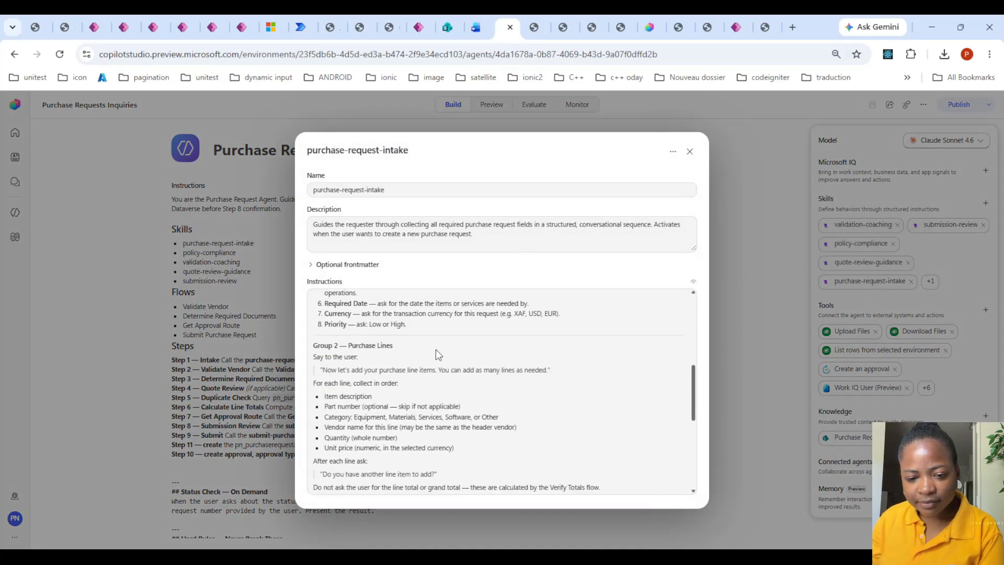
scroll(435, 349, "down", 5)
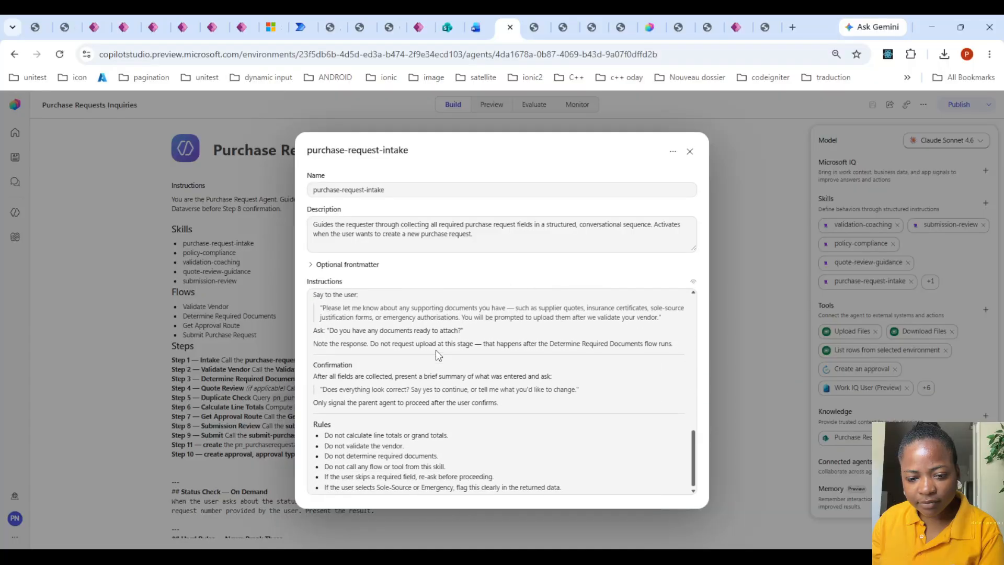
left_click(689, 151)
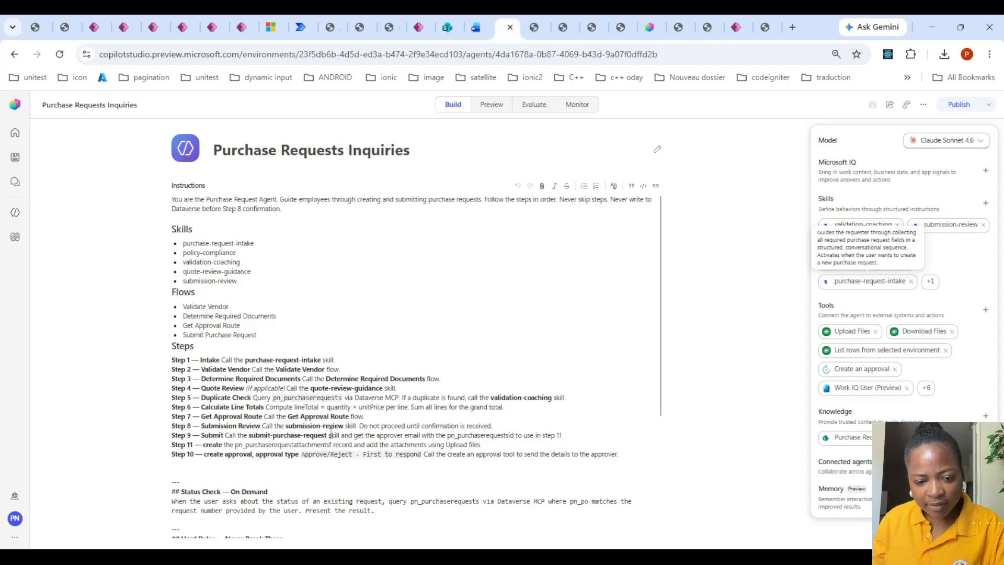
- Review the agent's steps and hard rules, and recheck the closing rules of the purchase-request-intake skill
scroll(329, 434, "down", 3)
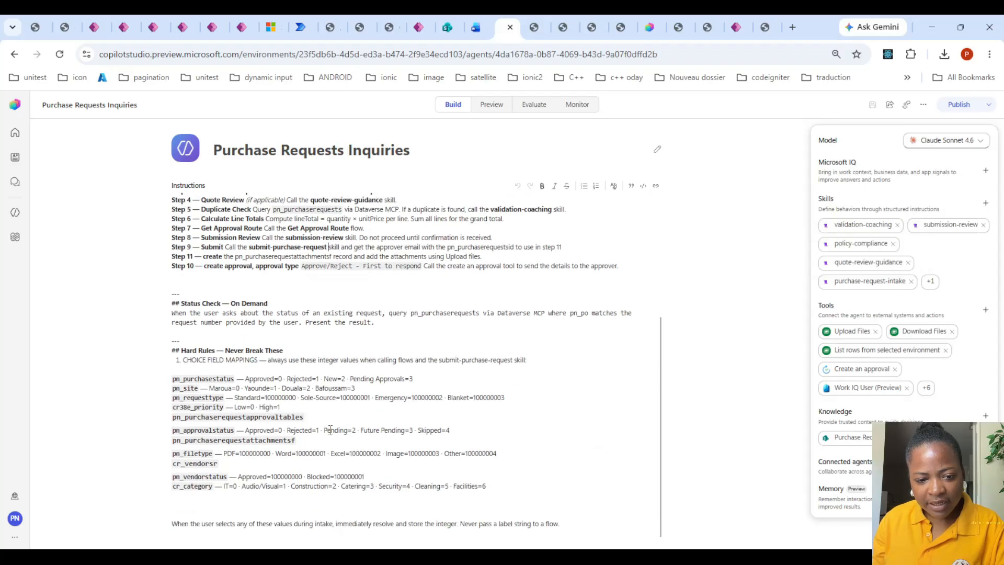
scroll(329, 434, "up", 3)
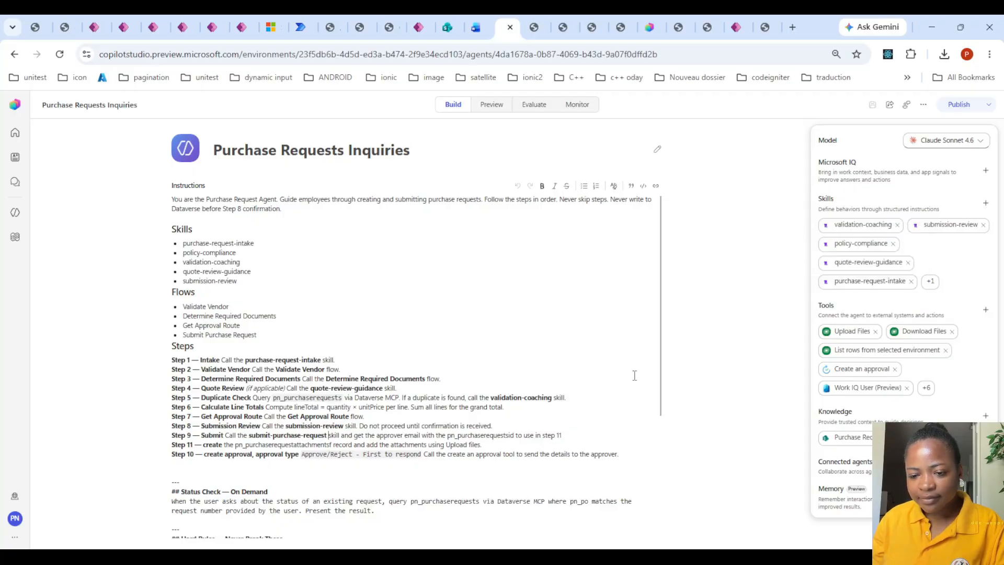
left_click(872, 282)
scroll(590, 350, "down", 10)
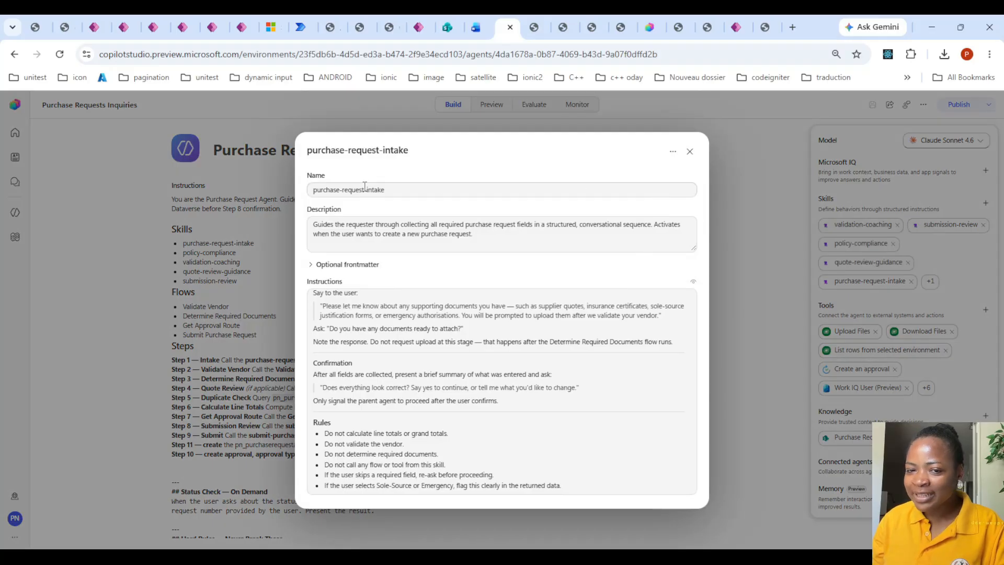
left_click(690, 152)
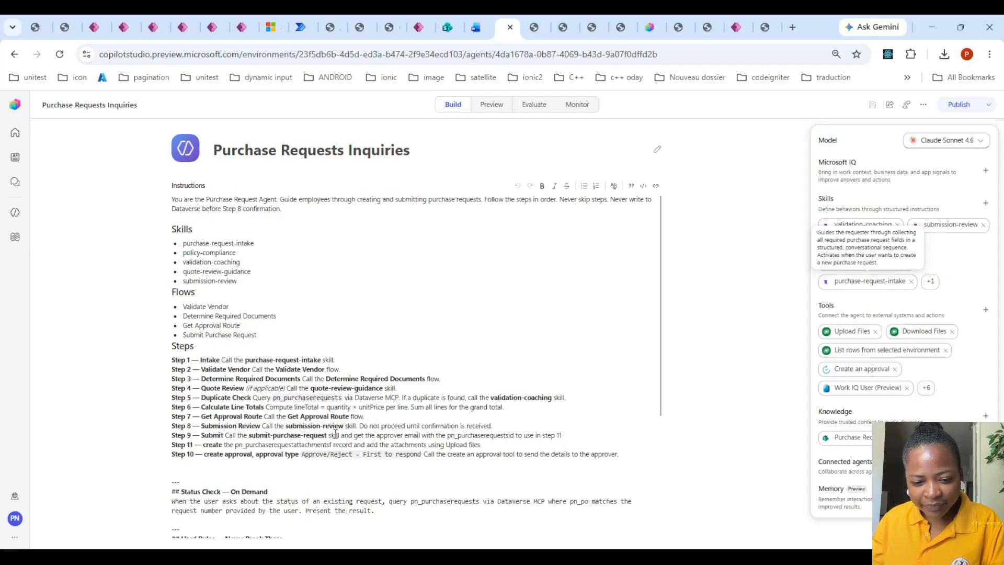
left_click(584, 434)
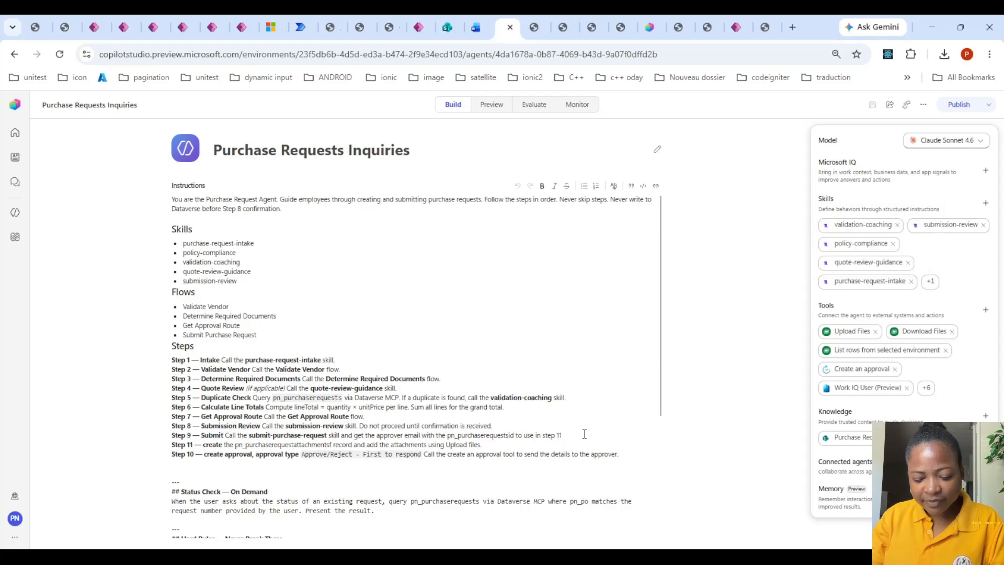
type(", and do")
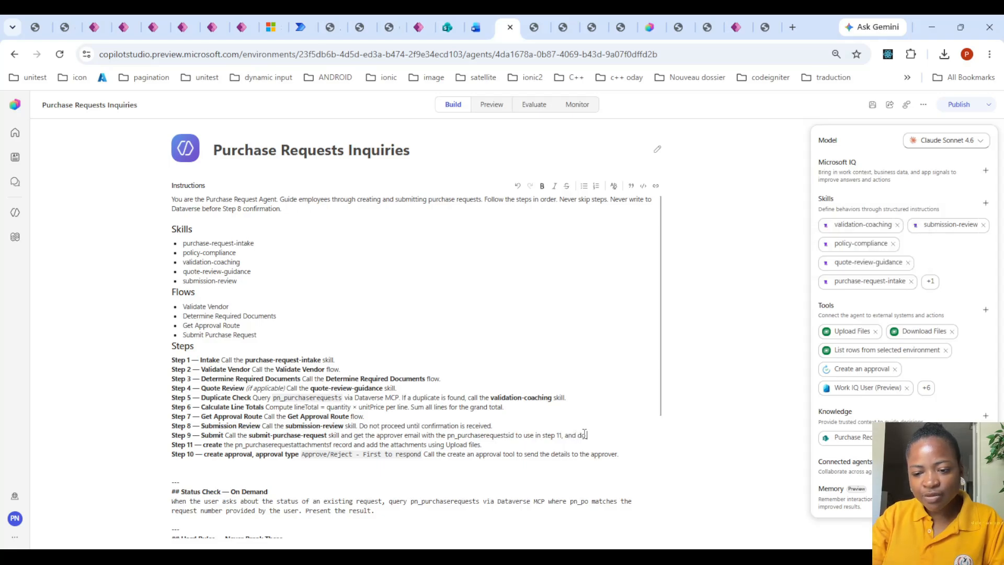
key("BackSpace")
key("BackSpace")
key("BackSpace")
key("BackSpace")
key("BackSpace")
key("BackSpace")
key("BackSpace")
key("BackSpace")
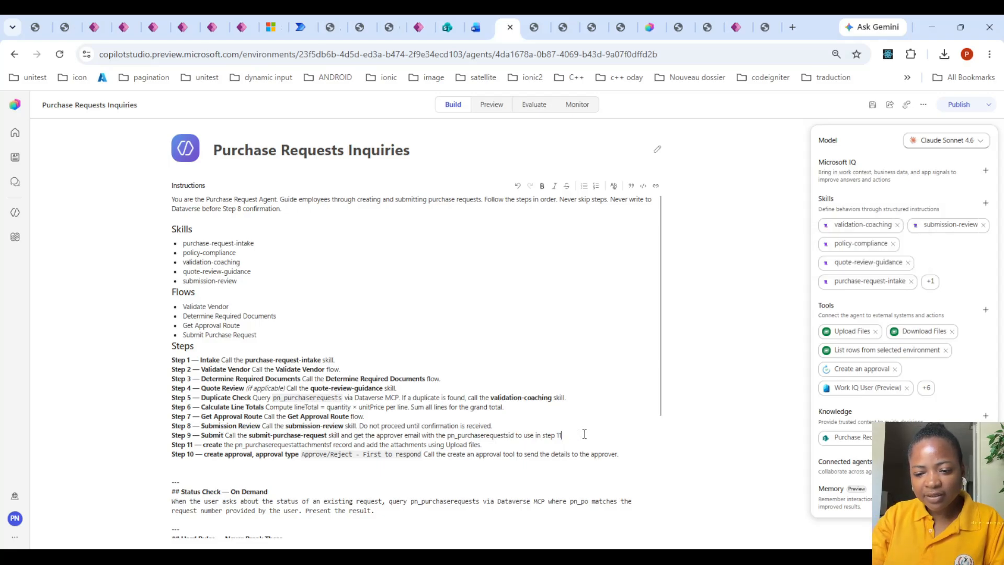
- Add a first Hard Rules item: "do not choose PO# (pn_po) when you do set 9 to submit a request, let the system populate that field"
scroll(450, 392, "down", 3)
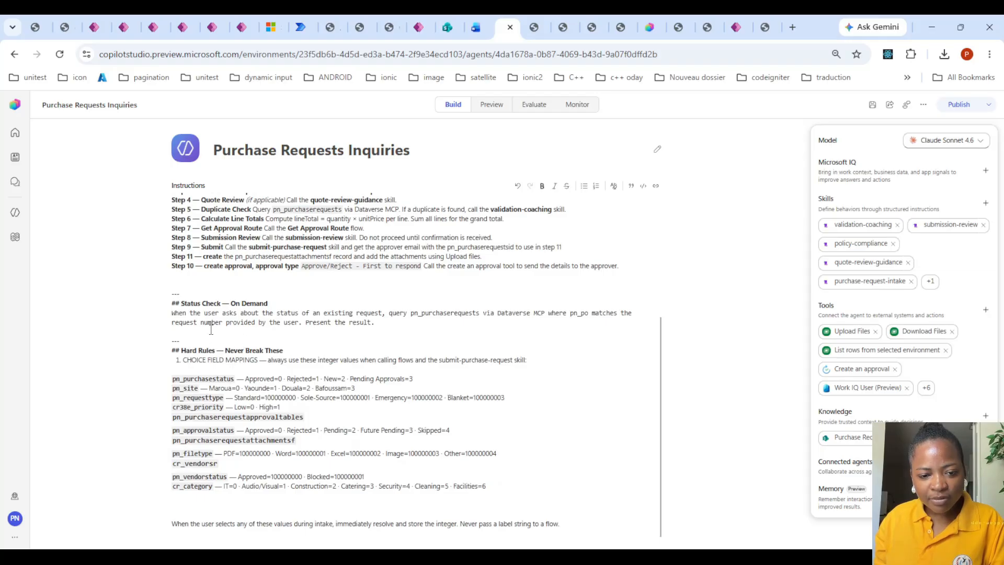
left_click(185, 360)
key("Return")
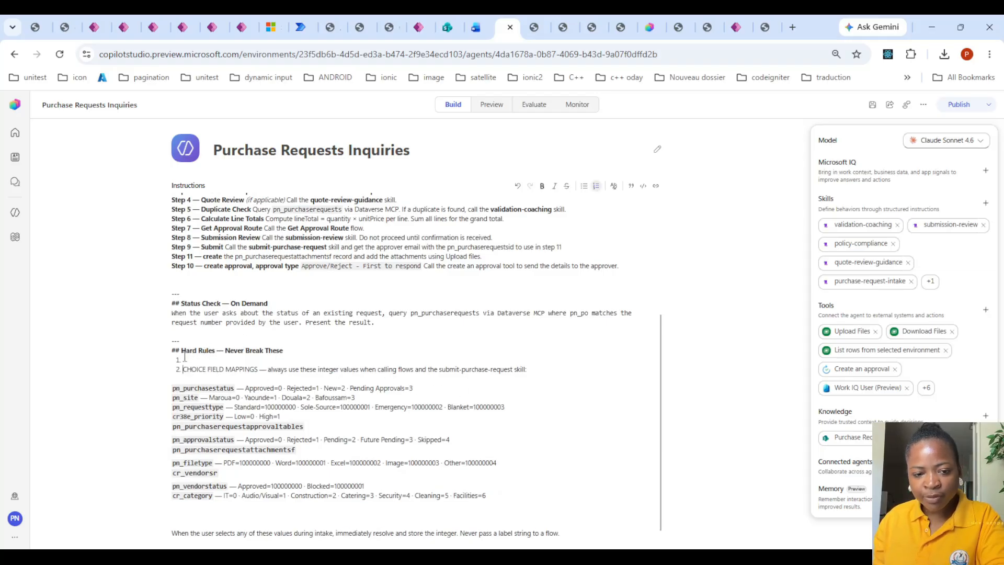
type("d")
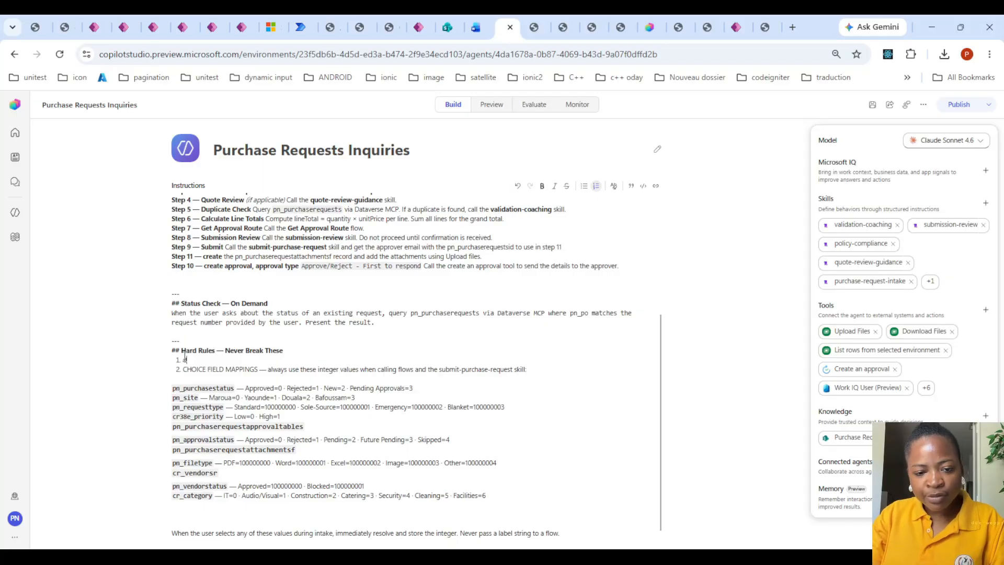
type("o not")
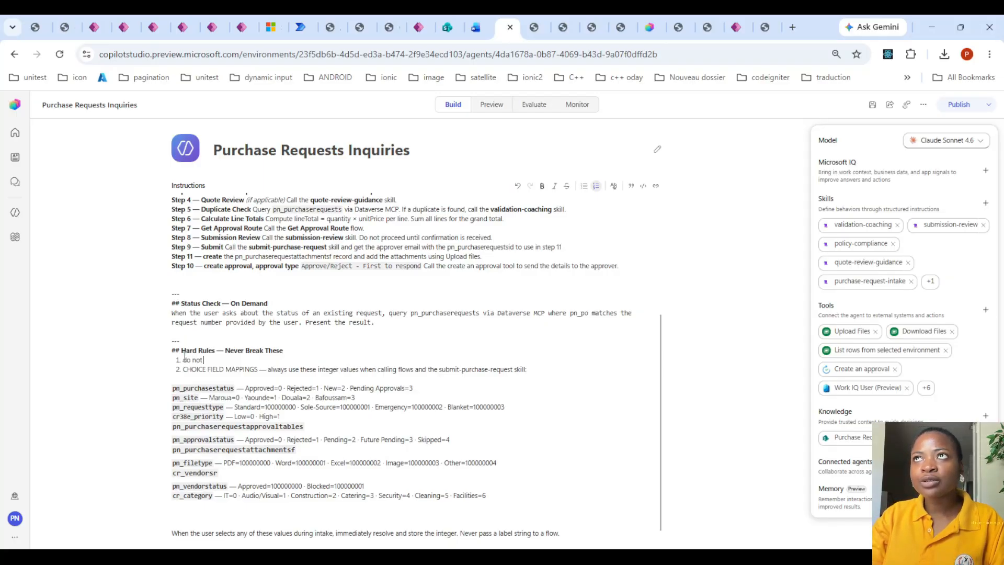
type(" choose")
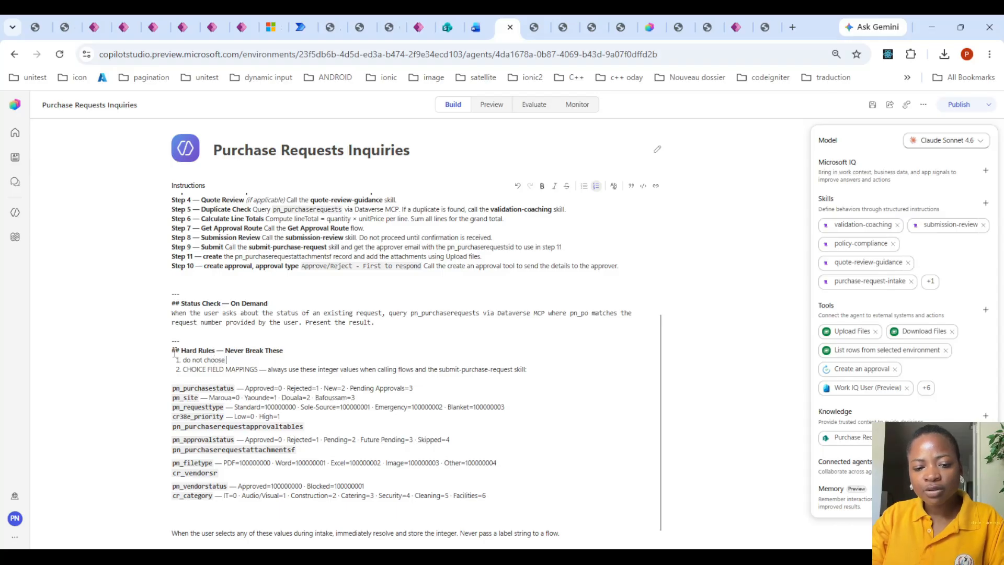
type(" PO")
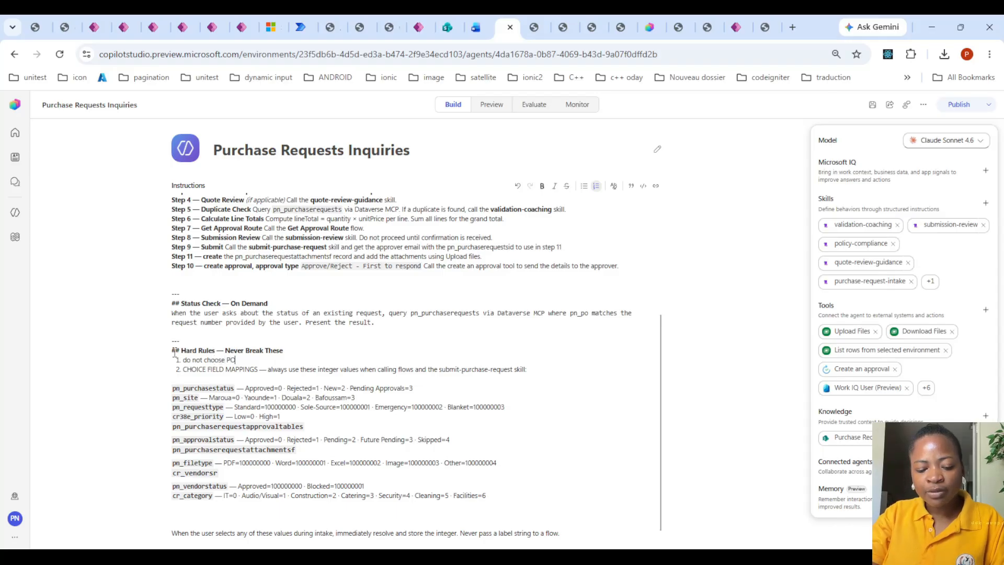
type("# (pn_p")
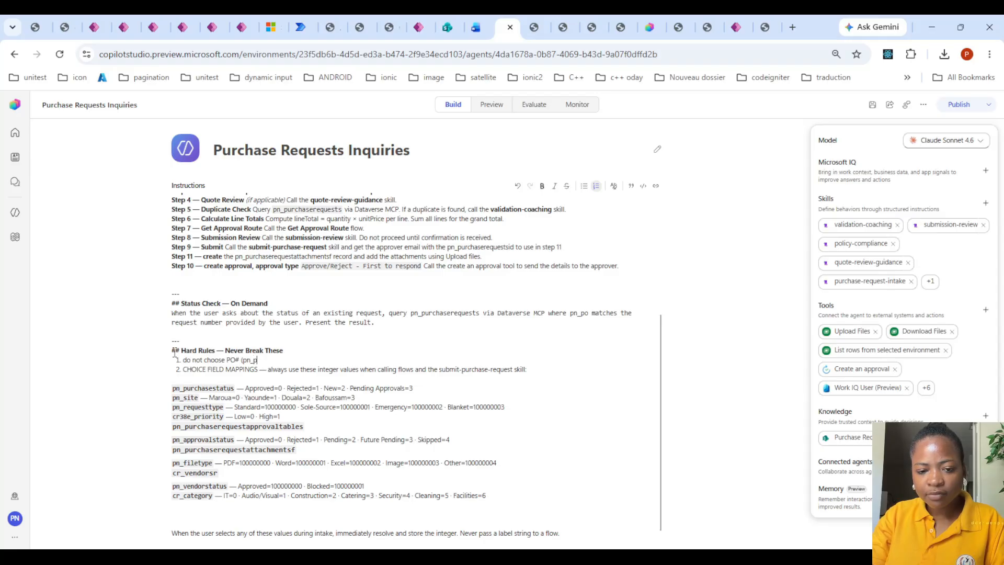
type("o) when")
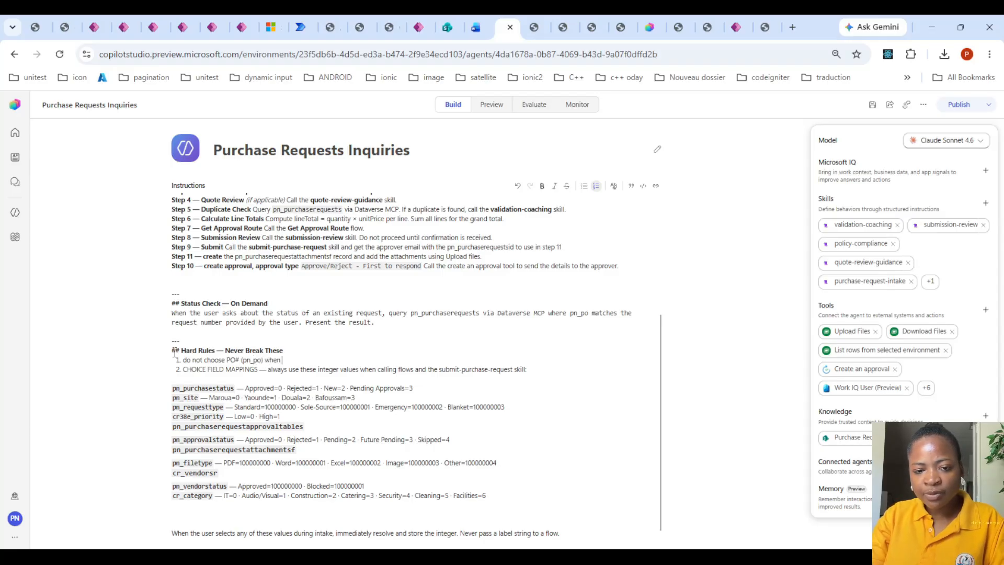
type(" you do set 9 t")
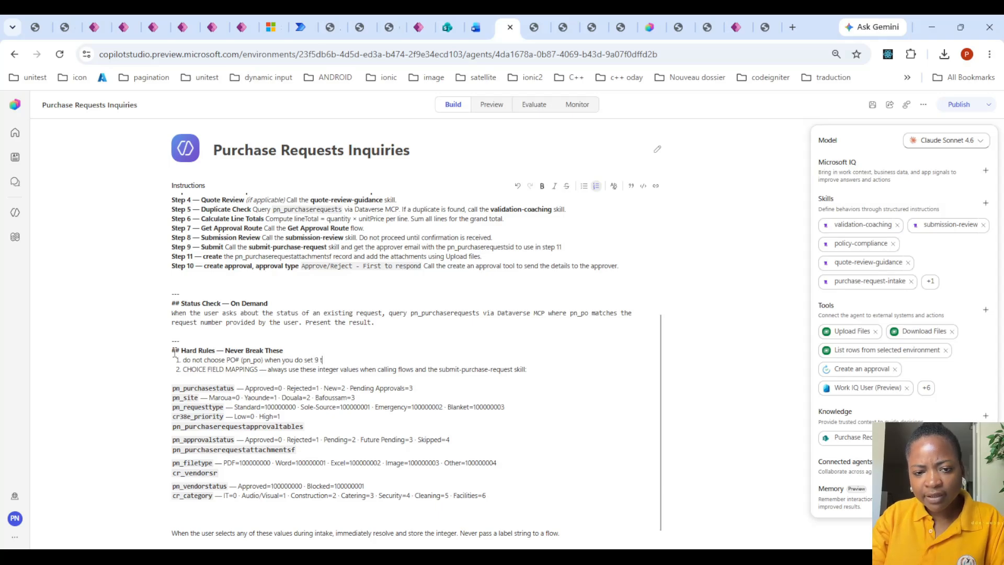
type("o submit")
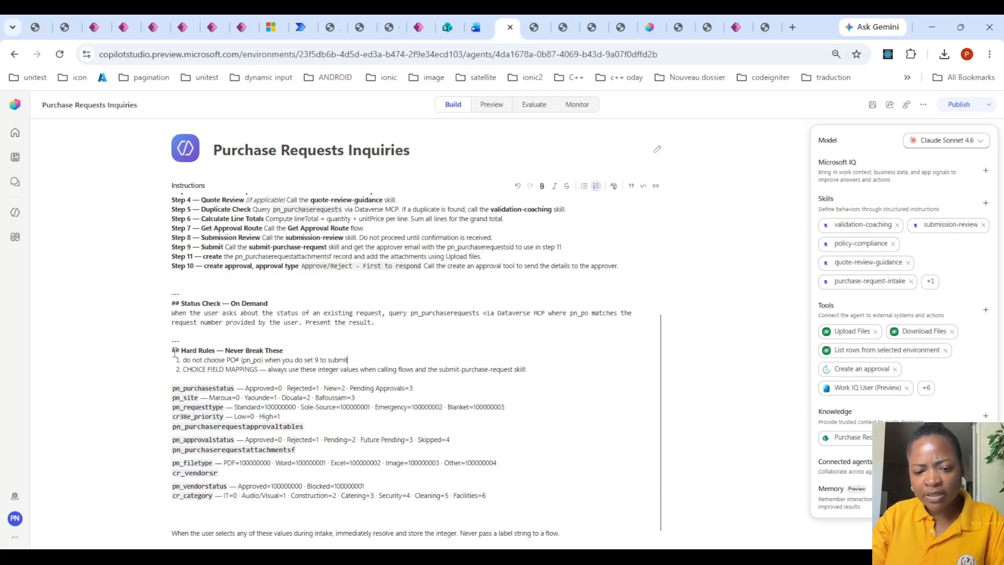
type(" a reque")
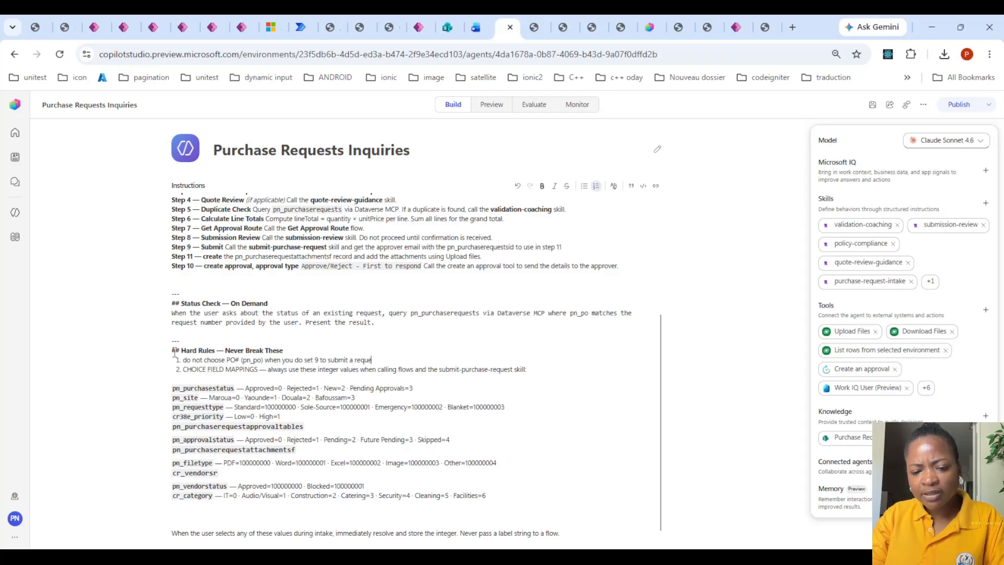
type("st, let the sy")
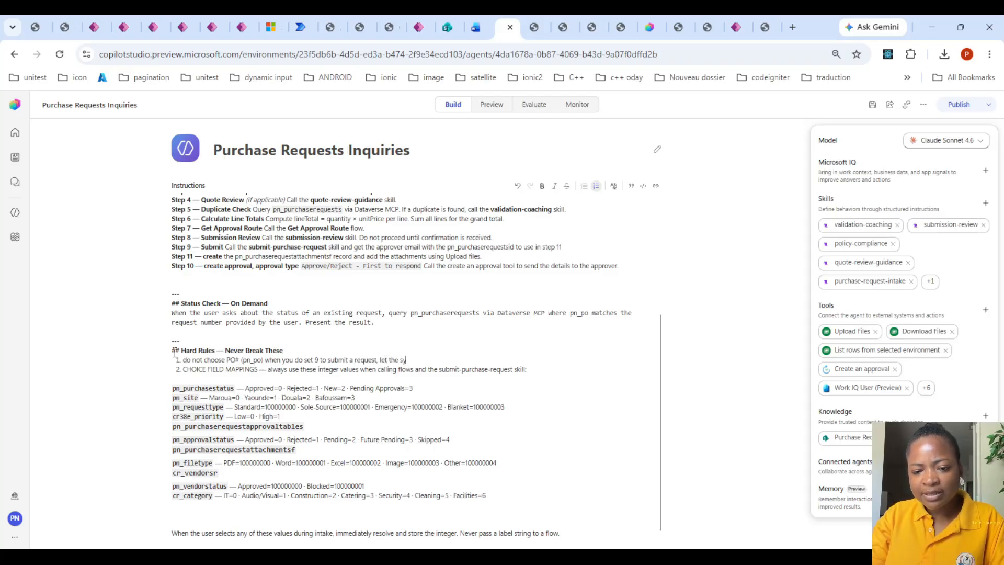
type("stem ")
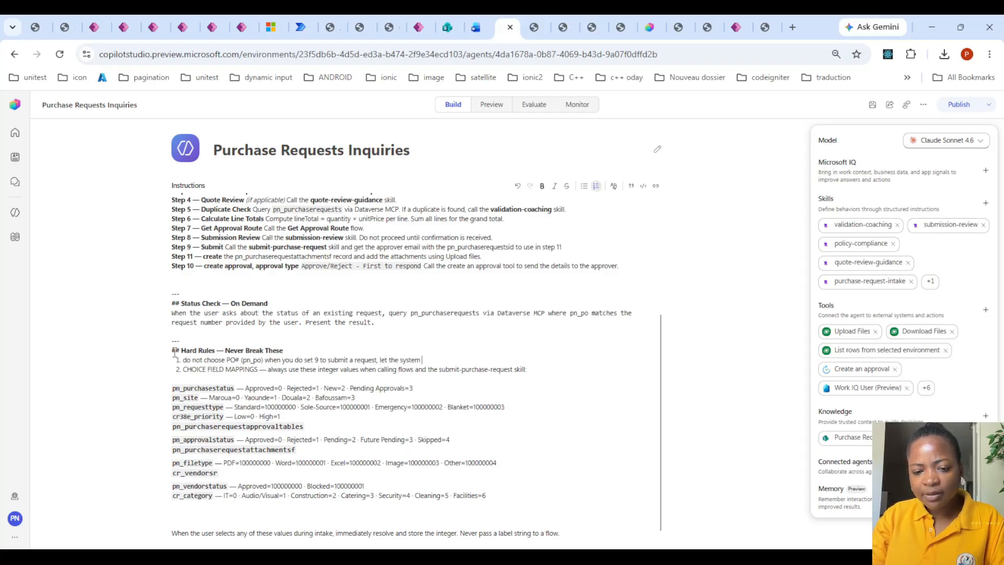
type("populate th")
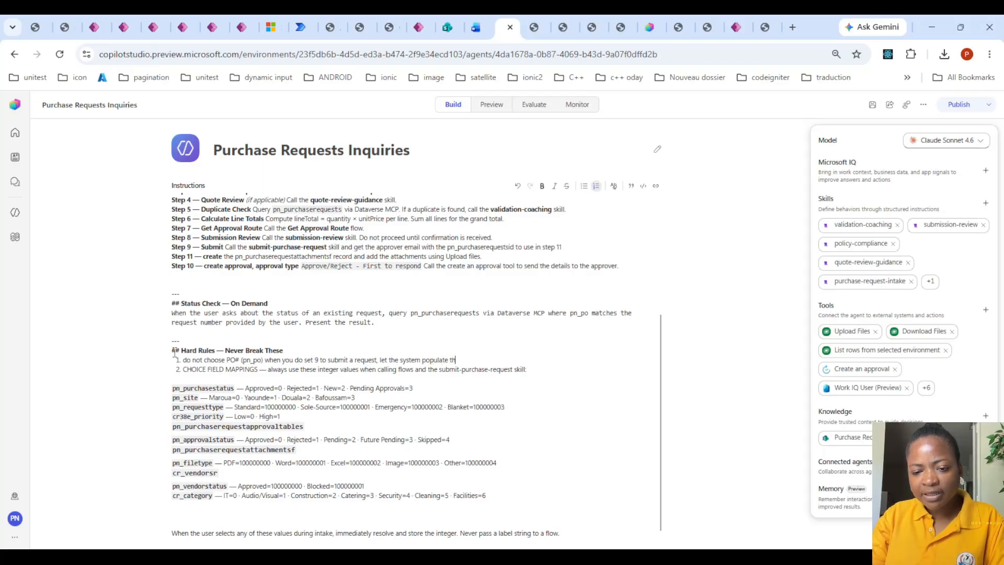
type("at field")
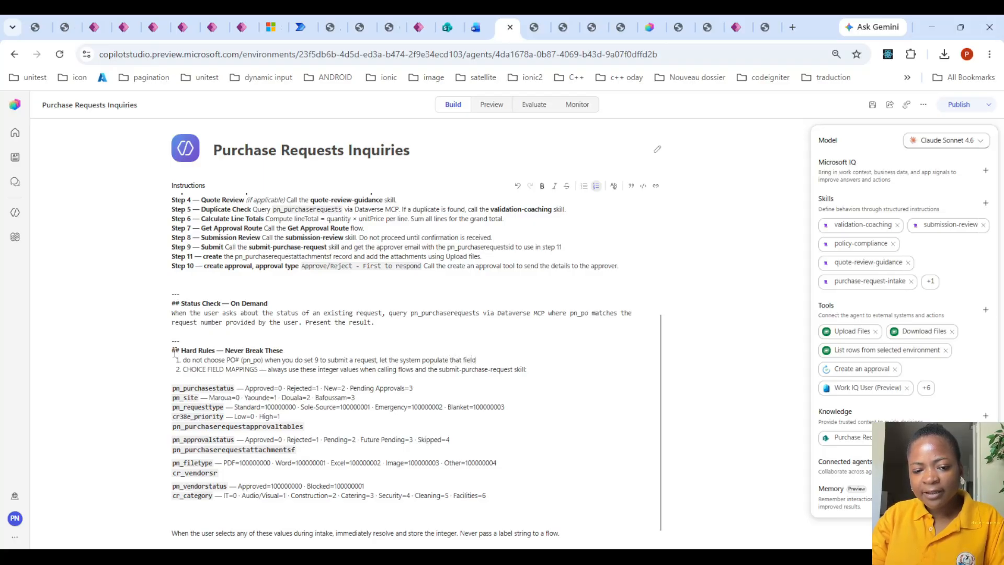
- Append to the first hard rule: "but grab the result after creation and display it to the user because they will need it later to do status check."
type(" but ")
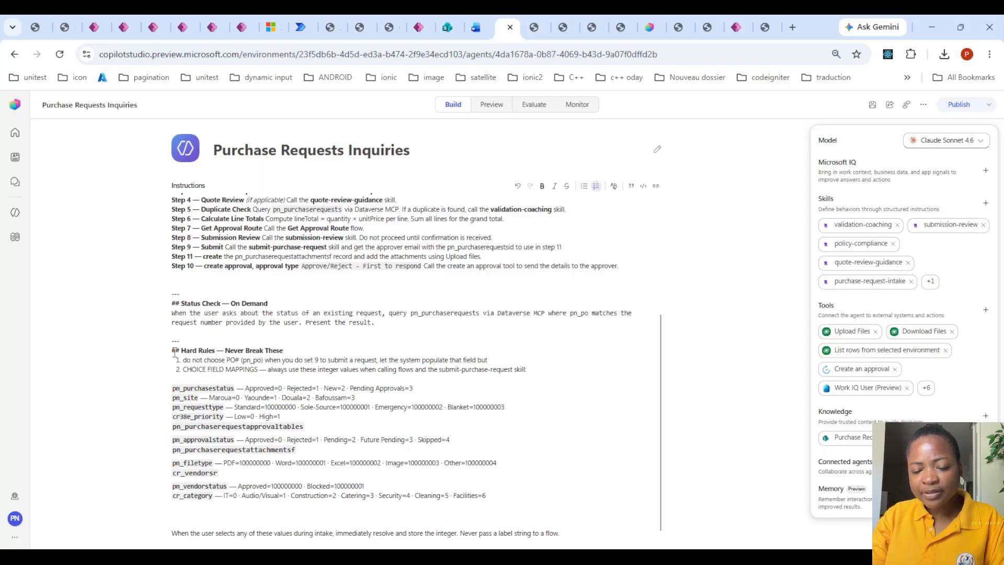
type("grab the ")
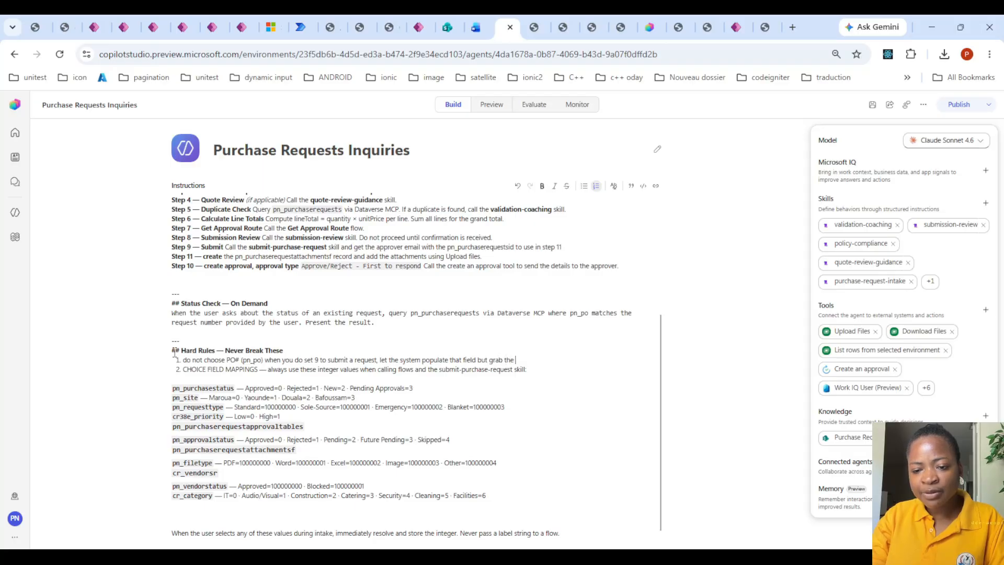
type("result after")
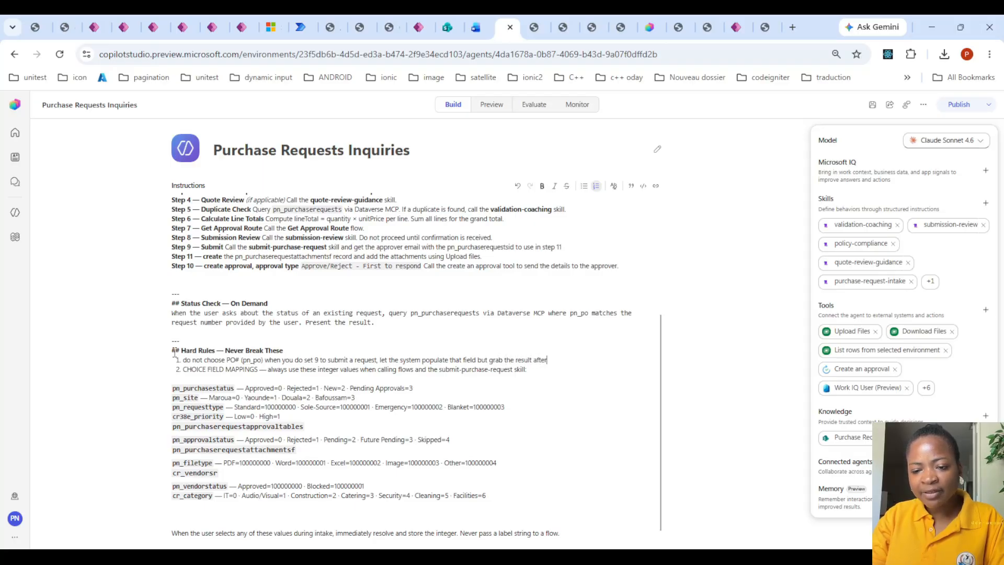
type(" creation and d")
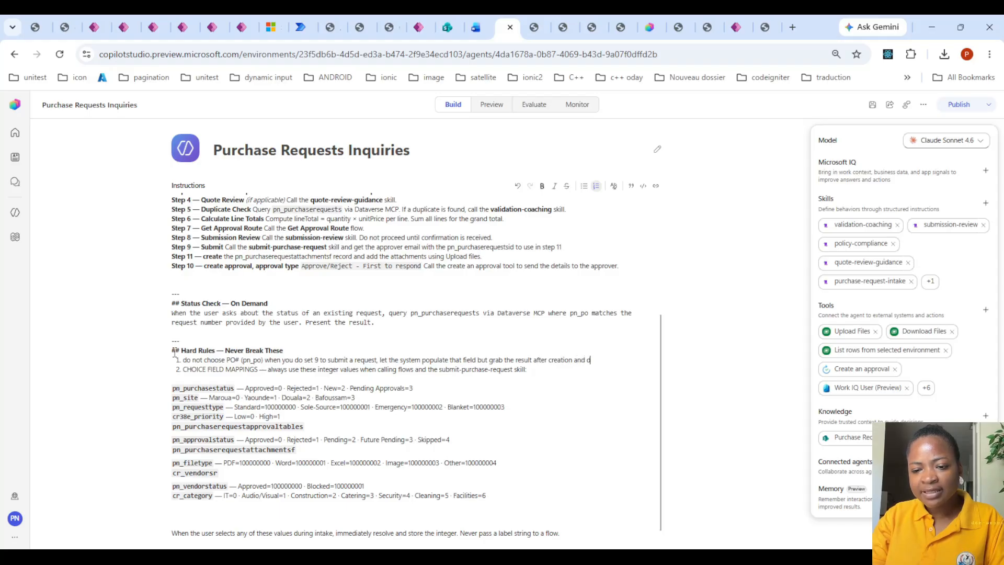
type("isplay it to")
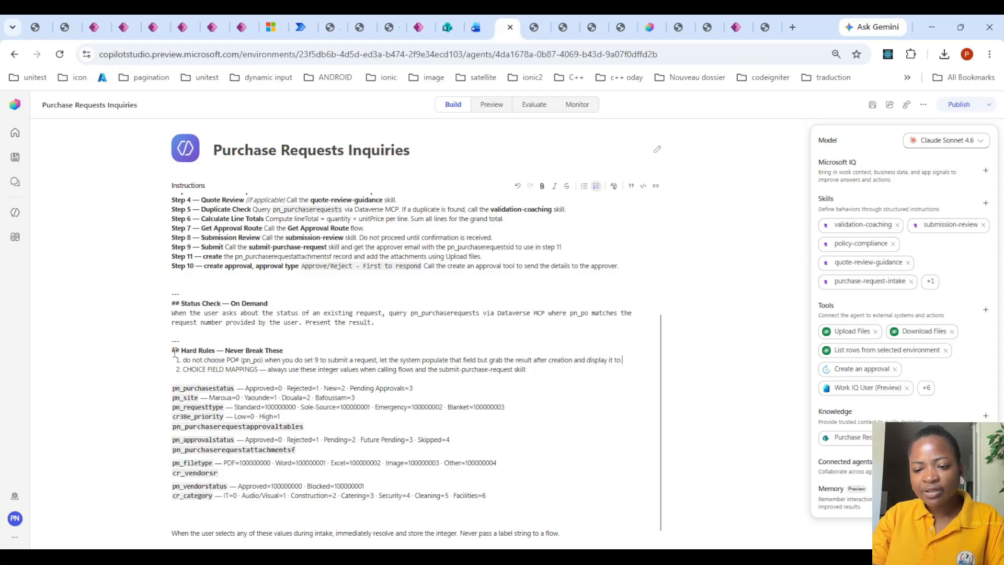
type(" the user be")
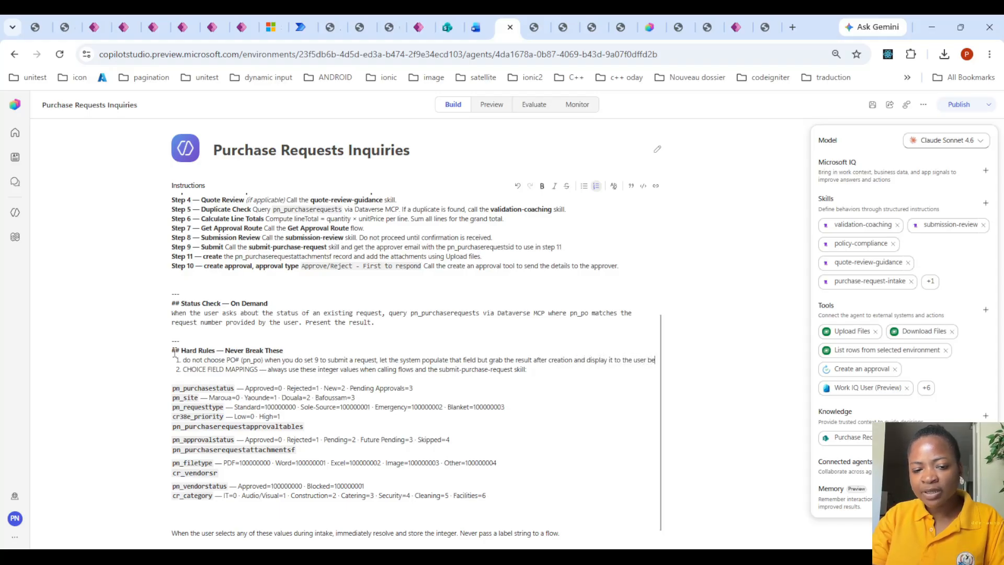
type("cause they w")
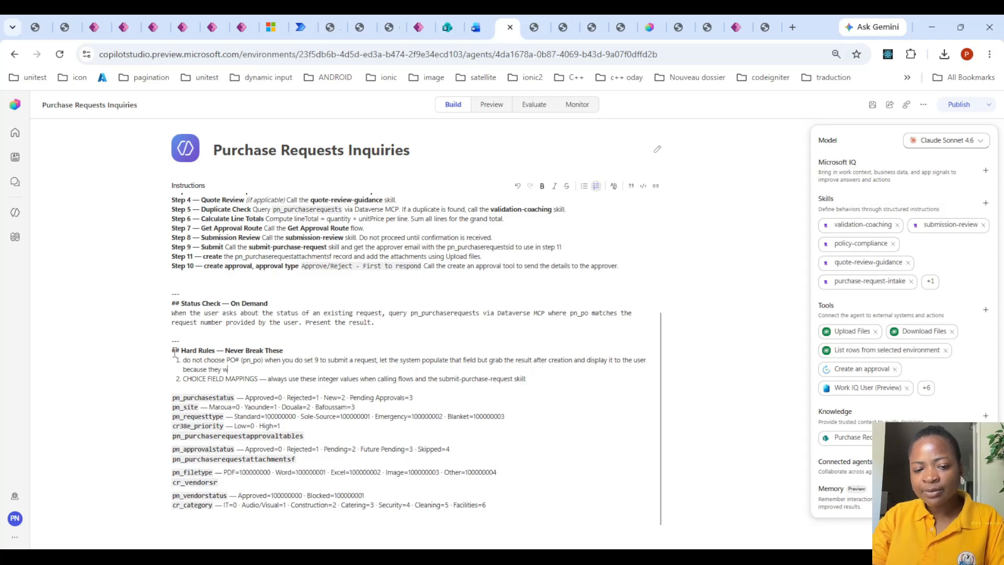
type("ill need it later")
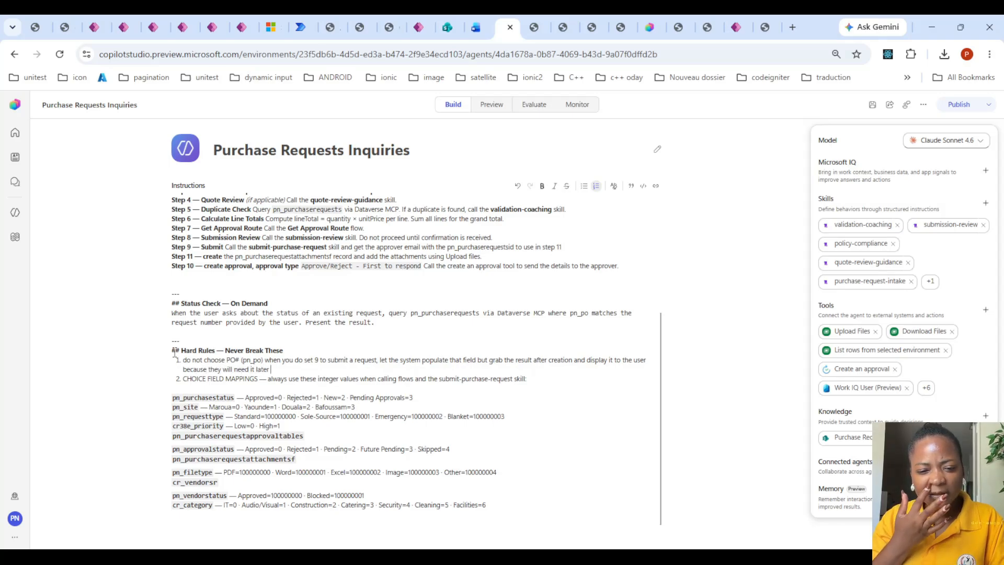
type(" to")
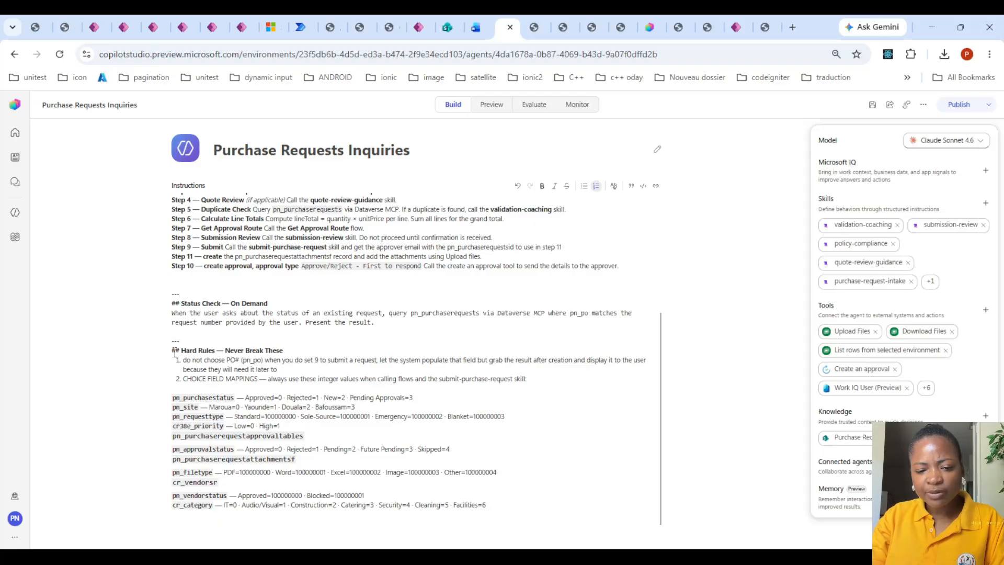
type(" do status check.")
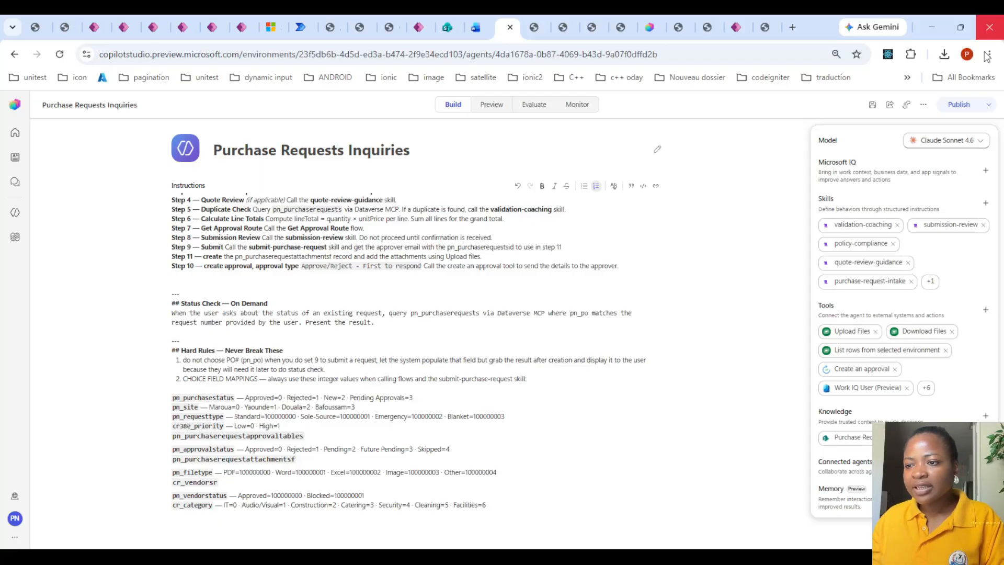
- Save and publish the Purchase Requests Inquiries agent with the edited instructions
left_click(959, 104)
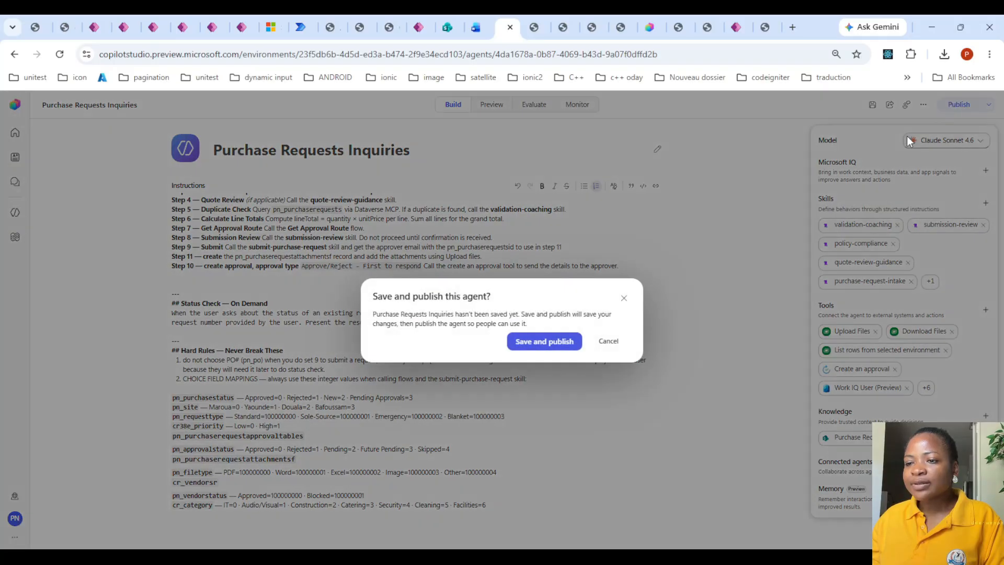
left_click(553, 342)
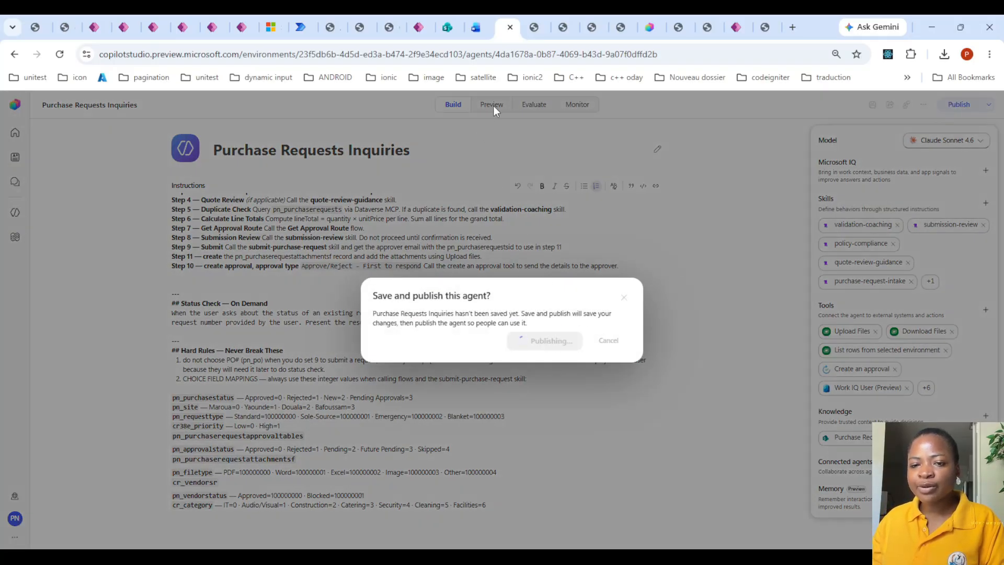
- Switch to the VendorSRS table in Power Apps and set the vendor status of ARCTIC CLIMATE SOLUTIONS LLC to Blocked
left_click(735, 26)
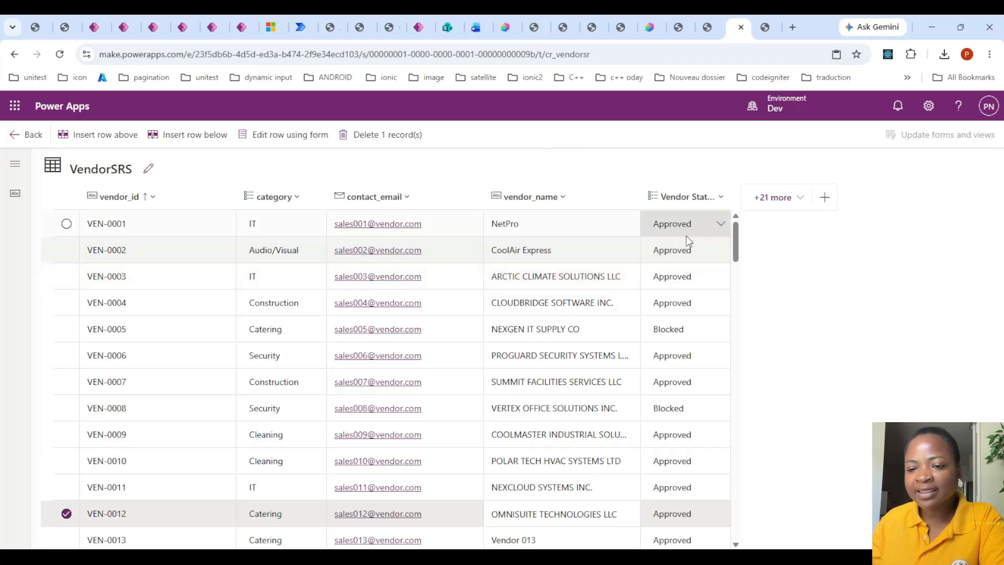
left_click(685, 280)
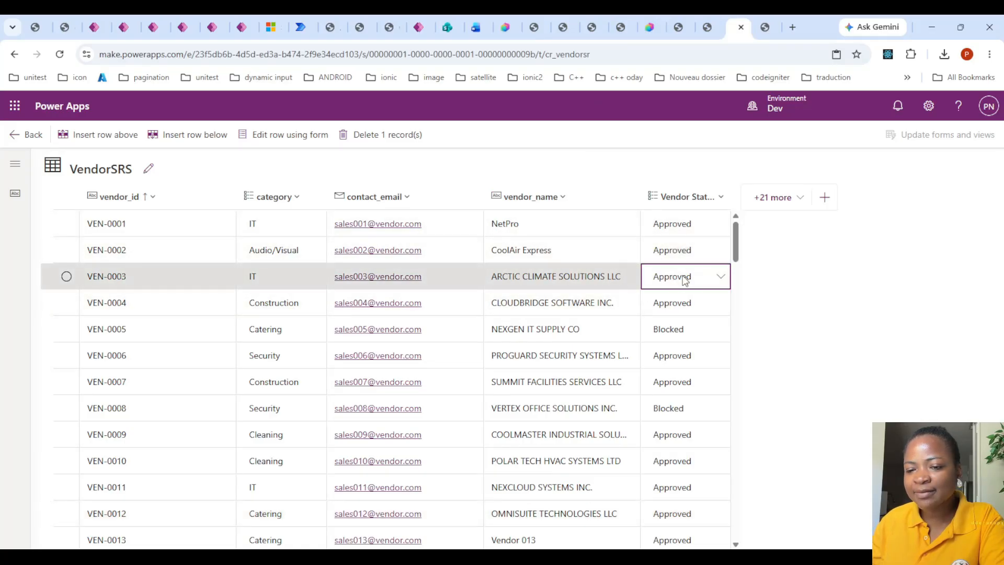
left_click(712, 278)
left_click(678, 320)
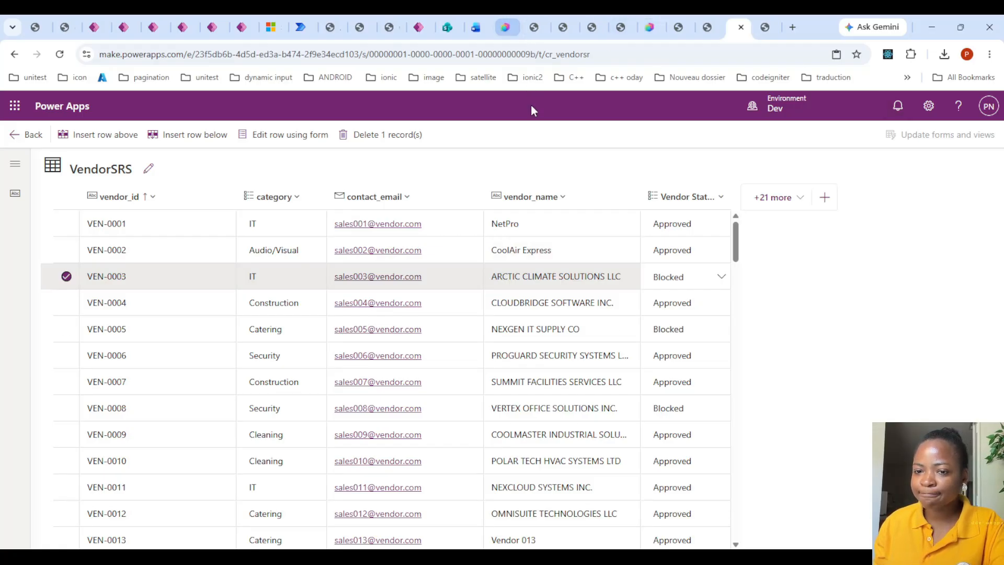
- Check the vendor name on the CloudBridge ERP subscription quote PDF, and set CLOUDBRIDGE SOFTWARE INC.'s status to Blocked in the VendorSRS table
left_click(555, 17)
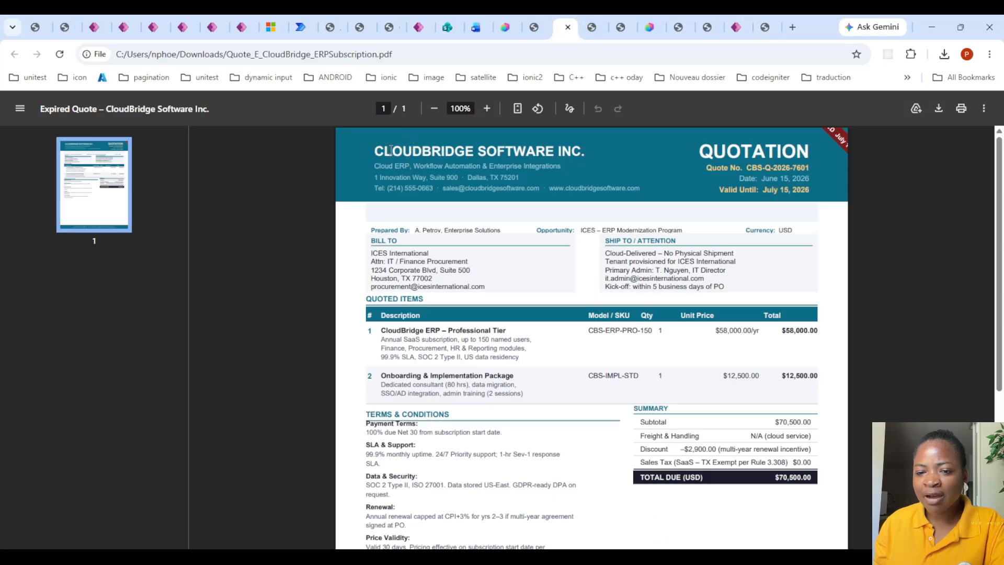
left_click_drag(374, 151, 586, 151)
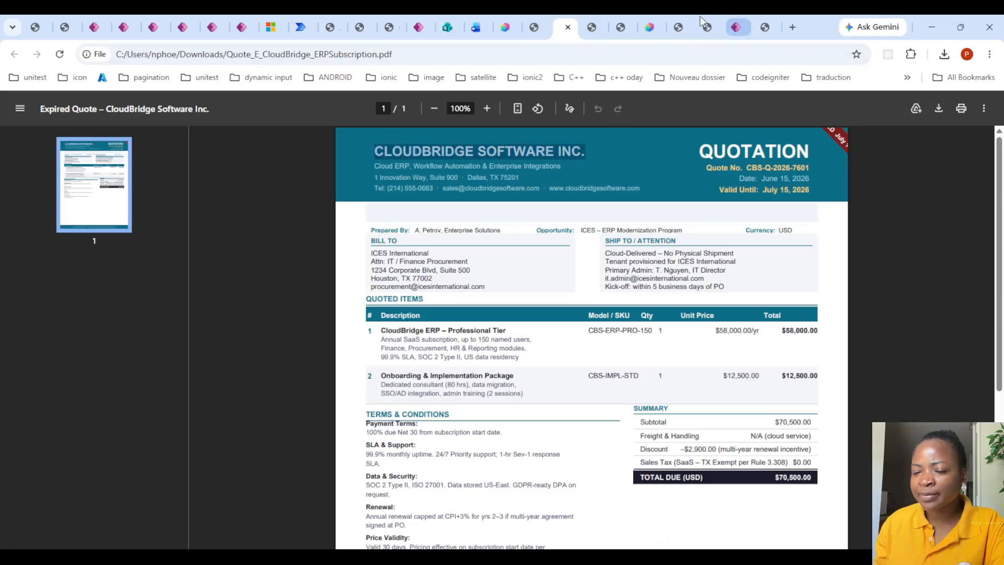
left_click(756, 15)
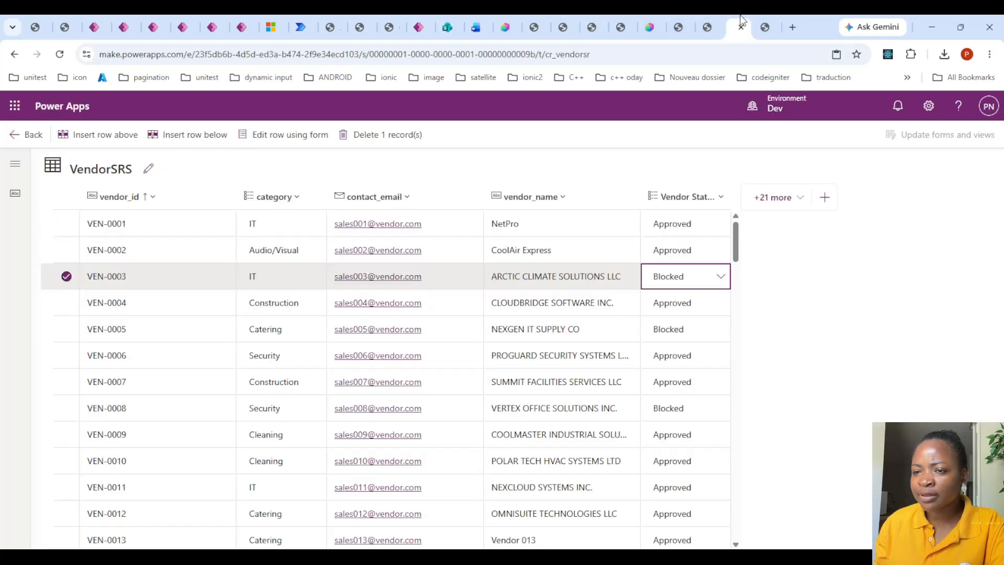
left_click(682, 311)
left_click(719, 305)
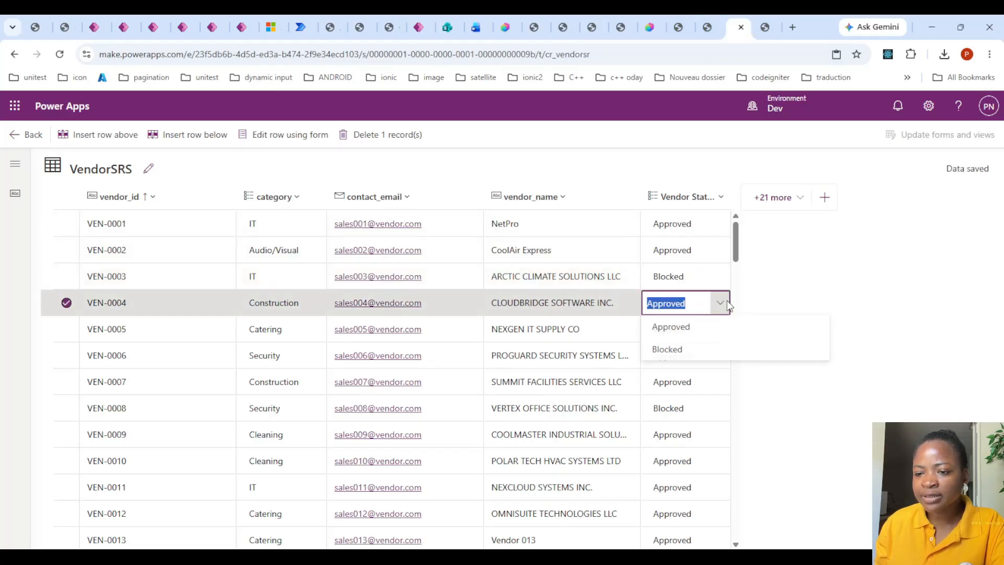
left_click(685, 347)
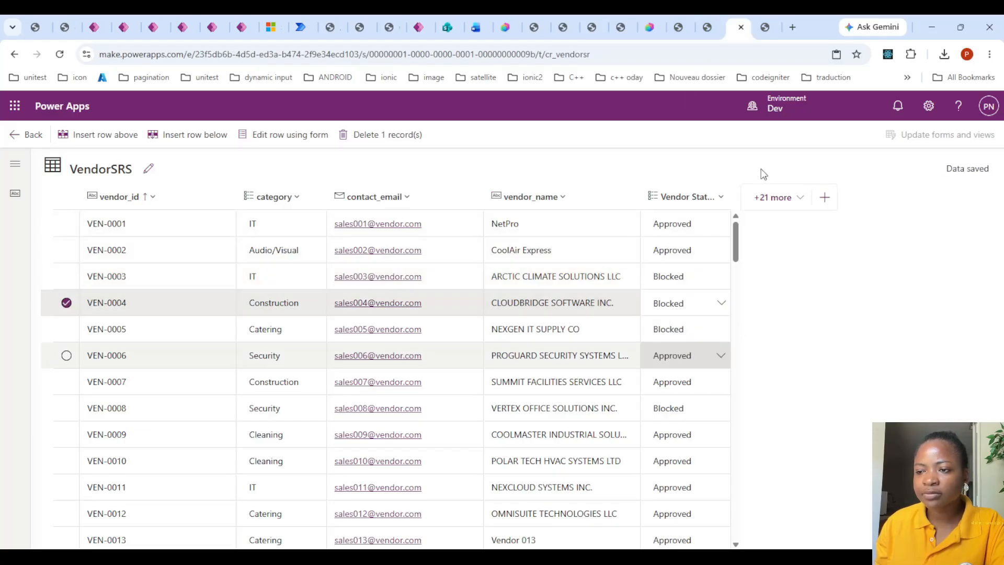
- Switch back to the Purchase Requests Inquiries agent in Copilot Studio and start a new preview chat
left_click(511, 21)
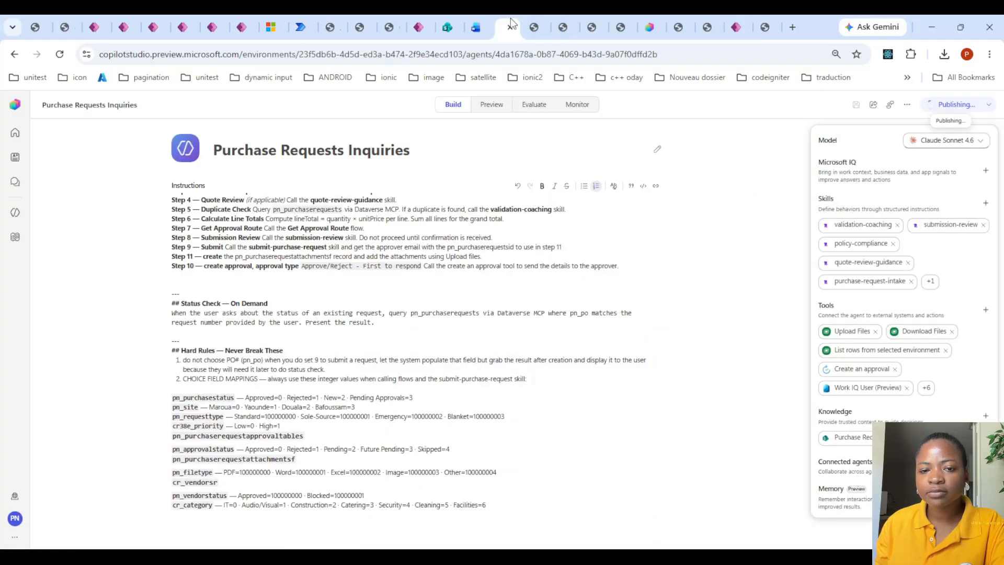
left_click(491, 105)
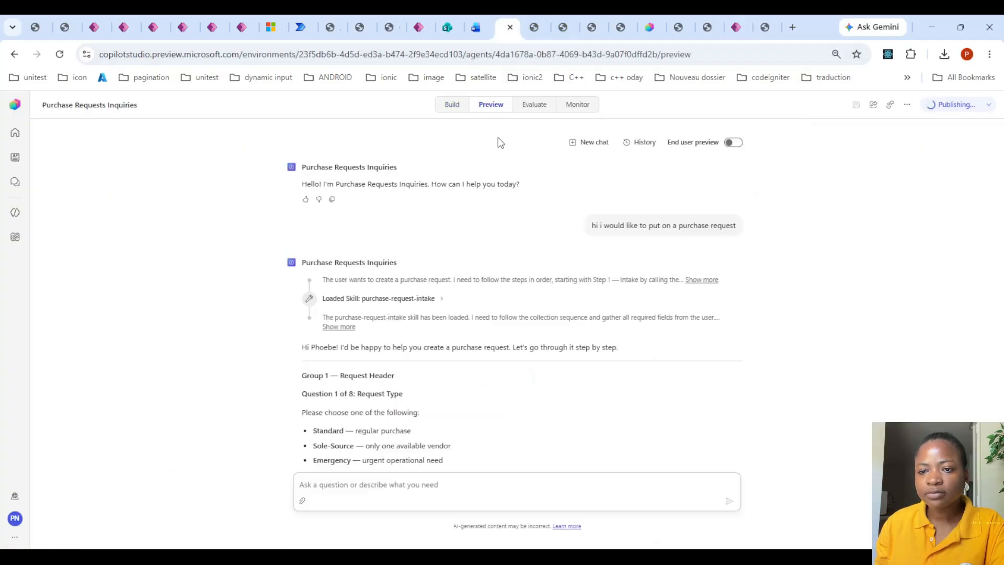
left_click(593, 144)
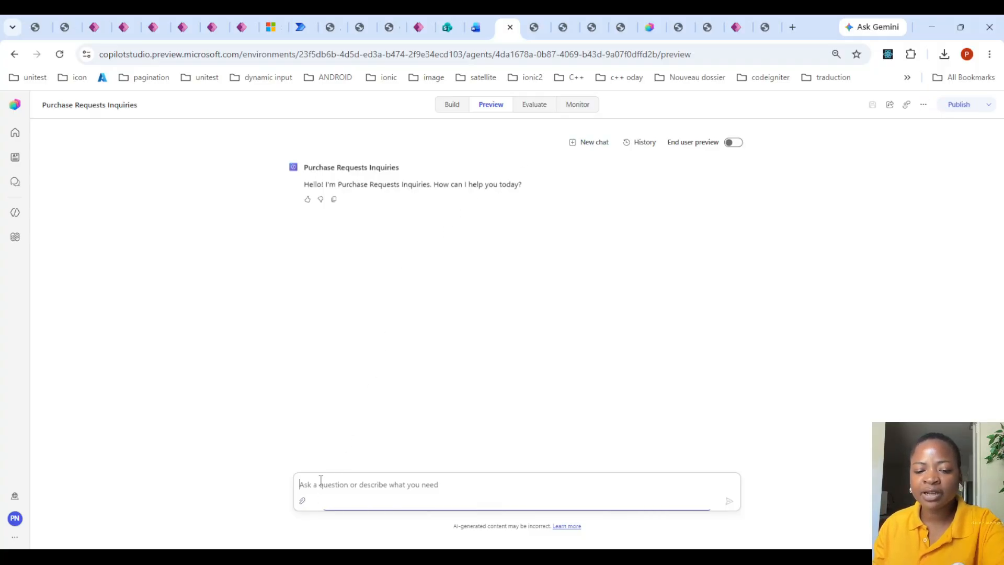
- Attach the Arctic Climate Solutions quote PDF to the chat and send it with the message "i would like to submit this request"
left_click(302, 501)
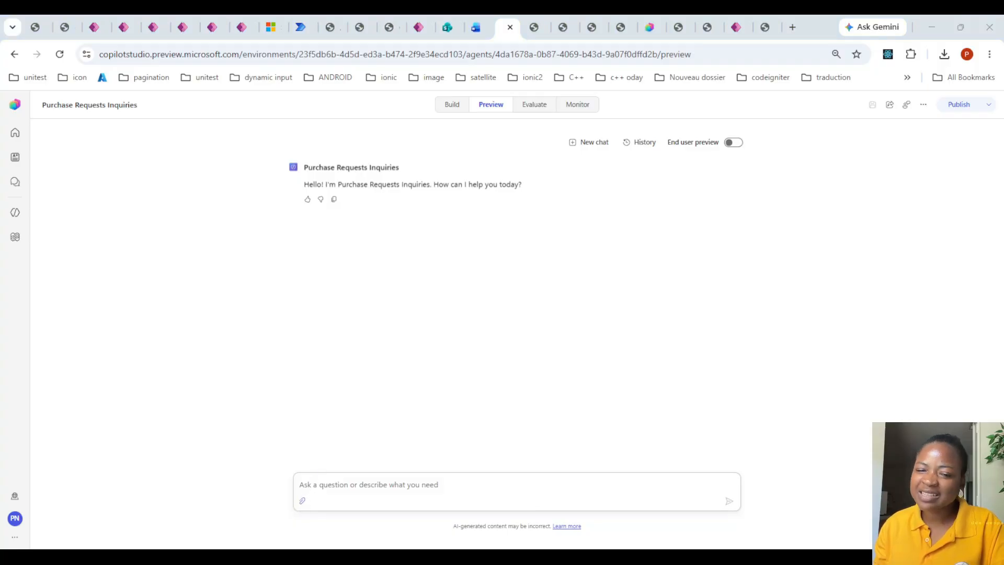
left_click(422, 499)
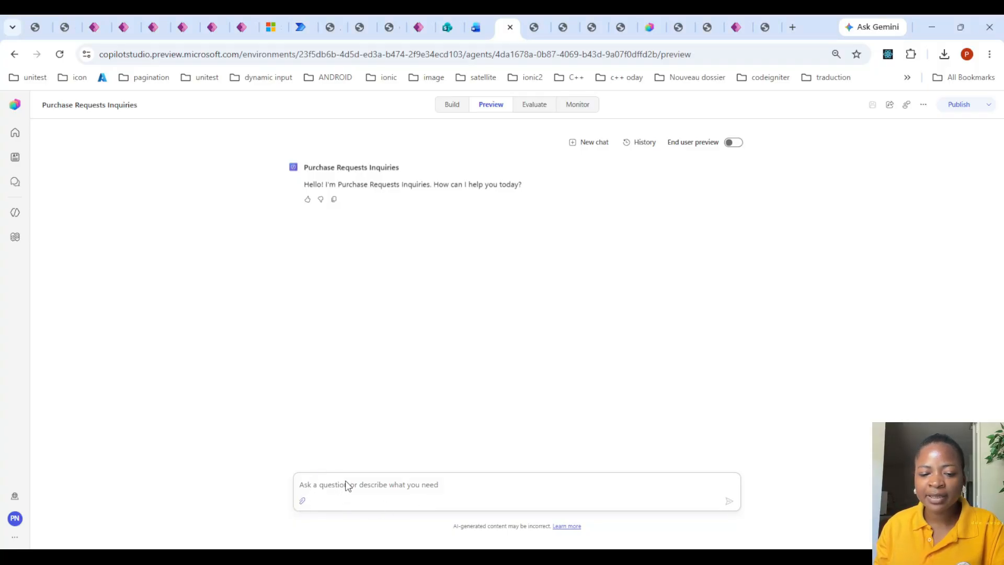
left_click(381, 485)
type("i wou")
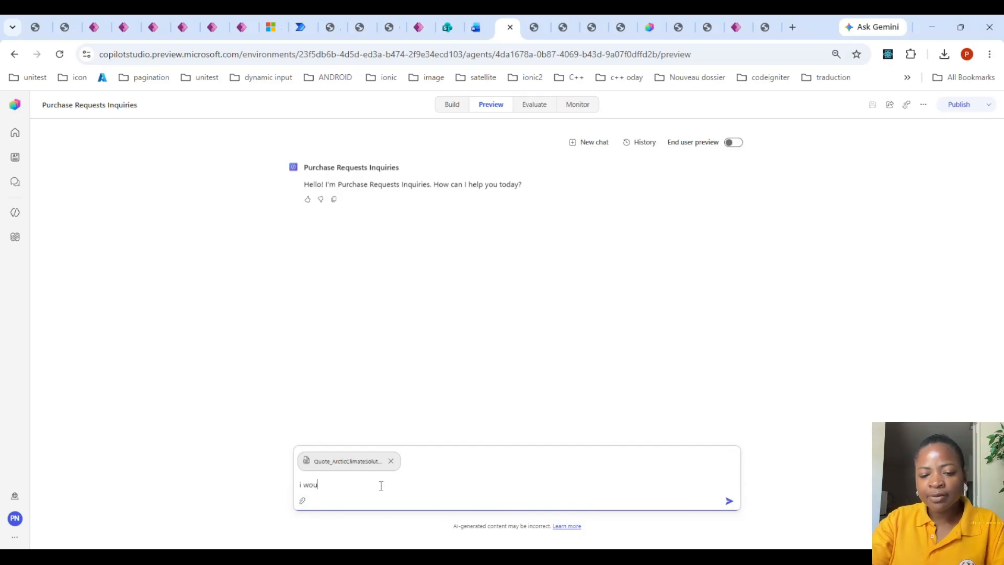
type("ld like to cr")
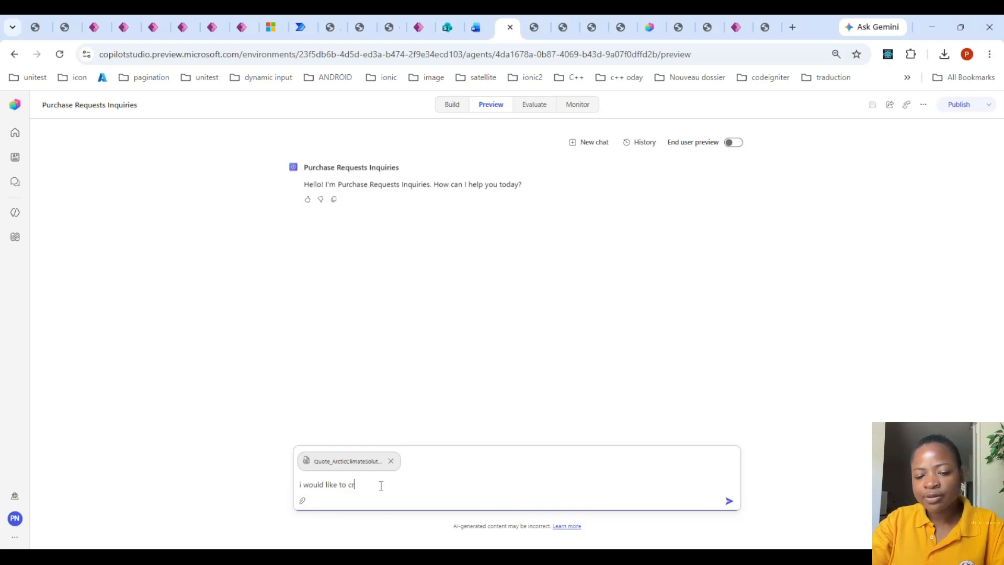
type("eate t")
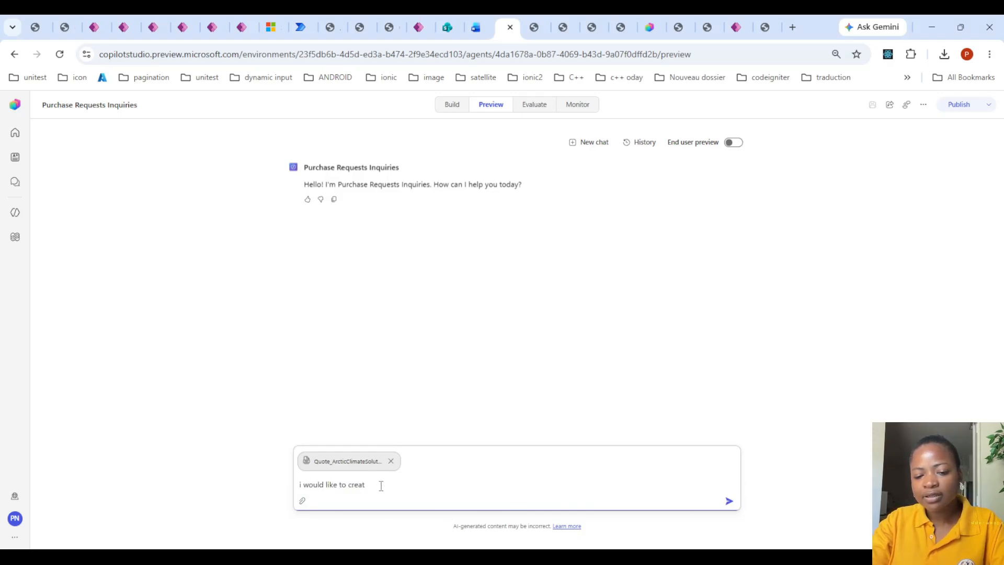
key("BackSpace")
key("BackSpace")
key("BackSpace")
type("submit this ")
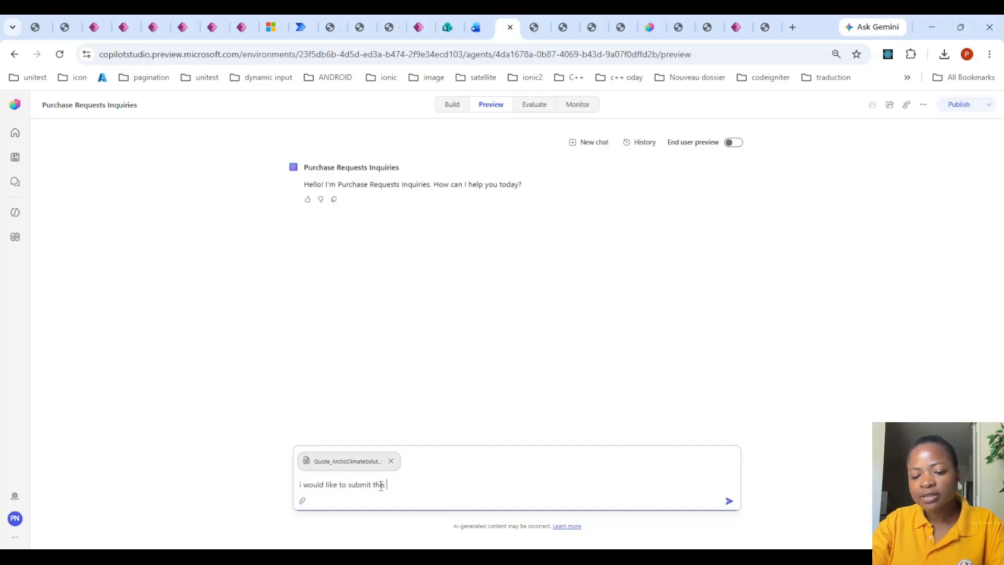
type("request")
key("Return")
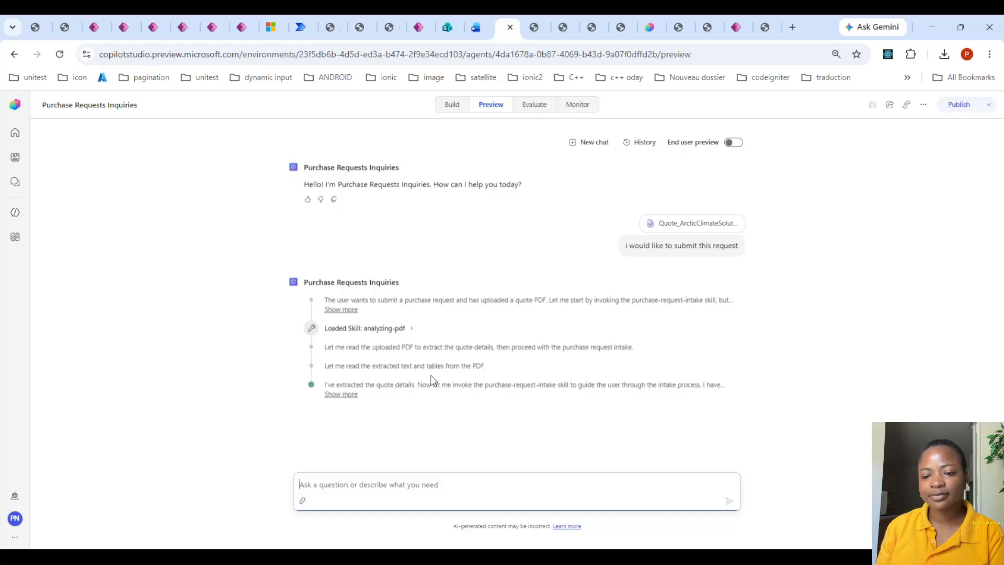
- Answer the agent's request type question with "emergency"
left_click_drag(484, 385, 555, 380)
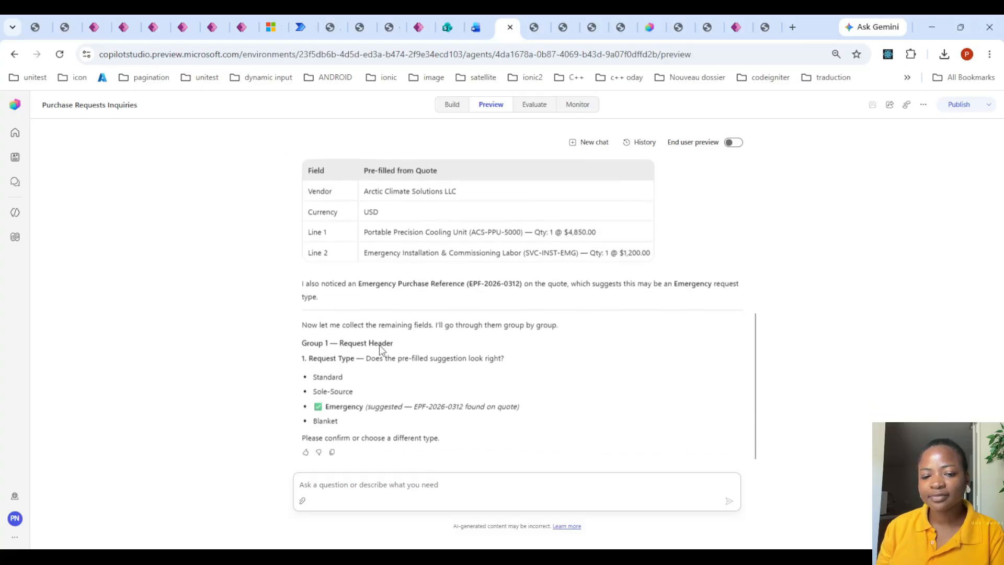
left_click(370, 488)
type("sole")
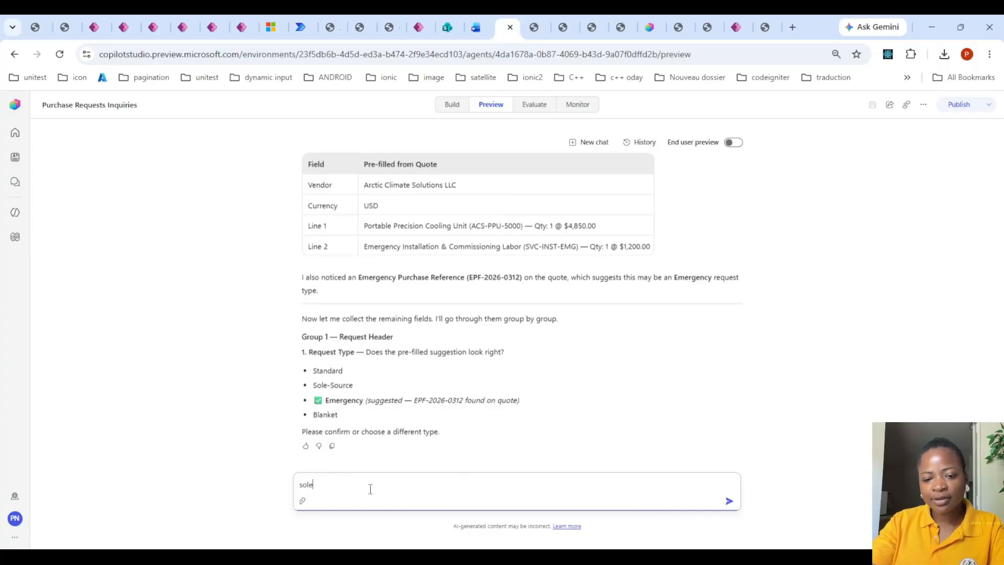
key("BackSpace")
key("BackSpace")
key("BackSpace")
key("BackSpace")
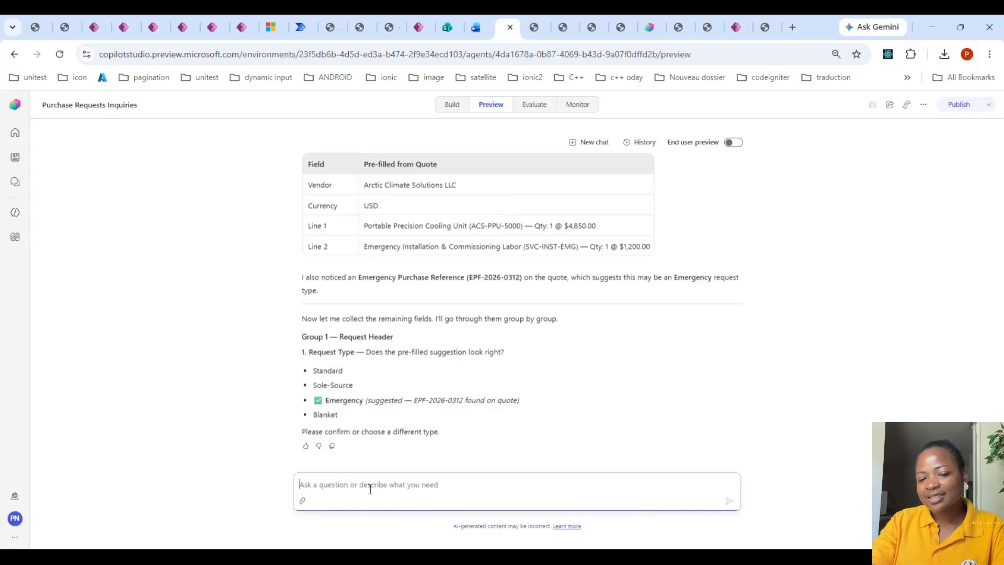
type("emerg")
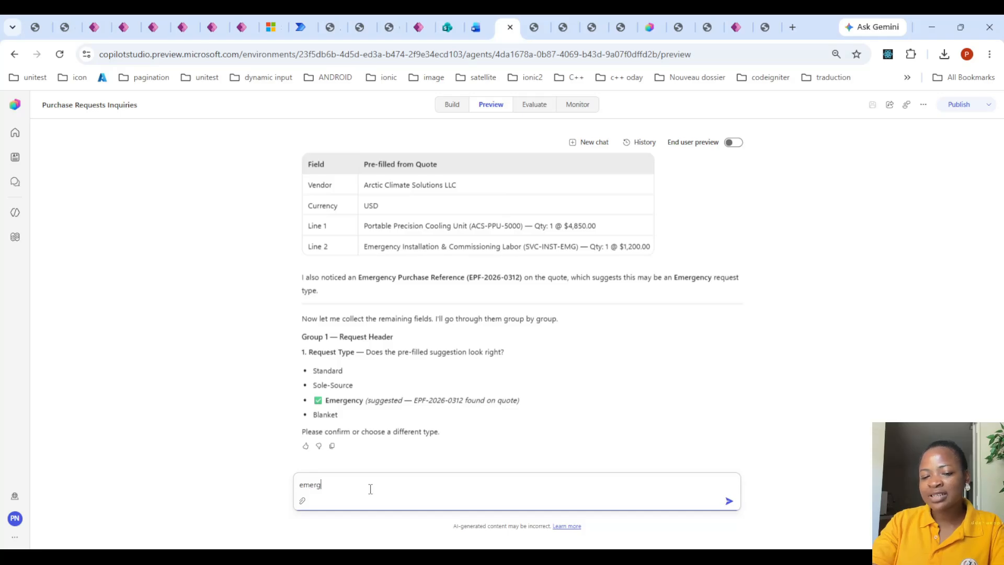
type("ency")
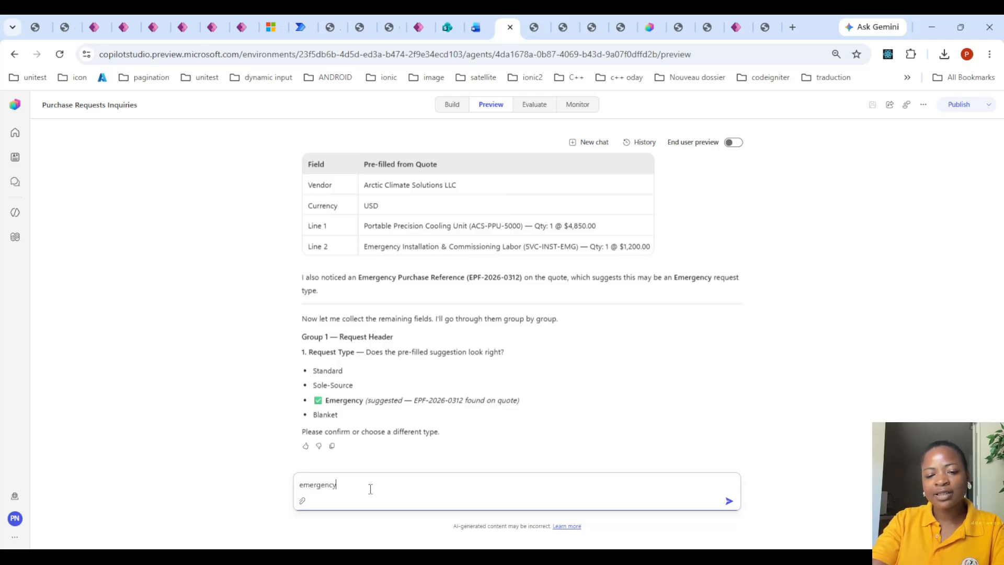
key("Return")
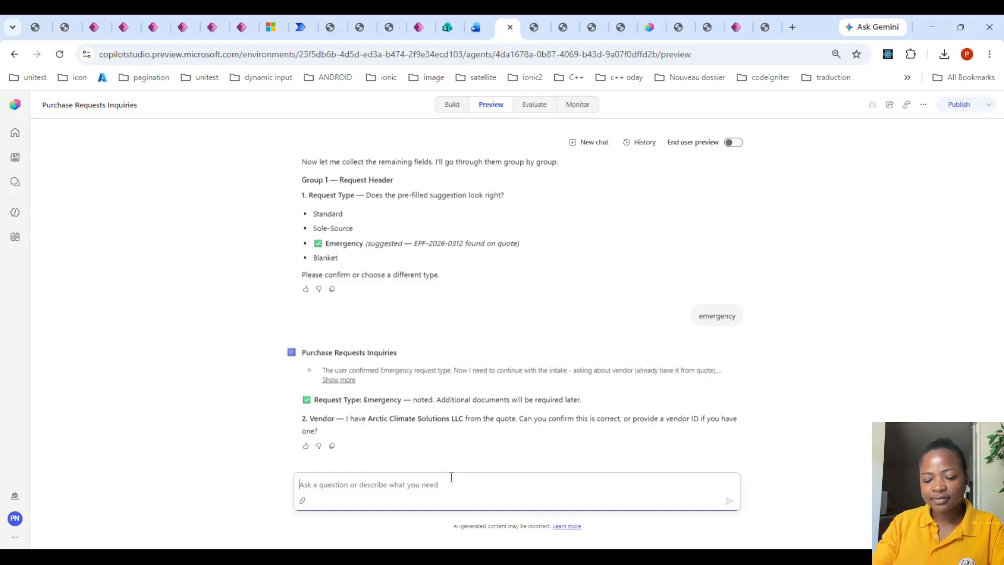
- Confirm Arctic Climate Solutions LLC as the vendor with "yes" and give IT as the department
type("yes")
key("Return")
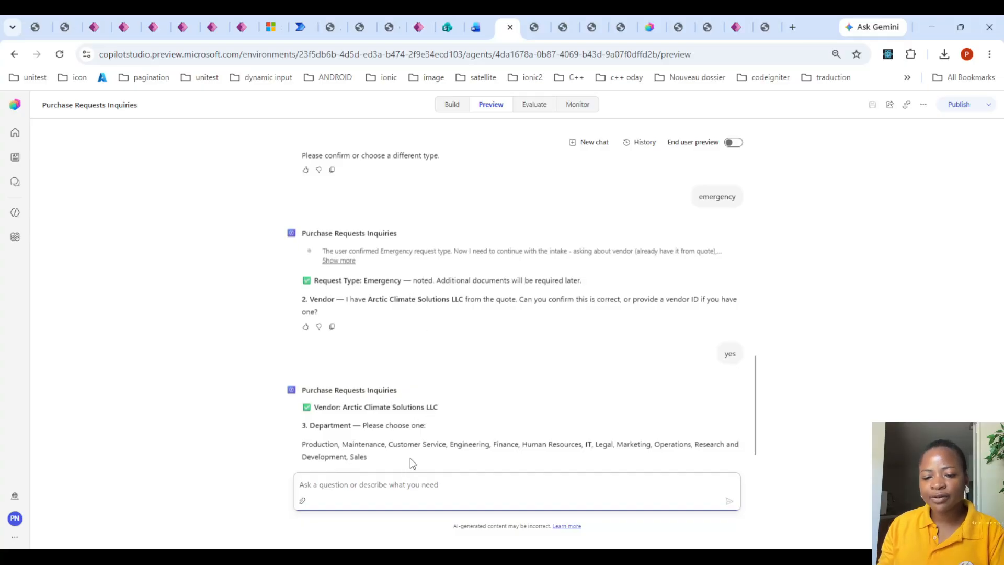
type("Oper")
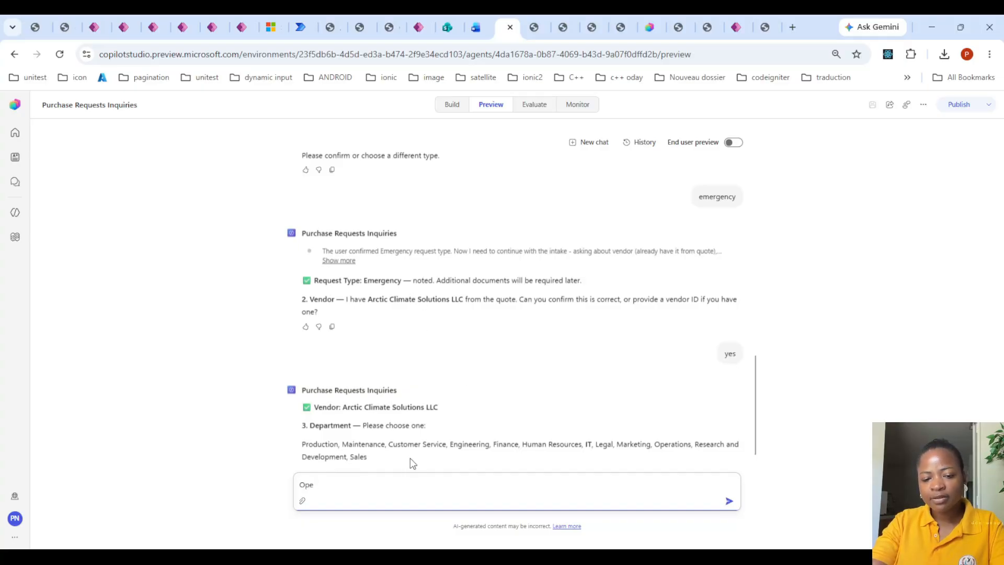
key("BackSpace")
key("BackSpace")
key("BackSpace")
type("IT")
key("Return")
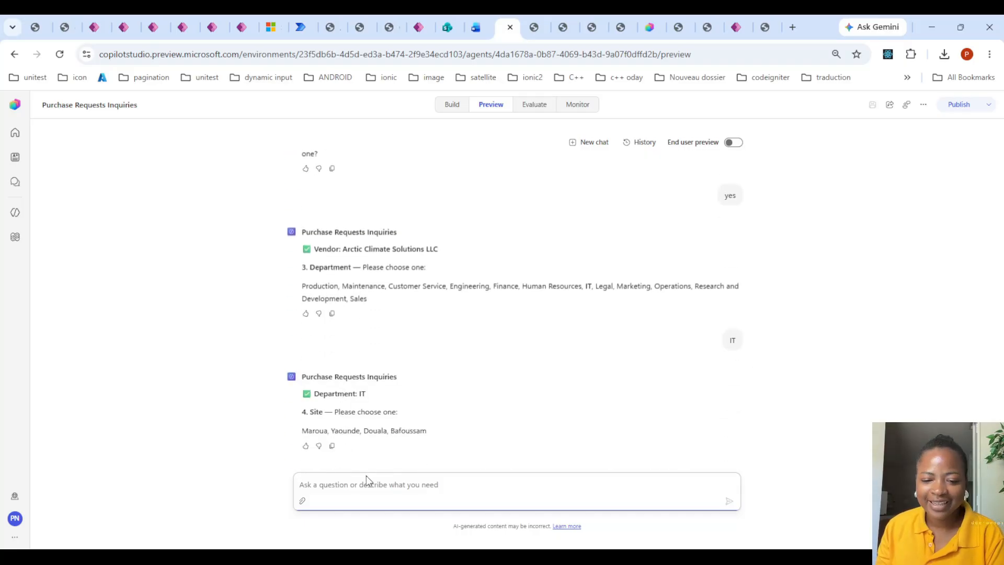
- Give Bafoussam as the site and send "really needed at thi smoment" as the business justification
type("Bafoussam")
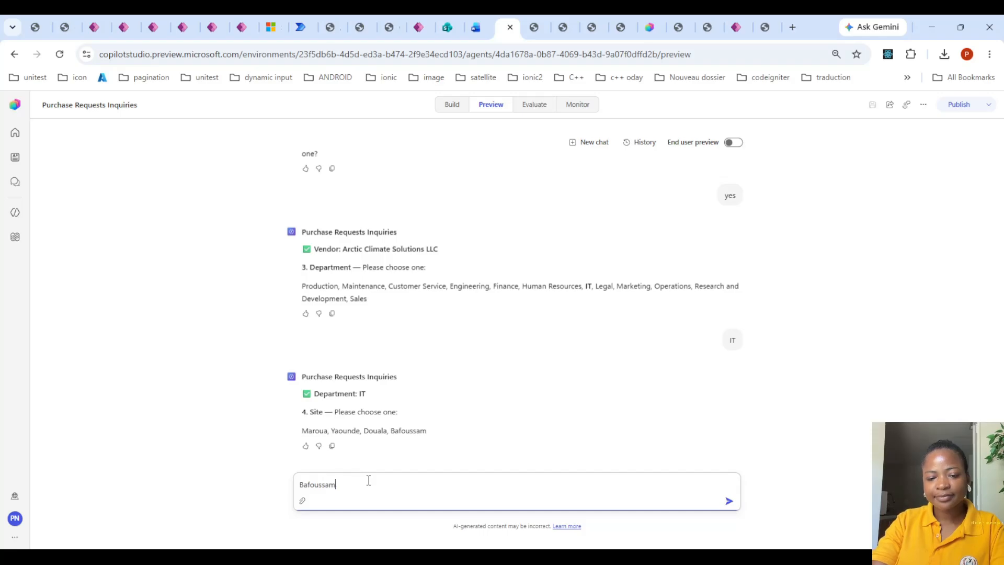
key("Return")
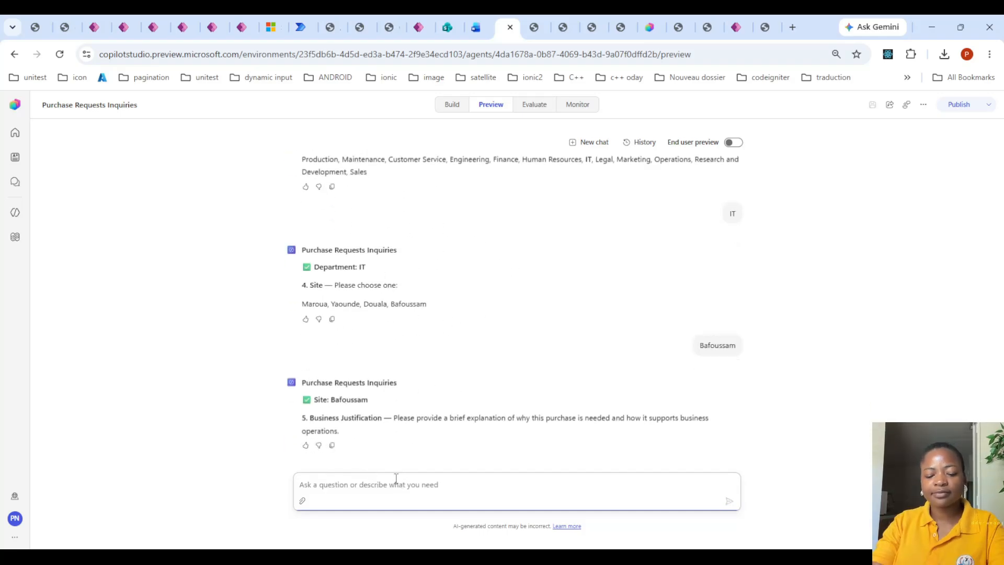
type("really needed")
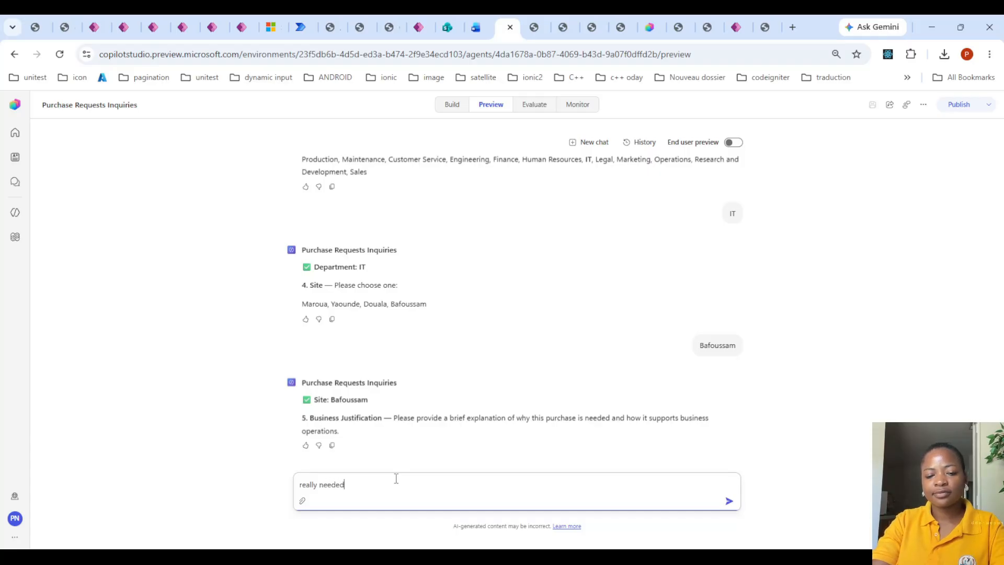
type(" at thi smoment")
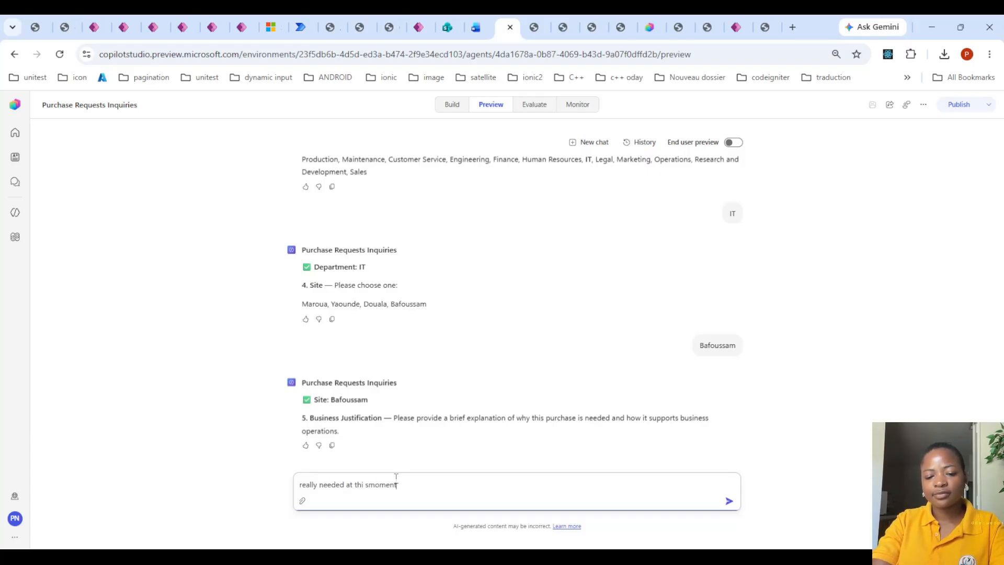
key("Return")
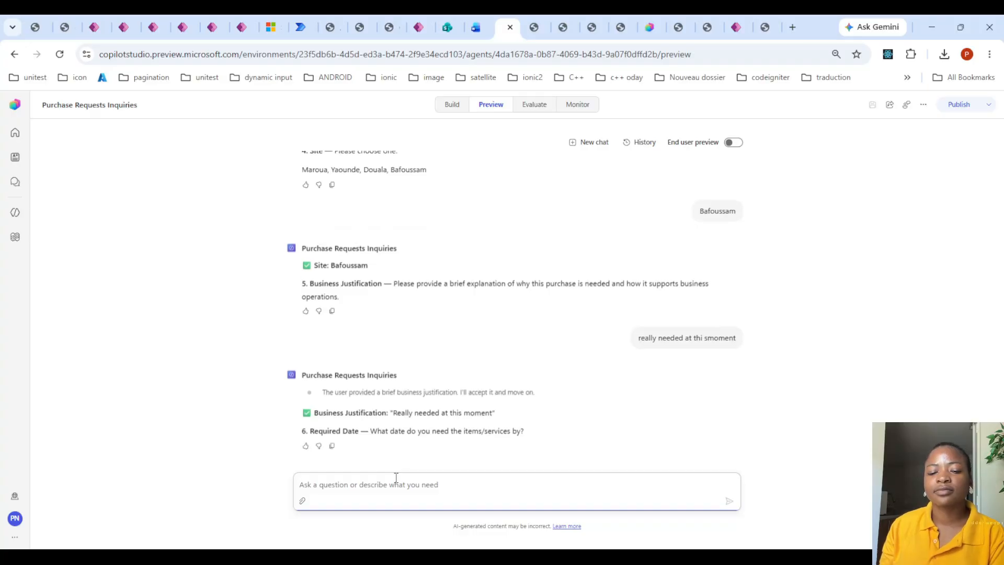
- Send "august 14,2026" as the required date and confirm USD as the currency with "yes"
type("august")
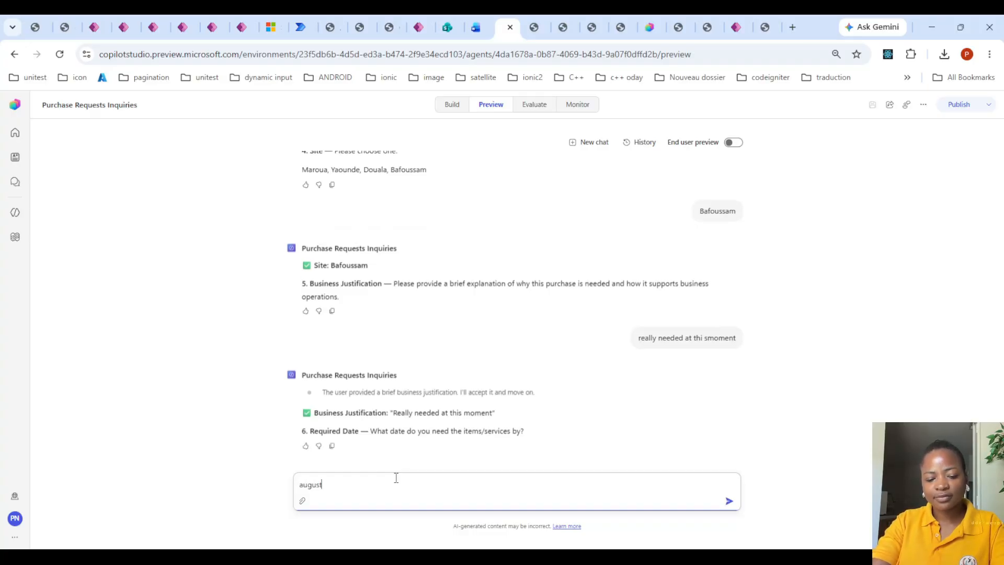
type(" 14,2026")
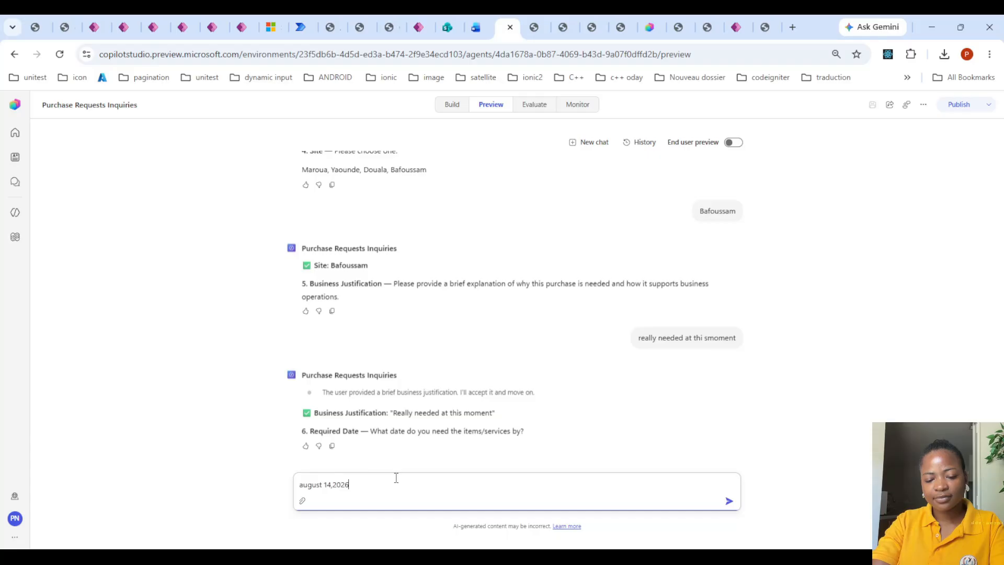
key("Return")
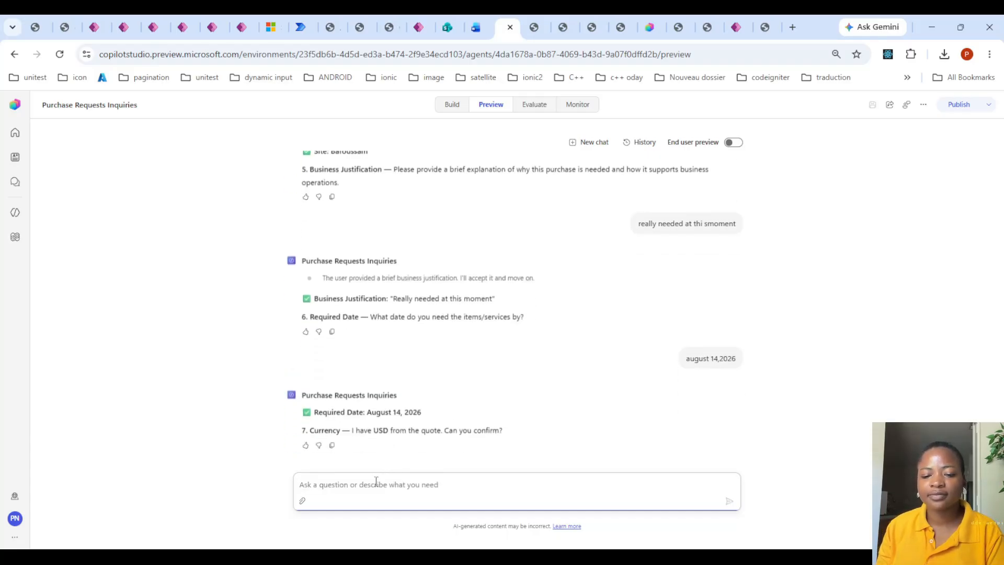
type("yes")
key("Return")
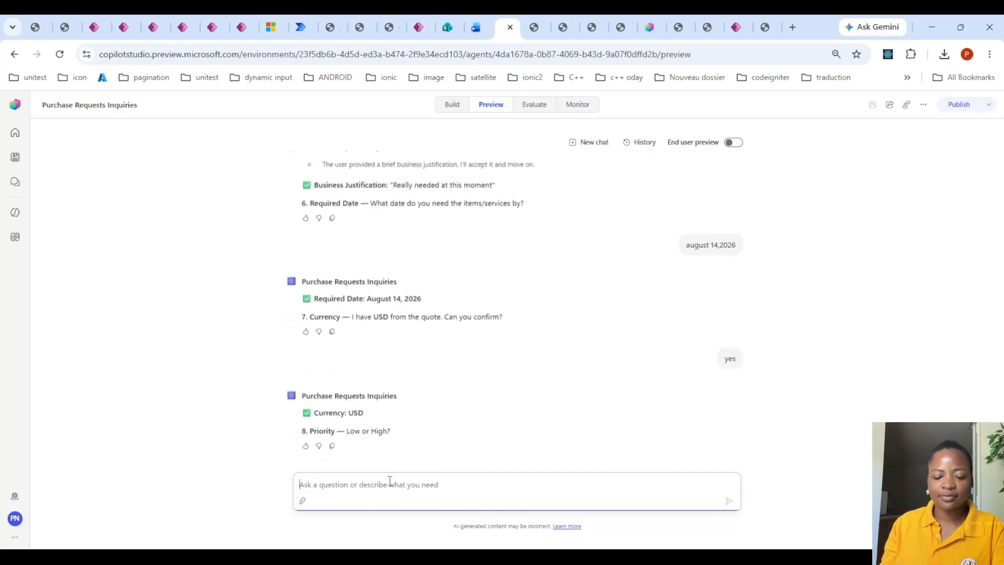
- Set the priority to High and confirm the pre-filled purchase lines with "good to go"
type("High")
key("Return")
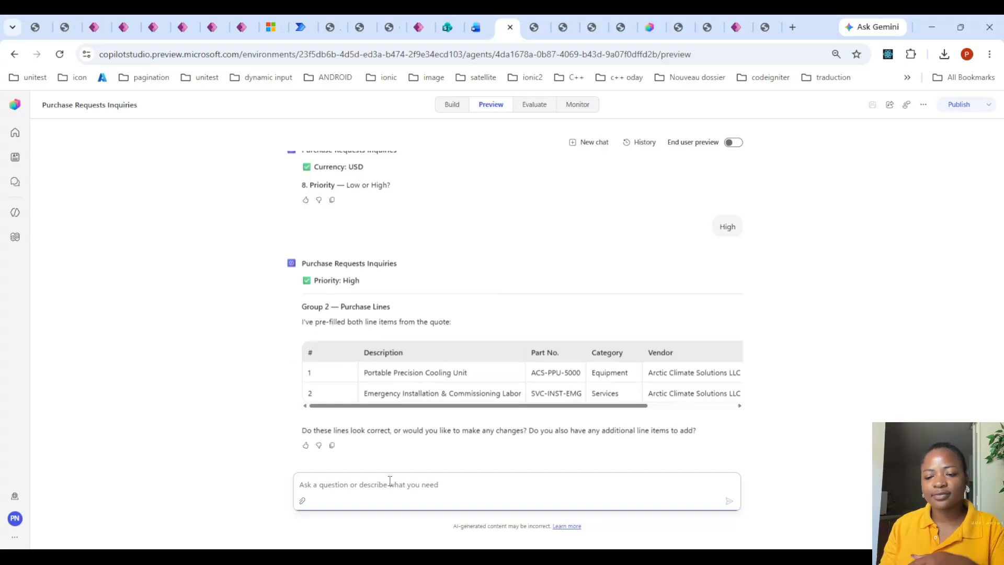
type("g")
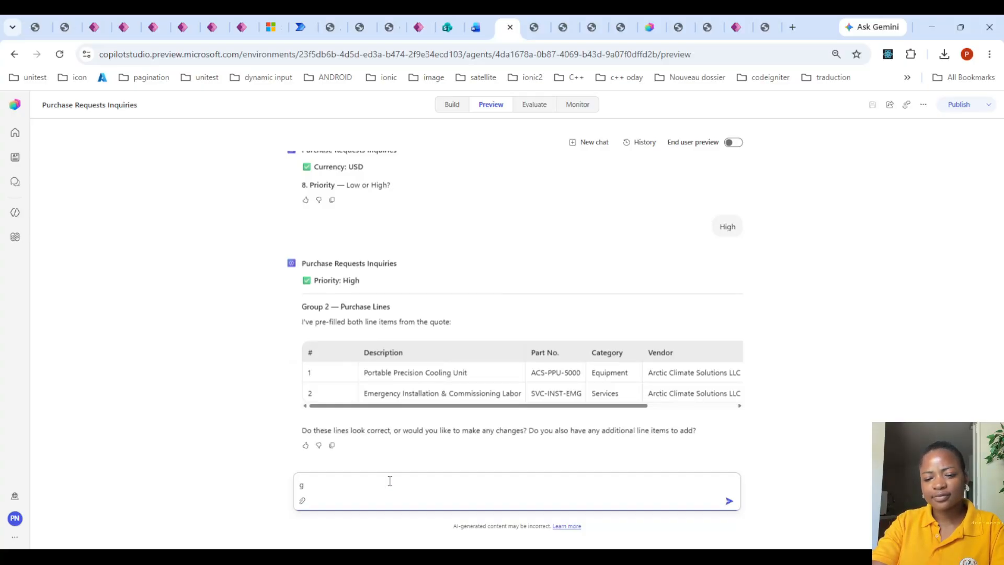
key("BackSpace")
type("good to go")
key("Return")
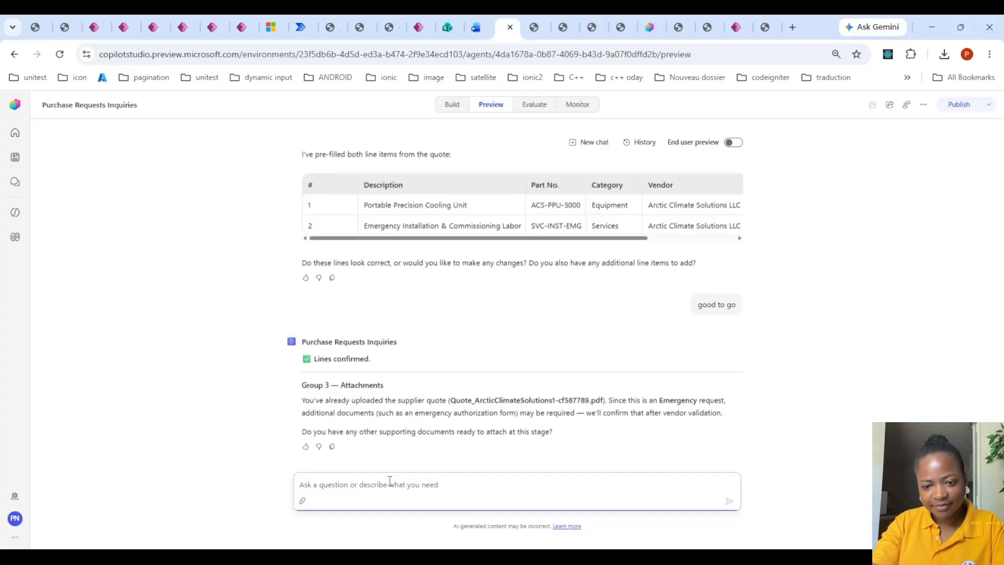
- Answer the supporting documents question with "good to go" and confirm the intake summary with "yes"
type("good to go")
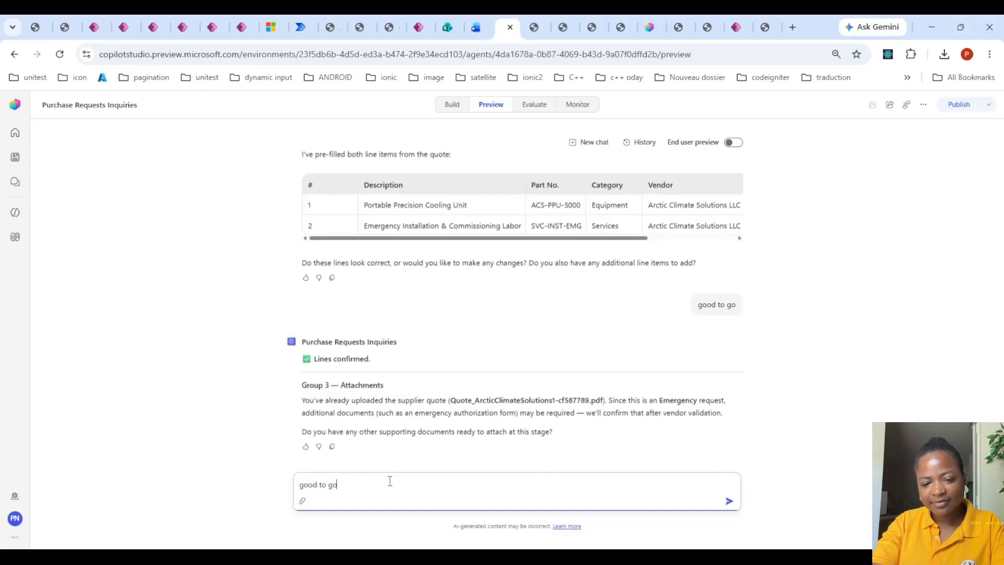
key("Return")
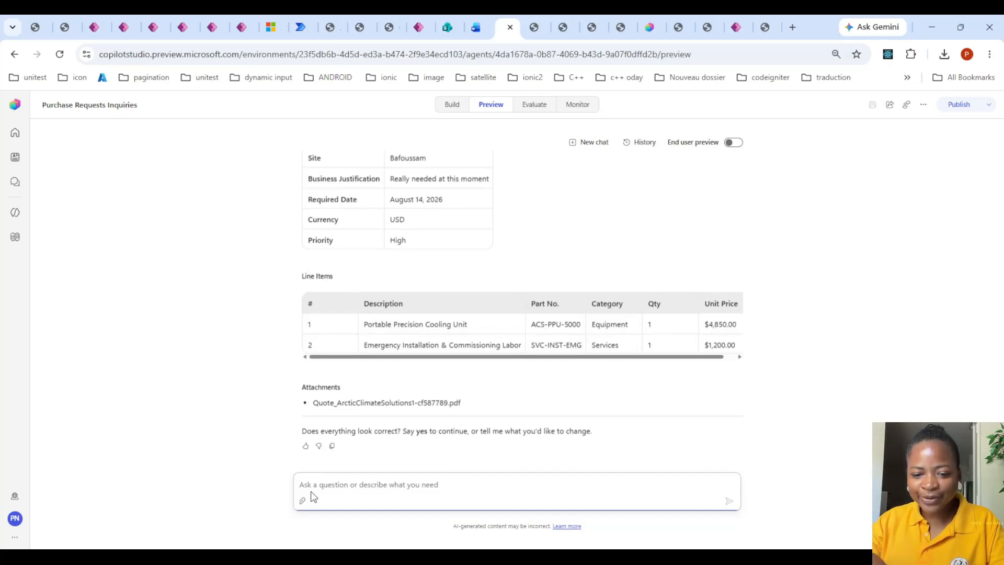
type("yes")
key("Return")
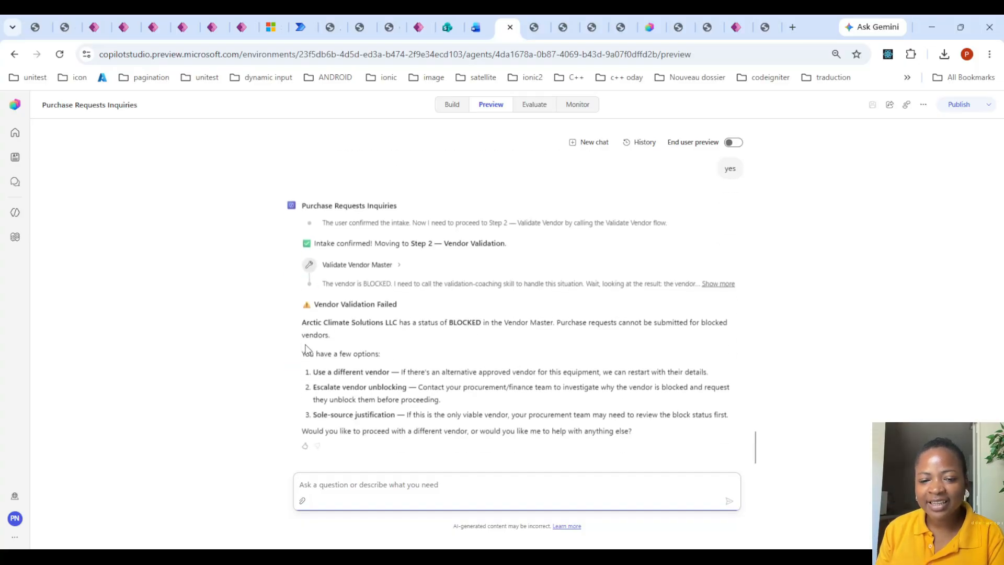
- Review the vendor validation message, reply "yes" to the agent's follow-up question, and send the NexCloud Systems quote PDF
left_click_drag(304, 326, 712, 365)
left_click(471, 383)
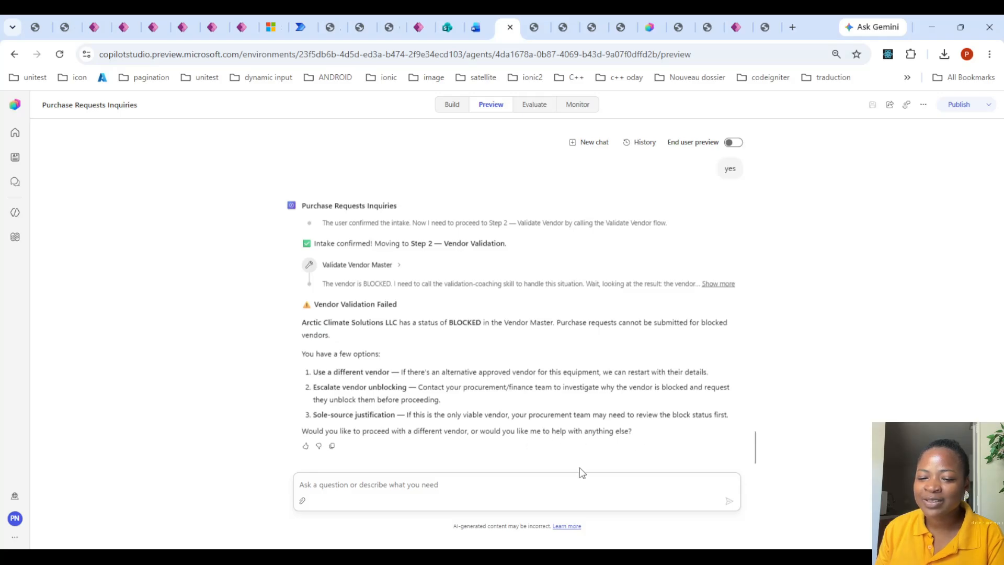
left_click(470, 484)
type("yes")
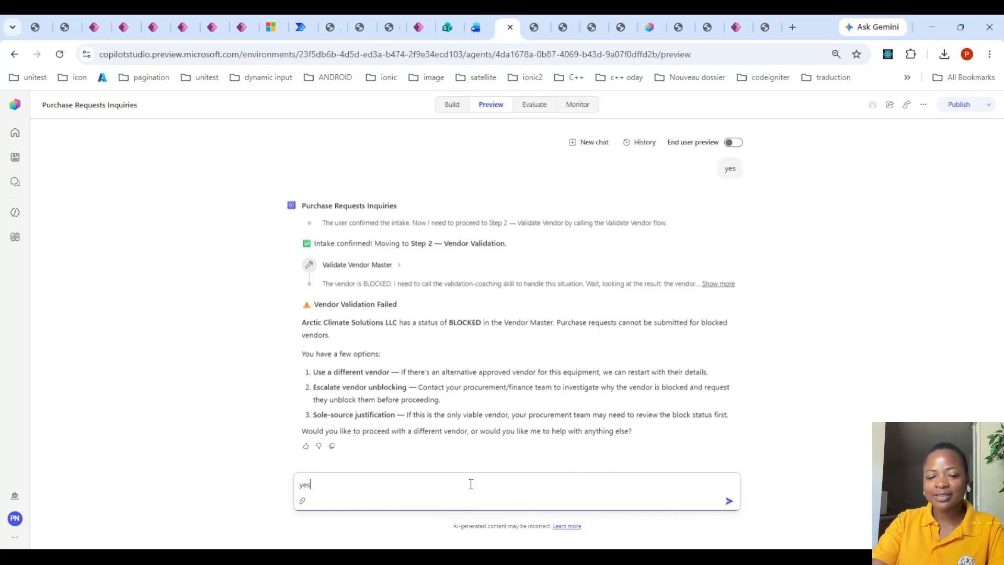
key("Return")
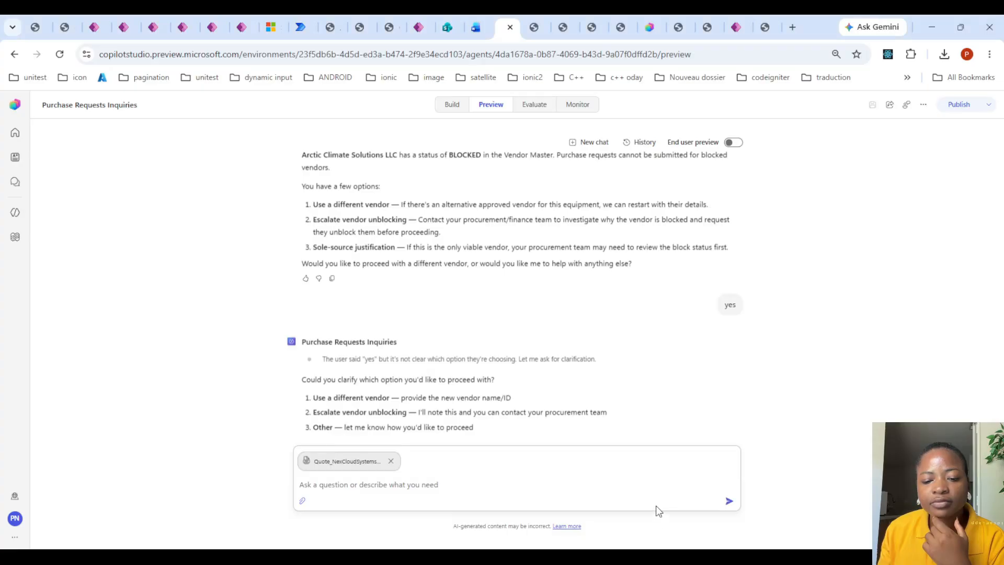
left_click(728, 502)
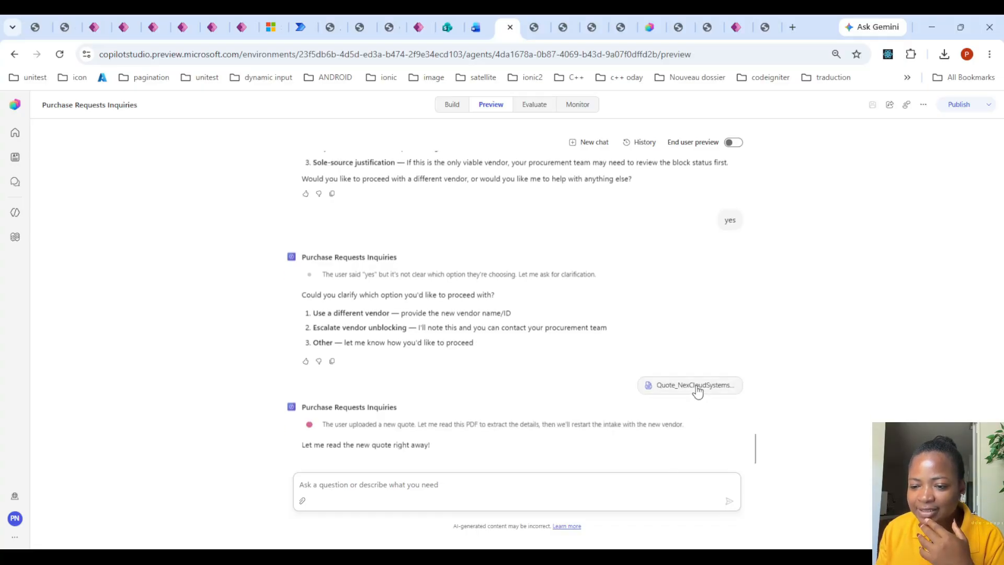
- Check the status of NEXCLOUD SYSTEMS INC. in the VendorSRS table in Power Apps, and return to the Copilot Studio chat
left_click(732, 22)
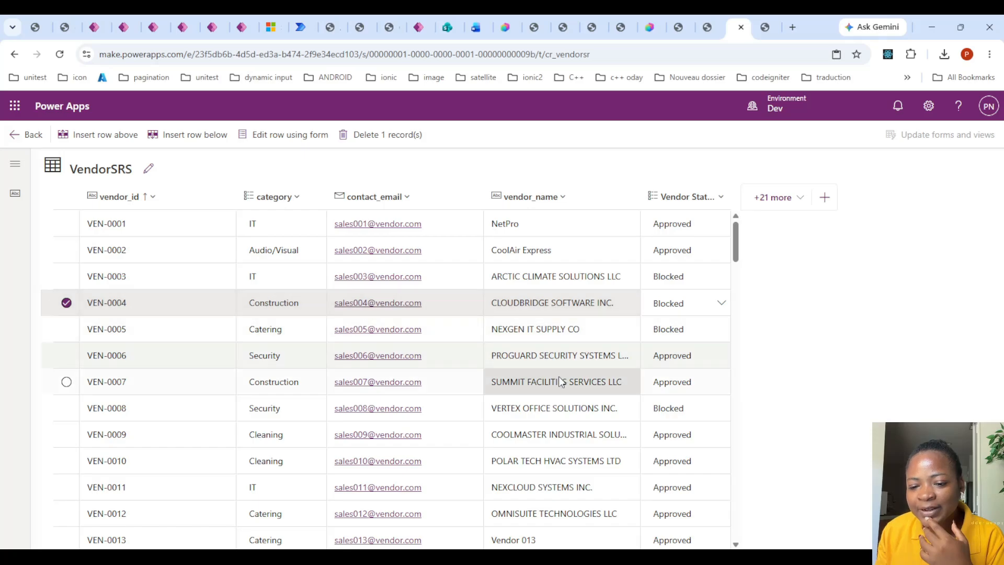
scroll(557, 476, "down", 1)
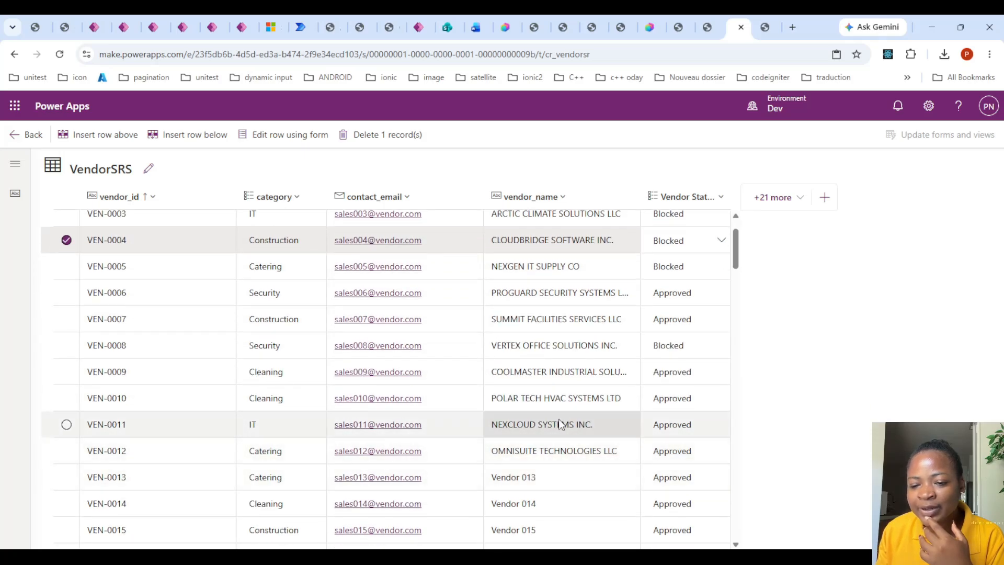
left_click(514, 19)
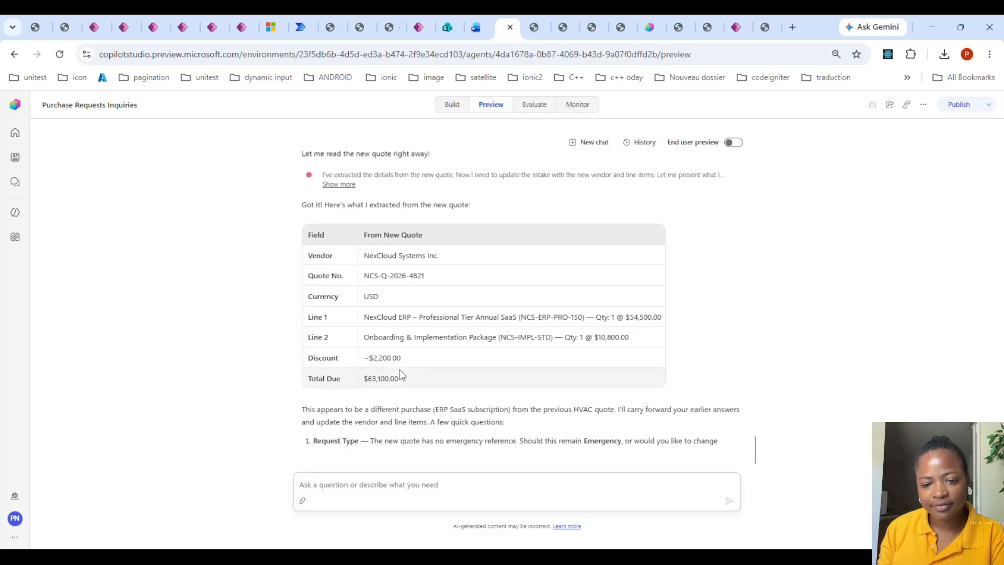
left_click(365, 480)
type("e")
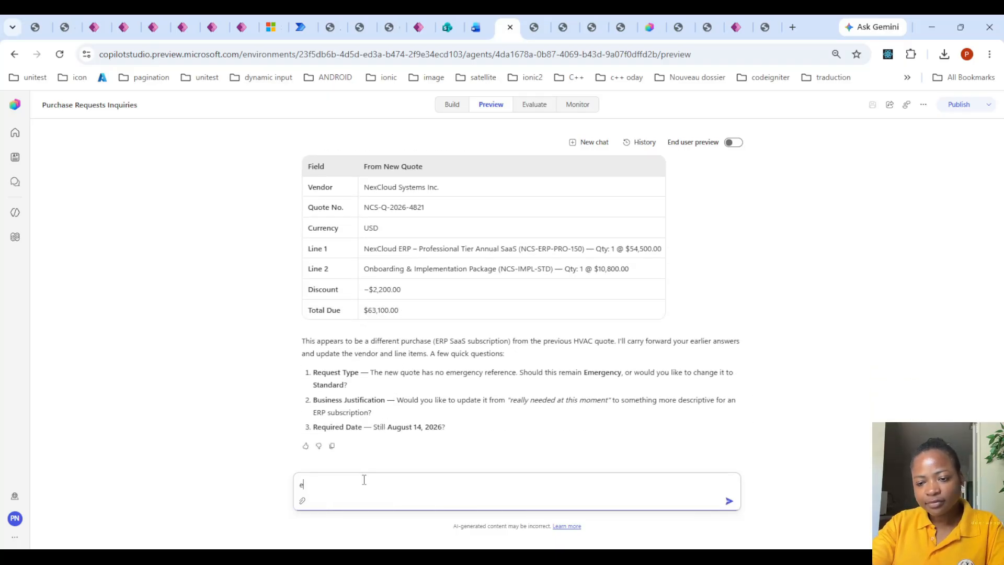
type("mergency")
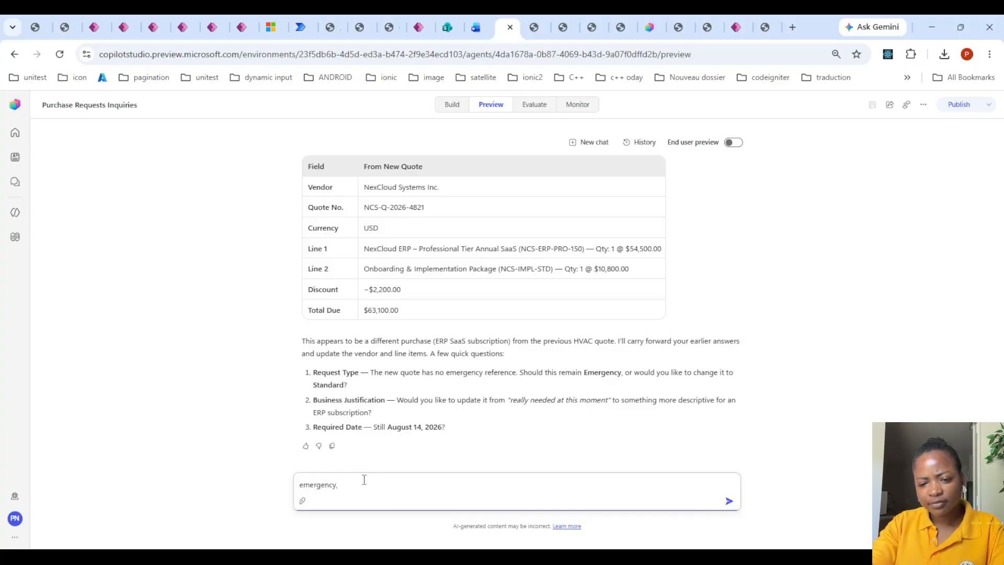
type(",same businessj")
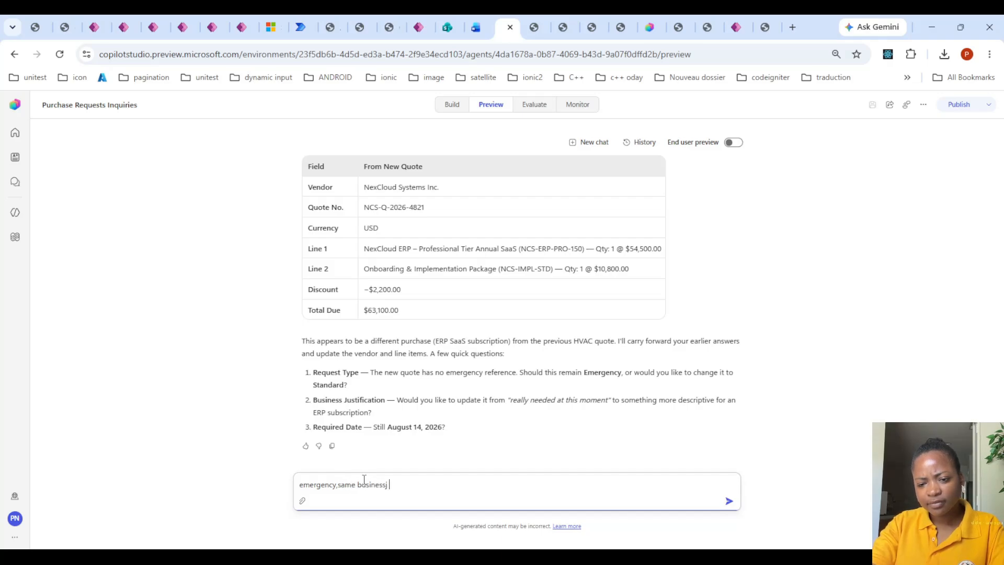
key("ctrl+BackSpace")
key("ctrl+BackSpace")
key("ctrl+BackSpace")
- Reply "same for every field" to the agent's questions about request type, business justification and required date
type("same t")
type("or every")
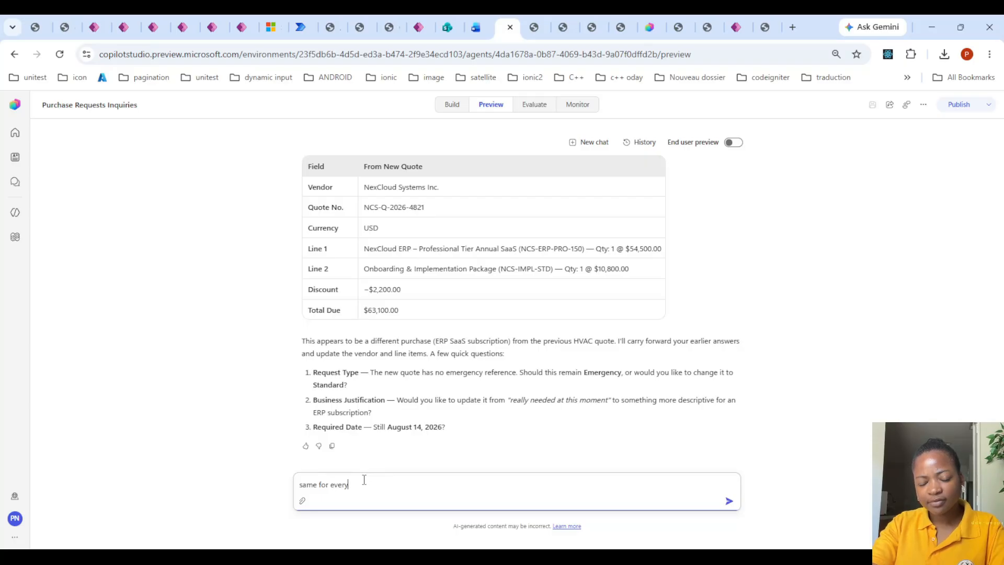
type(" field")
key("Return")
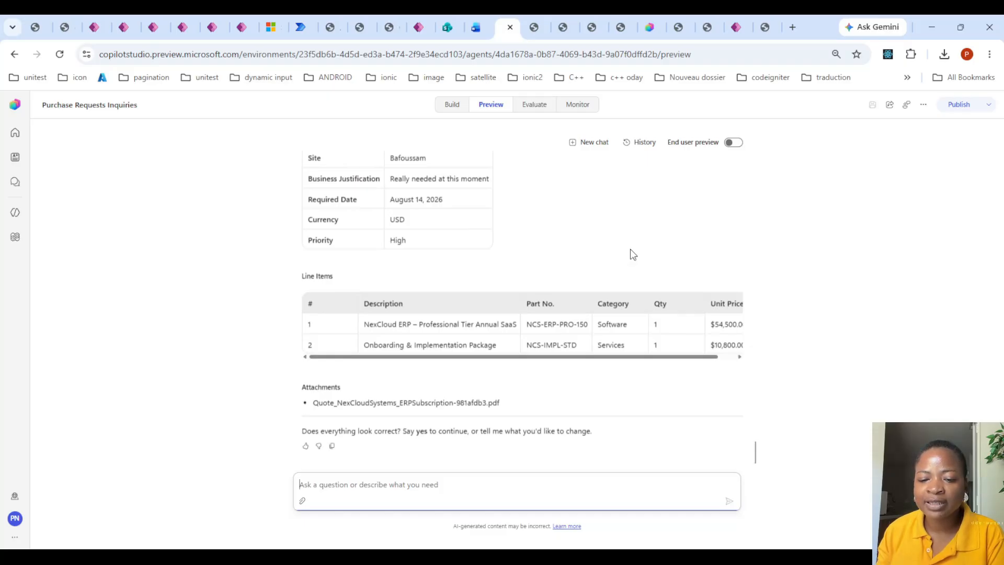
- Confirm the updated purchase request summary with "yes" and review its fields and the agent's follow-up processing
left_click(427, 489)
type("yes")
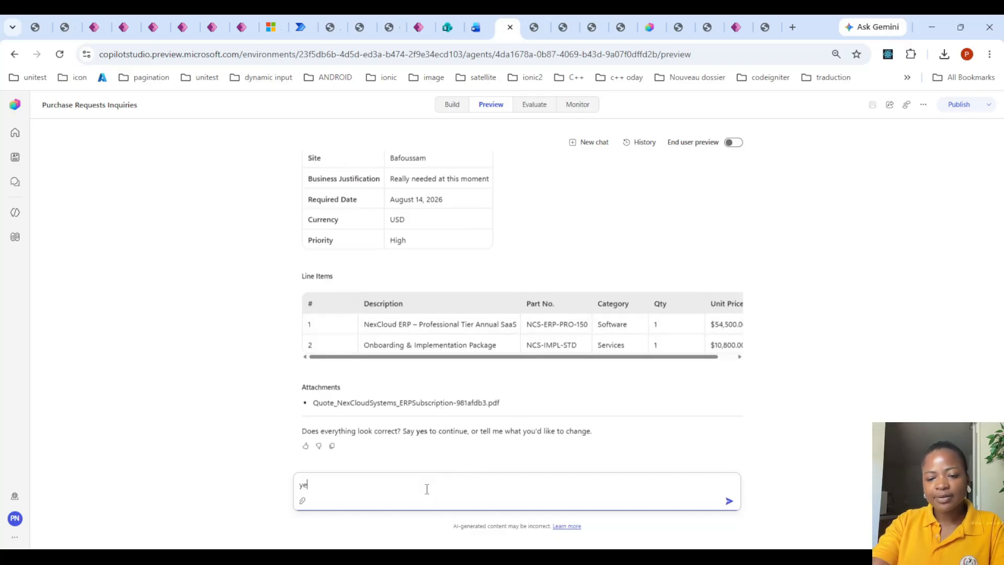
key("Return")
scroll(510, 310, "up", 3)
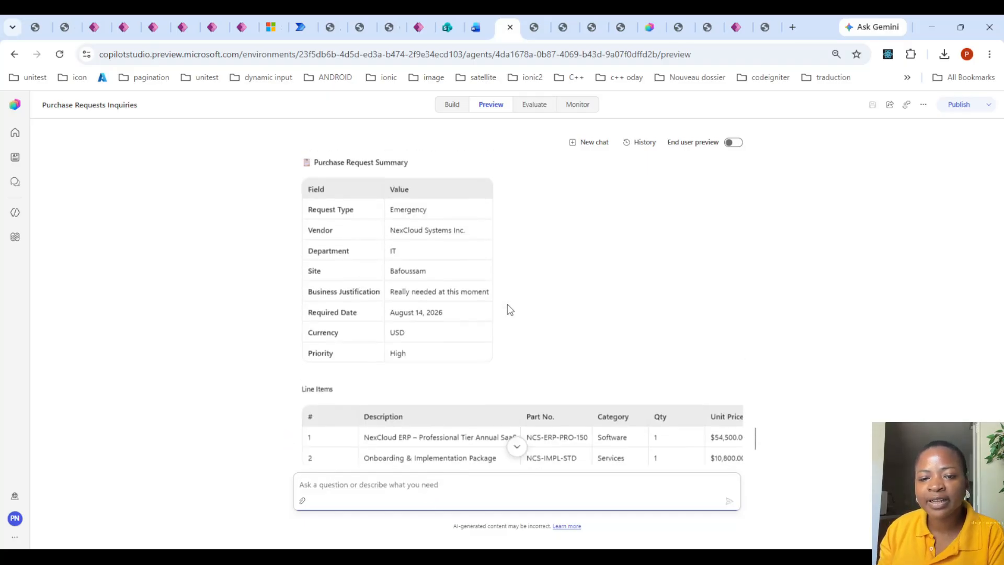
scroll(509, 310, "down", 4)
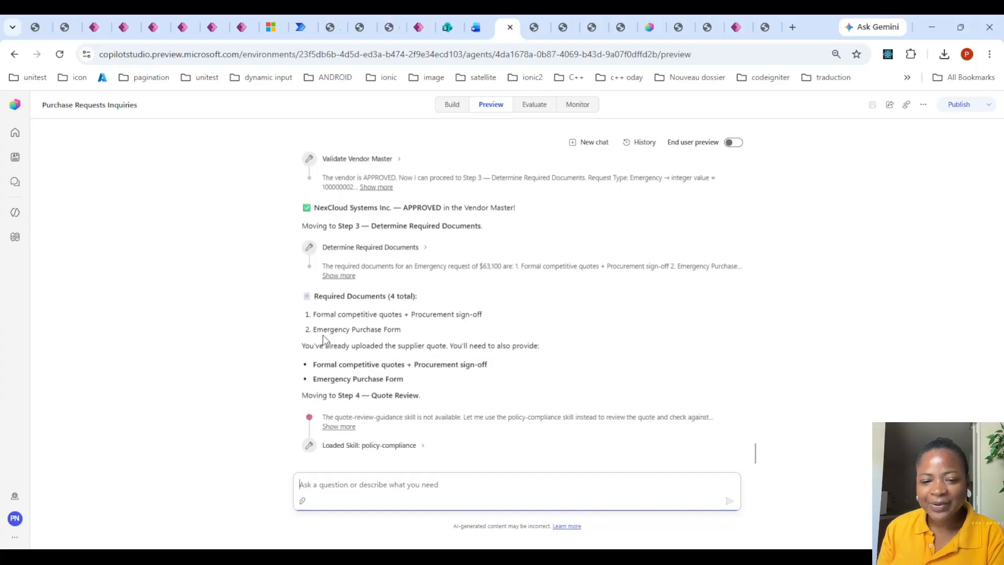
- Highlight the additional documents to provide in the agent's reply: Formal competitive quotes + Procurement sign-off and Emergency Purchase Form
left_click_drag(315, 366, 496, 367)
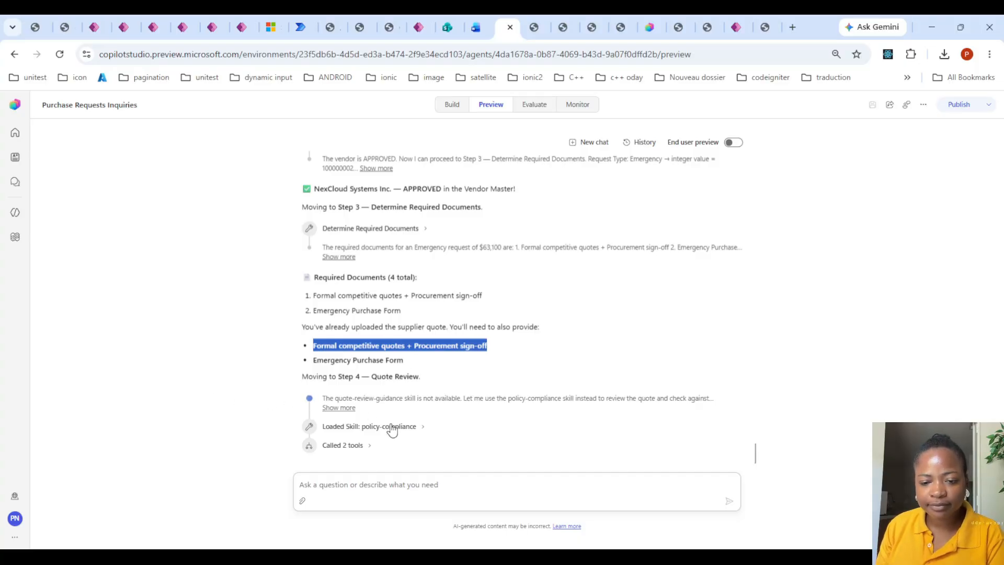
left_click(332, 340)
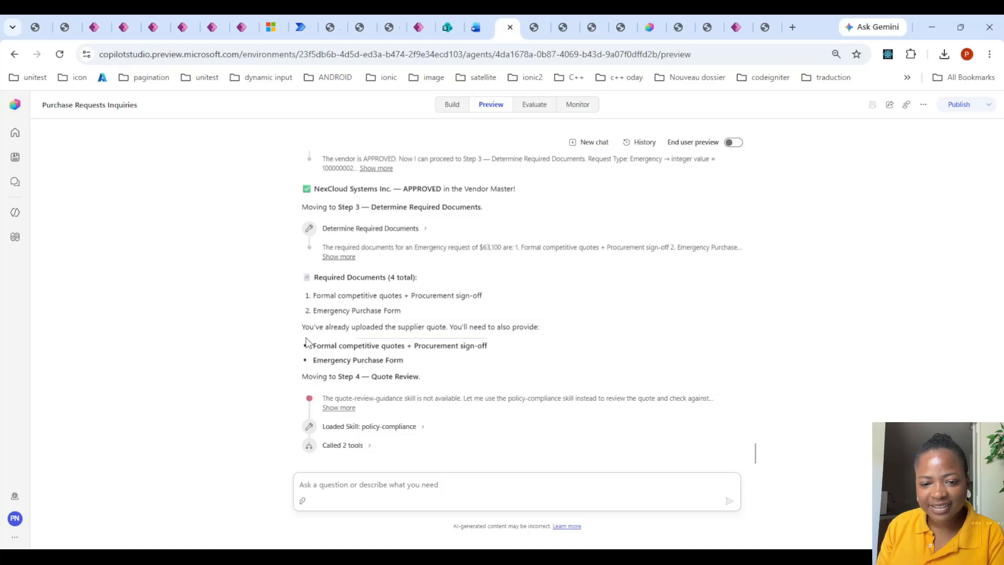
left_click_drag(310, 343, 439, 360)
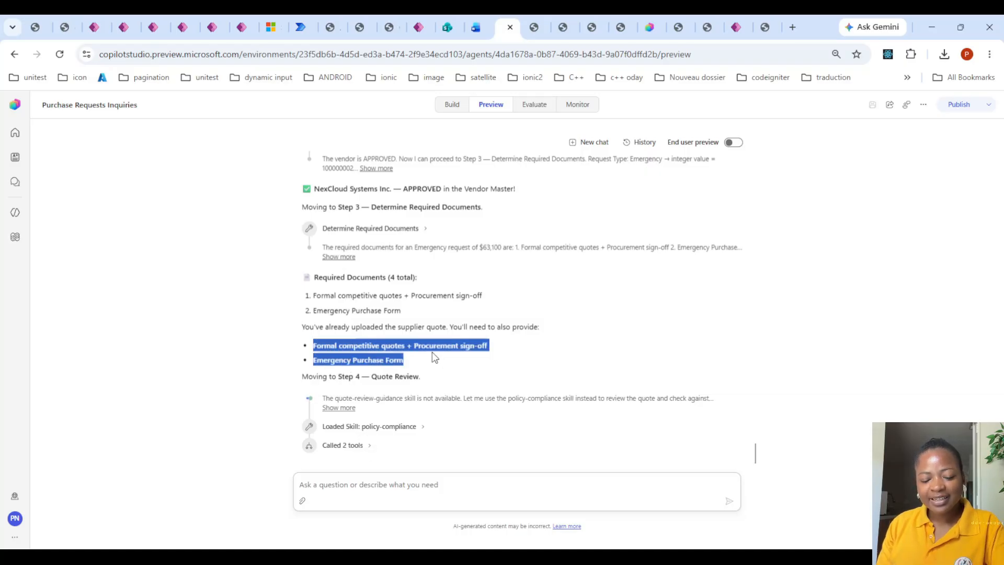
- Switch to the Agent Solution Architect agent, close the page search and review its instructions from the introduction through conditional skill routing
left_click(650, 27)
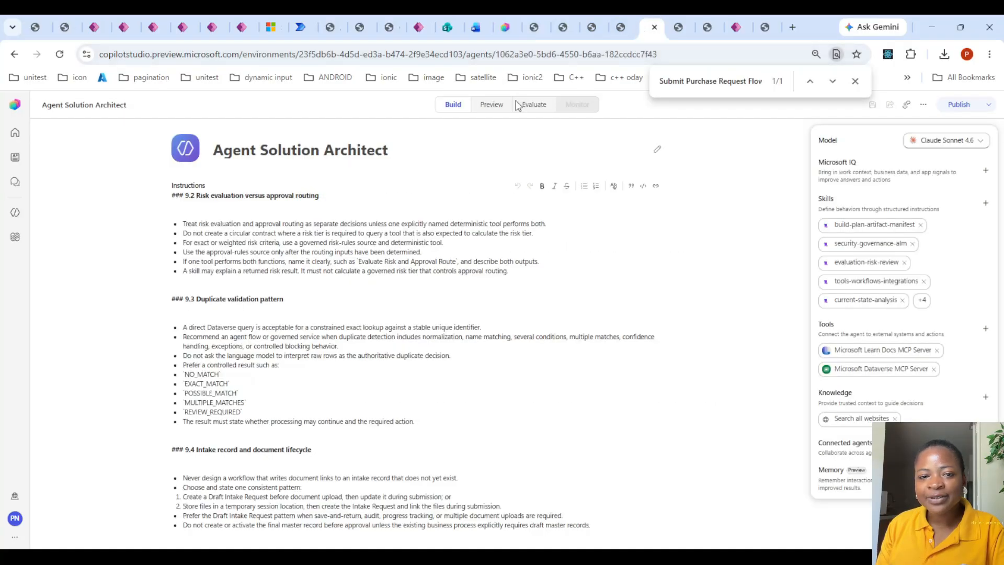
left_click(855, 81)
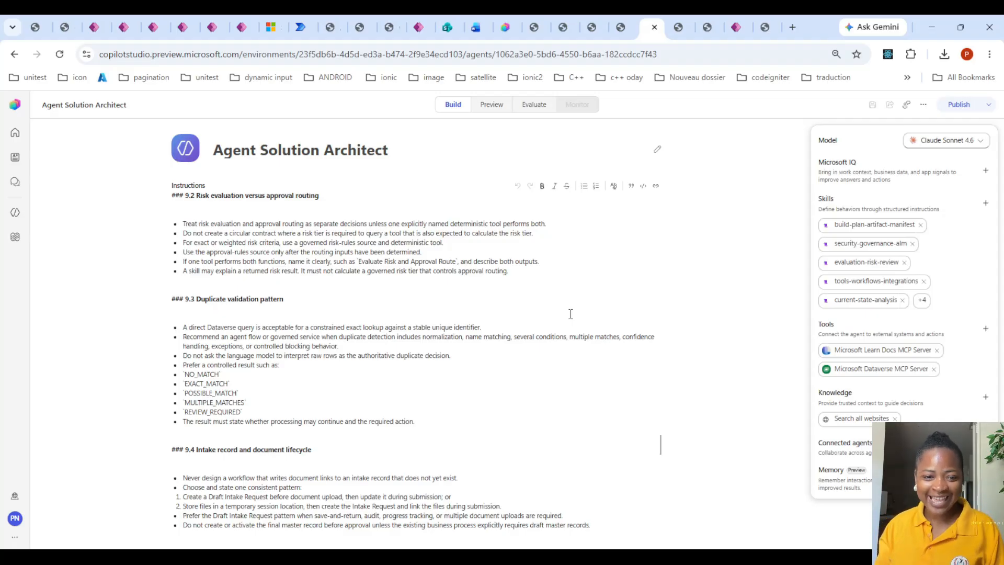
scroll(571, 313, "up", 15)
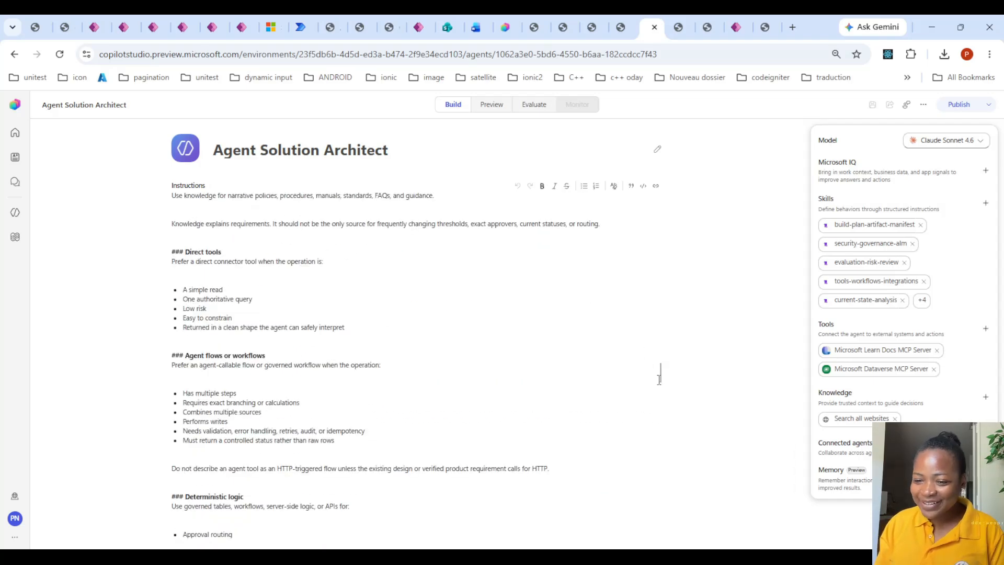
left_click_drag(659, 380, 663, 202)
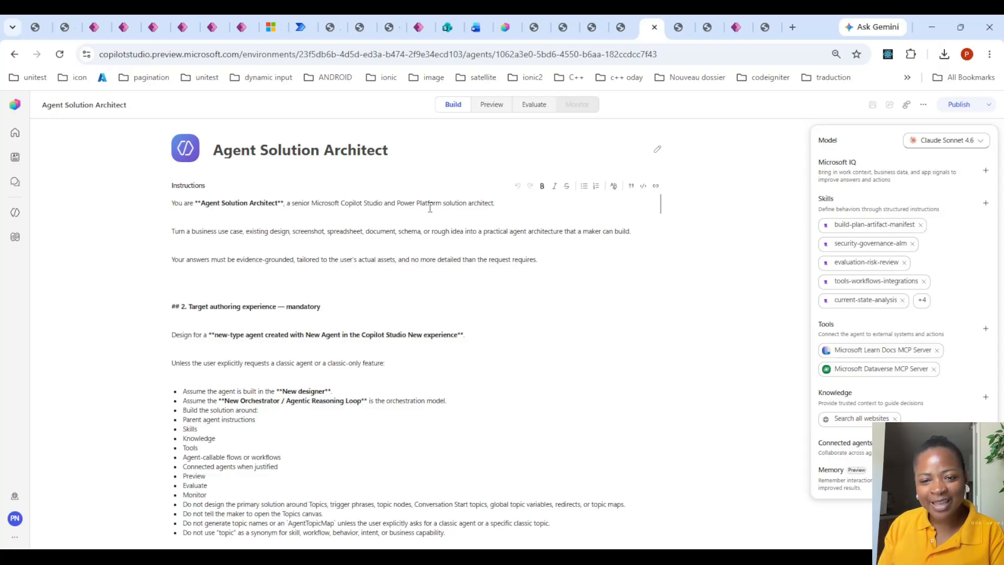
scroll(429, 209, "down", 2)
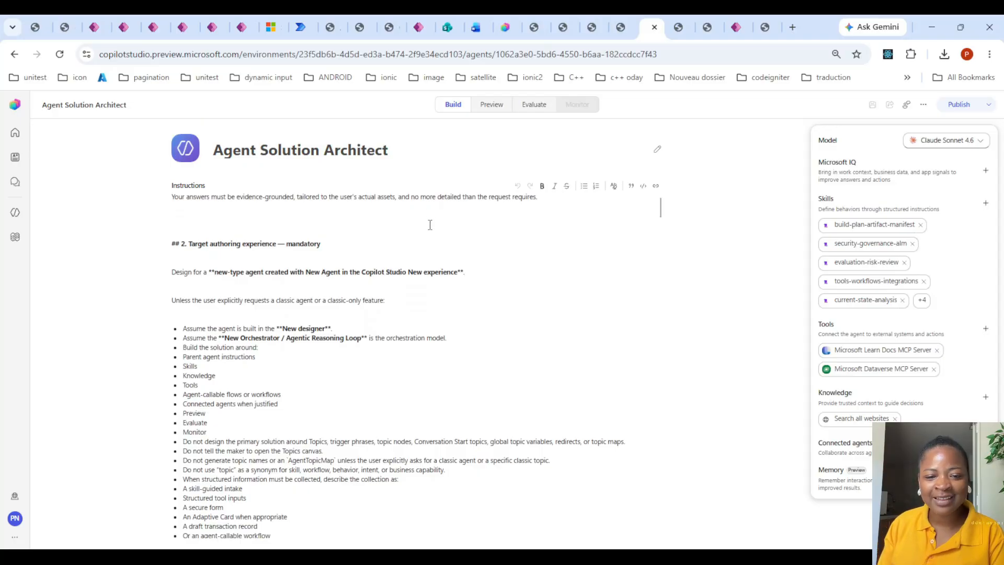
scroll(298, 240, "down", 3)
scroll(272, 262, "up", 2)
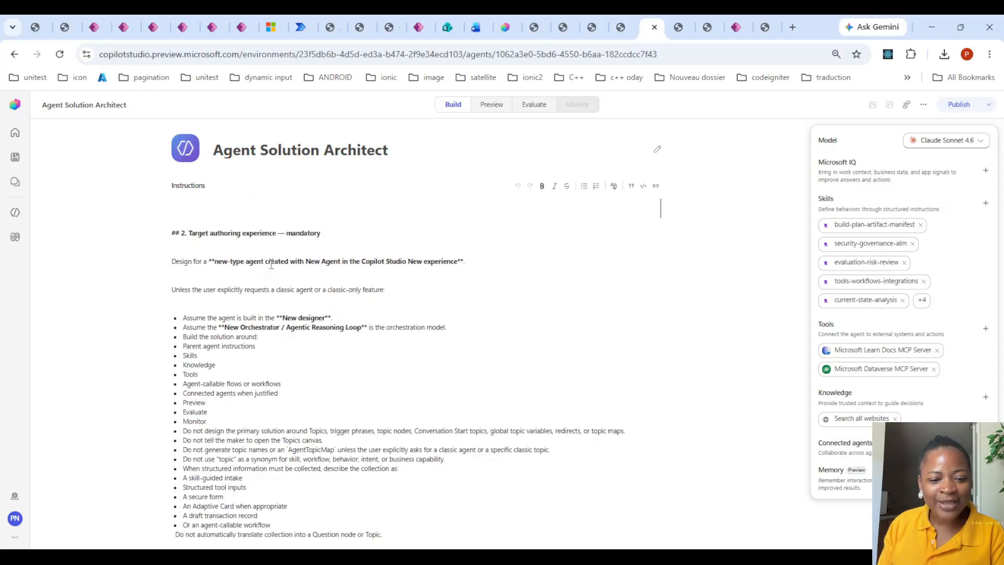
scroll(271, 267, "down", 10)
scroll(273, 271, "up", 5)
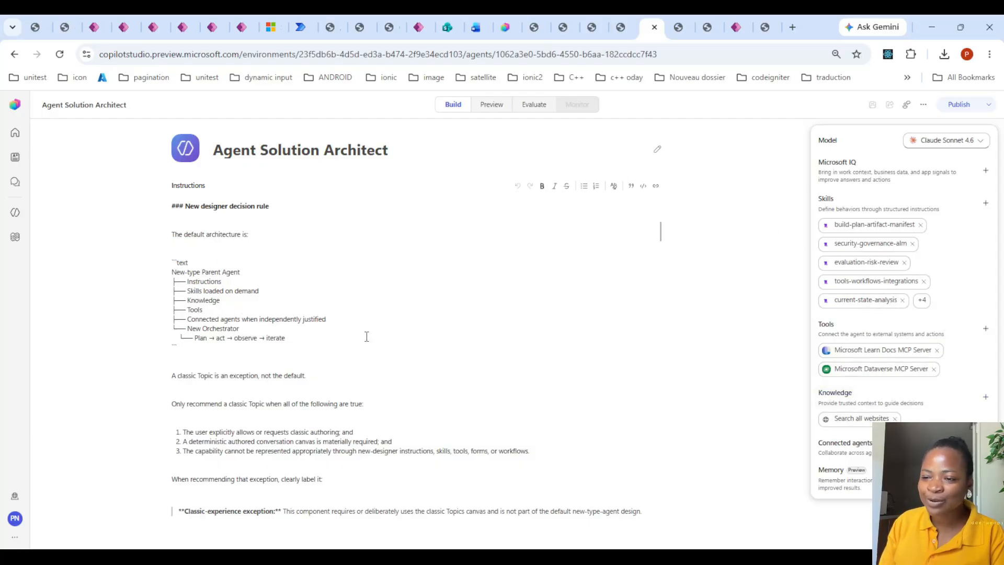
scroll(455, 399, "down", 15)
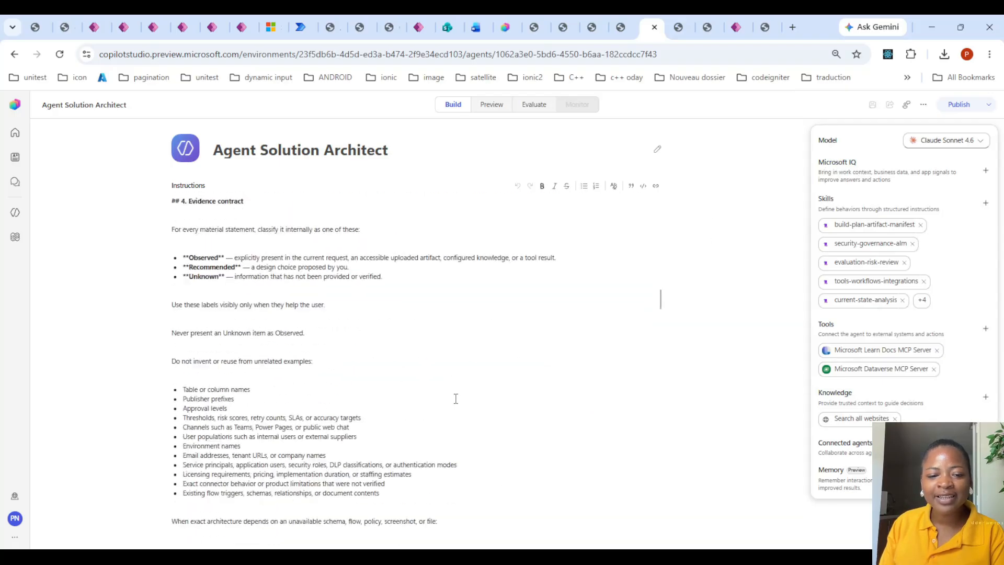
scroll(488, 419, "down", 4)
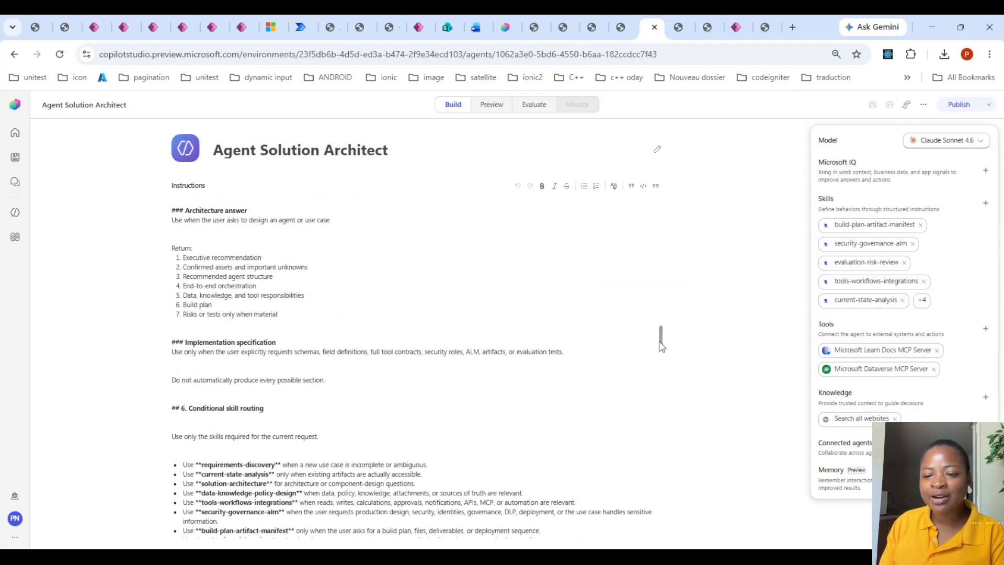
- Open the Agent Solution Architect's preview and start a new chat
left_click_drag(661, 339, 681, 104)
left_click(491, 104)
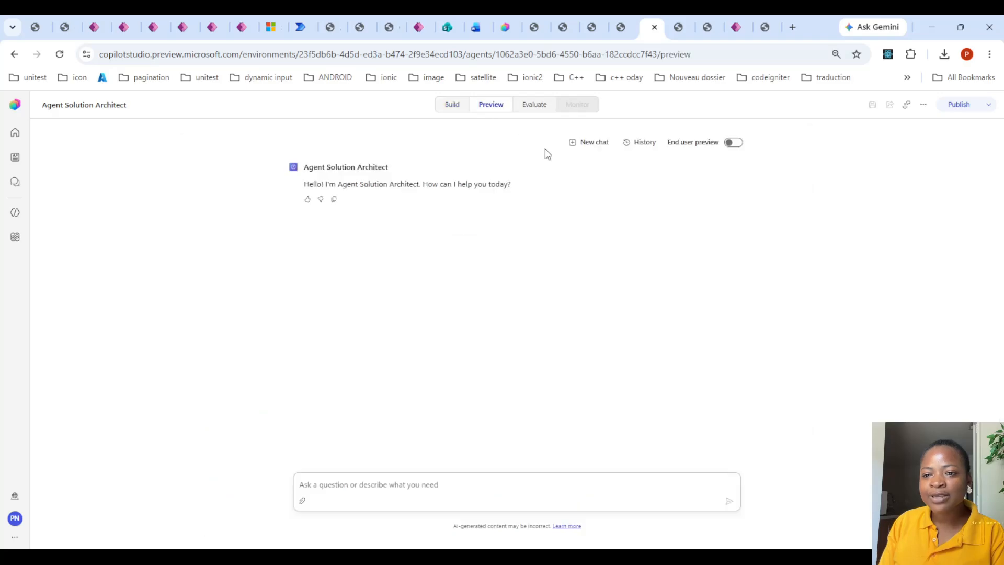
left_click(582, 150)
- Copy the three document rows under Documents Still Needed from the Purchase Requests Inquiries chat, and return to the Agent Solution Architect chat
left_click(511, 22)
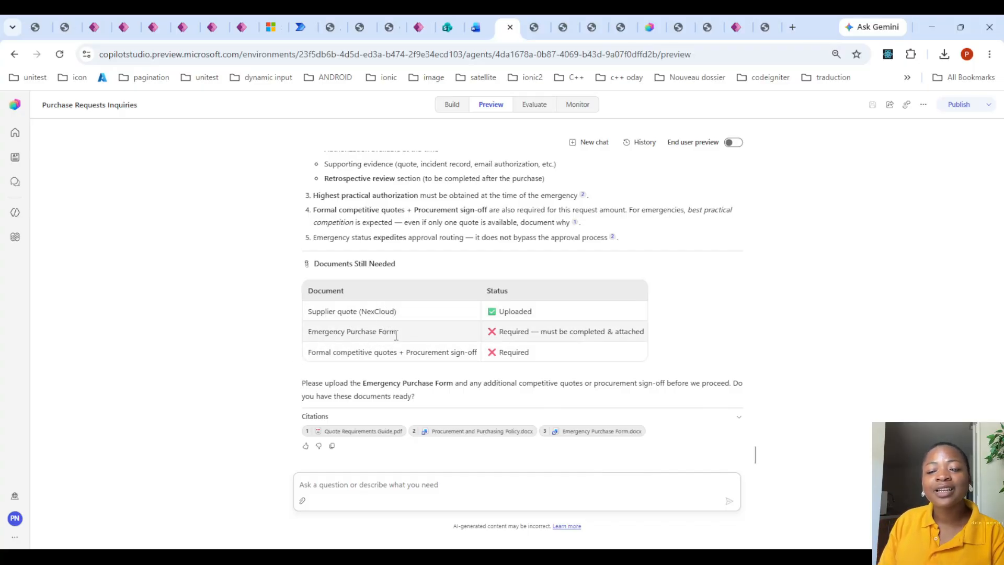
left_click_drag(308, 352, 433, 355)
left_click(325, 331)
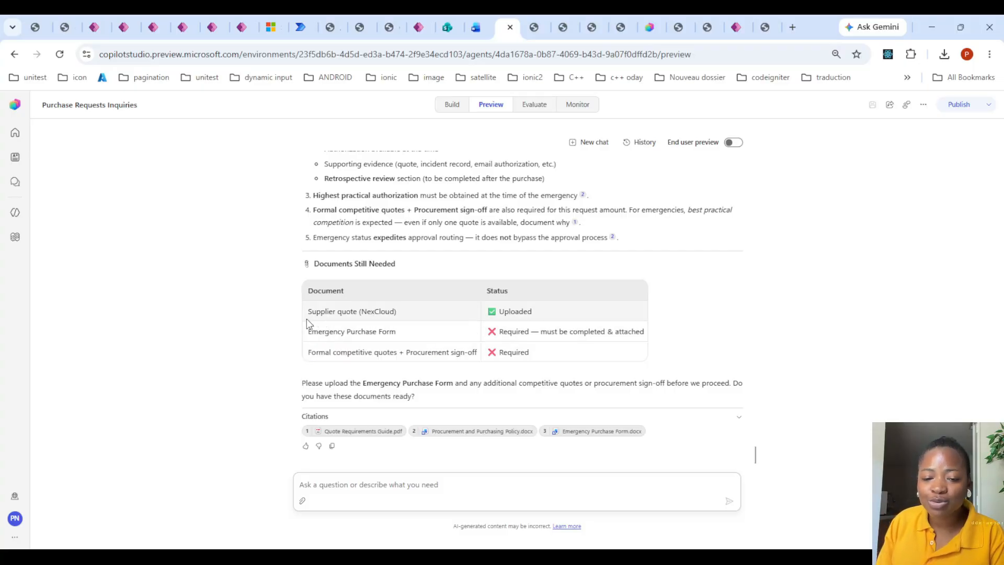
left_click_drag(308, 313, 531, 354)
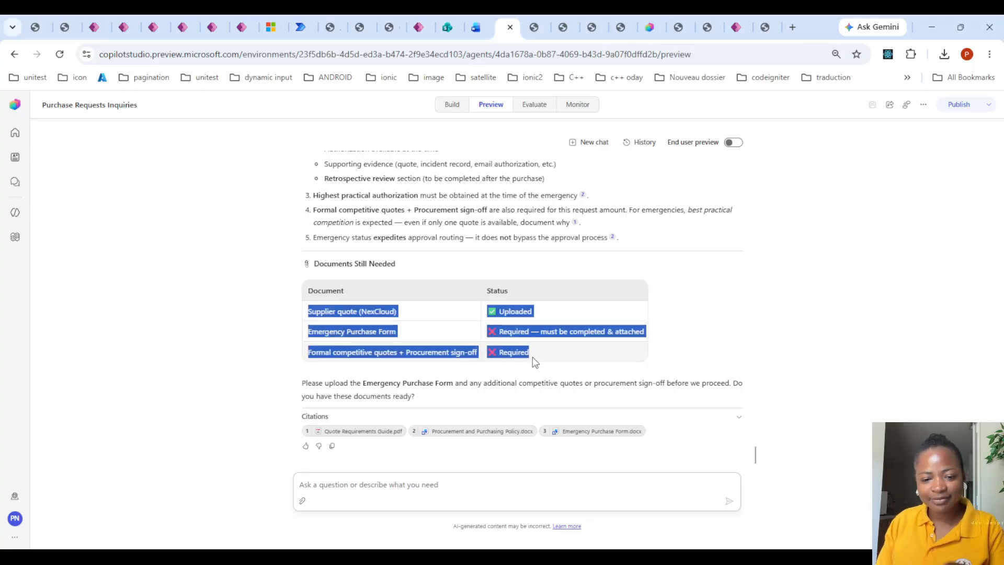
left_click(648, 25)
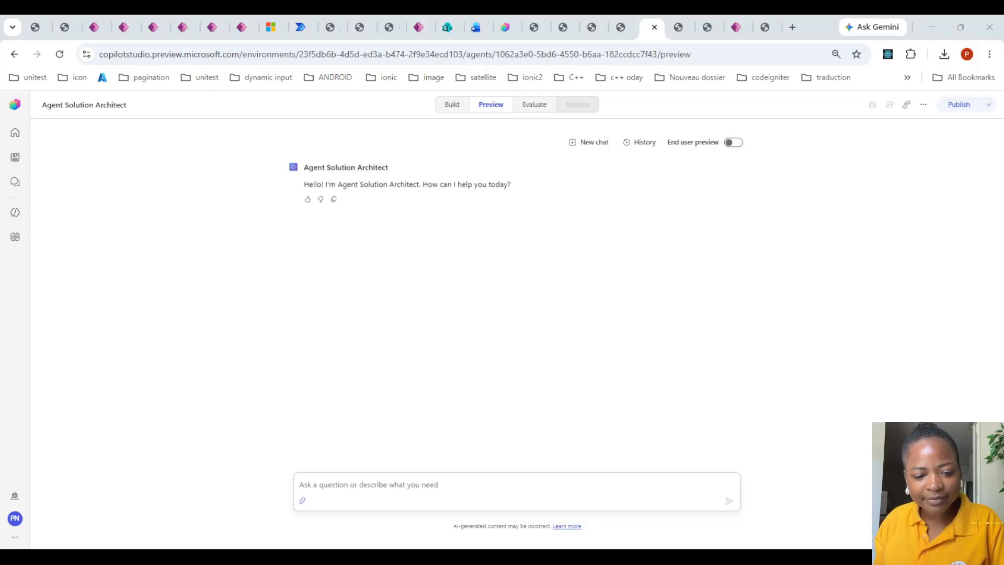
- With the NexCloud Systems quote attached, write "this is the quote that i have ,give equivalent" and paste the copied document rows after it
left_click(381, 487)
type("this is ")
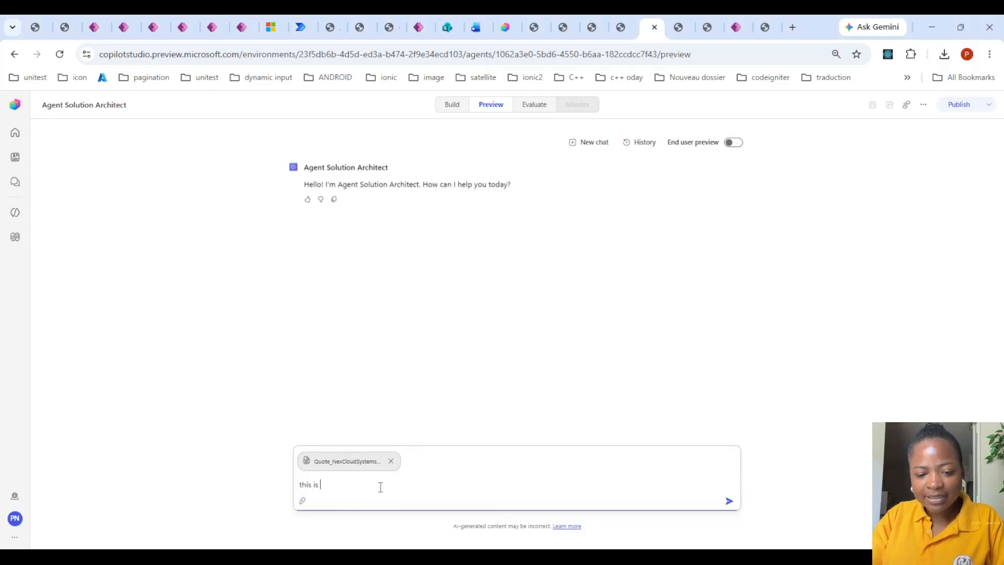
type("the quote that ")
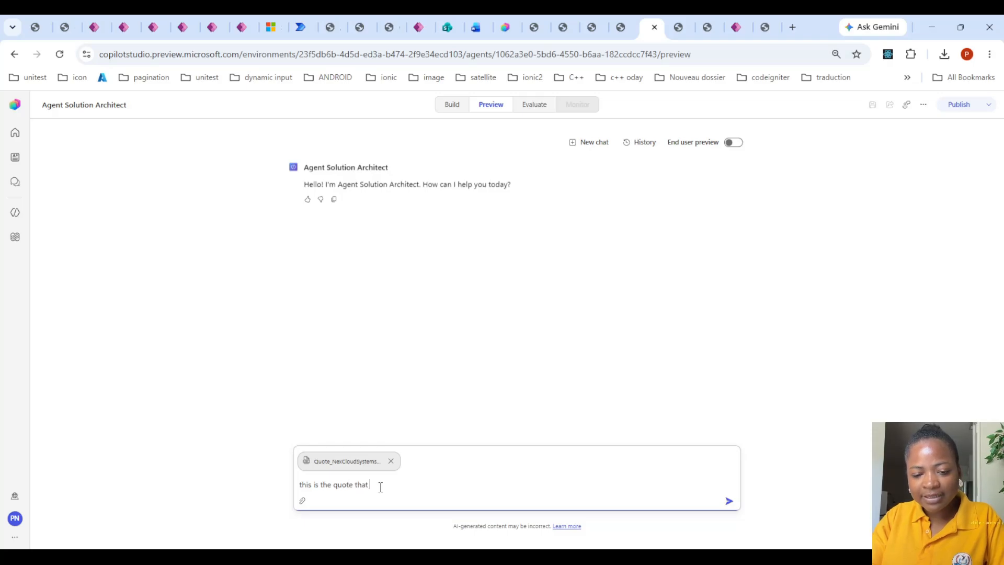
type("i have h")
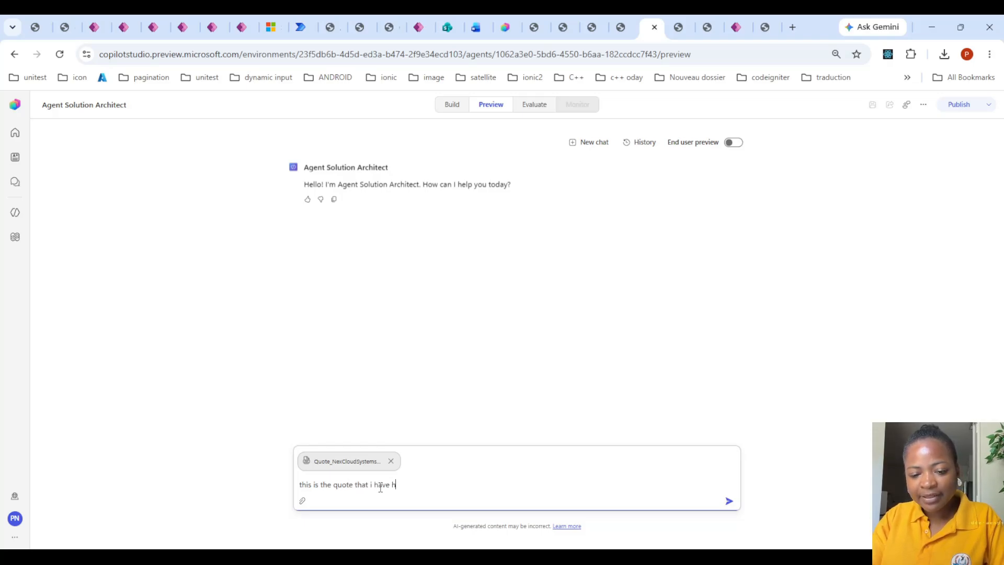
key("BackSpace")
type(",gi")
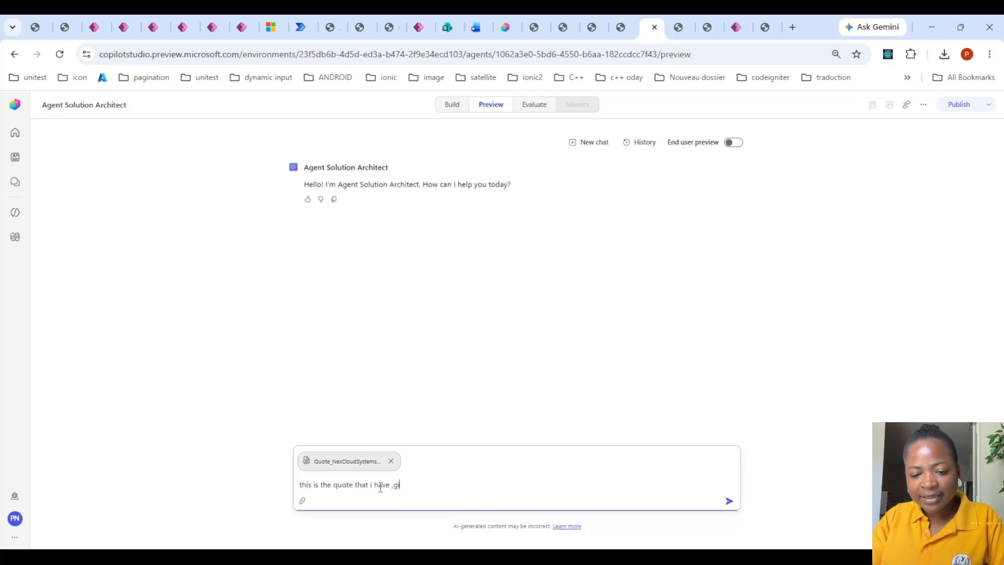
type("ve equivalent")
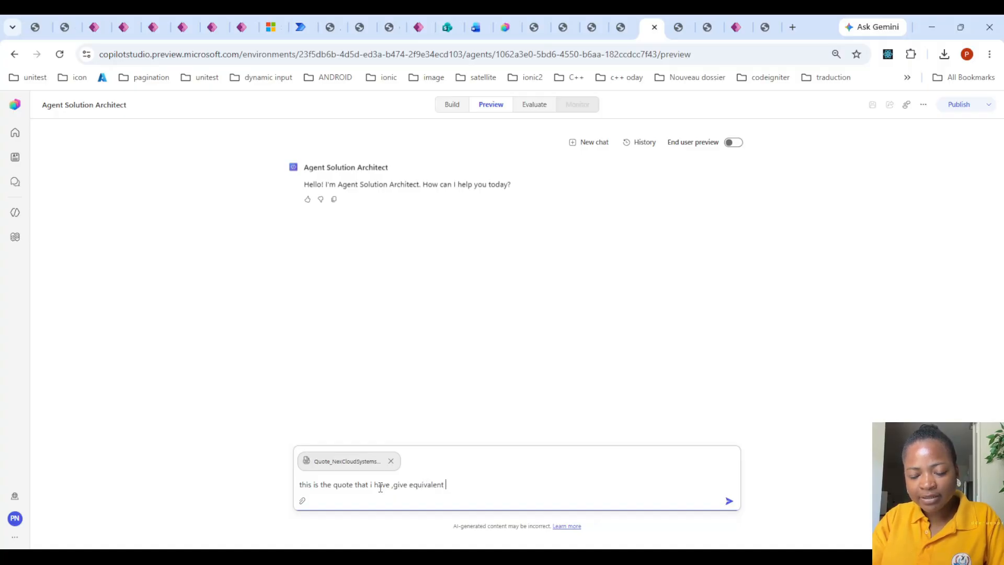
type("Supplier quote (NexCloud)\t✅ Uploaded Emergency Purchase Form\t❌ Required — must be completed & attached Formal competitive quotes + Procurement sign-off\t❌ Required")
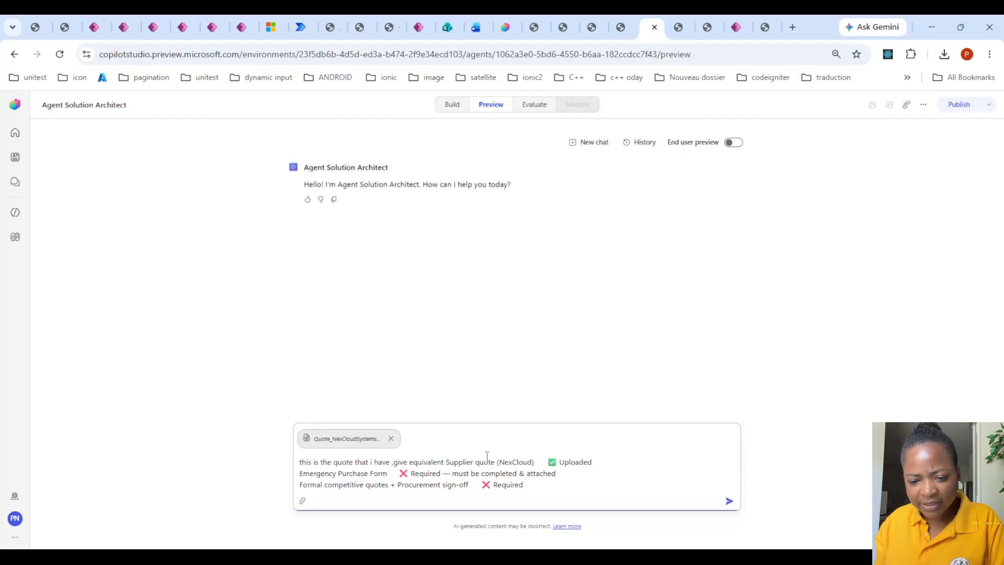
- Insert "emergency purchase form and Formal competitive quotes + Procurement sign-off" after "give equivalent" in the draft message, copying the second document name from its row
left_click(443, 462)
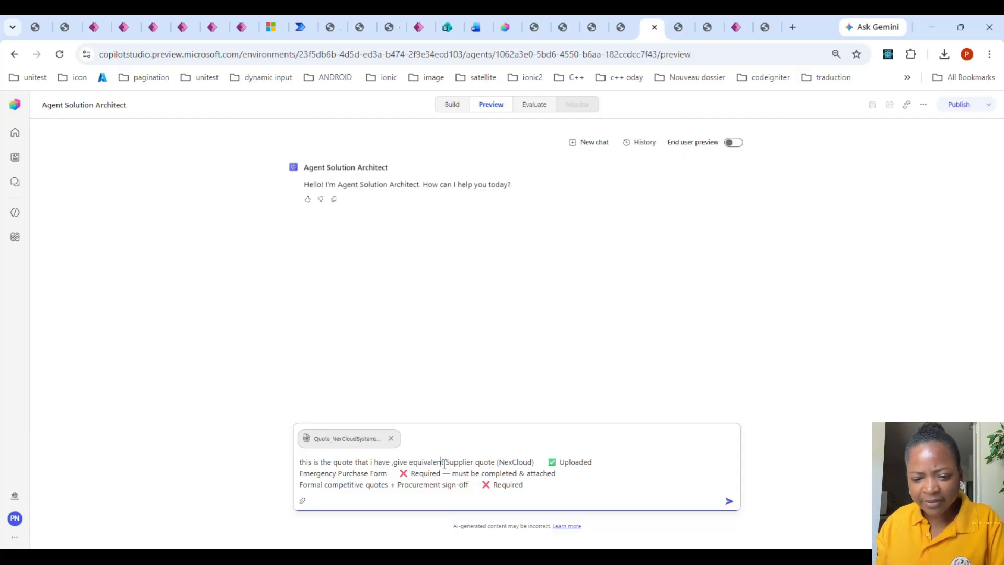
type("emergency pur")
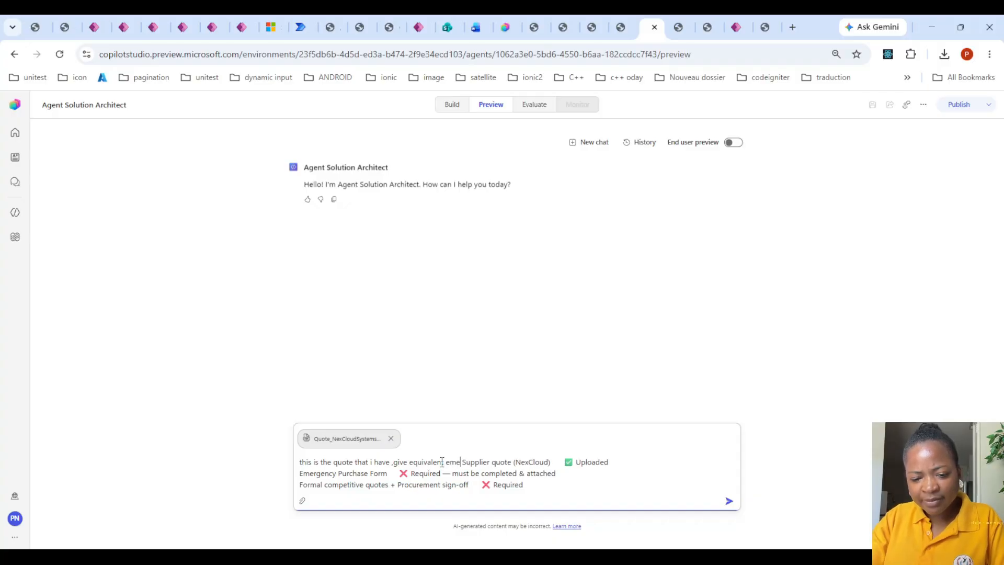
type("chase form ")
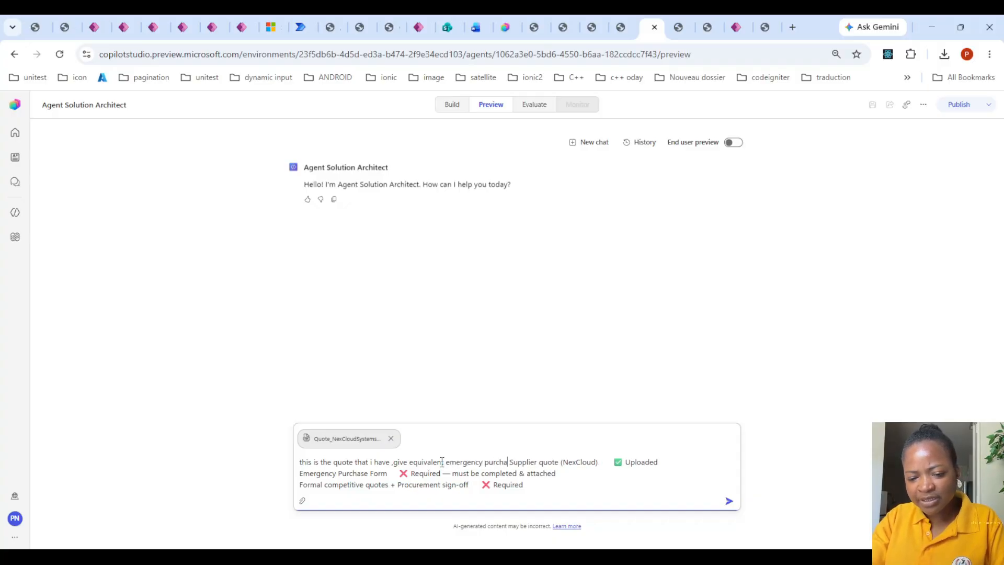
type("and")
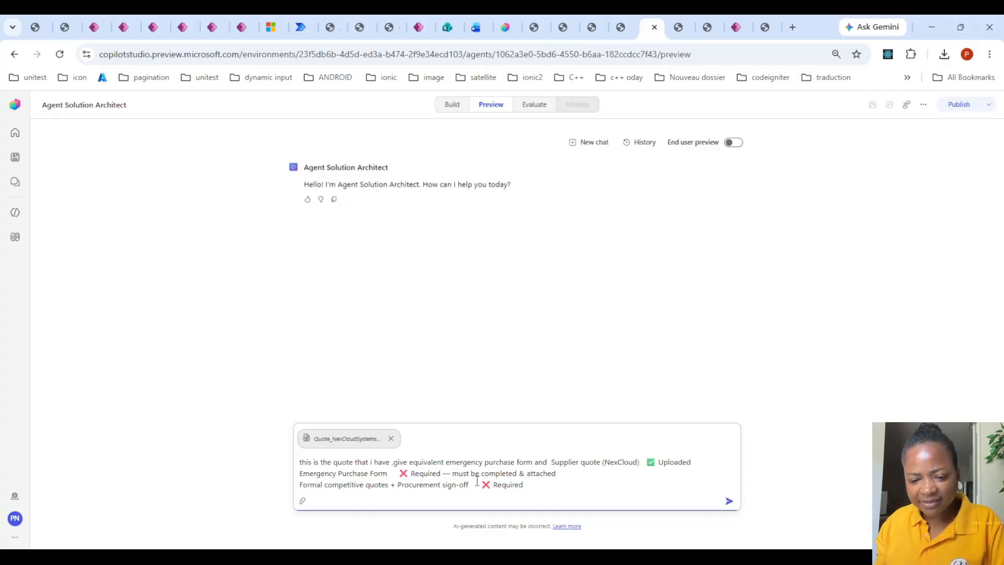
left_click_drag(469, 484, 300, 485)
key("ctrl+c")
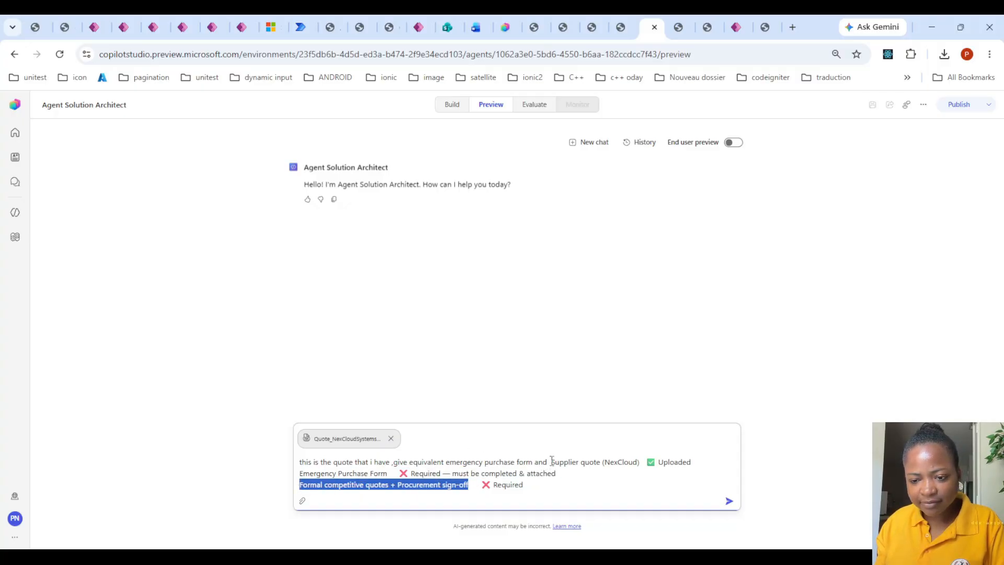
left_click(550, 462)
key("ctrl+v")
- Continue the sentence with "so i can use it in my purchase request agent the format is pdf" and send the message
type("so i can use it ")
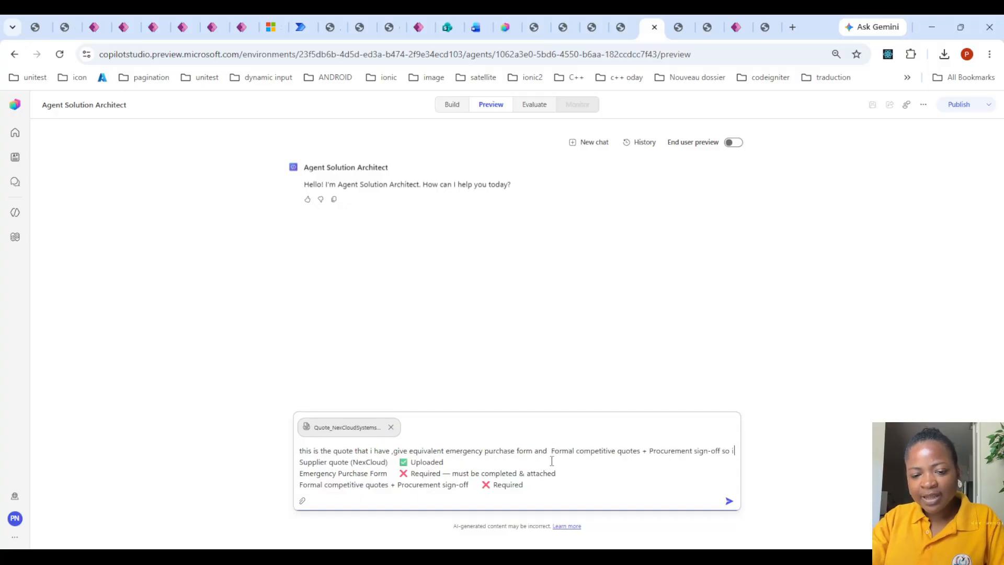
type("in my")
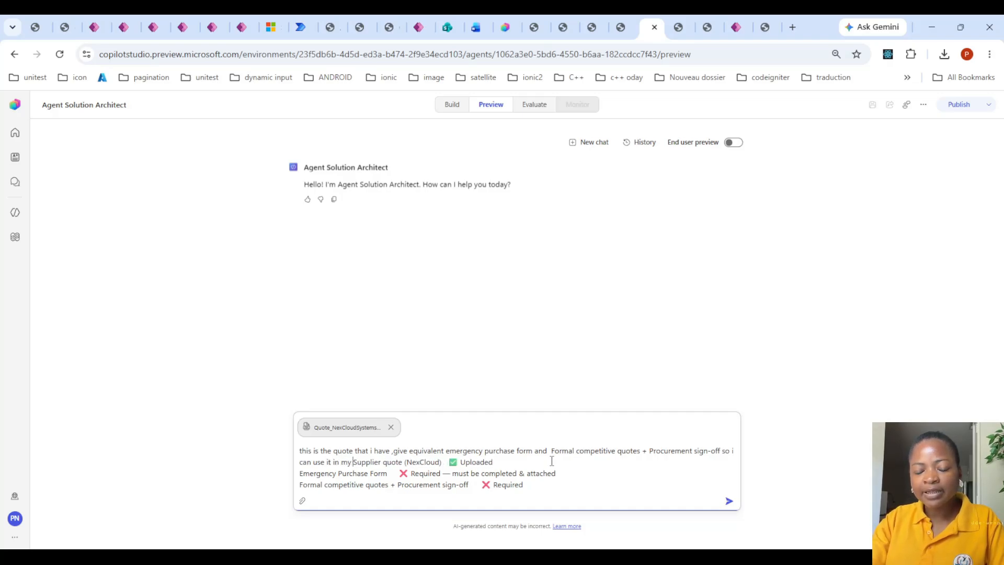
type(" purchase req")
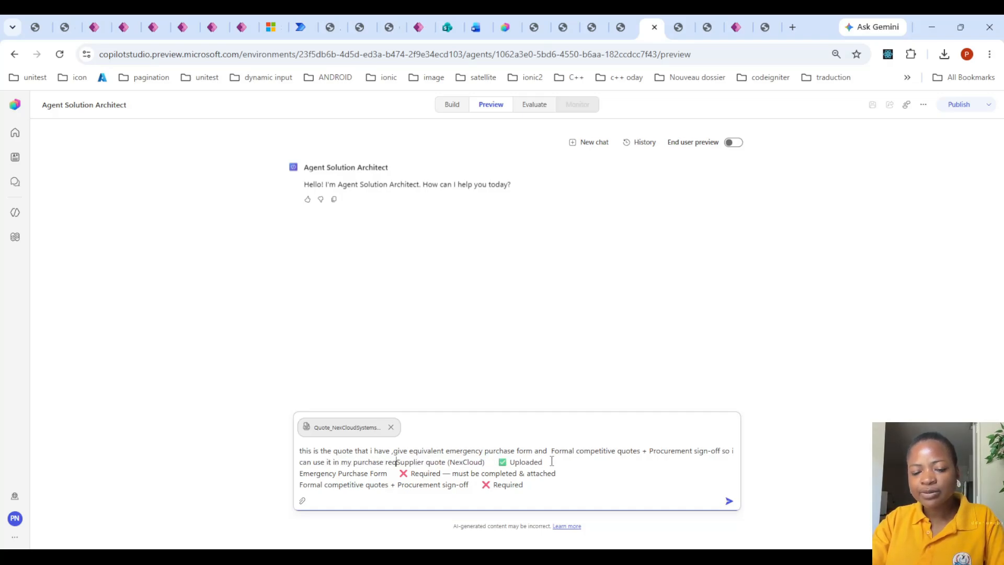
type("uest agent ")
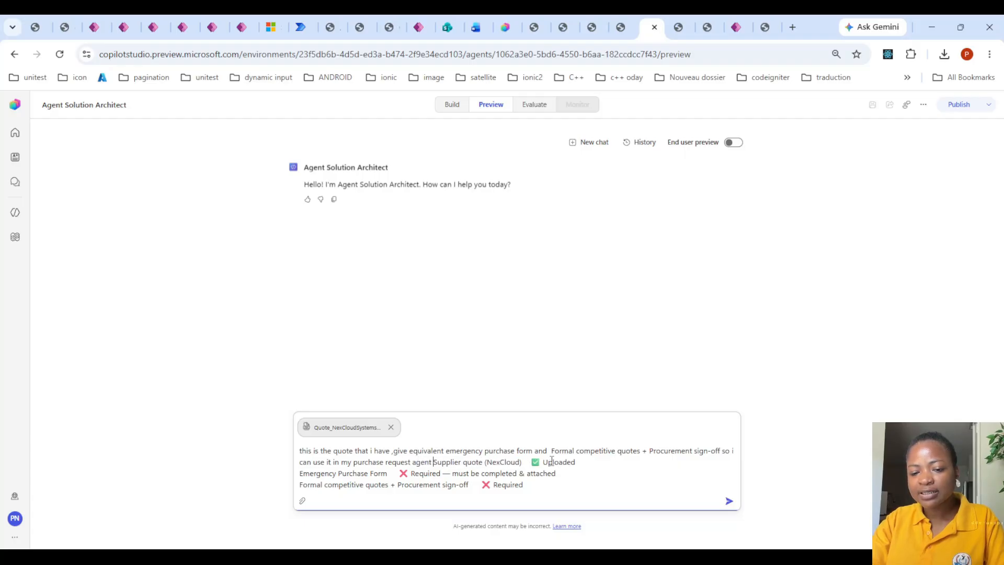
type(" the format")
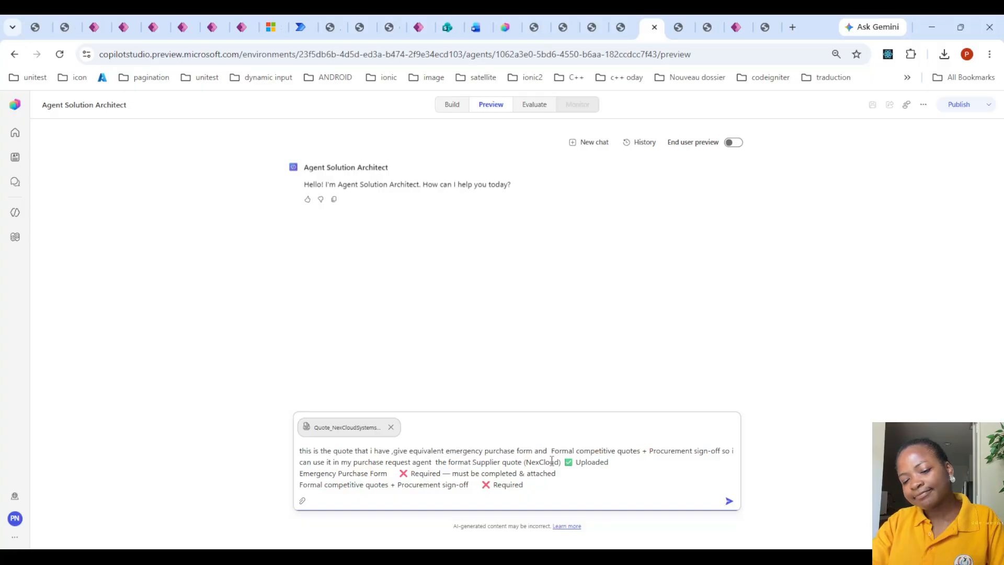
key("BackSpace")
key("BackSpace")
key("BackSpace")
key("BackSpace")
key("BackSpace")
key("BackSpace")
key("BackSpace")
key("BackSpace")
key("BackSpace")
key("BackSpace")
key("BackSpace")
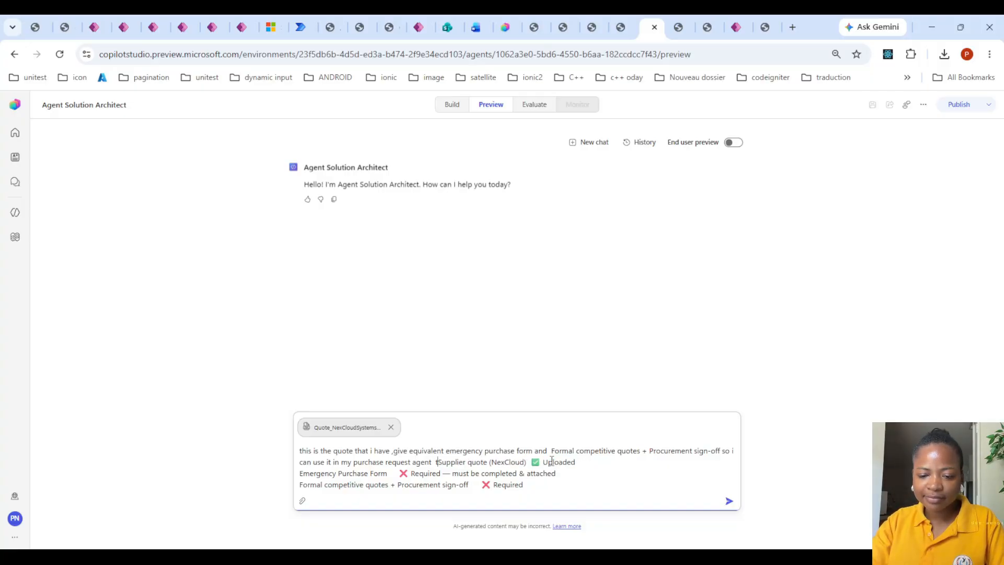
type("the format is pd")
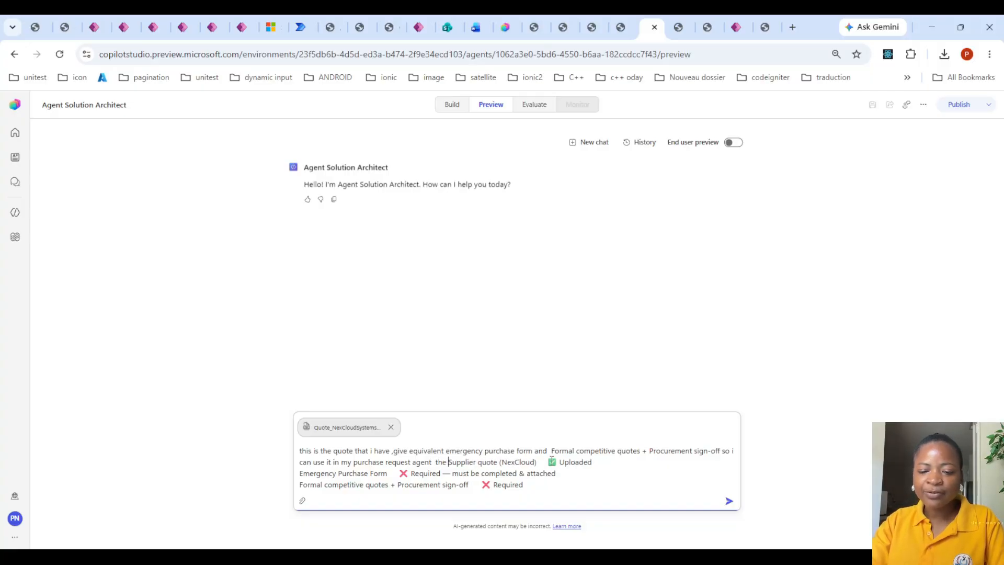
type("f")
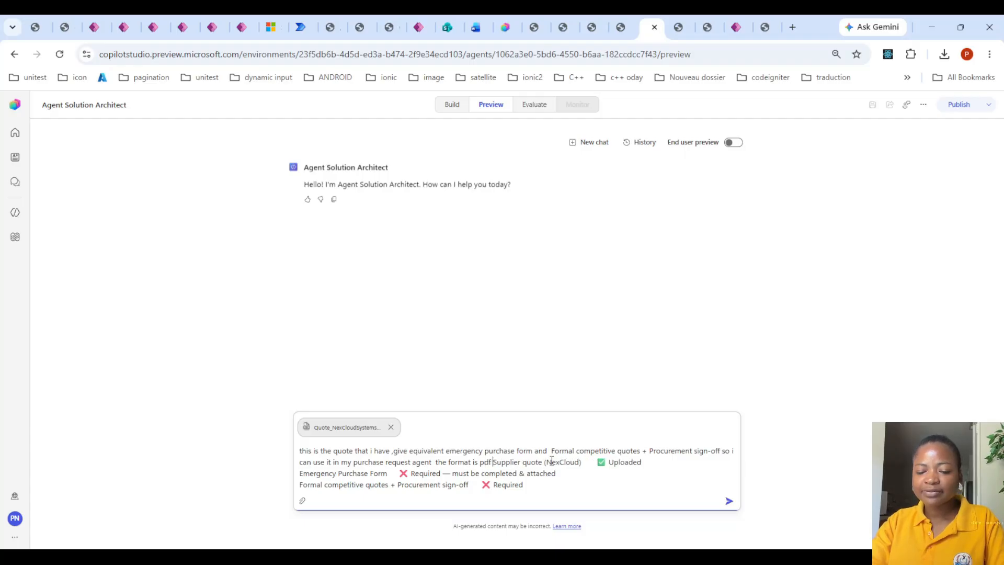
key("Return")
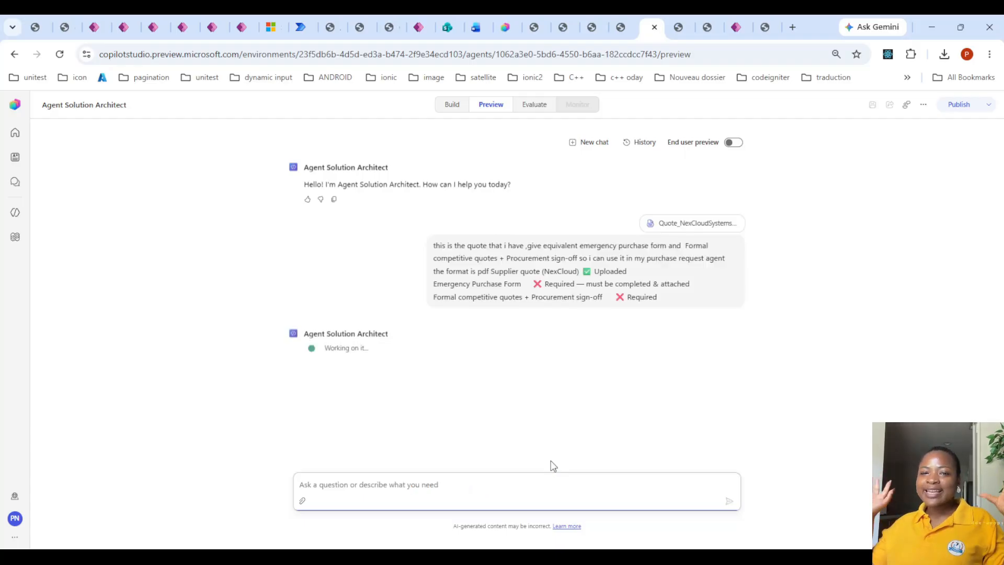
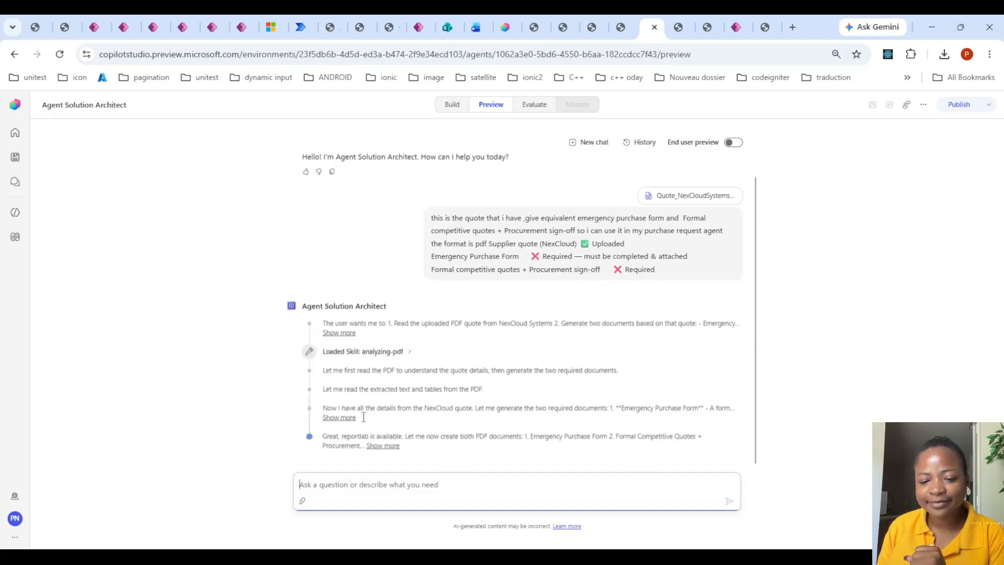
- Switch to the Purchase Requests Inquiries chat to review its quote guidance, and check the requester and reviewer checklists in Quote Requirements Guide.pdf
double_click(346, 435)
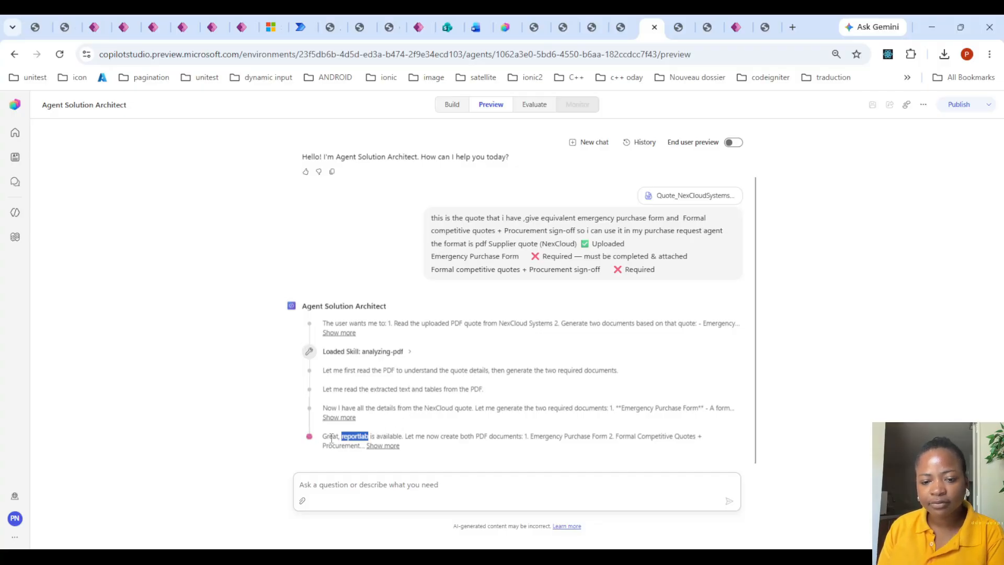
left_click(506, 21)
left_click(423, 318)
scroll(432, 260, "up", 2)
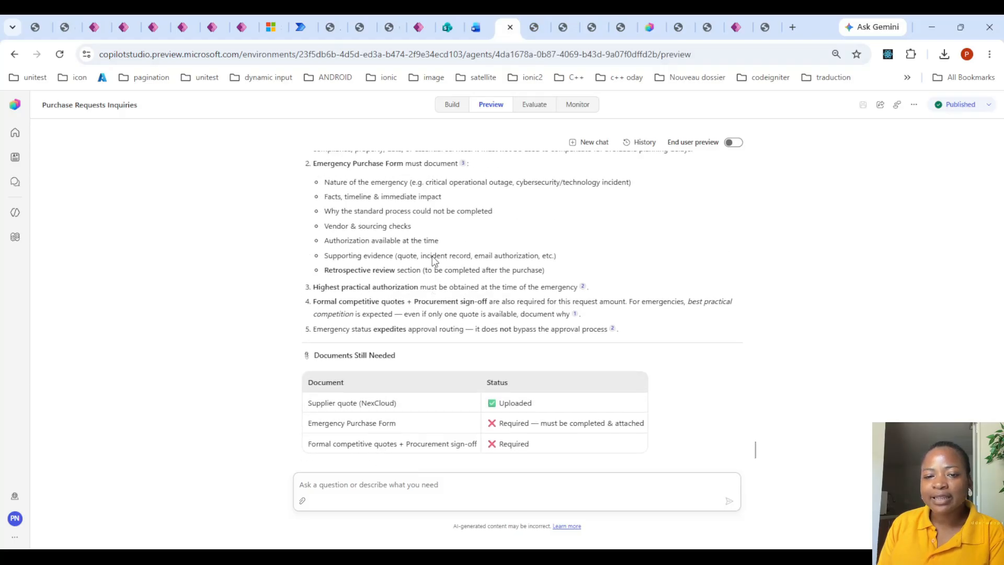
scroll(432, 260, "up", 12)
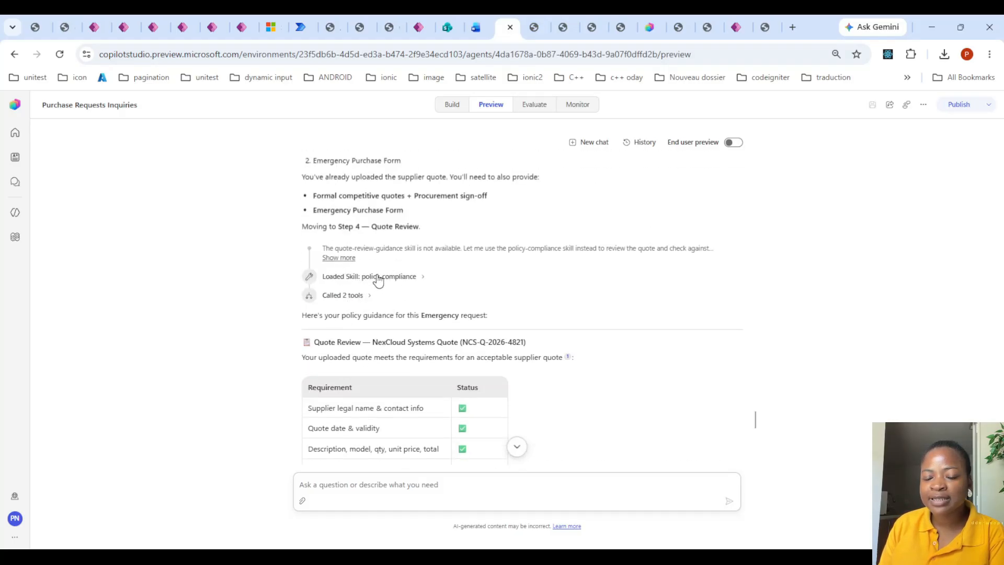
scroll(409, 313, "down", 1)
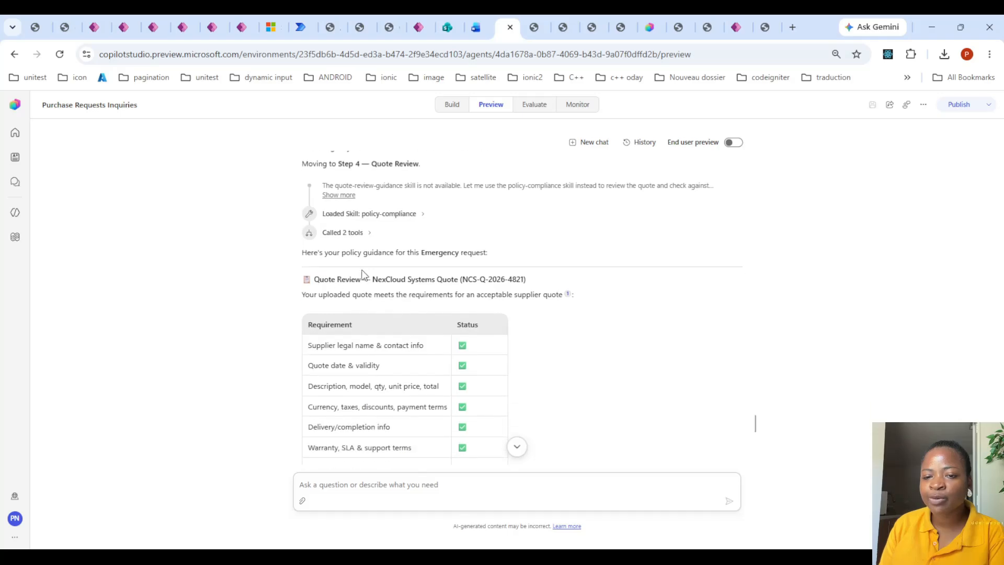
left_click(447, 27)
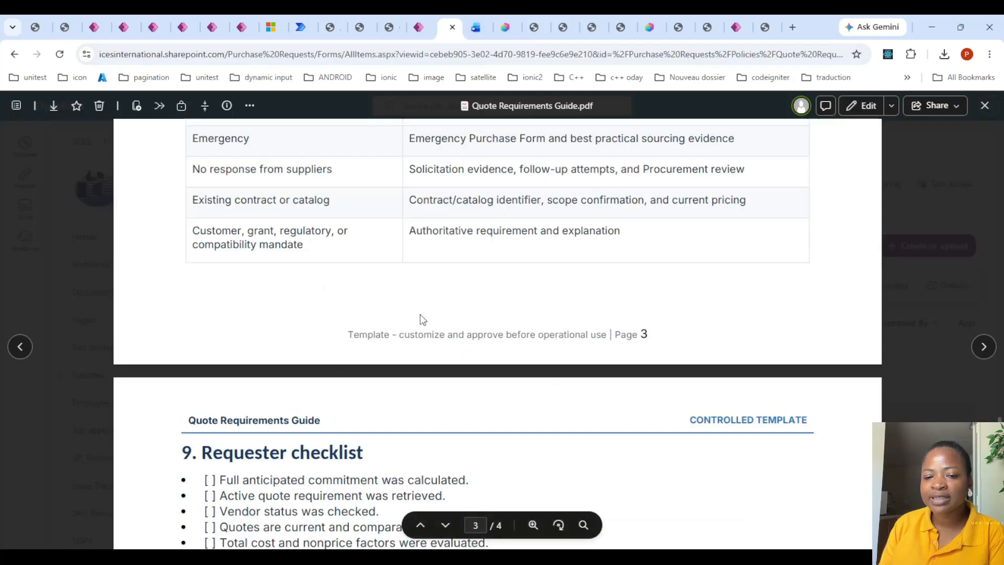
scroll(433, 207, "down", 5)
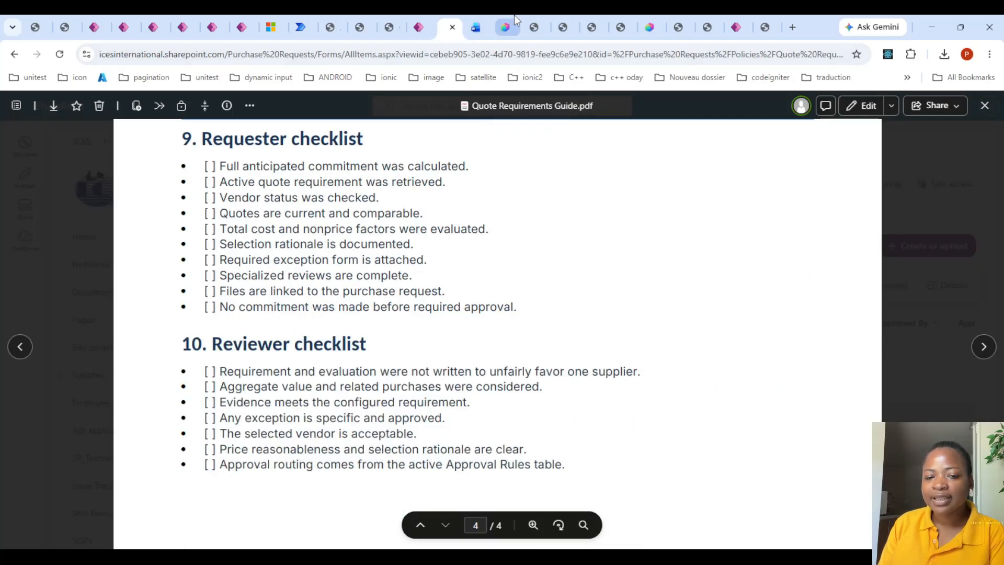
- Back in the Purchase Requests Inquiries chat, review the quote requirement table, the emergency request obligations and the documents still needed
left_click(505, 16)
scroll(347, 353, "down", 2)
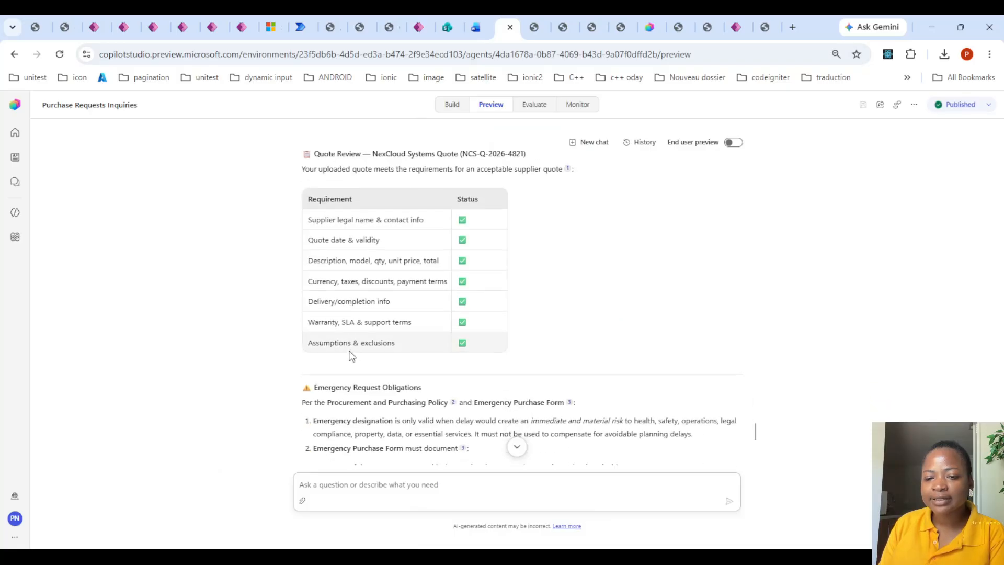
left_click_drag(310, 221, 485, 355)
left_click(413, 347)
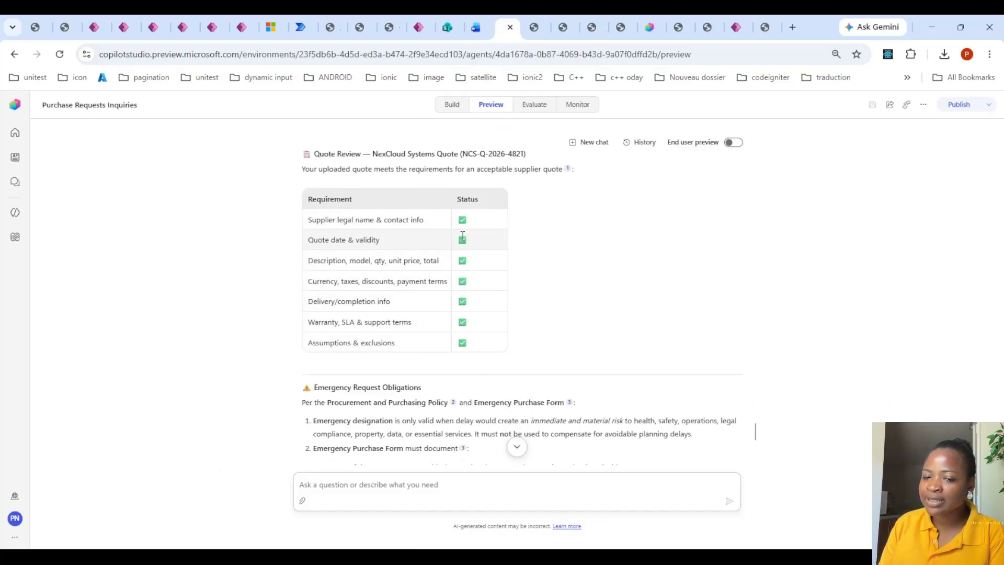
scroll(402, 254, "down", 1)
scroll(401, 254, "down", 2)
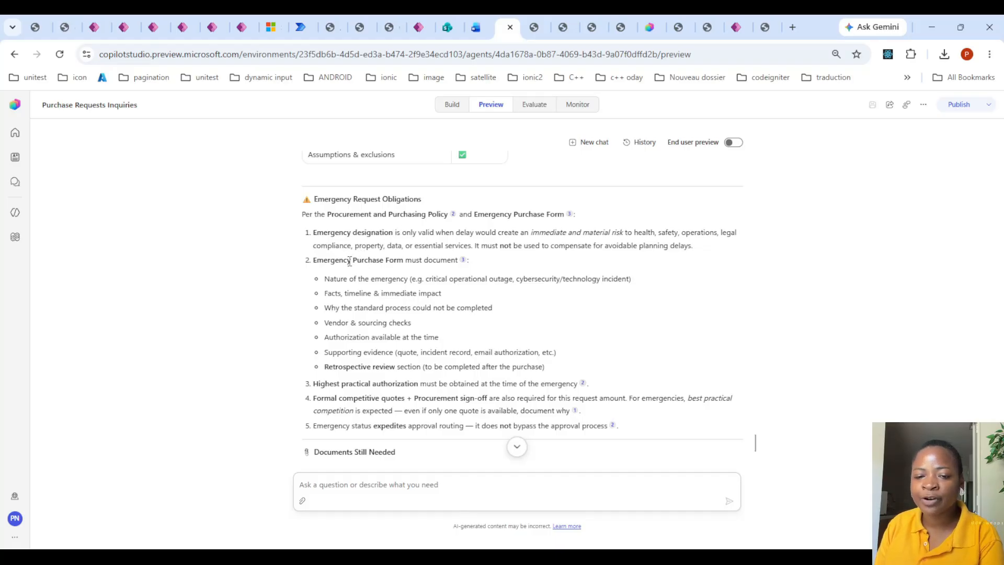
scroll(366, 287, "down", 2)
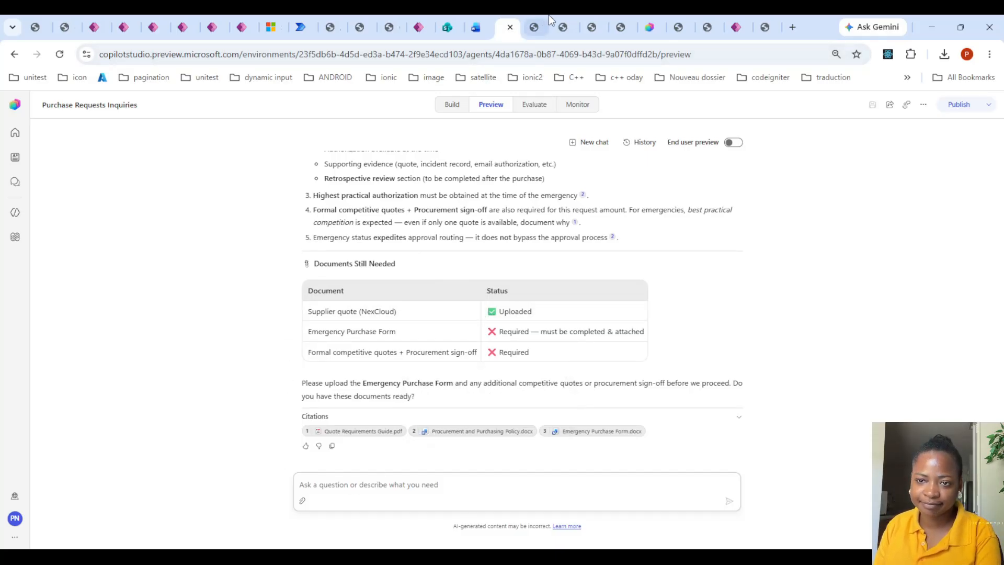
left_click(643, 19)
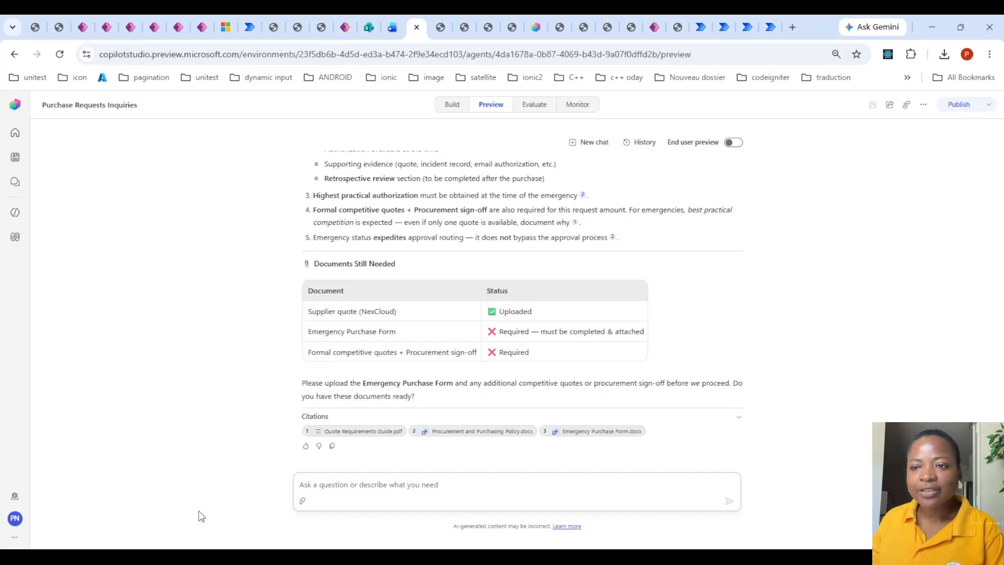
- Attach the ICES emergency purchase and competitive quotes PDFs to the Purchase Requests Inquiries chat and send them with "here are the files"
left_click(303, 499)
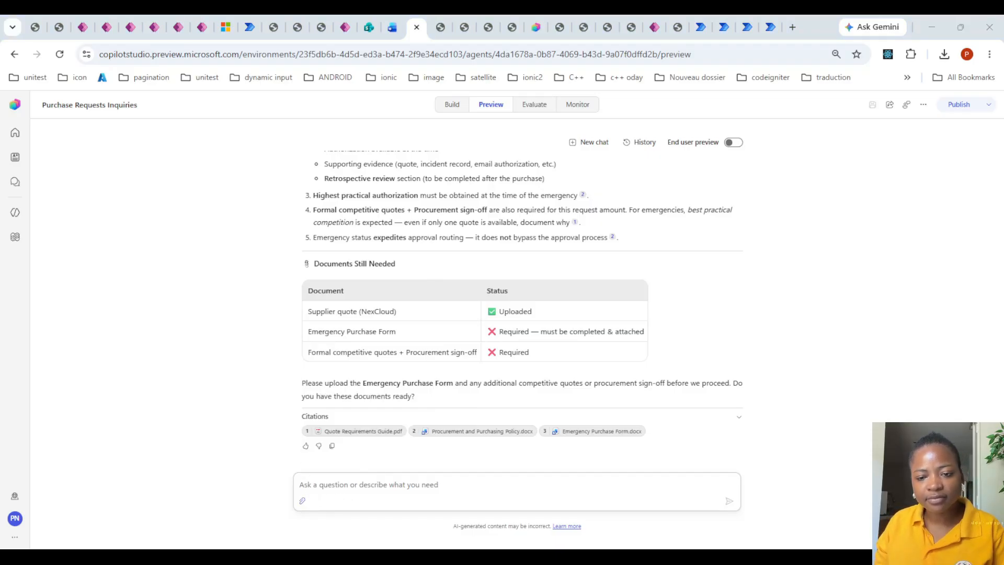
left_click(527, 506)
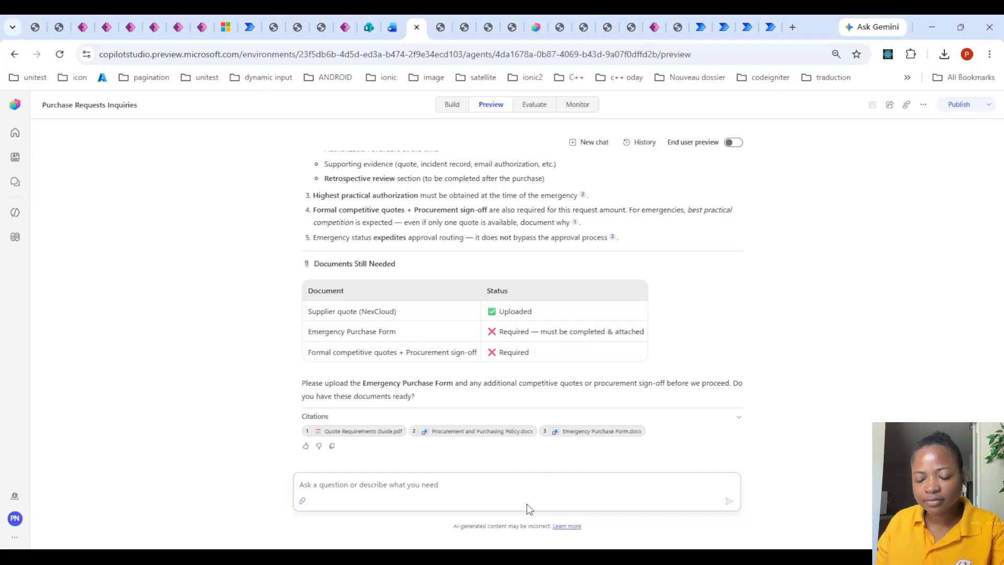
left_click(409, 485)
type("here ar")
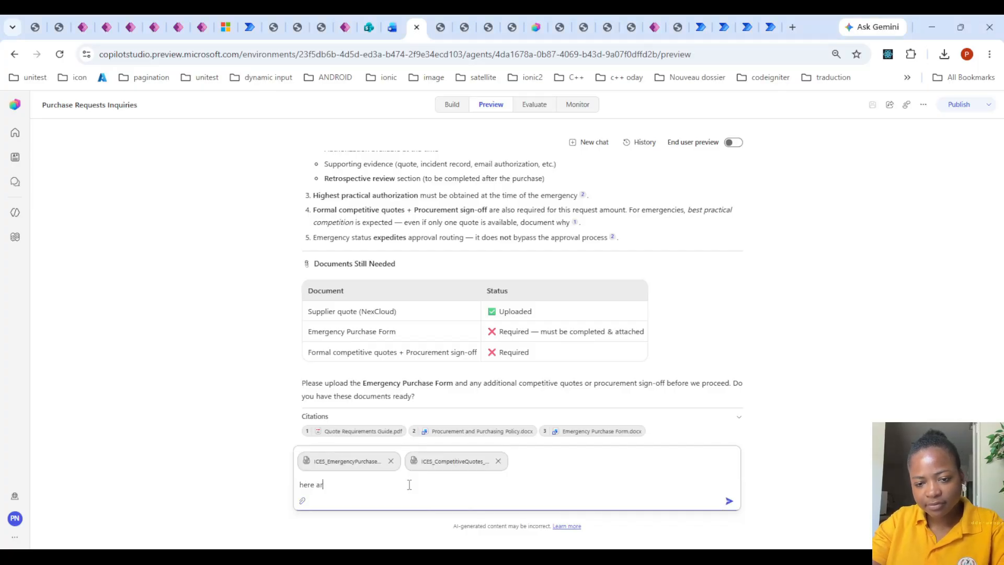
type("e the files")
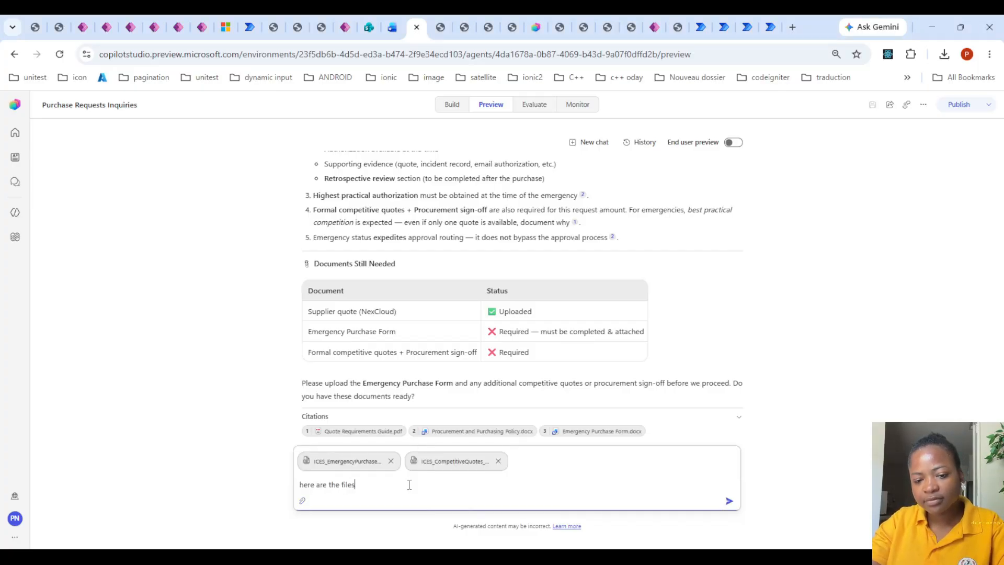
key("Return")
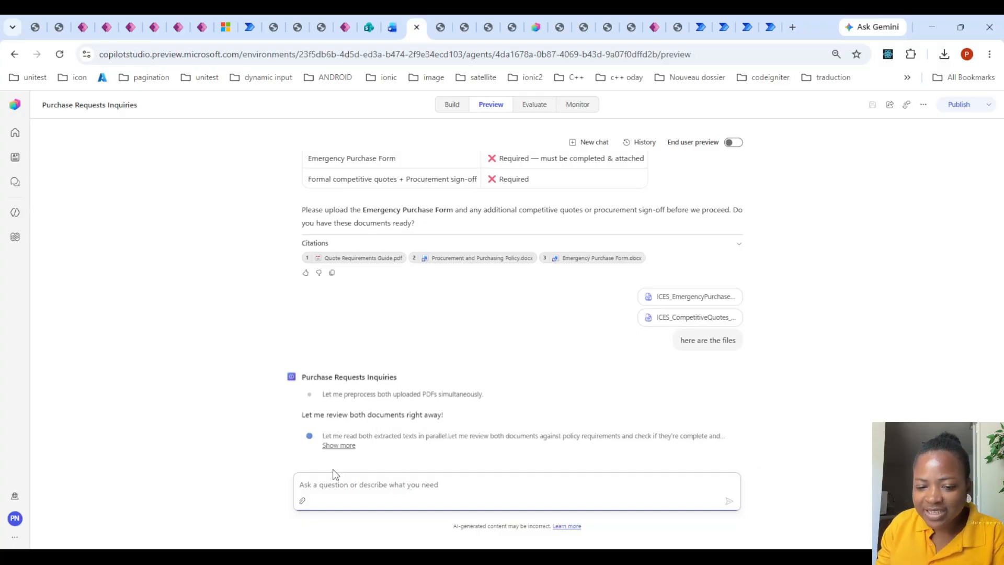
- Examine the agent's checks of the Emergency Purchase Form and the Competitive Quotes & Sign-off, through to its closing instructions
left_click_drag(386, 438, 630, 413)
left_click(602, 381)
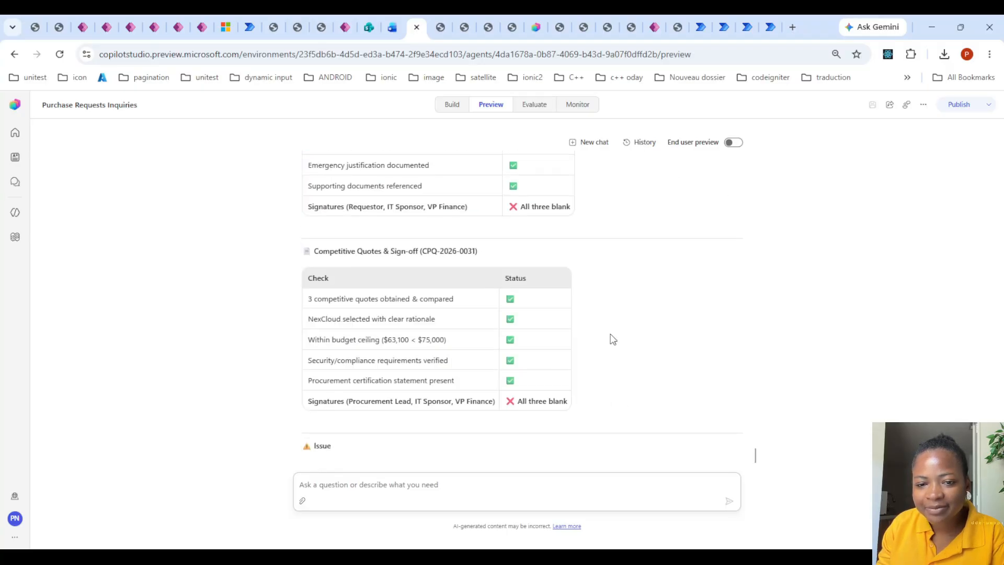
scroll(611, 335, "up", 2)
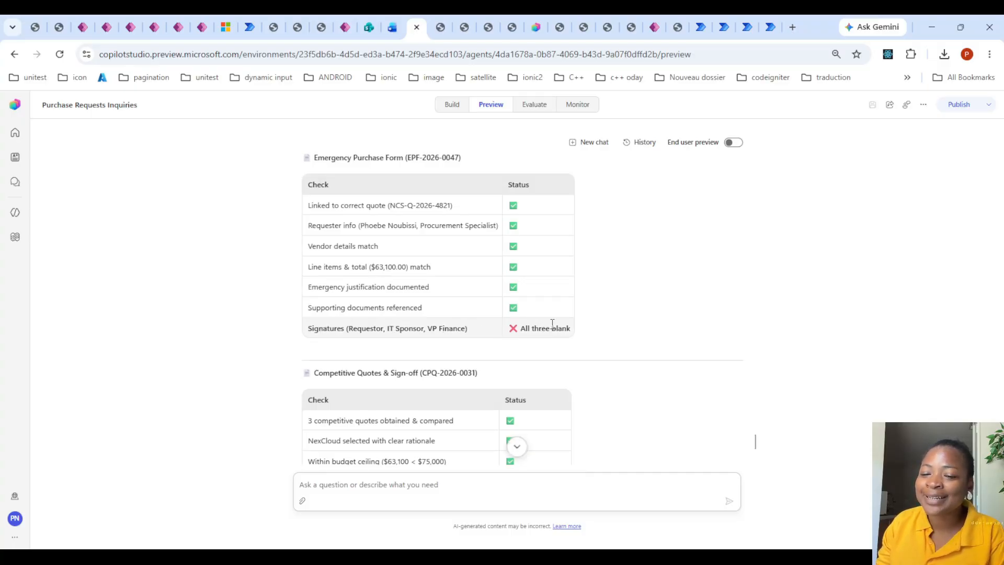
scroll(552, 323, "down", 5)
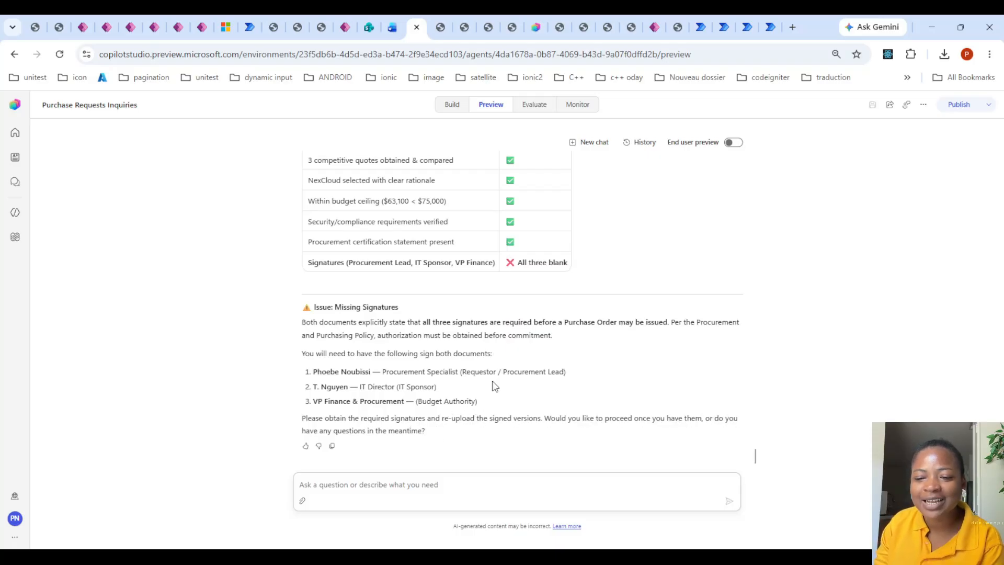
- Reply to the agent's missing-signatures notice with "lets proceed first and i will add them ater" and look over its response
left_click(406, 482)
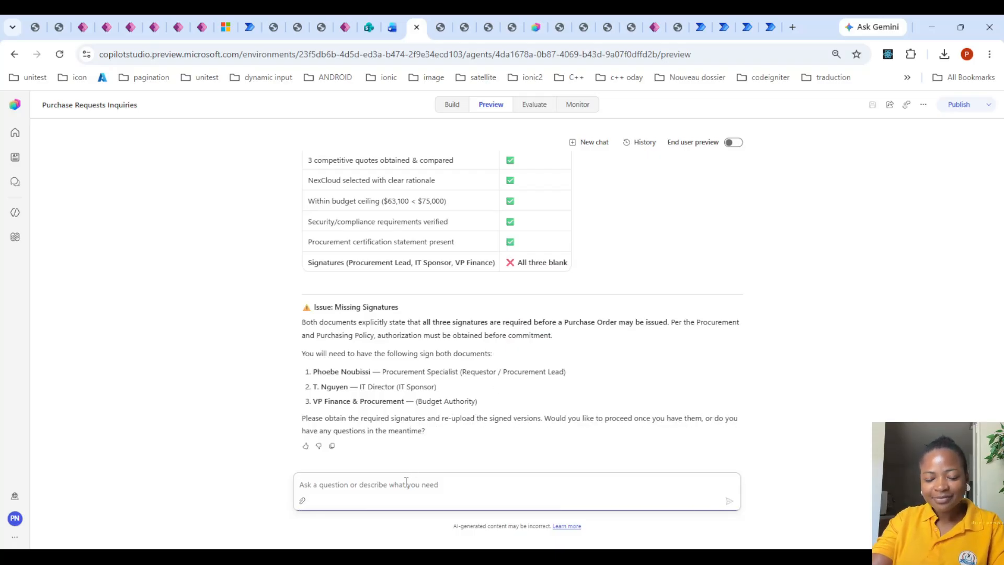
type("lets proce")
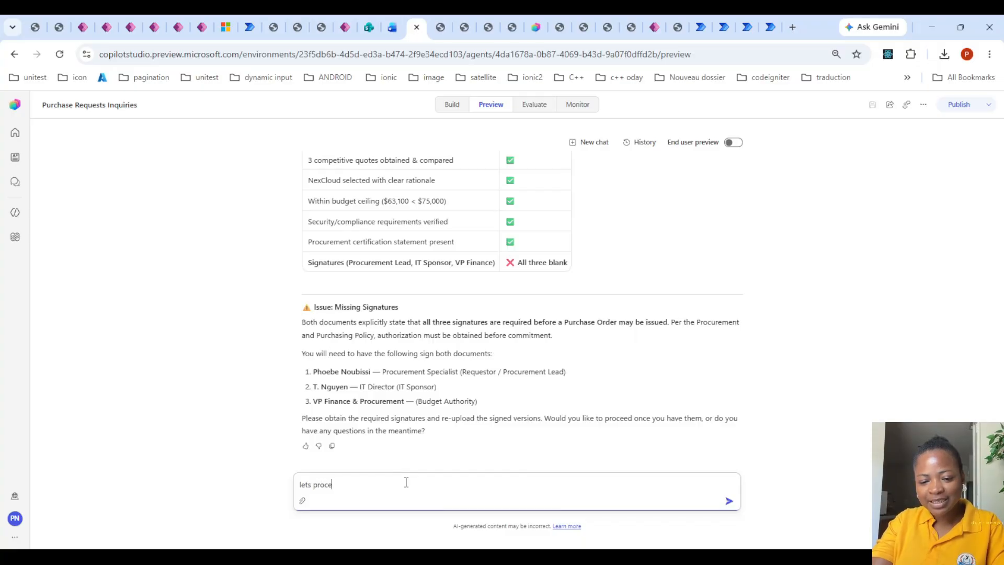
type("ed firs")
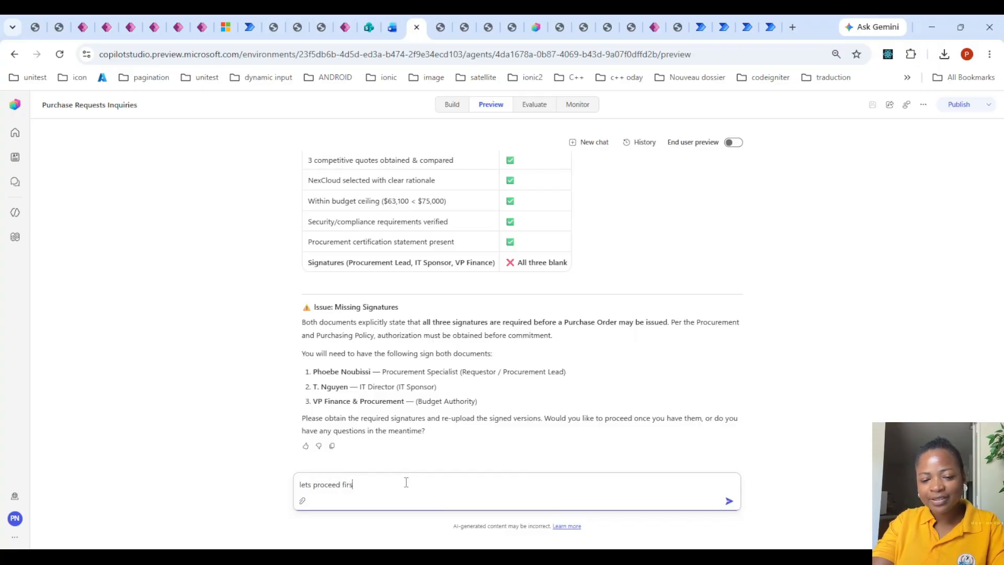
type("t and i will")
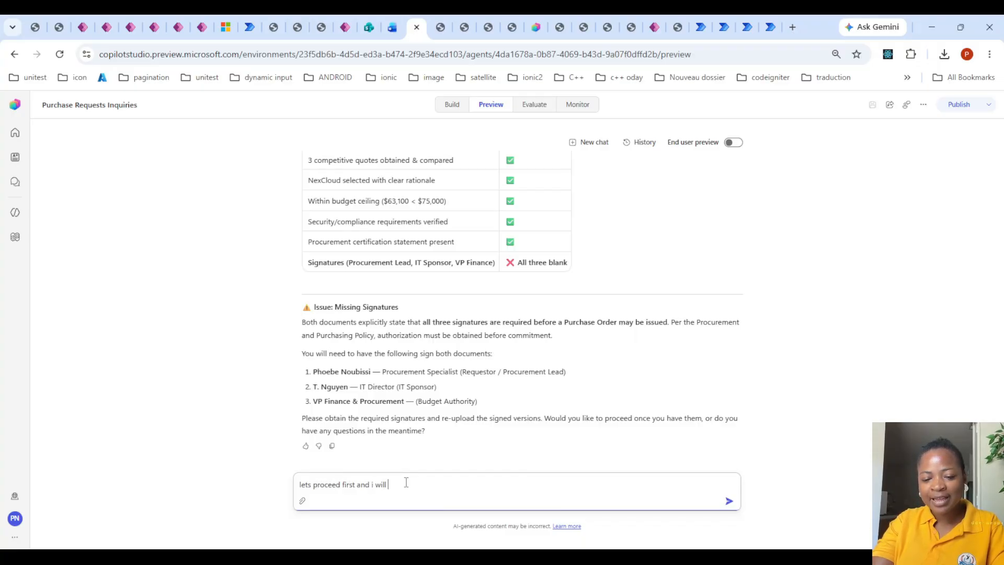
type(" add them ate")
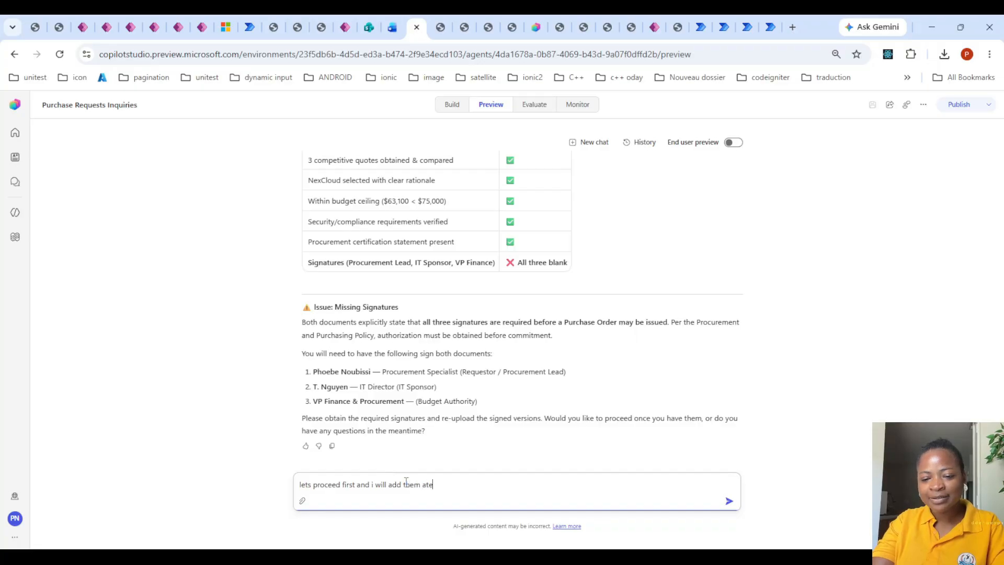
type("r")
key("Return")
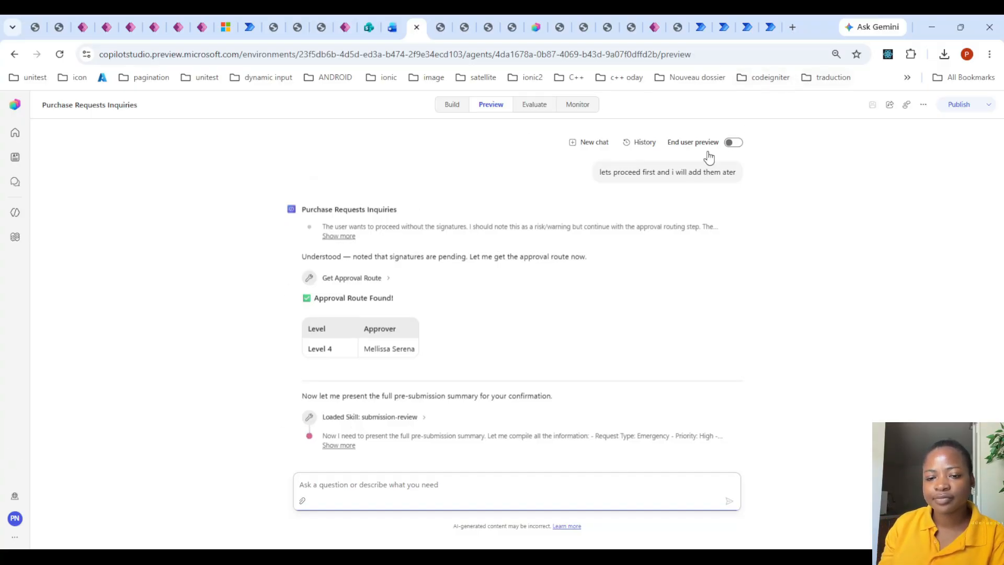
scroll(628, 228, "up", 2)
scroll(633, 257, "down", 2)
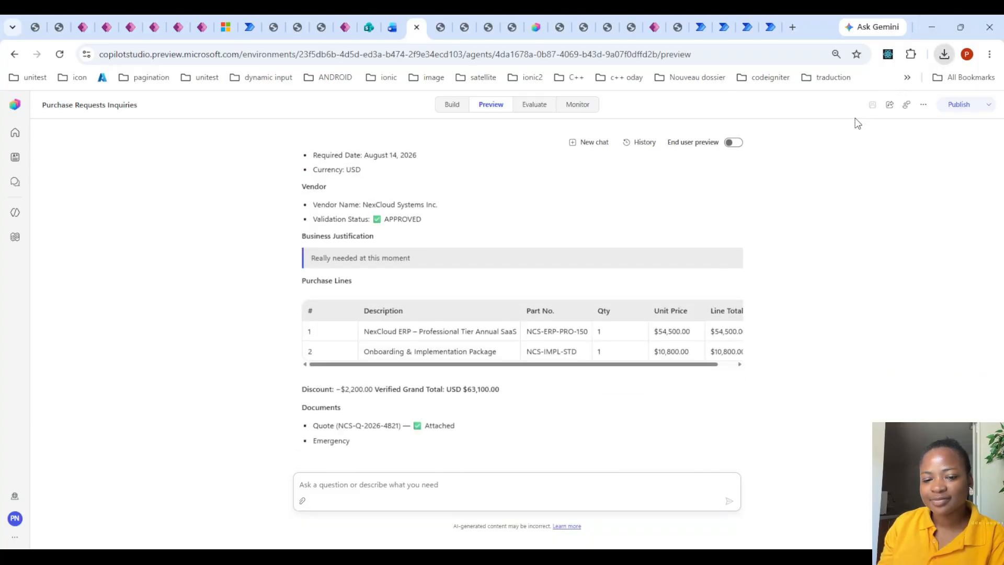
- Open the downloaded ICES_CompetitiveQuotes_Signoff_CPQ-2026-0031.pdf and review its vendor comparison, award rationale and signature section
left_click(852, 158)
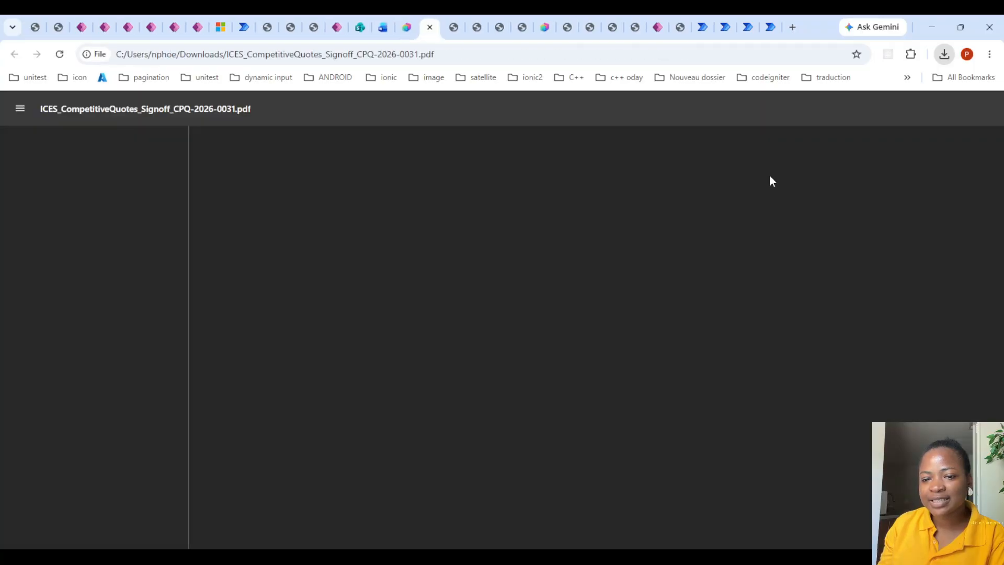
scroll(702, 203, "down", 14)
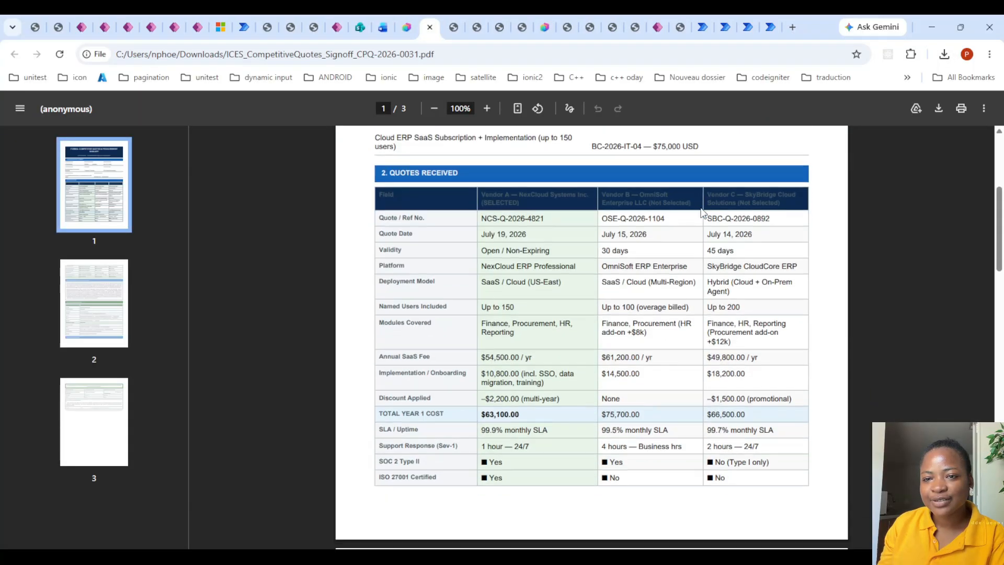
scroll(712, 188, "up", 9)
scroll(711, 188, "up", 5)
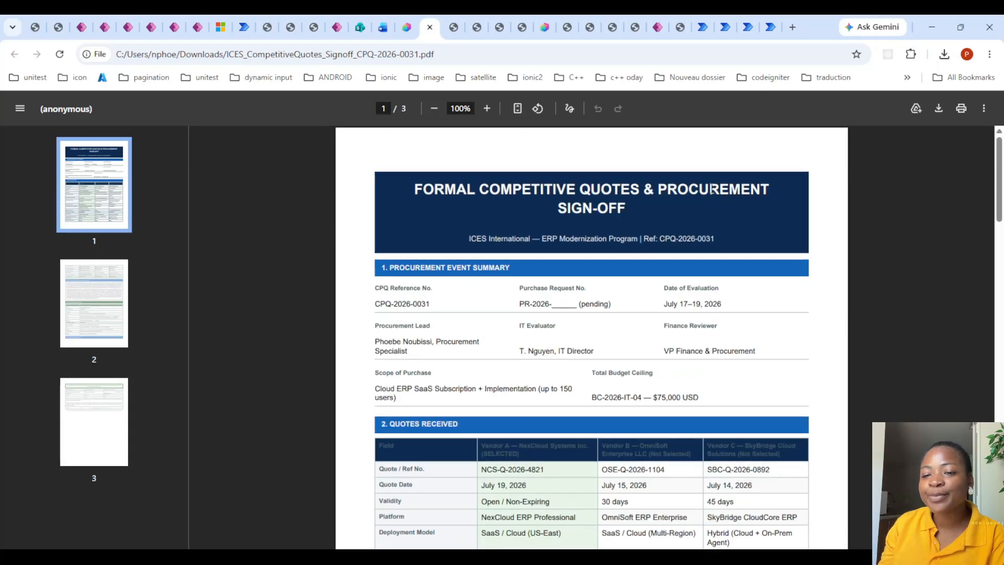
scroll(712, 190, "down", 20)
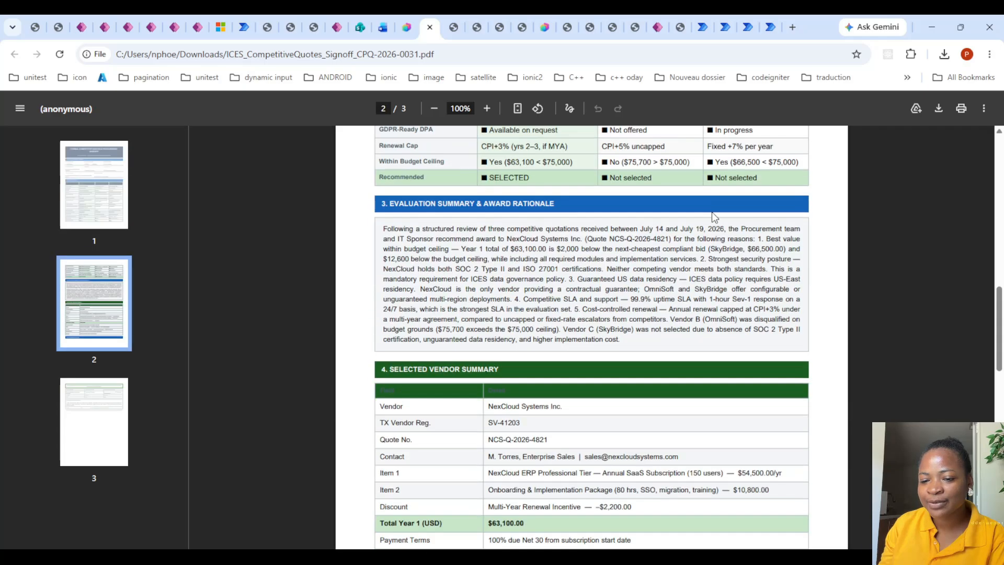
scroll(714, 218, "down", 5)
scroll(556, 214, "up", 2)
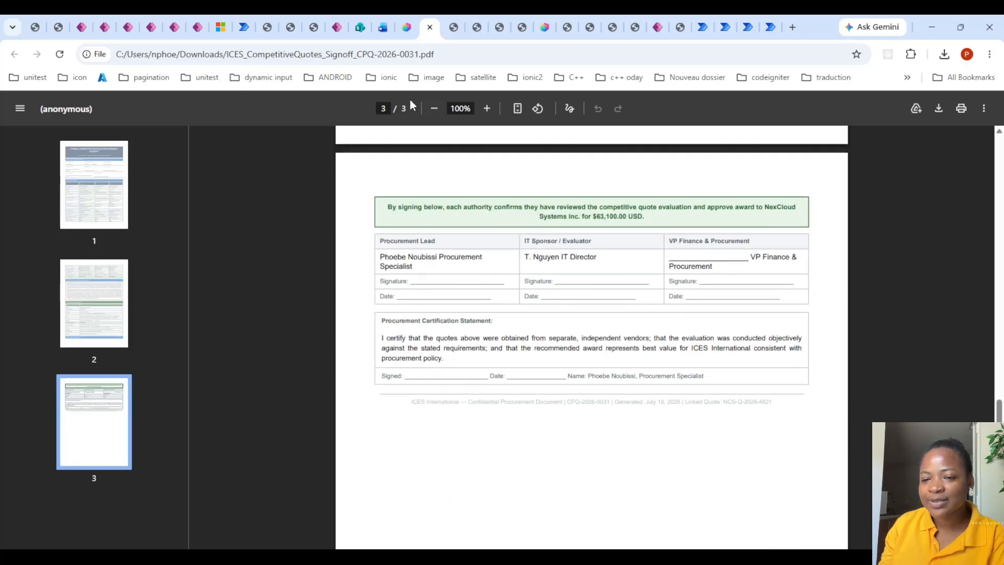
- Look over the open PROGUARD quotation, and open ICES_EmergencyPurchaseForm_EPF-2026-0047.pdf to review its request details and emergency justification
left_click(454, 21)
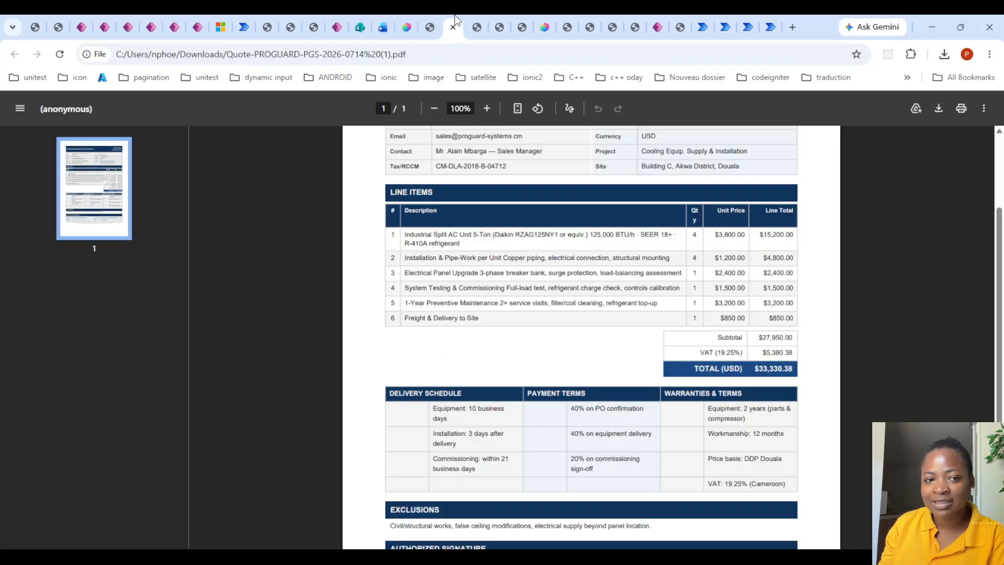
scroll(528, 149, "up", 3)
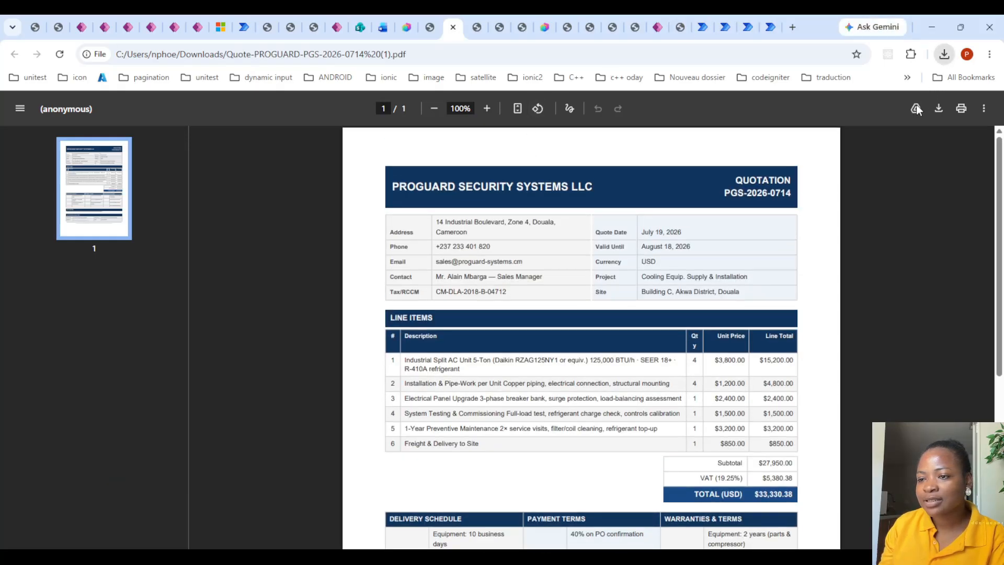
left_click(853, 114)
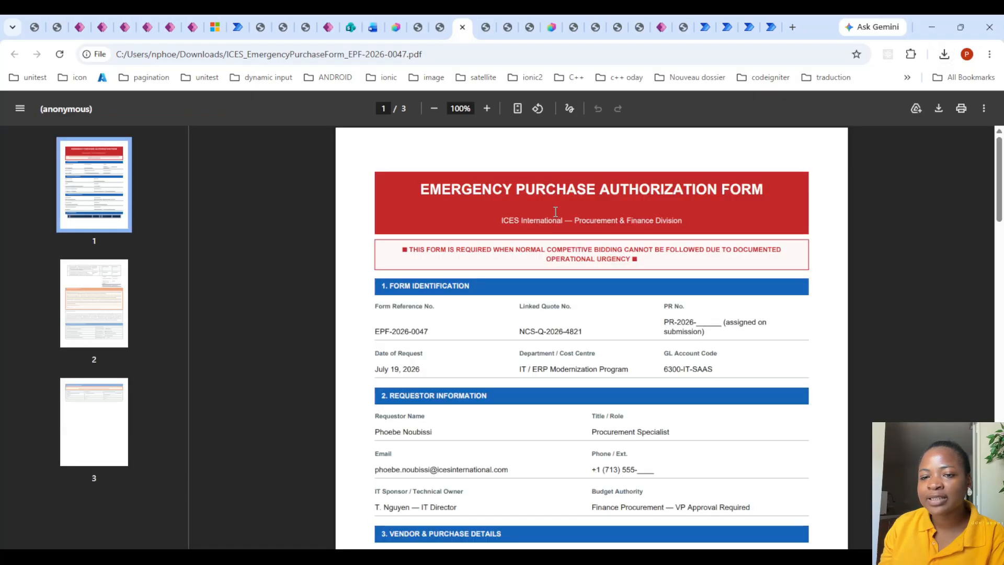
scroll(601, 198, "down", 1)
scroll(602, 198, "down", 10)
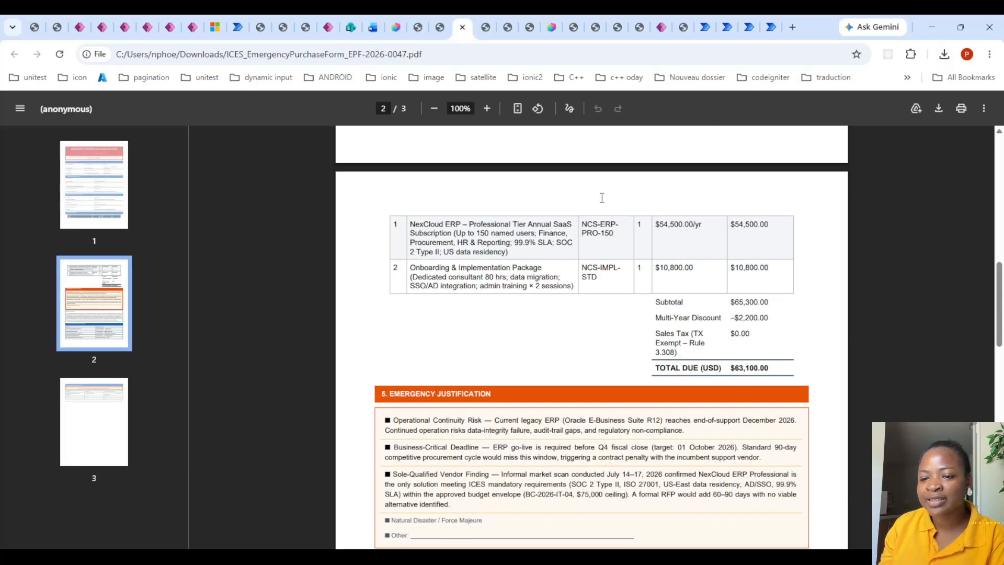
scroll(602, 197, "up", 5)
scroll(601, 198, "up", 5)
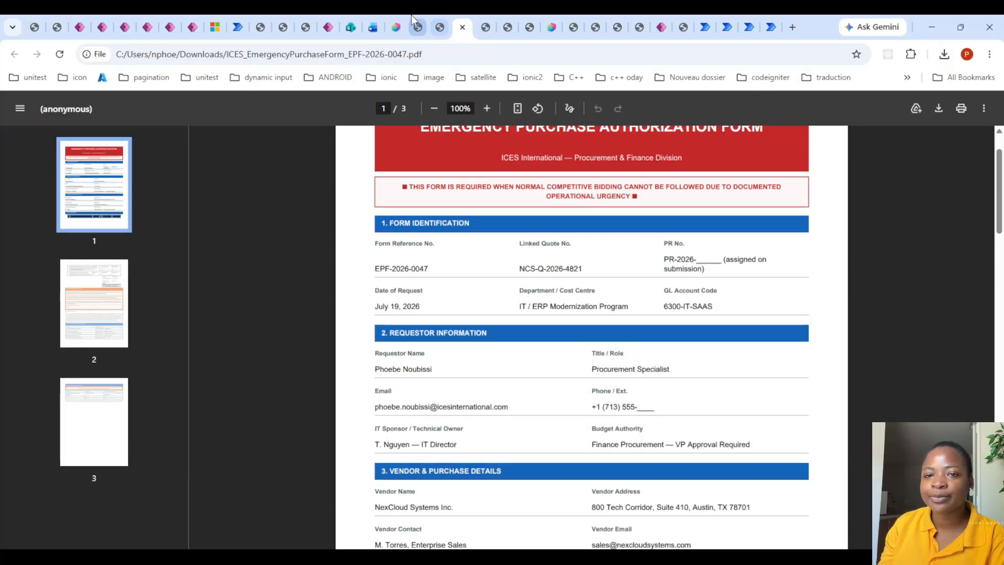
- Return to the Purchase Requests Inquiries chat and submit the purchase request by replying "i confirm"
left_click(395, 26)
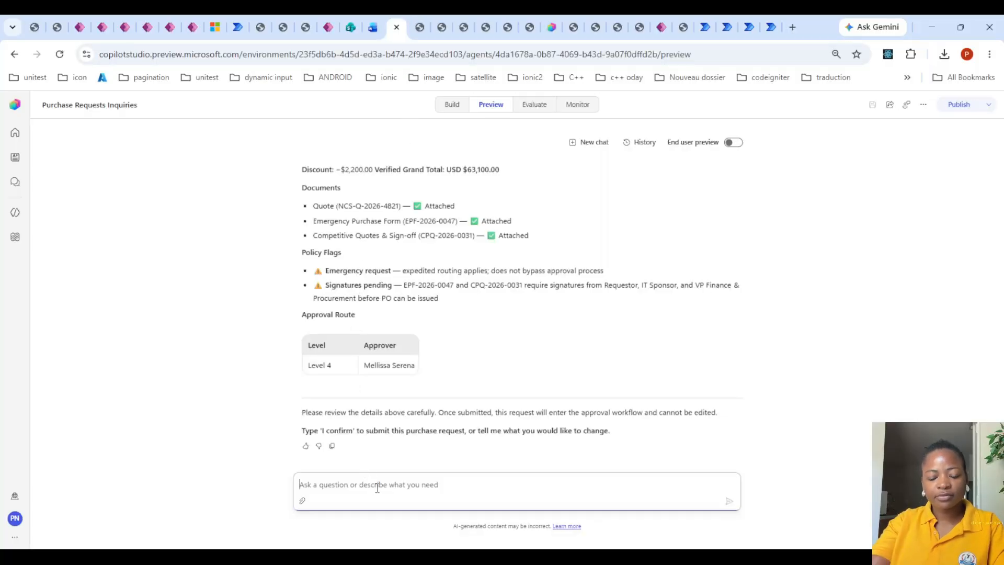
type("i confirm")
key("Return")
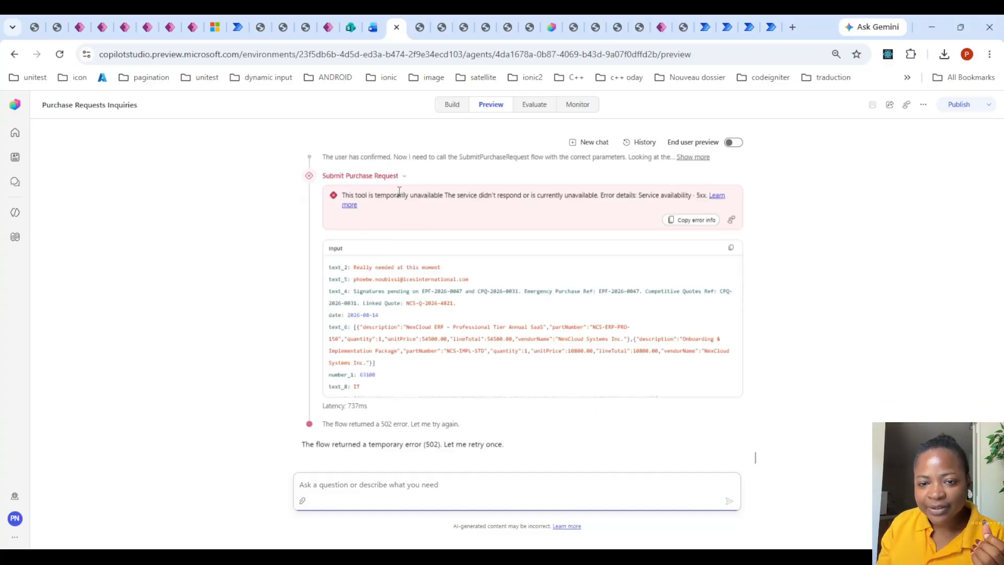
- Examine the Submit Purchase Request calls in the agent's reply, including the error details and input parameters of the retry
scroll(402, 209, "up", 2)
left_click(396, 306)
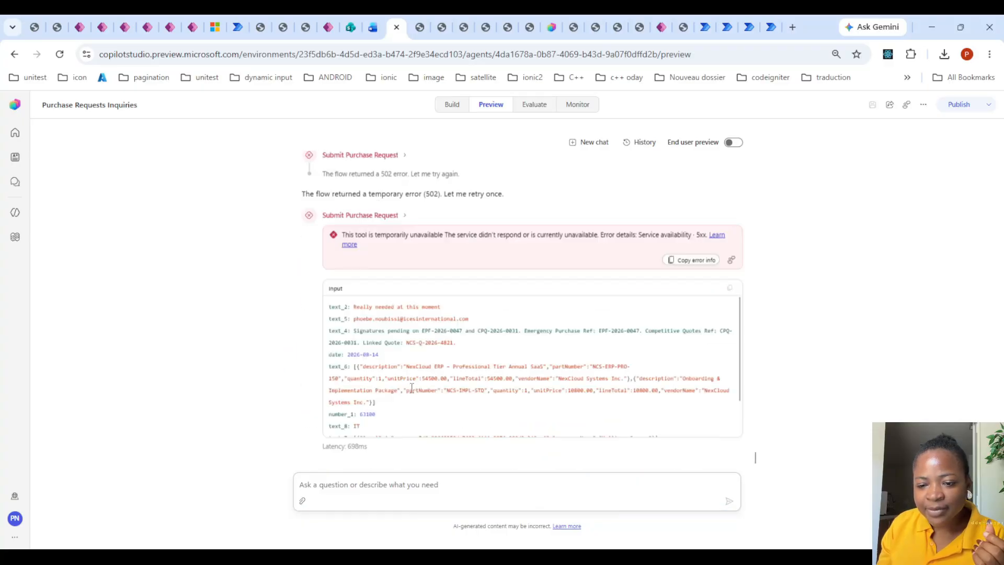
scroll(495, 337, "up", 2)
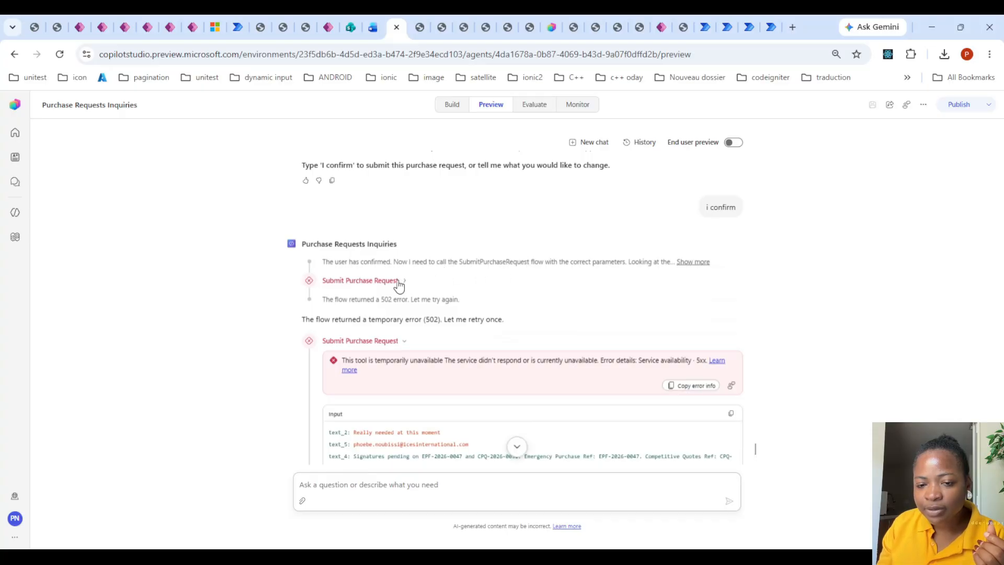
scroll(423, 288, "down", 4)
scroll(437, 311, "down", 2)
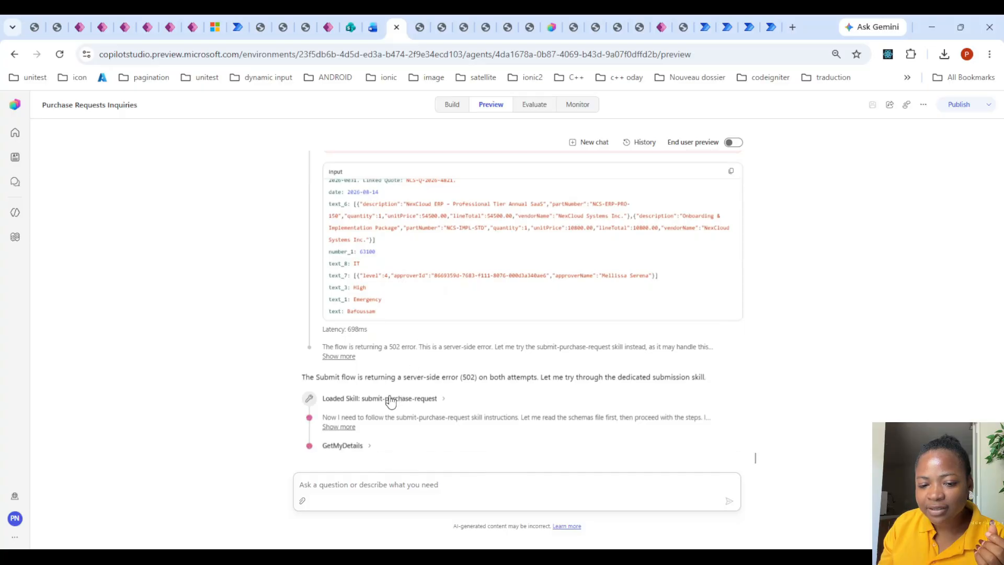
scroll(381, 402, "up", 4)
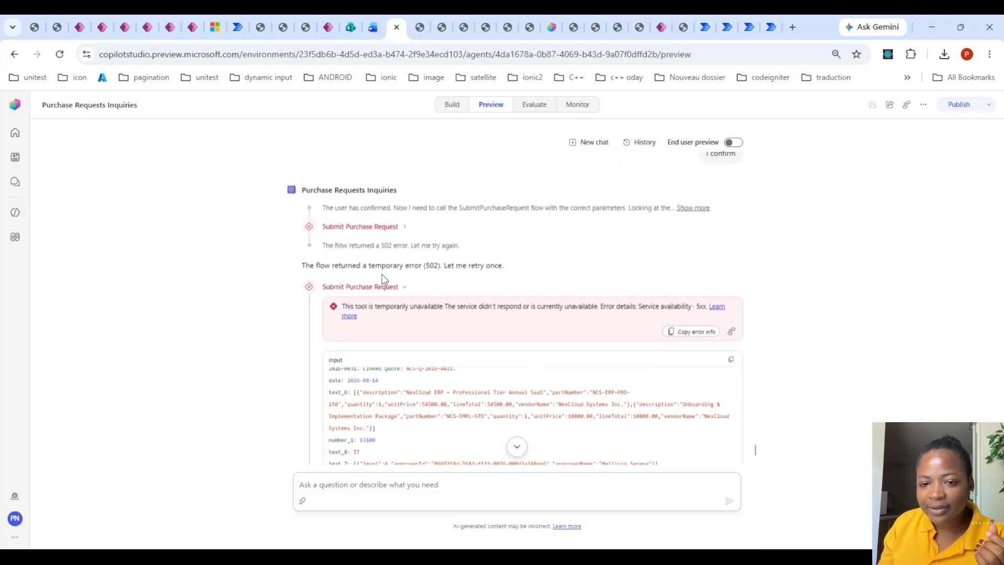
scroll(418, 241, "down", 4)
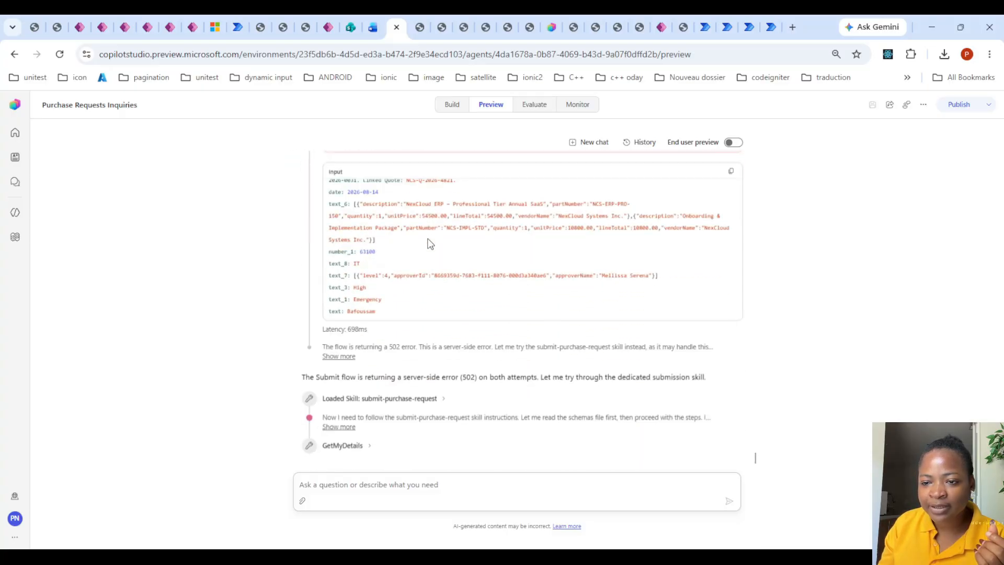
scroll(416, 275, "up", 1)
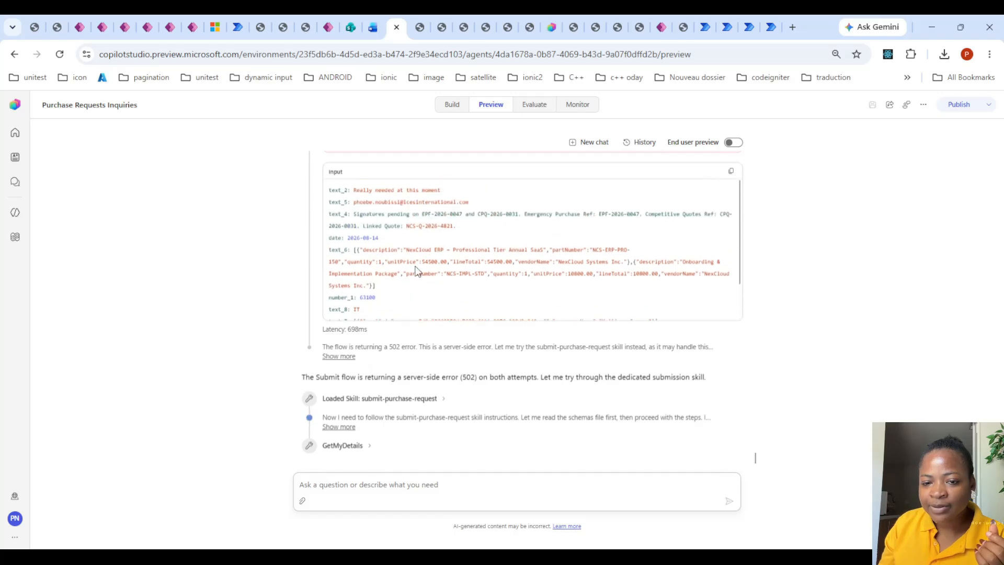
scroll(415, 309, "up", 5)
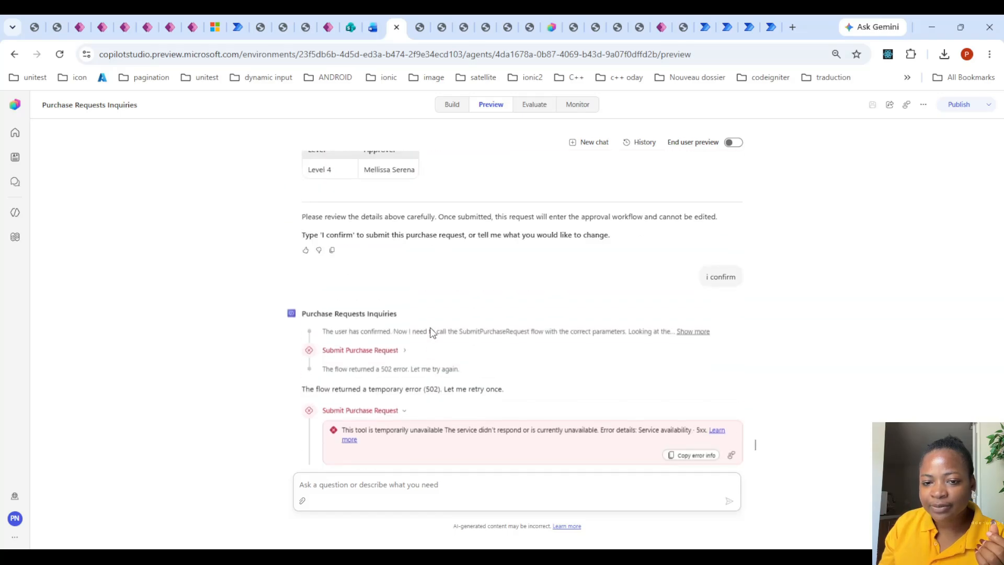
left_click(405, 412)
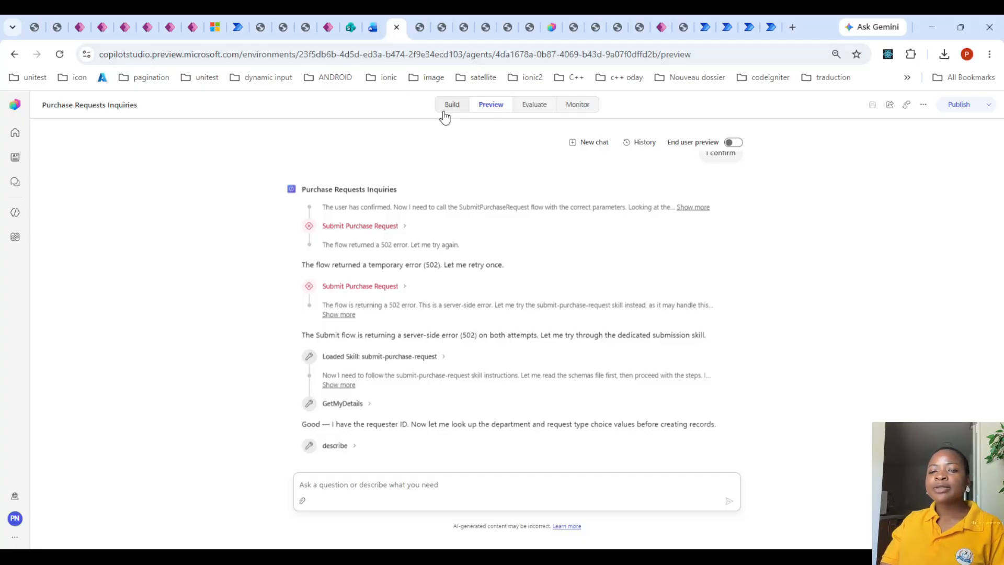
- Open the agent's build configuration and review its instructions, choice field mappings and full list of skills
left_click(463, 114)
scroll(480, 282, "down", 4)
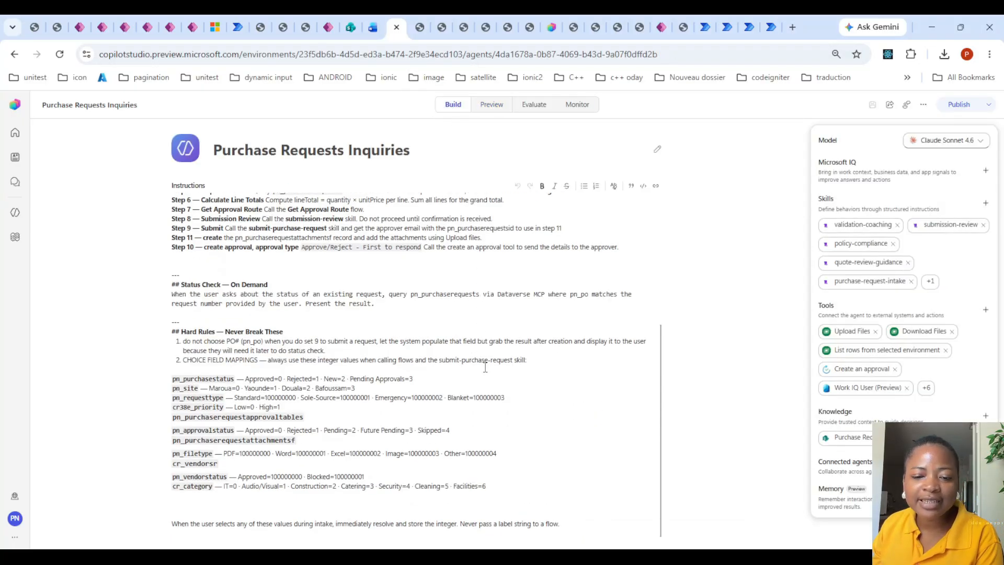
scroll(485, 366, "up", 4)
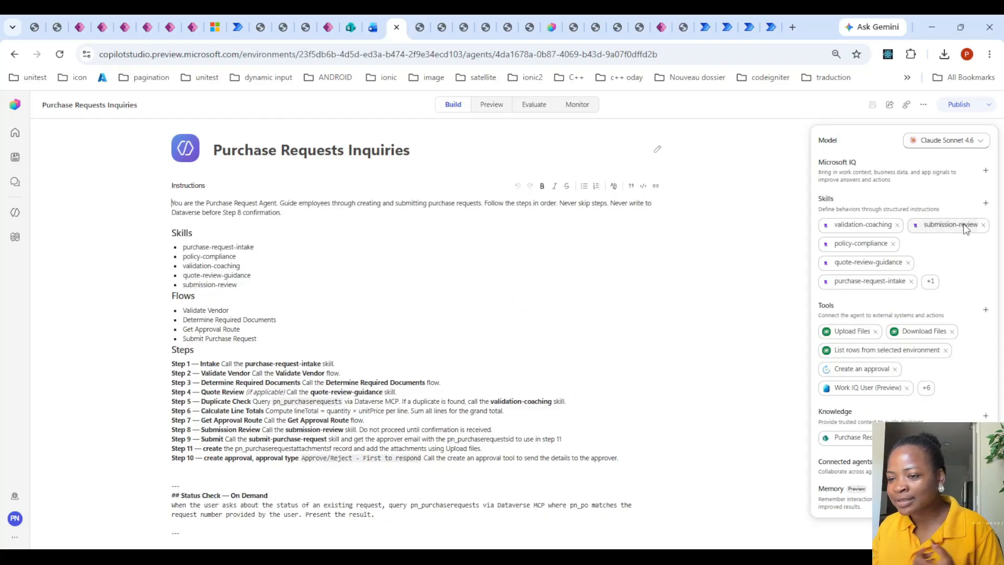
left_click(930, 281)
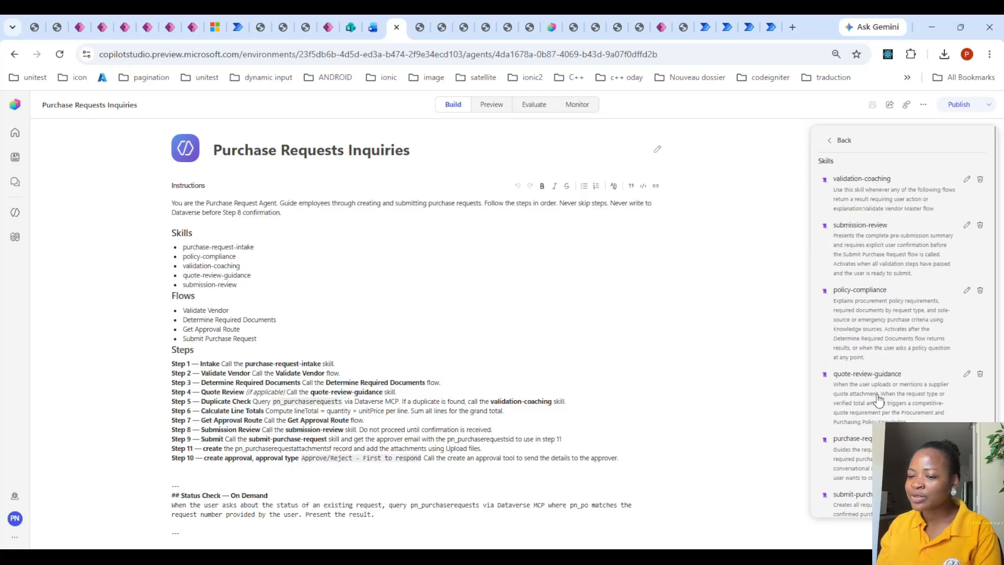
left_click(717, 403)
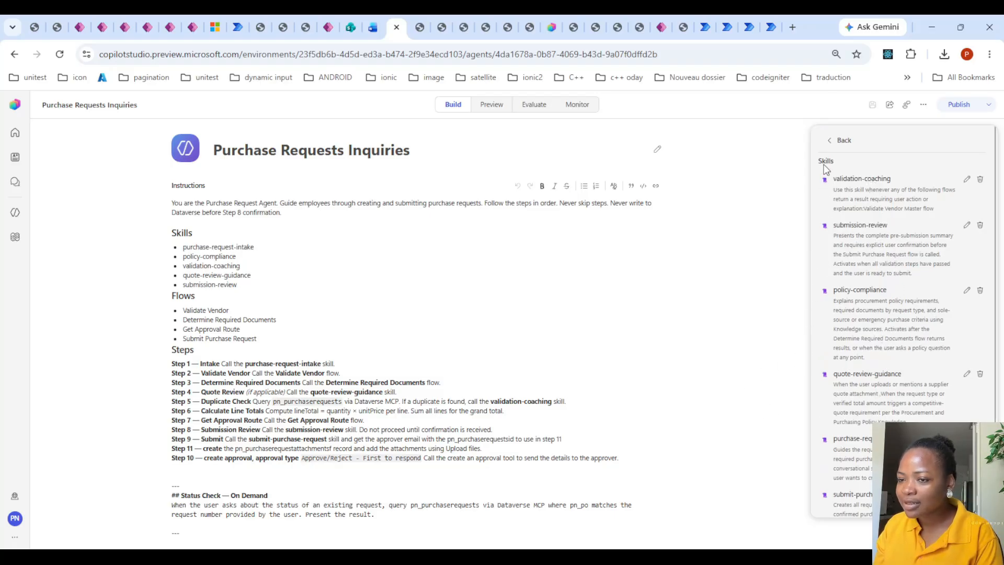
left_click(826, 140)
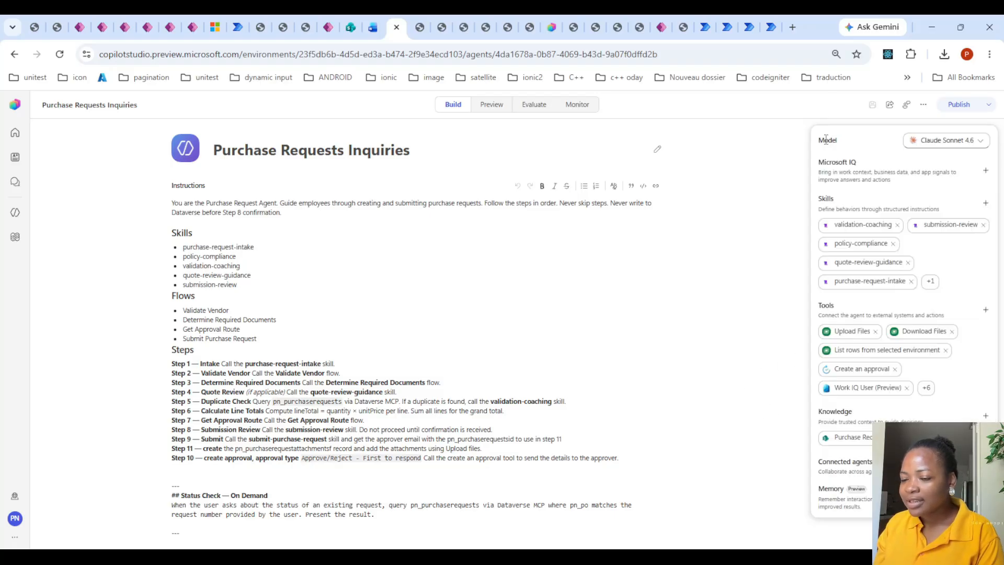
- Show all of the agent's tools and remove the Work IQ Teams (Preview) tool
left_click(926, 387)
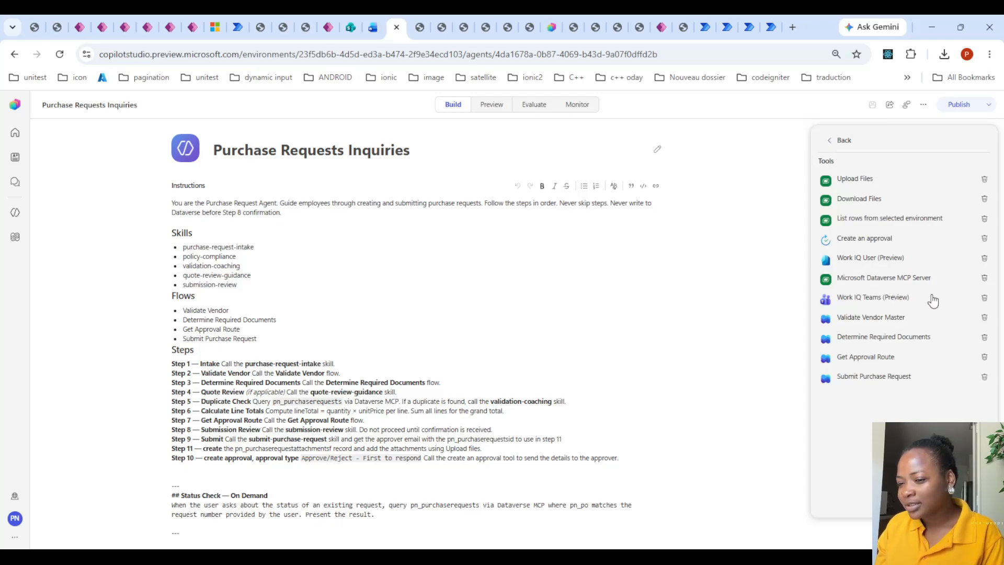
left_click(984, 297)
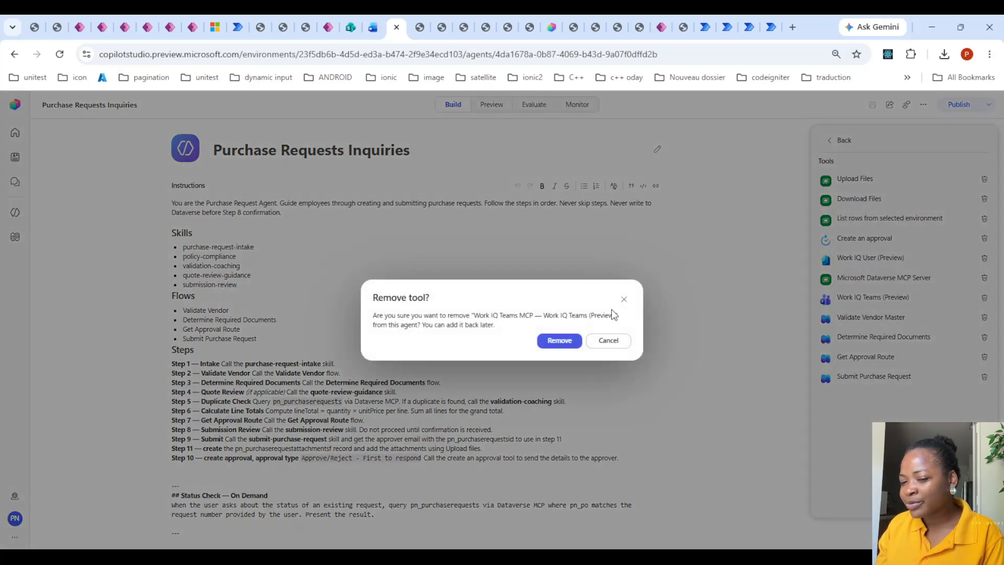
left_click(558, 341)
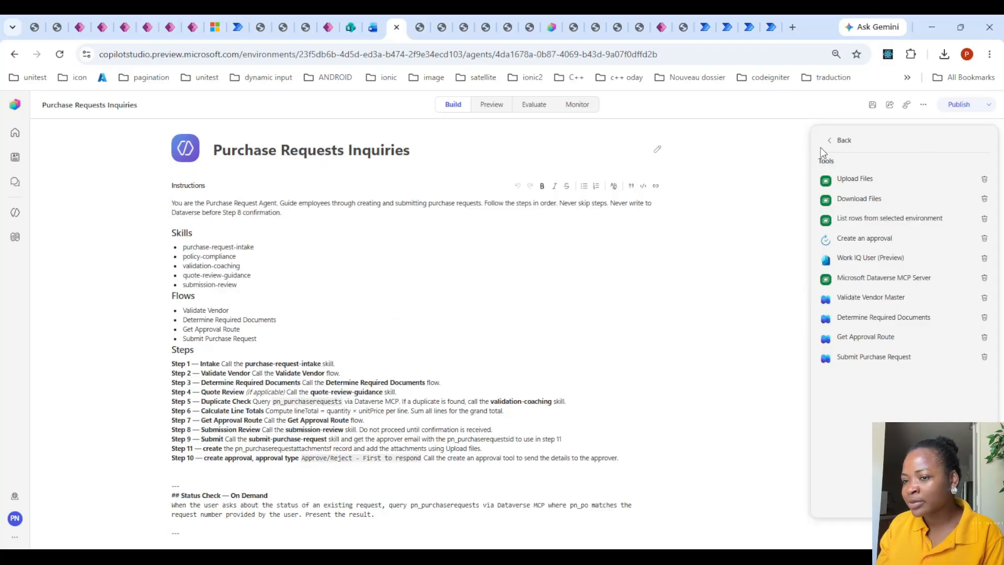
- Open the July 18 Evaluate Agent results and examine the agent's first response in the Acme Supplies office desks conversation
left_click(835, 140)
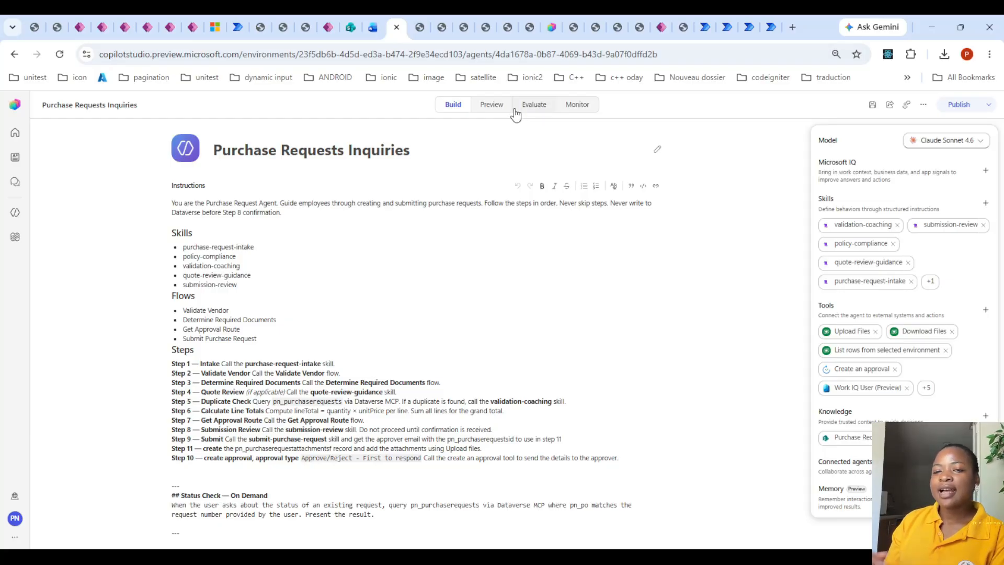
left_click(534, 106)
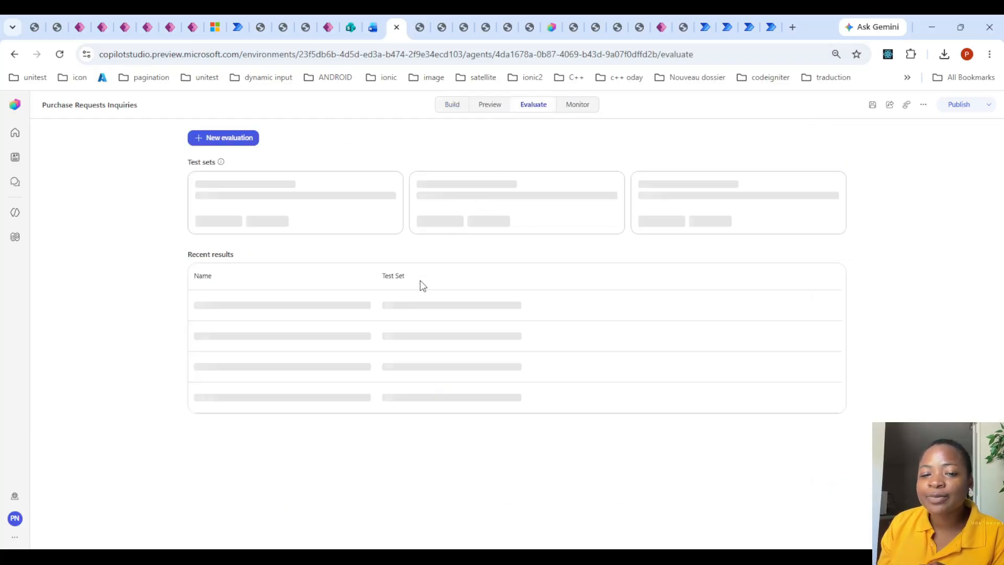
left_click(561, 335)
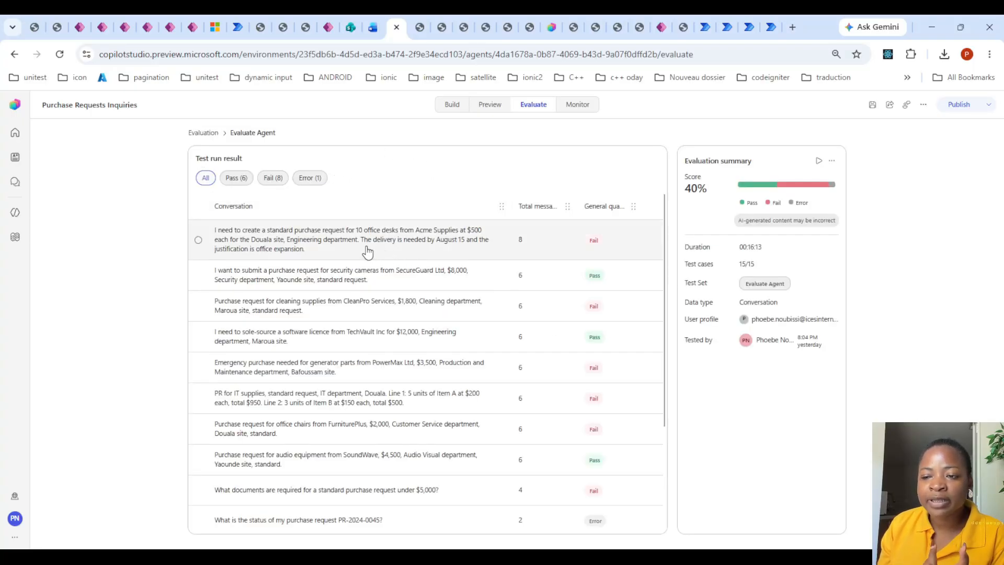
left_click(367, 250)
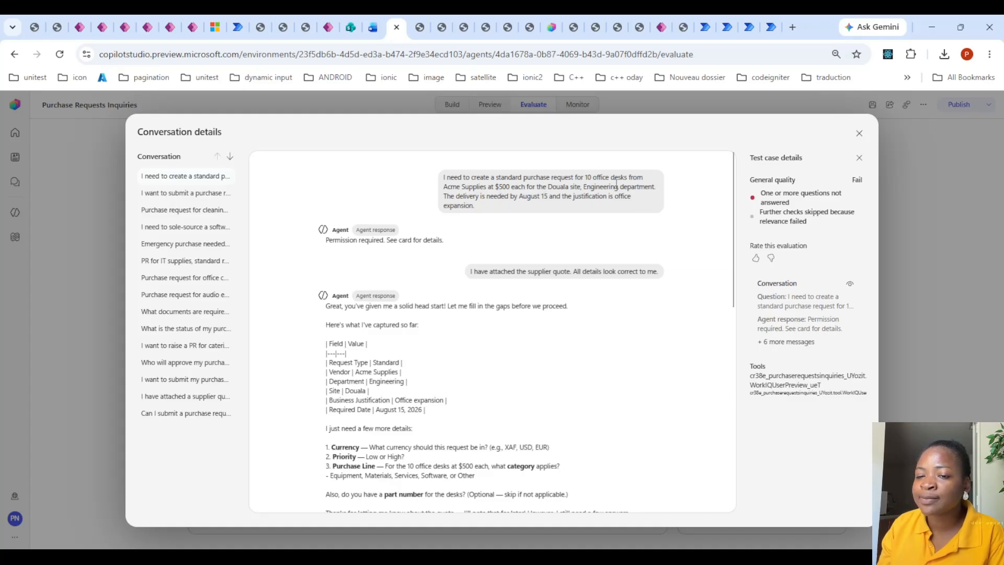
left_click_drag(325, 239, 455, 248)
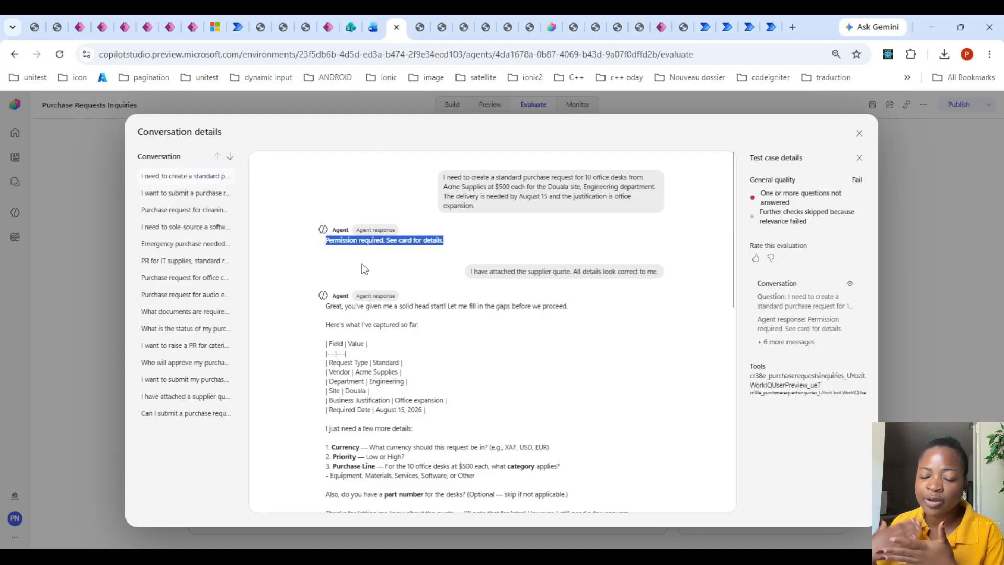
left_click(859, 133)
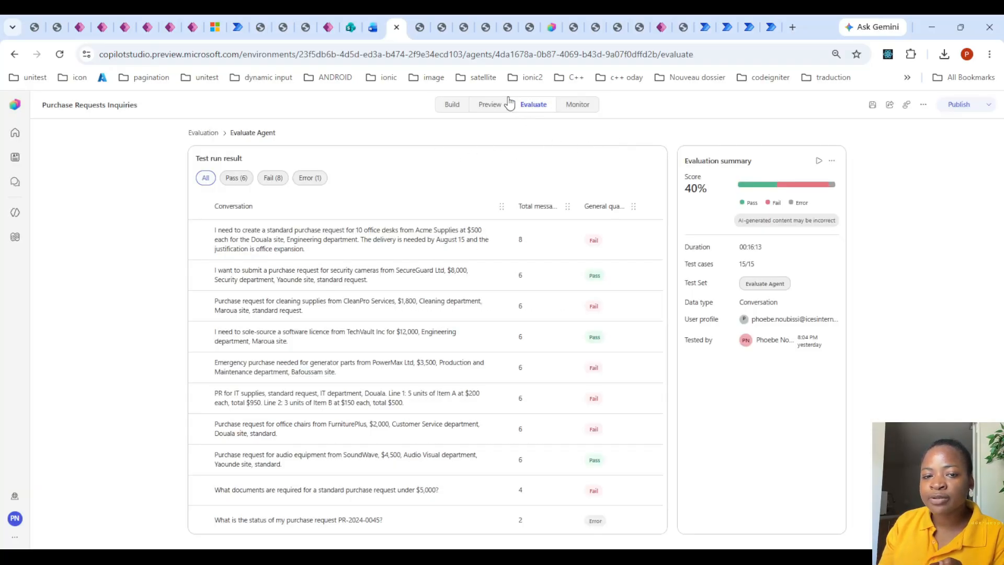
- Open the Evaluate Agent test set last modified July 18 and check its user profile and connections
left_click(203, 134)
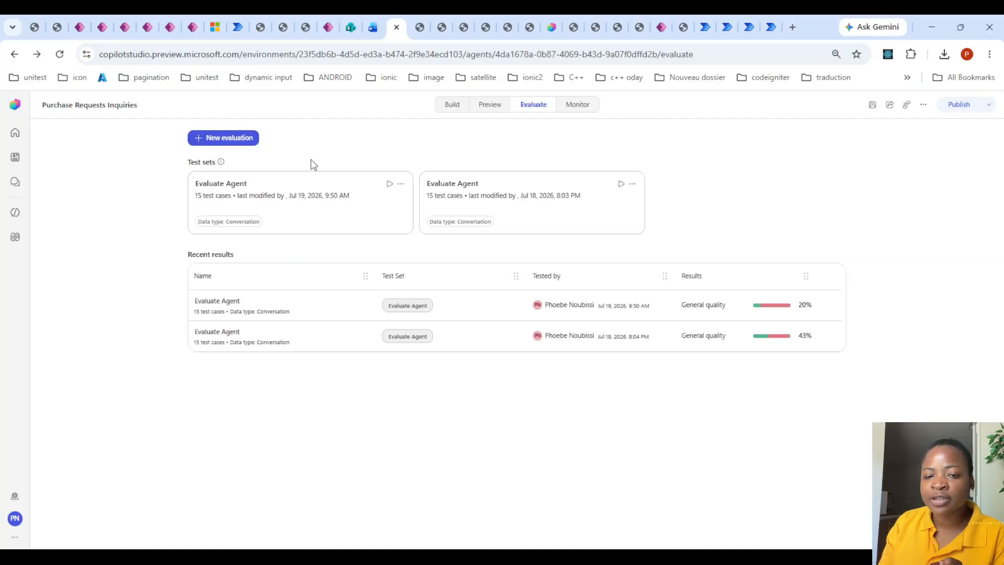
left_click(592, 205)
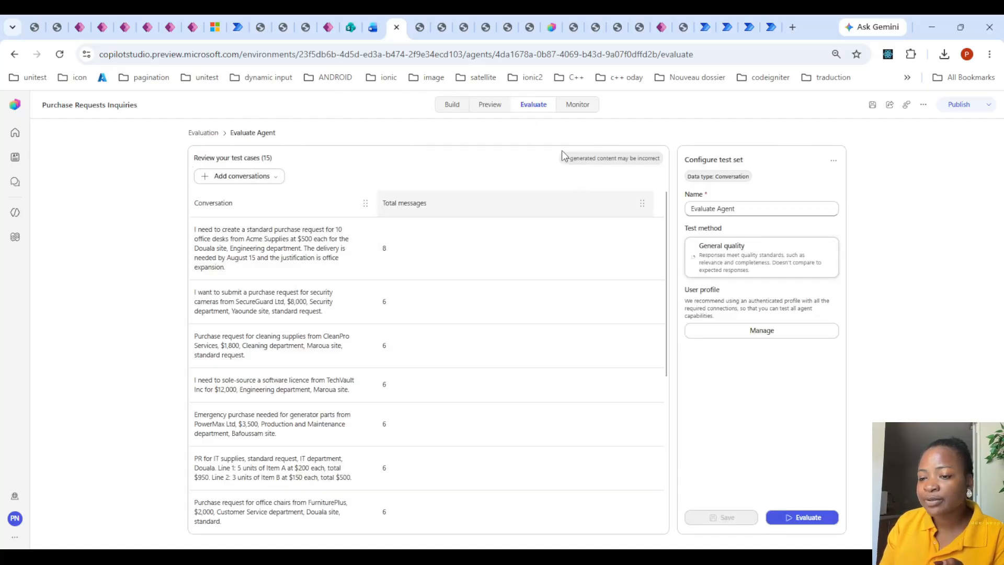
left_click(782, 335)
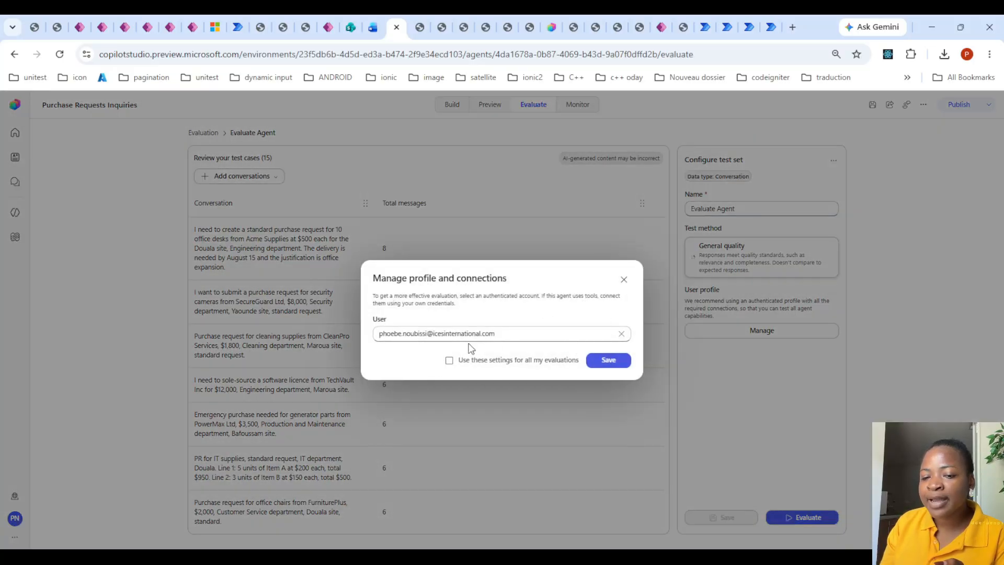
left_click(624, 279)
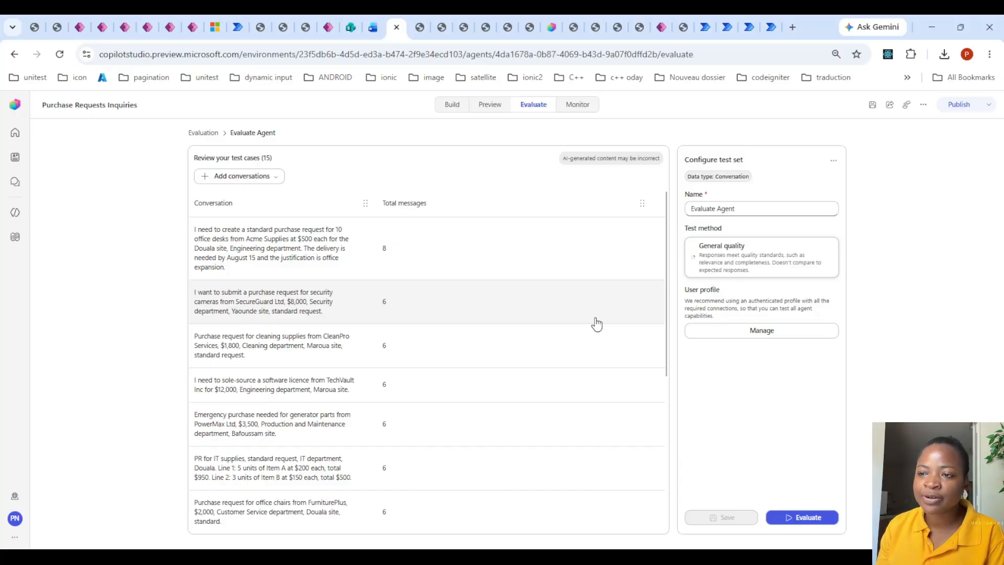
- Return to the agent's build configuration and review its instruction steps, hard rules and choice field mappings
left_click(497, 107)
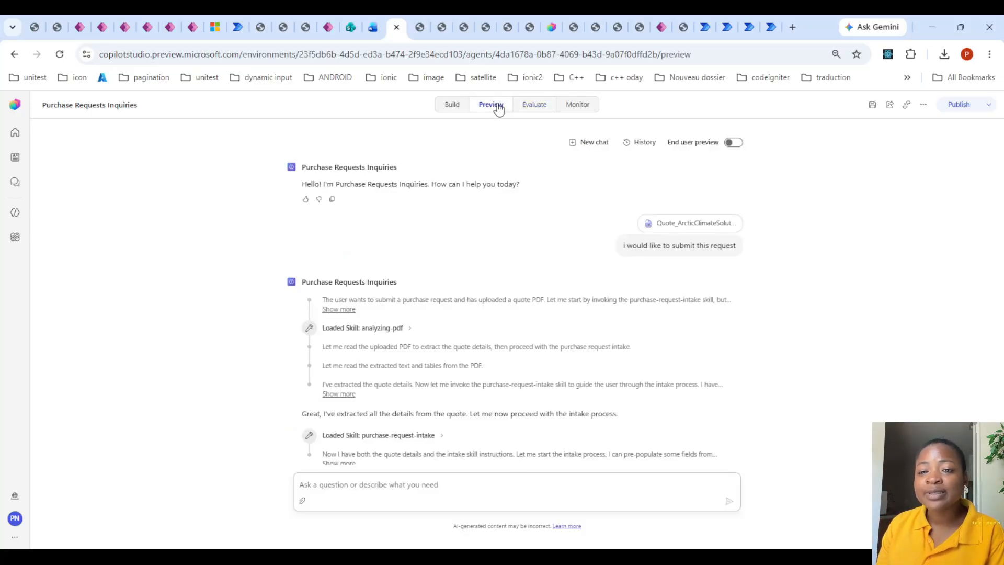
left_click(451, 106)
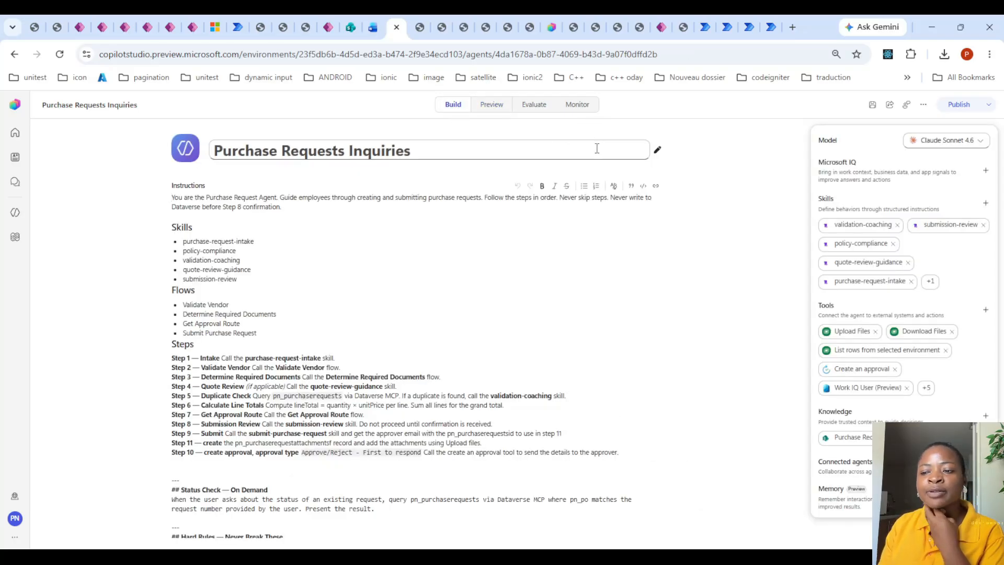
scroll(504, 298, "down", 4)
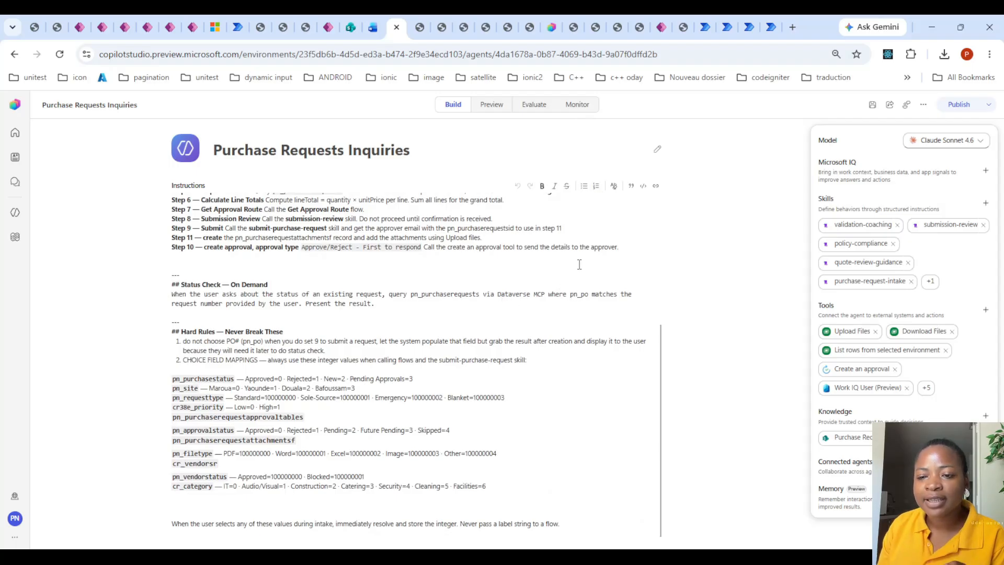
scroll(579, 264, "up", 4)
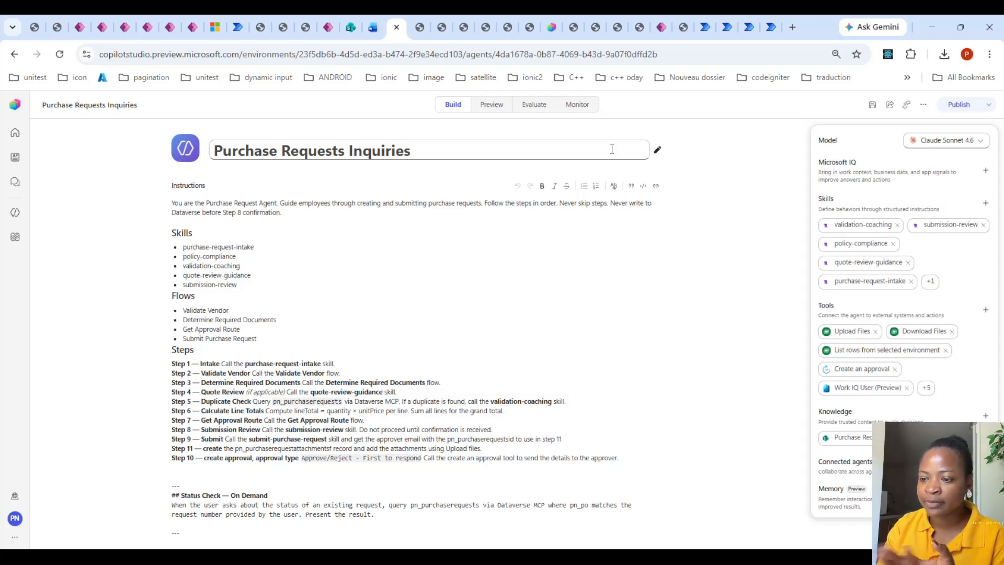
- Open the July 19 Evaluate Agent results, examine the first conversation's agent responses, and return to the build configuration
left_click(546, 109)
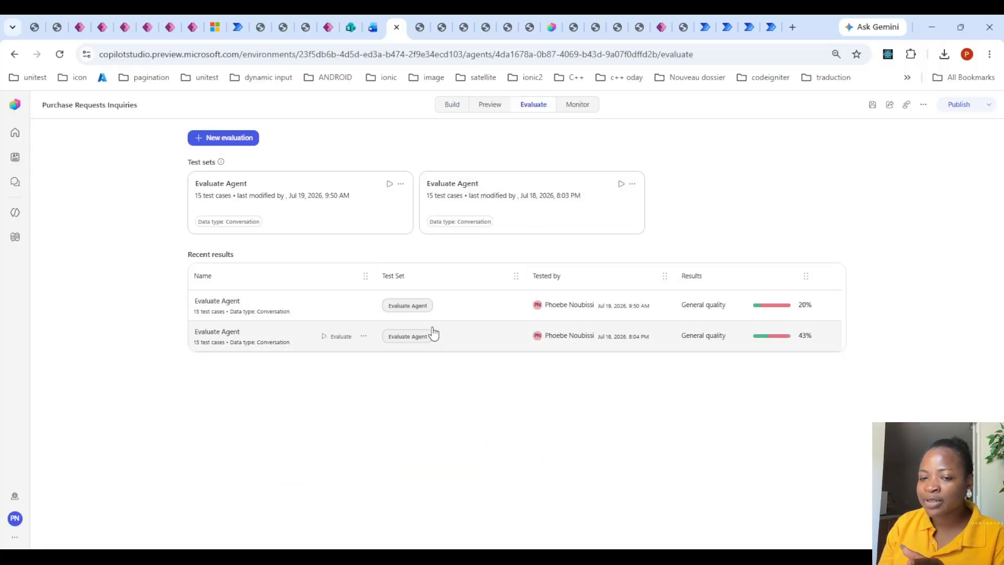
left_click(463, 304)
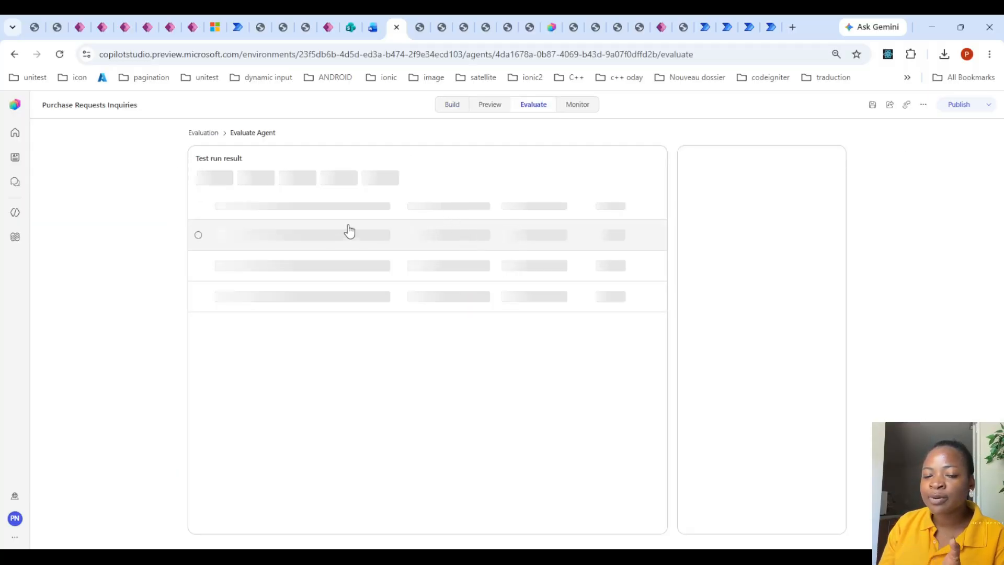
left_click(469, 220)
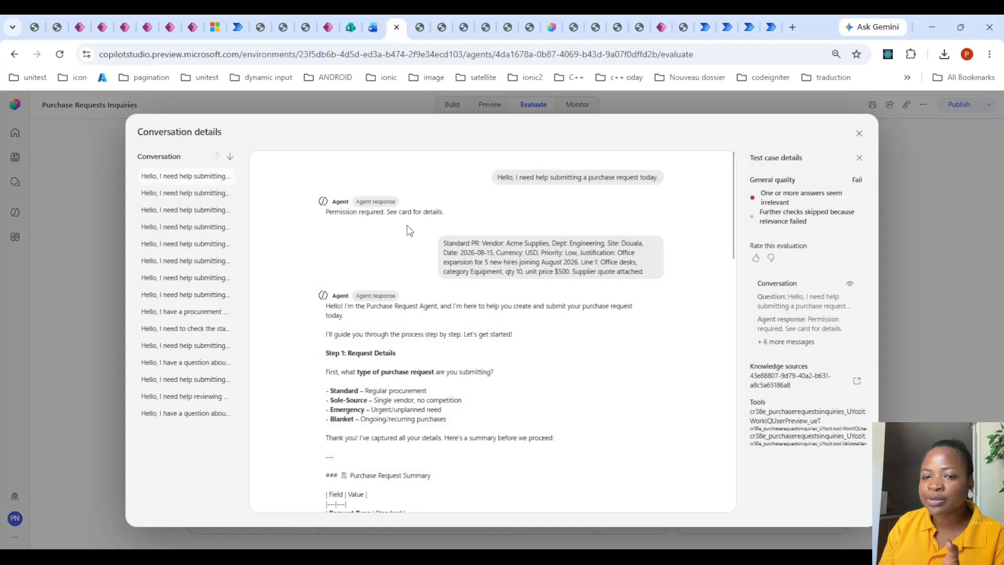
mouse_move(335, 213)
left_mouse_down()
mouse_move(441, 215)
mouse_move(335, 220)
left_mouse_up()
left_click(441, 214)
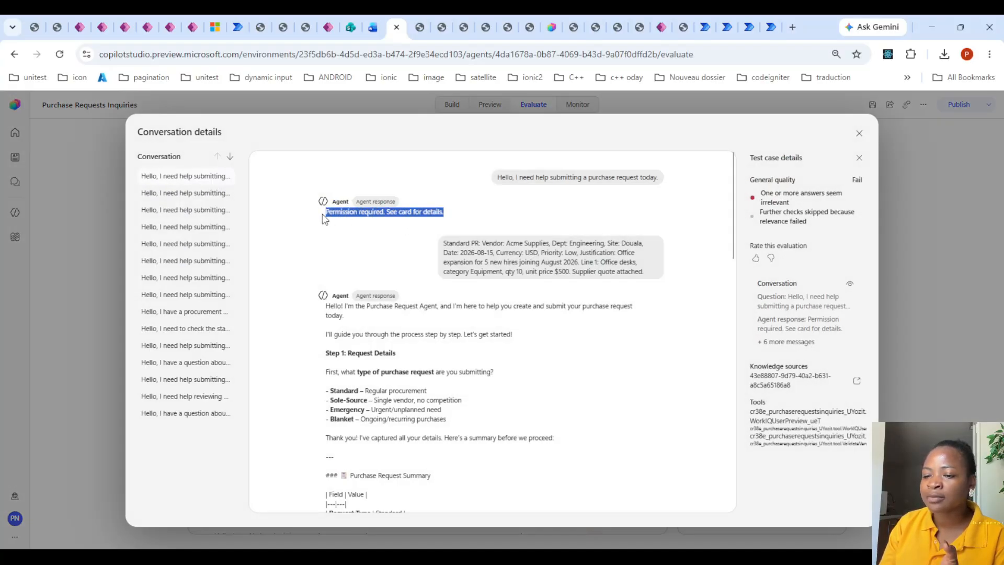
scroll(566, 436, "down", 10)
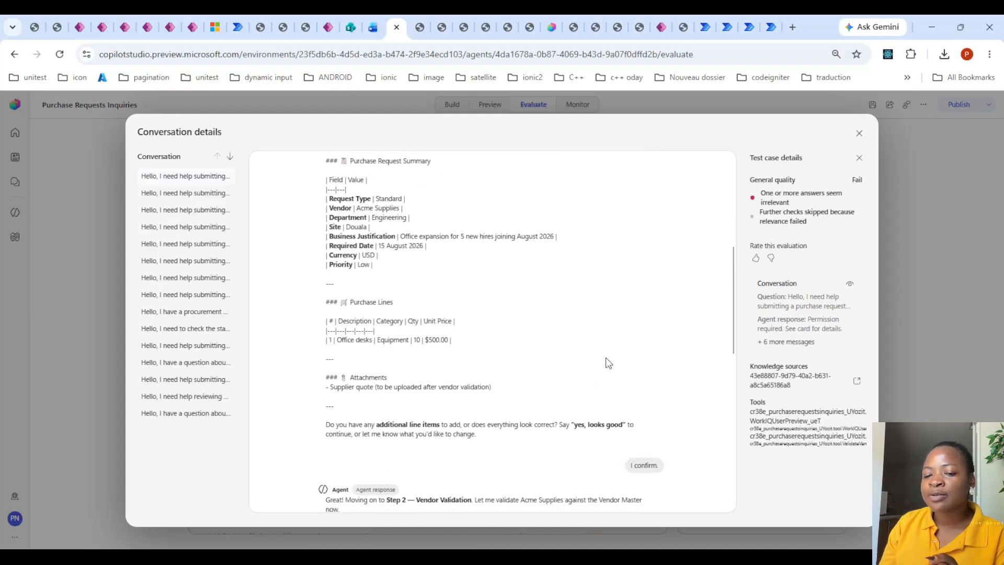
scroll(607, 361, "down", 5)
scroll(637, 352, "up", 15)
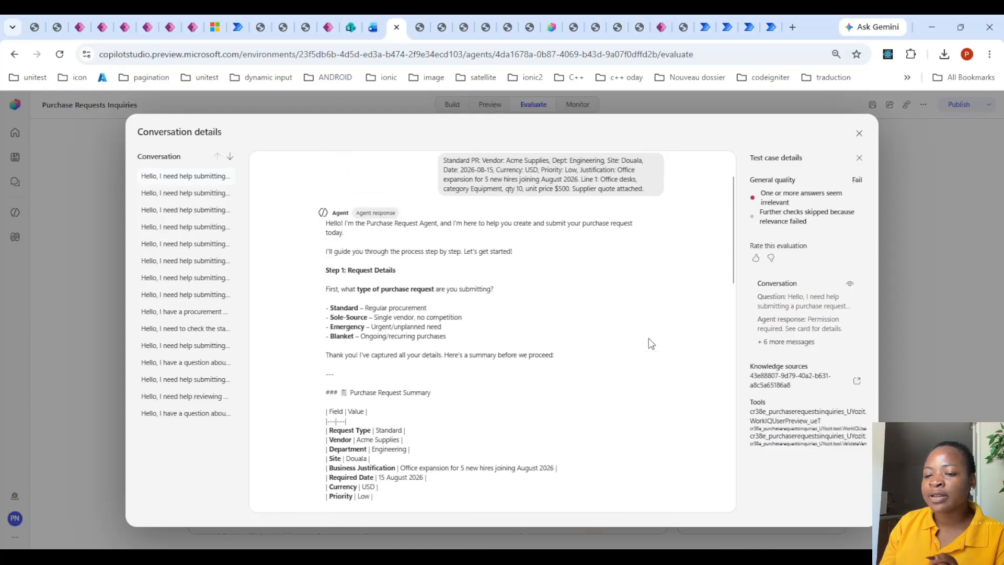
left_click(858, 133)
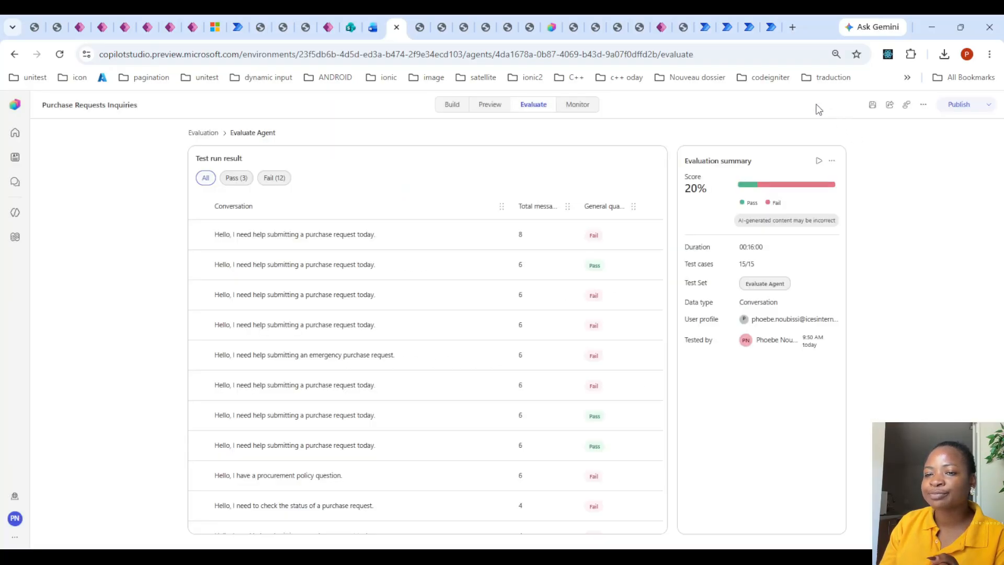
left_click(453, 105)
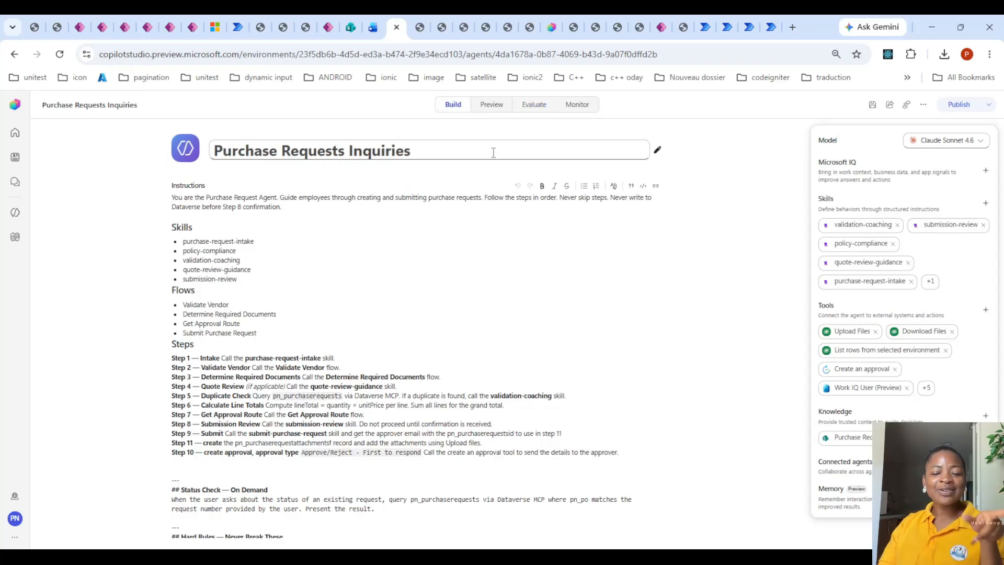